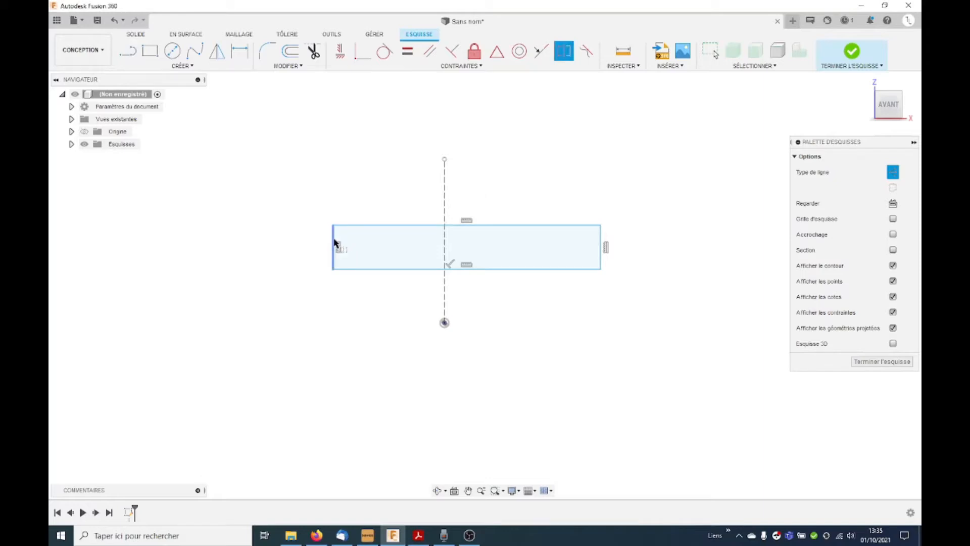
Step: Make the rectangle's two short vertical sides symmetric about the vertical construction line through the origin
{"action": "left_click", "coordinate": [601, 241]}
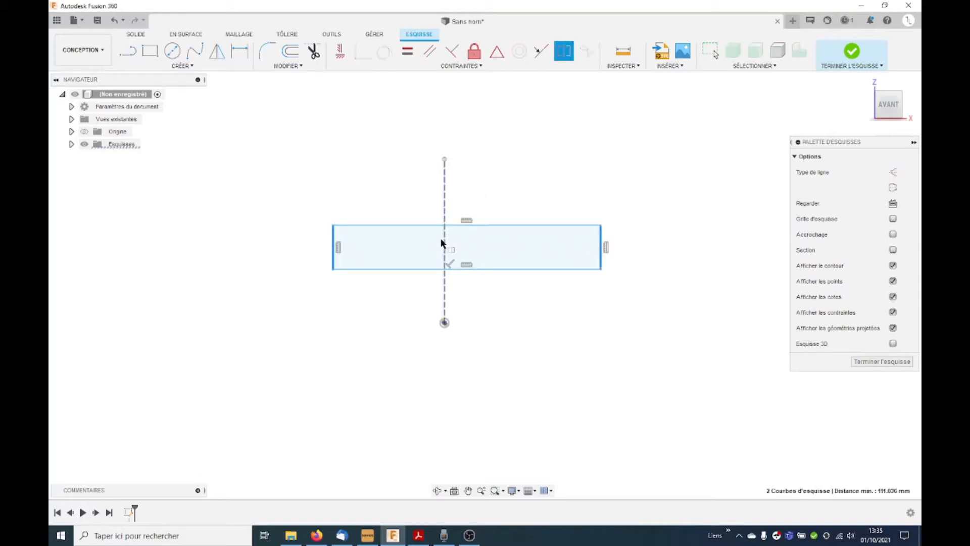
{"action": "left_click", "coordinate": [444, 240]}
{"action": "scroll", "coordinate": [457, 326], "scroll_direction": "down", "scroll_amount": 2}
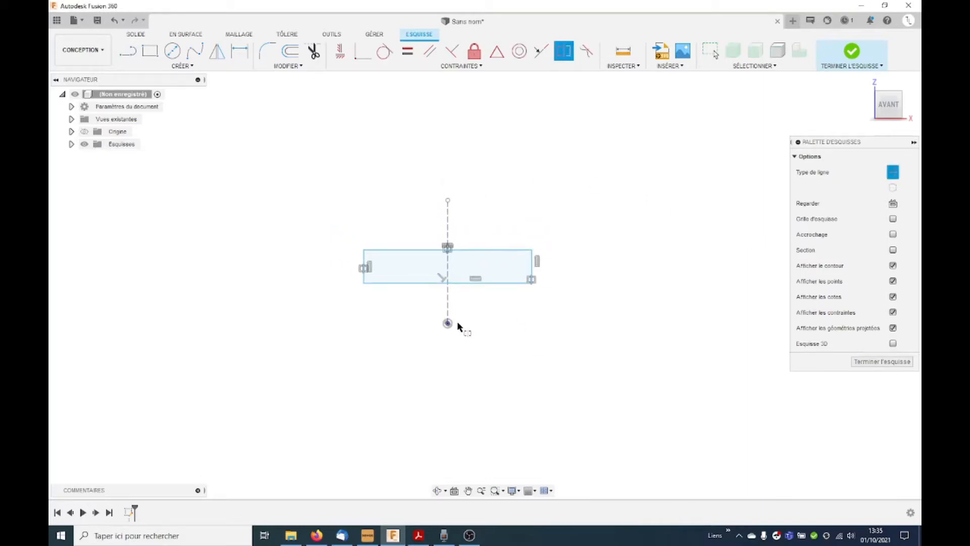
{"action": "key", "text": "Escape"}
Step: Dimension the rectangle's top edge to a length of 1170 mm
{"action": "key", "text": "d"}
{"action": "left_click", "coordinate": [493, 251]}
{"action": "left_click", "coordinate": [491, 160]}
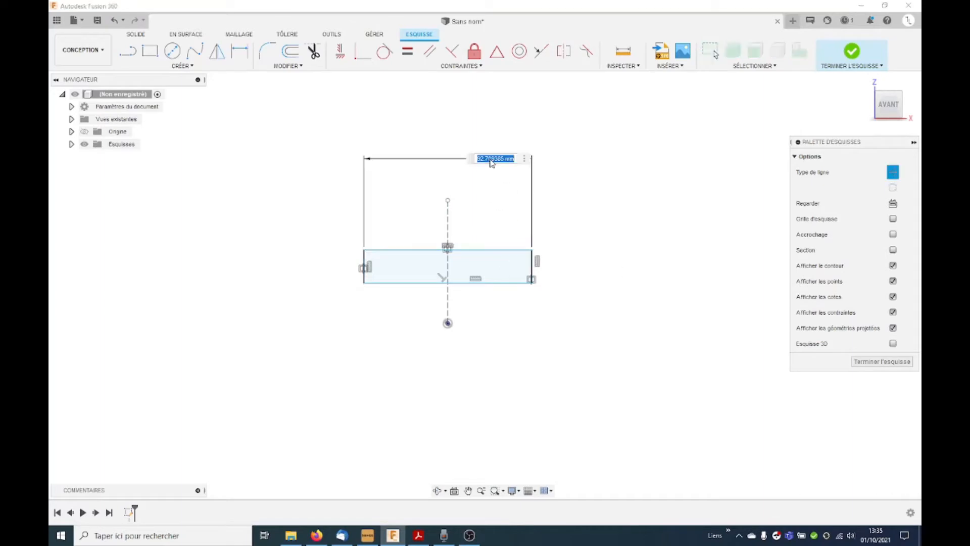
{"action": "type", "text": "1170"}
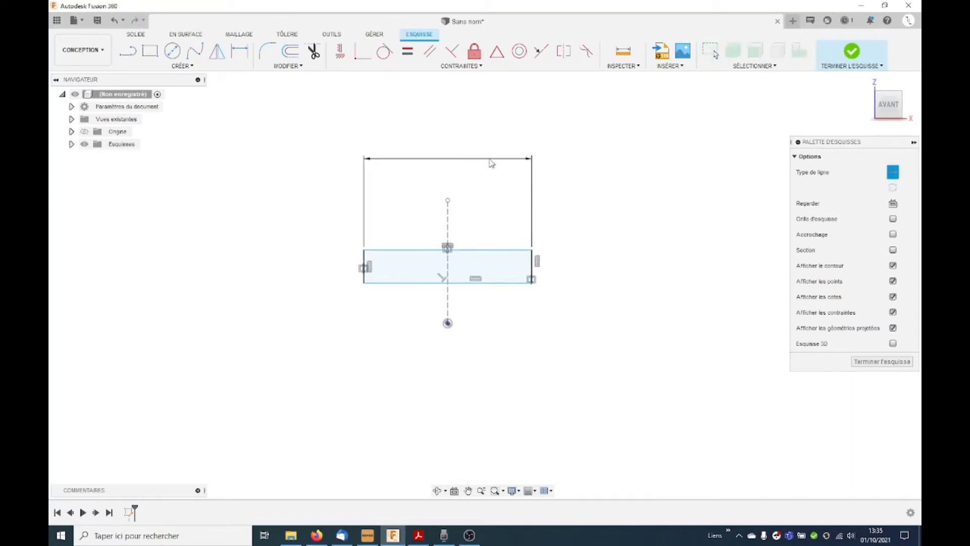
{"action": "key", "text": "Return"}
Step: Dimension the distance between the rectangle's top edge and the origin to 400 mm
{"action": "scroll", "coordinate": [330, 275], "scroll_direction": "down", "scroll_amount": 4}
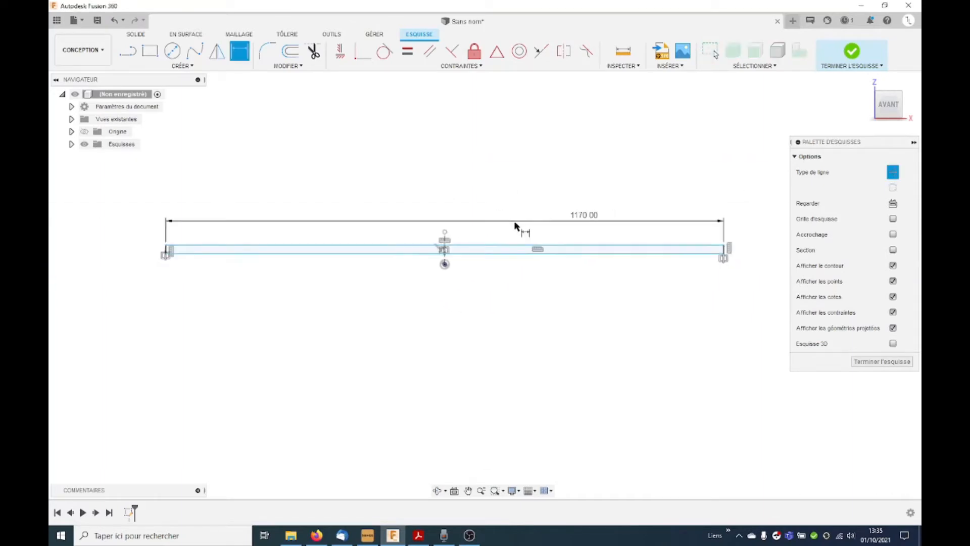
{"action": "left_click", "coordinate": [446, 247]}
{"action": "left_click", "coordinate": [445, 264]}
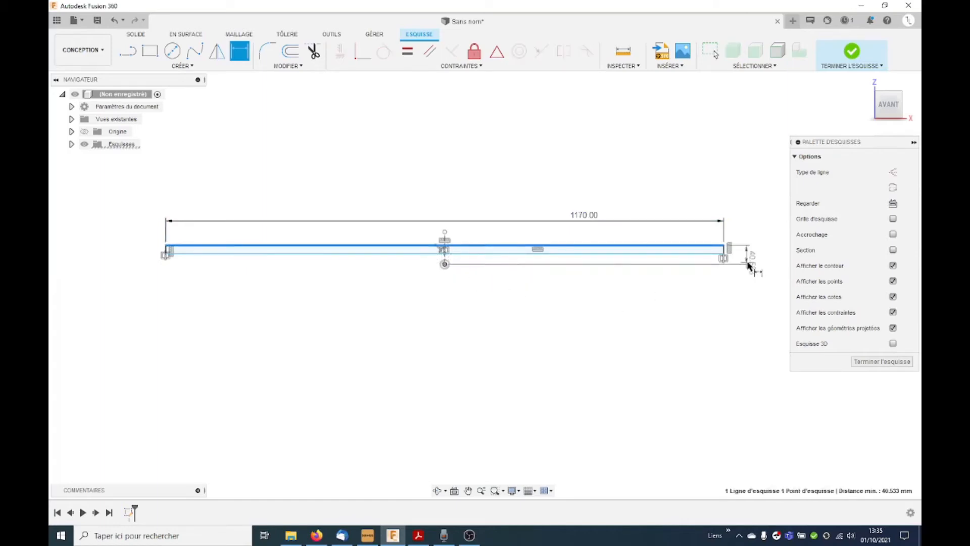
{"action": "left_click", "coordinate": [757, 257]}
{"action": "type", "text": "400"}
{"action": "key", "text": "Return"}
Step: Dimension the rectangle's right side to a height of 120 mm and finish the sketch
{"action": "scroll", "coordinate": [708, 101], "scroll_direction": "down", "scroll_amount": 3}
{"action": "scroll", "coordinate": [661, 135], "scroll_direction": "up", "scroll_amount": 2}
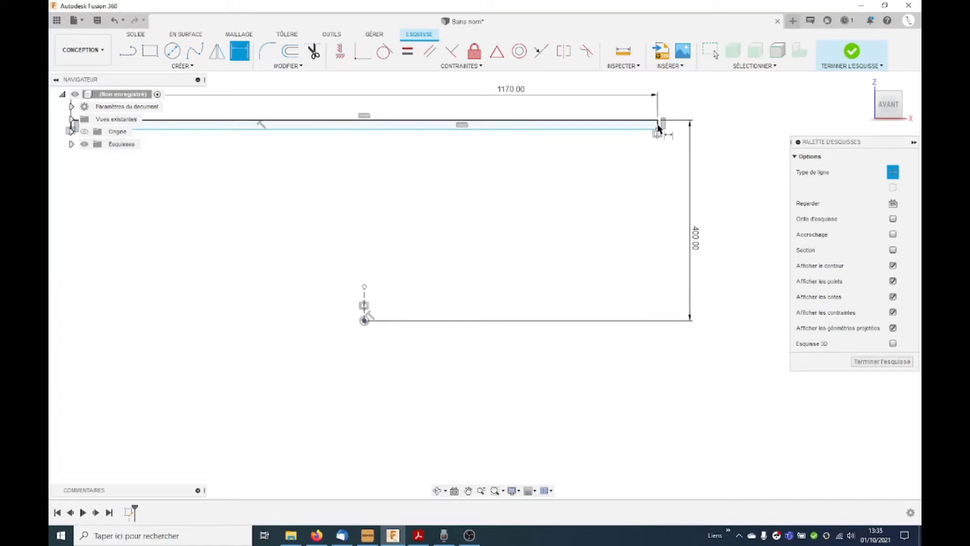
{"action": "scroll", "coordinate": [658, 124], "scroll_direction": "up", "scroll_amount": 2}
{"action": "left_click", "coordinate": [658, 125]}
{"action": "left_click", "coordinate": [692, 140]}
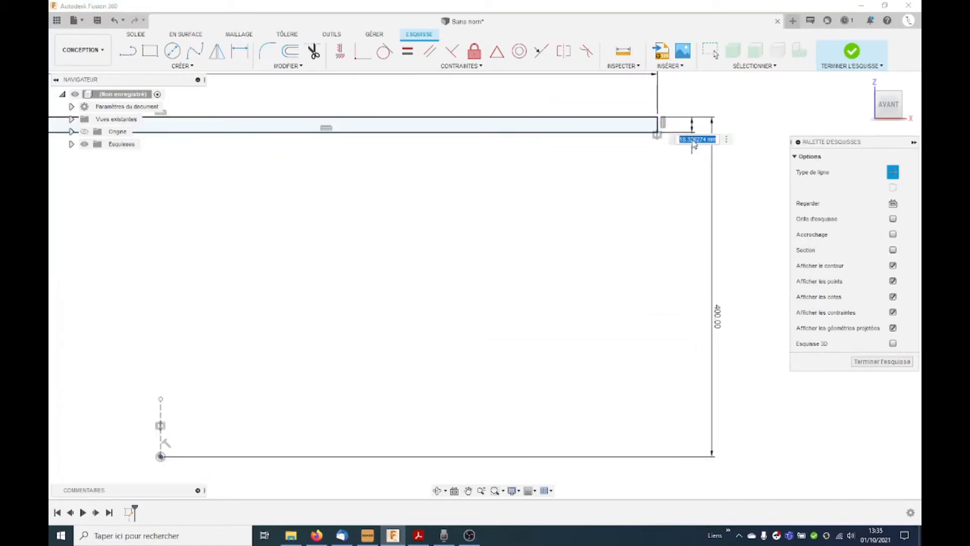
{"action": "type", "text": "120"}
{"action": "key", "text": "Return"}
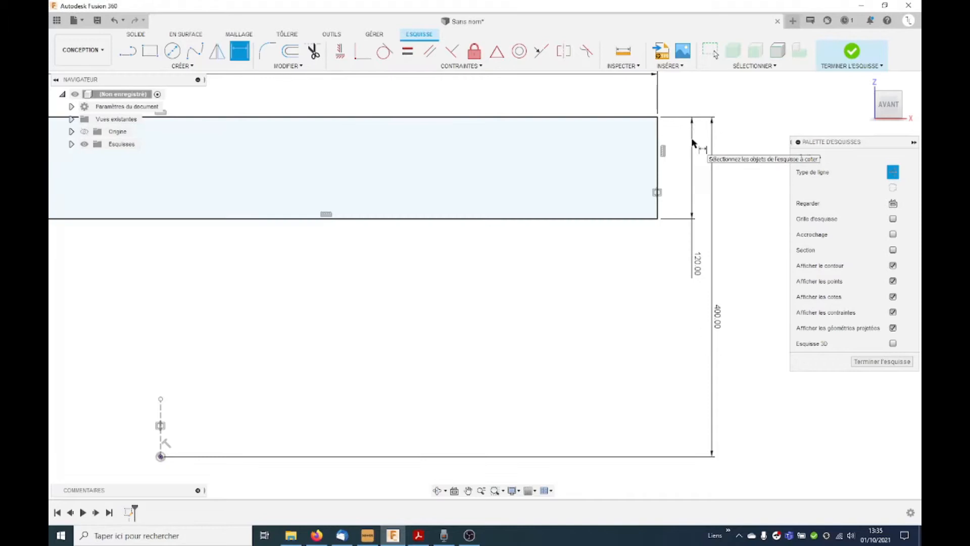
{"action": "scroll", "coordinate": [405, 314], "scroll_direction": "down", "scroll_amount": 5}
{"action": "scroll", "coordinate": [542, 314], "scroll_direction": "down", "scroll_amount": 1}
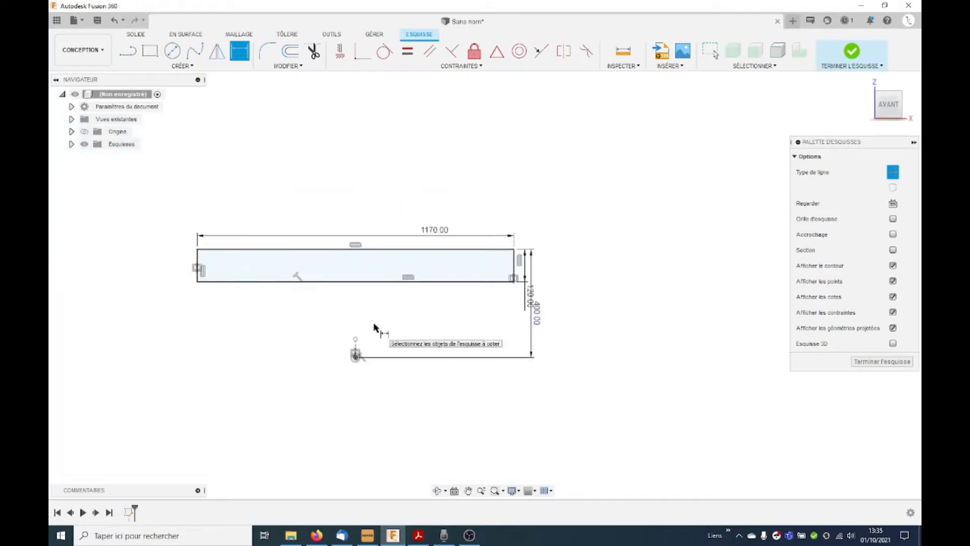
{"action": "left_click", "coordinate": [852, 53]}
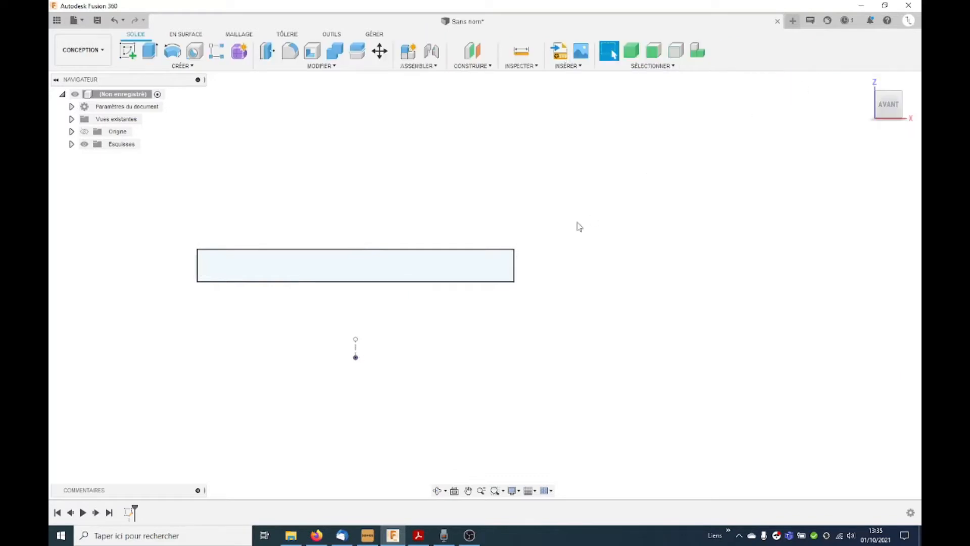
Step: Start a sketch on the horizontal XY origin plane and draw a center rectangle centred on the origin
{"action": "middle_click_drag", "start_coordinate": [568, 232], "coordinate": [550, 272], "text": "shift"}
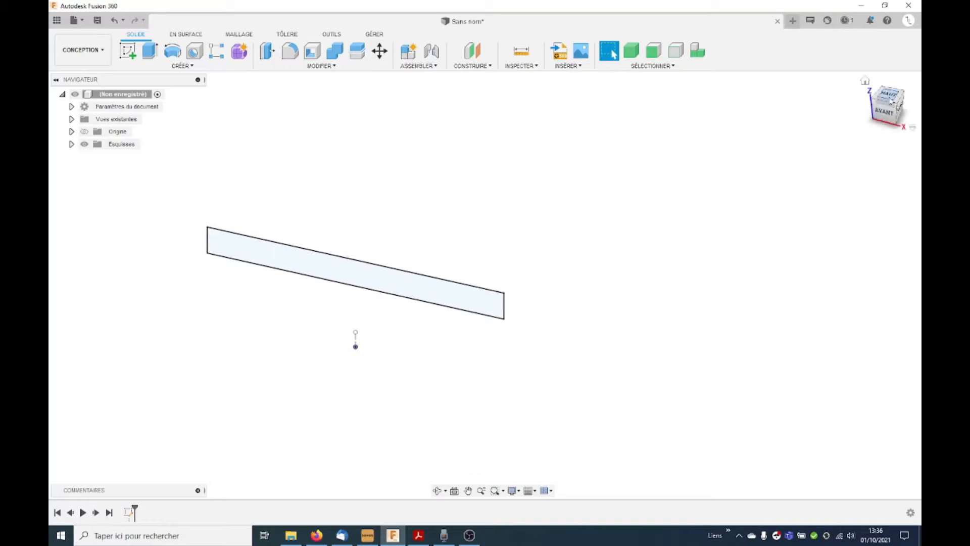
{"action": "left_click", "coordinate": [127, 51]}
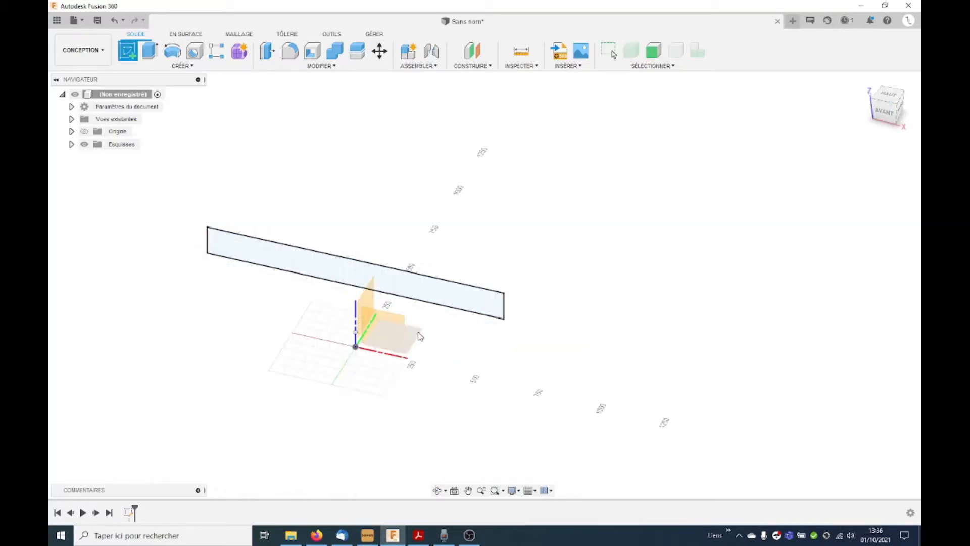
{"action": "left_click", "coordinate": [420, 336]}
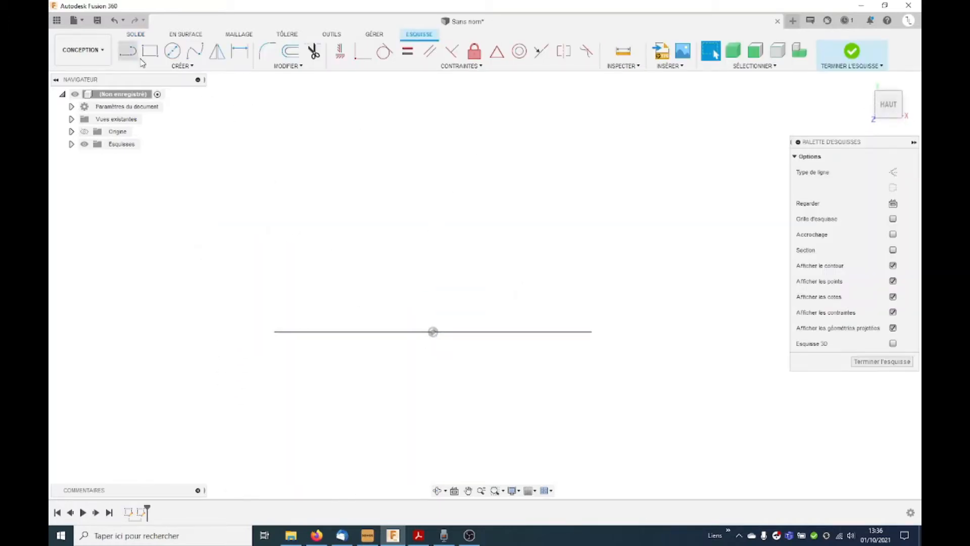
{"action": "left_click", "coordinate": [150, 50]}
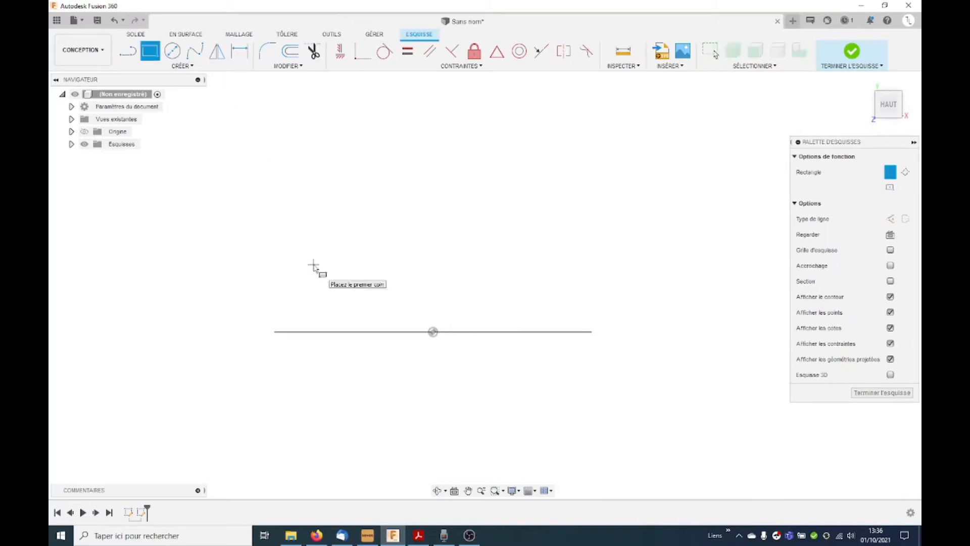
{"action": "left_click", "coordinate": [890, 189]}
{"action": "left_click", "coordinate": [433, 331]}
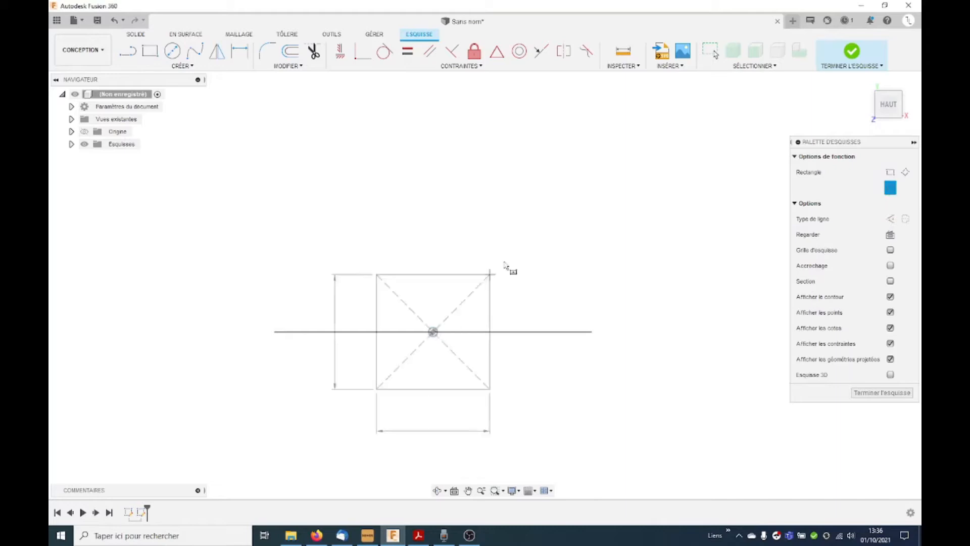
{"action": "left_click", "coordinate": [559, 264]}
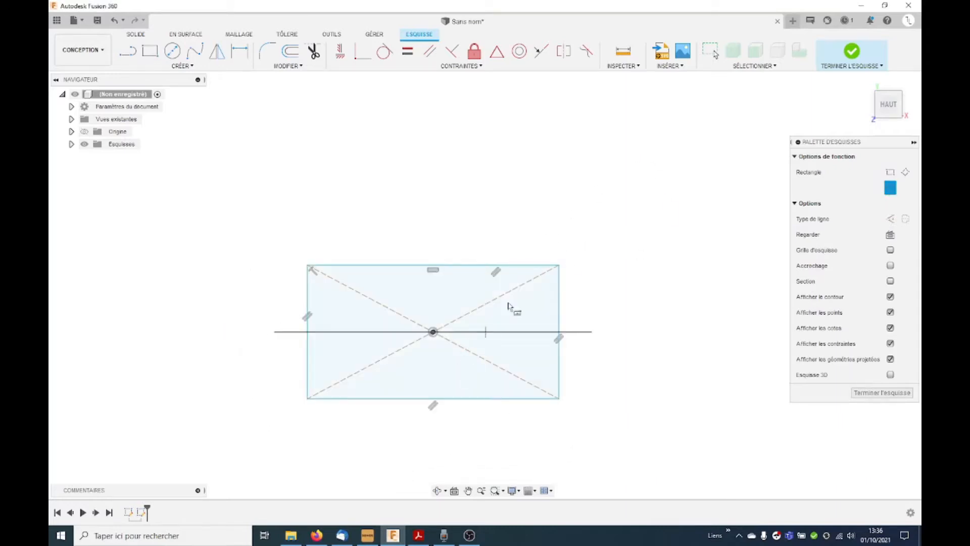
{"action": "key", "text": "Escape"}
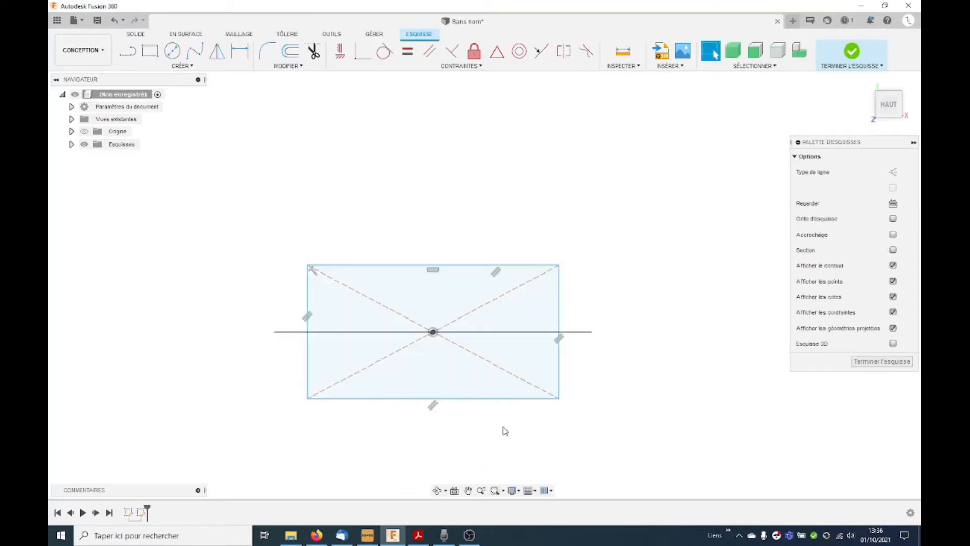
Step: Dimension the center rectangle's lower edge to a length of 960 mm
{"action": "key", "text": "d"}
{"action": "left_click", "coordinate": [490, 398]}
{"action": "left_click", "coordinate": [483, 428]}
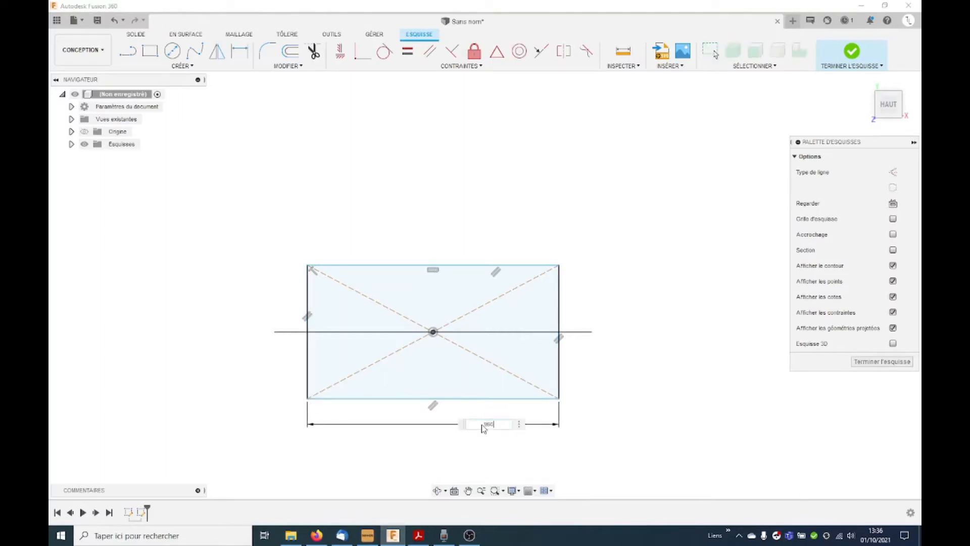
{"action": "key", "text": "Return"}
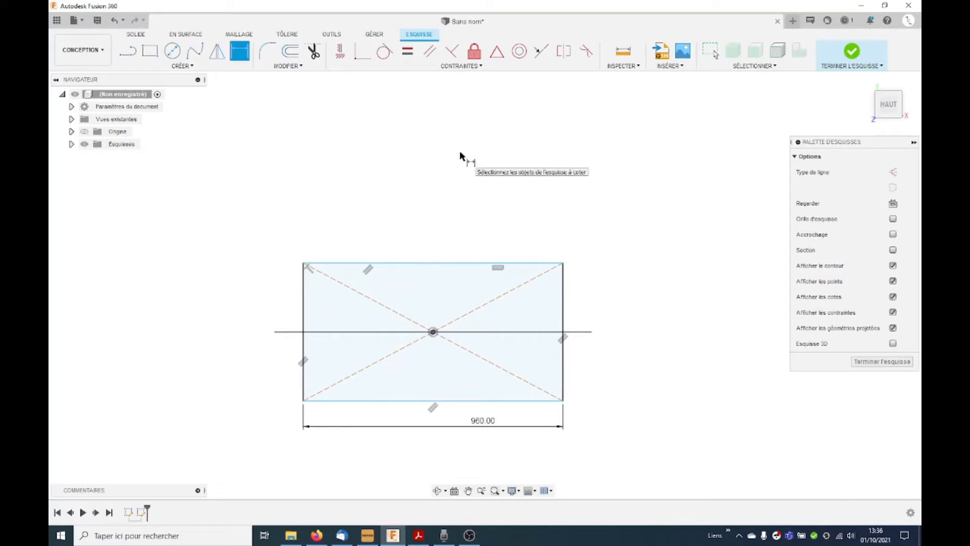
Step: Dimension the center rectangle's right side to 500 mm and finish the sketch
{"action": "left_click", "coordinate": [567, 382]}
{"action": "left_click", "coordinate": [644, 355]}
{"action": "type", "text": "50"}
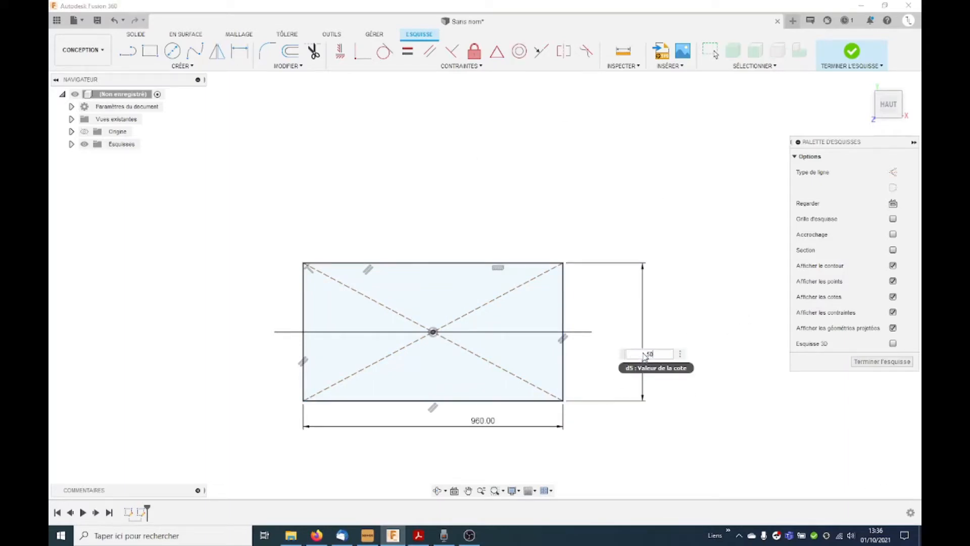
{"action": "type", "text": "0"}
{"action": "key", "text": "Return"}
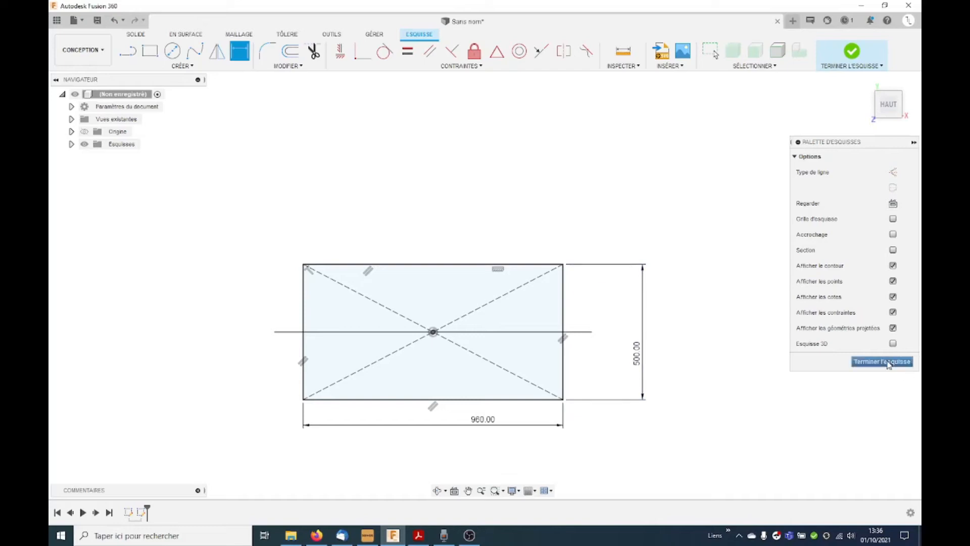
{"action": "left_click", "coordinate": [888, 362]}
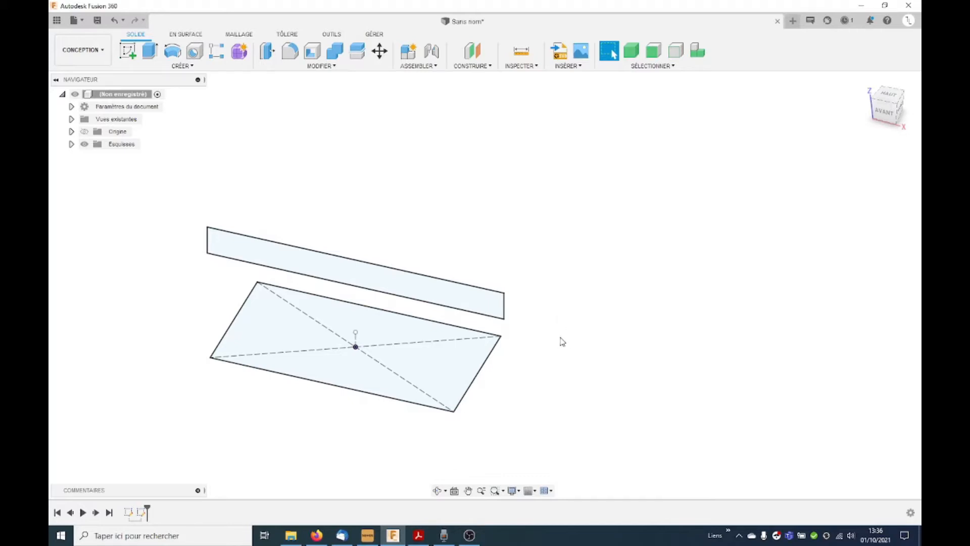
Step: Extrude the upright 1170 x 120 mm profile symmetrically (Symétrique) as a new body, with 600 mm measured as the whole length
{"action": "left_click", "coordinate": [150, 51]}
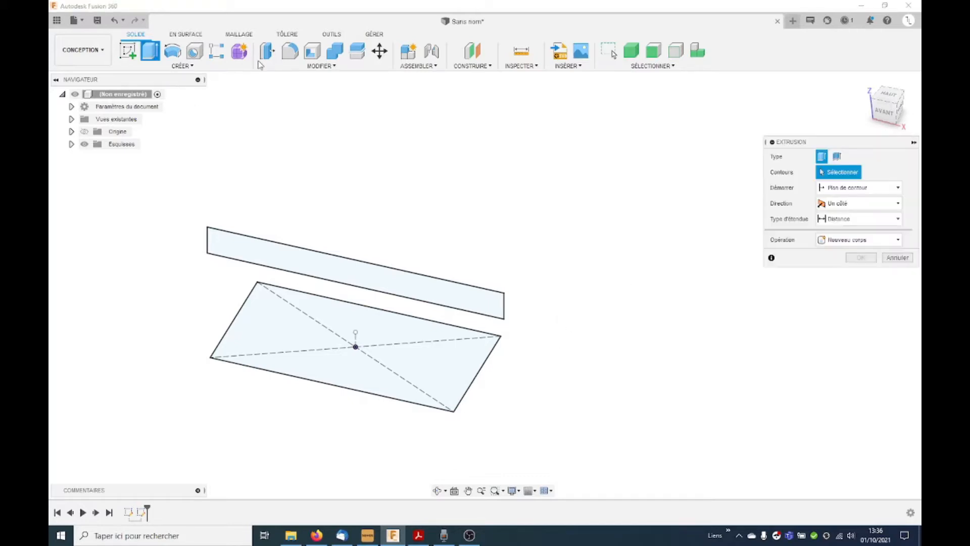
{"action": "left_click", "coordinate": [366, 278]}
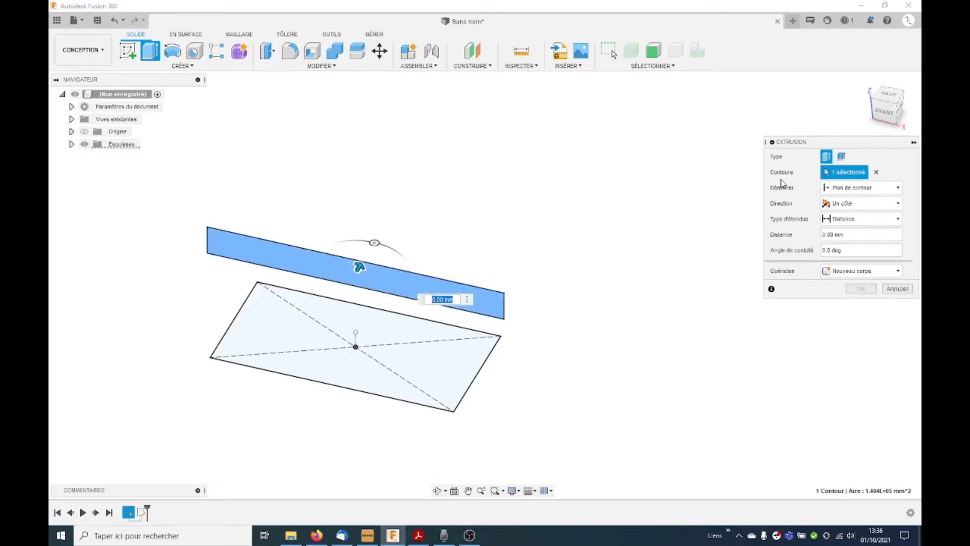
{"action": "left_click", "coordinate": [881, 204]}
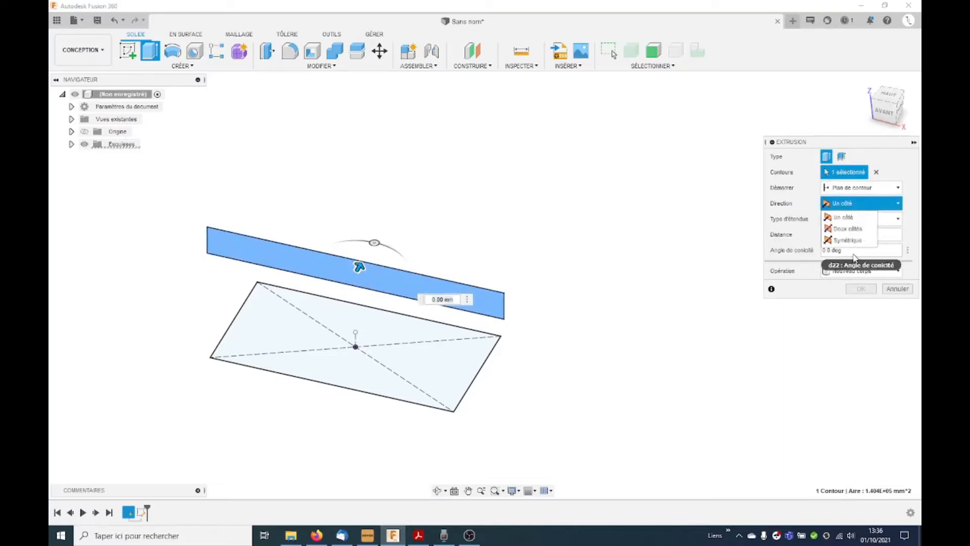
{"action": "left_click", "coordinate": [859, 238]}
{"action": "left_click", "coordinate": [859, 250]}
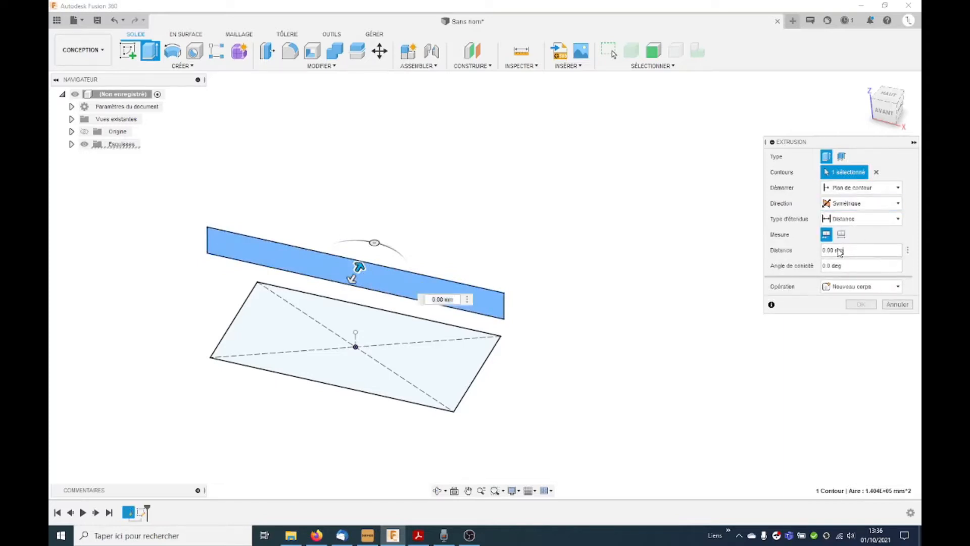
{"action": "type", "text": "600"}
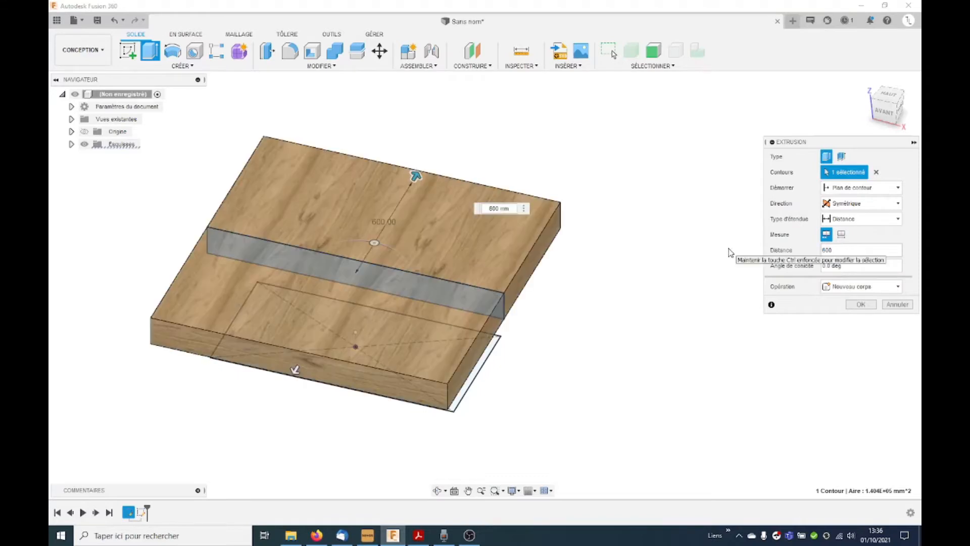
{"action": "middle_click_drag", "start_coordinate": [366, 361], "coordinate": [489, 336], "text": "shift"}
{"action": "left_click", "coordinate": [842, 237]}
{"action": "scroll", "coordinate": [719, 326], "scroll_direction": "down", "scroll_amount": 2}
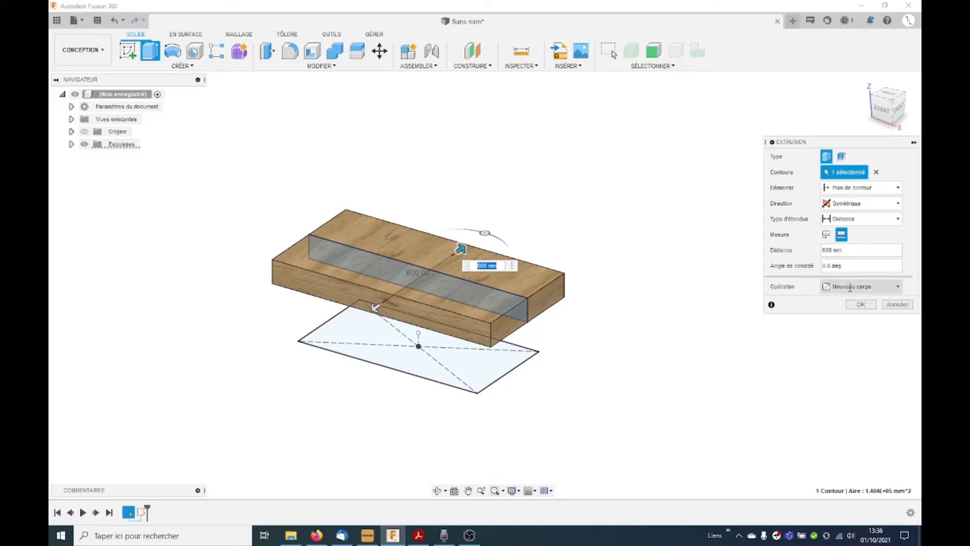
{"action": "left_click", "coordinate": [861, 303]}
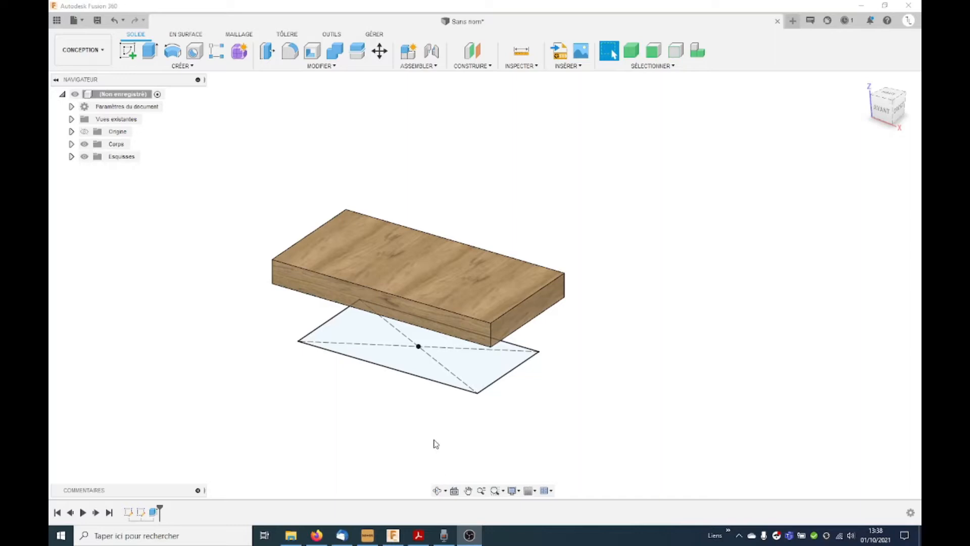
Step: Construct a plane through two edges (Plan passant par deux arêtes) using the vertical Z axis and the base rectangle's diagonal construction line
{"action": "left_click", "coordinate": [474, 53]}
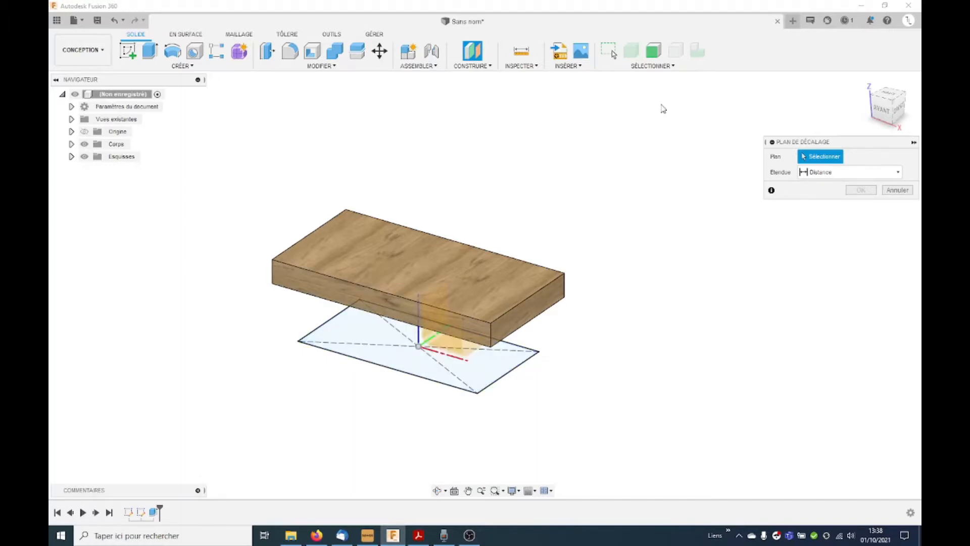
{"action": "left_click", "coordinate": [475, 65]}
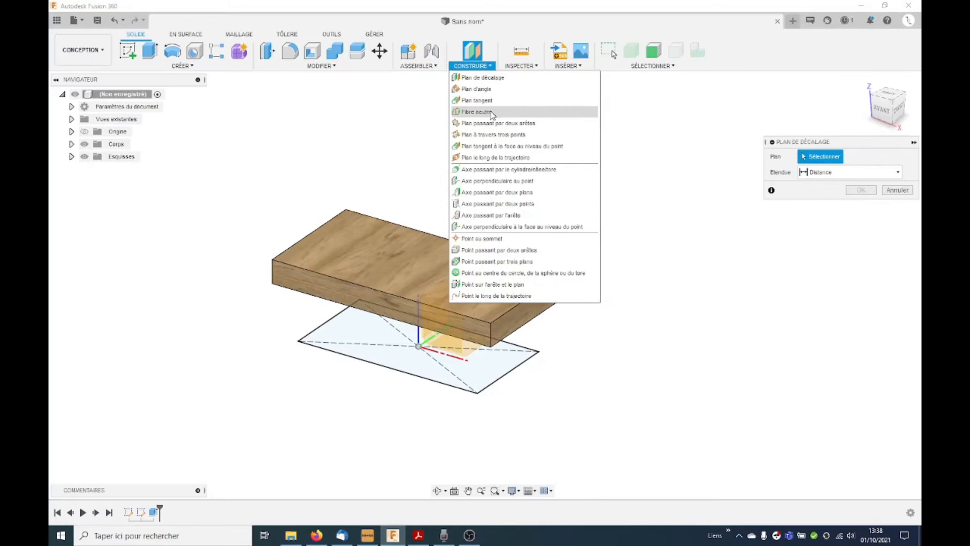
{"action": "left_click", "coordinate": [499, 125]}
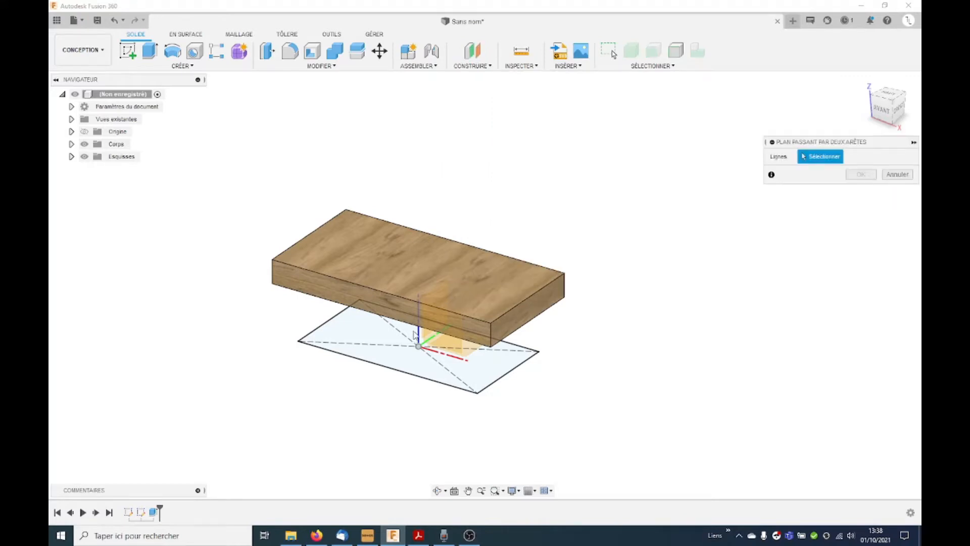
{"action": "middle_click_drag", "start_coordinate": [413, 337], "coordinate": [453, 372], "text": "shift"}
{"action": "left_click", "coordinate": [449, 373]}
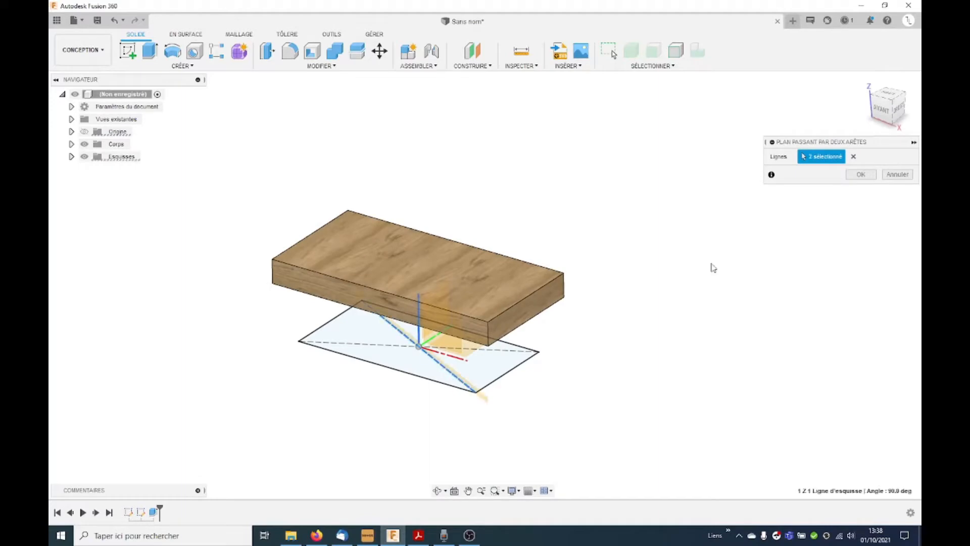
{"action": "left_click", "coordinate": [863, 174]}
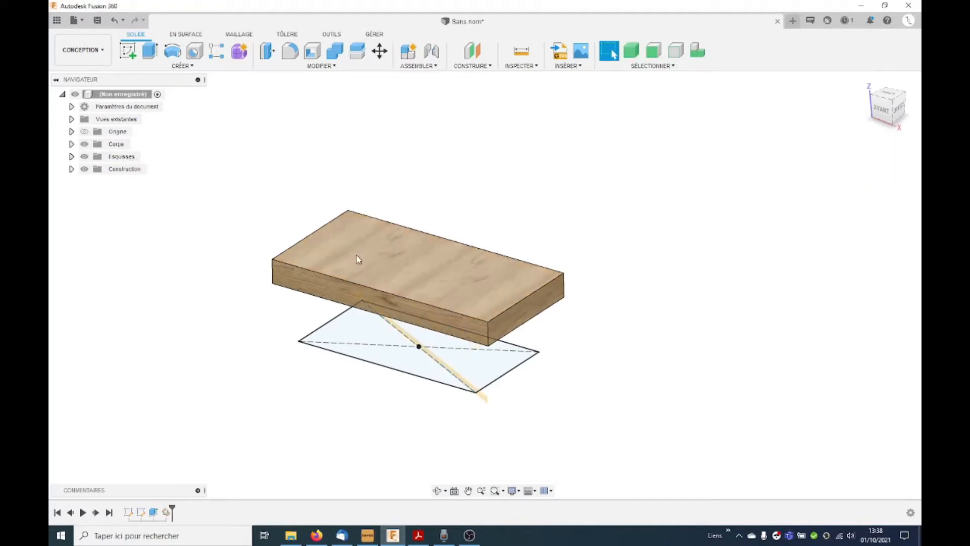
Step: Start a new sketch on the construction plane running along the base rectangle's diagonal
{"action": "left_click", "coordinate": [426, 360]}
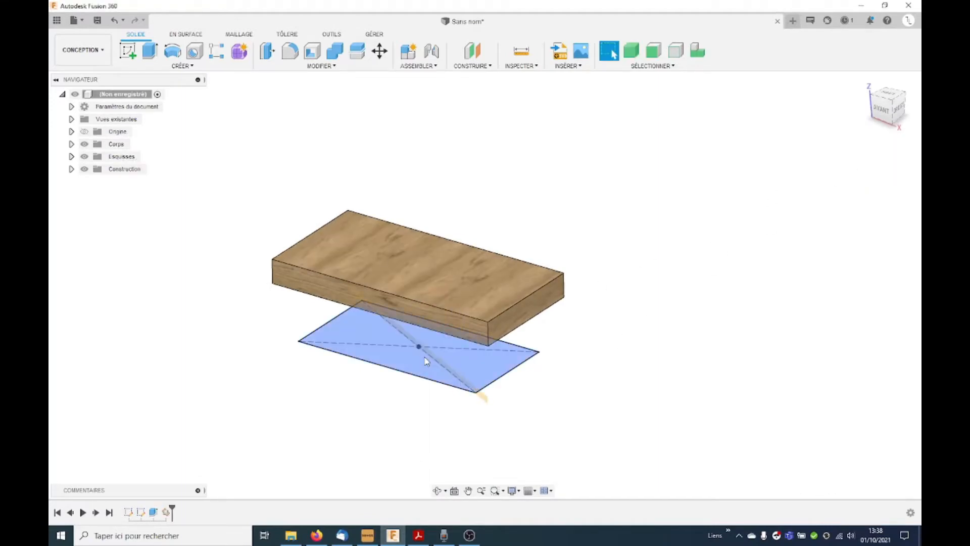
{"action": "left_click", "coordinate": [128, 50]}
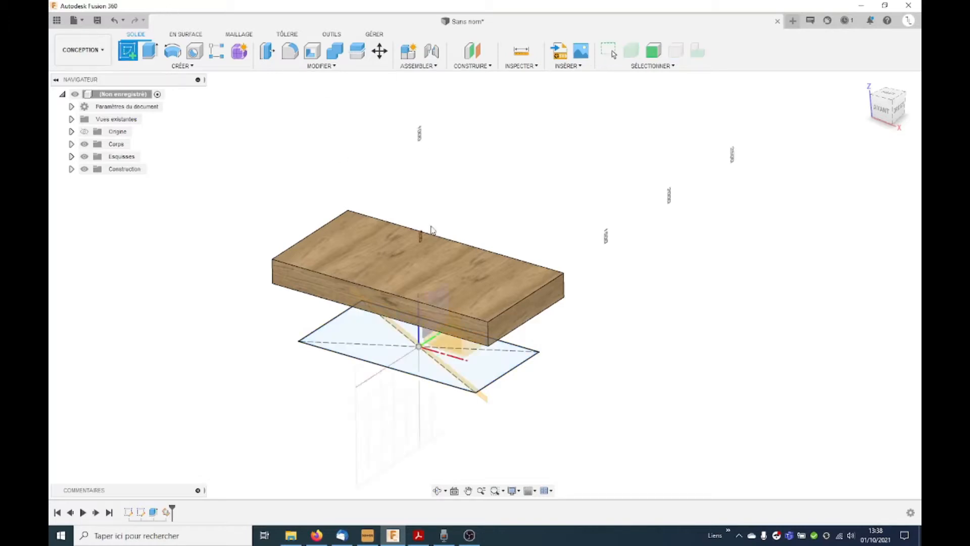
{"action": "left_click", "coordinate": [479, 393]}
{"action": "left_click", "coordinate": [480, 391]}
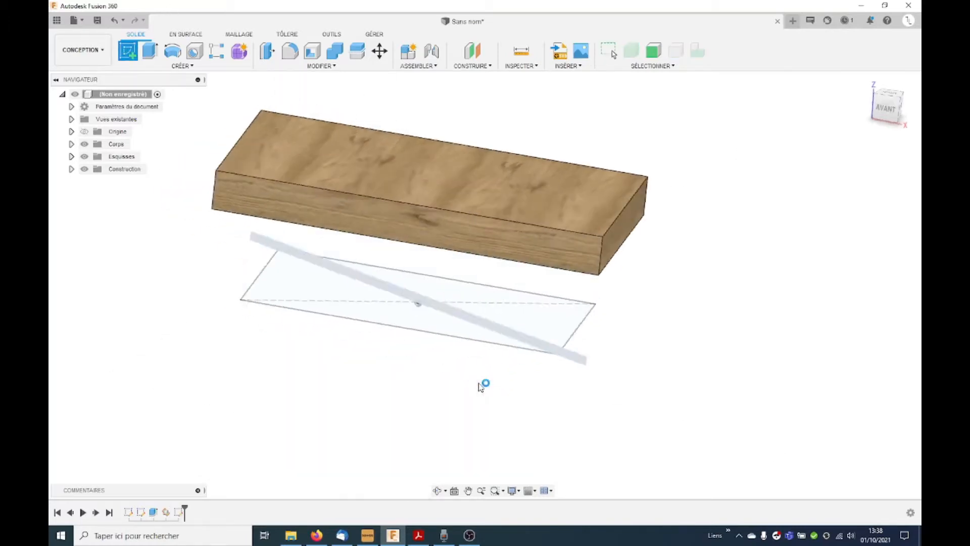
{"action": "middle_click_drag", "start_coordinate": [271, 253], "coordinate": [303, 298], "text": "shift"}
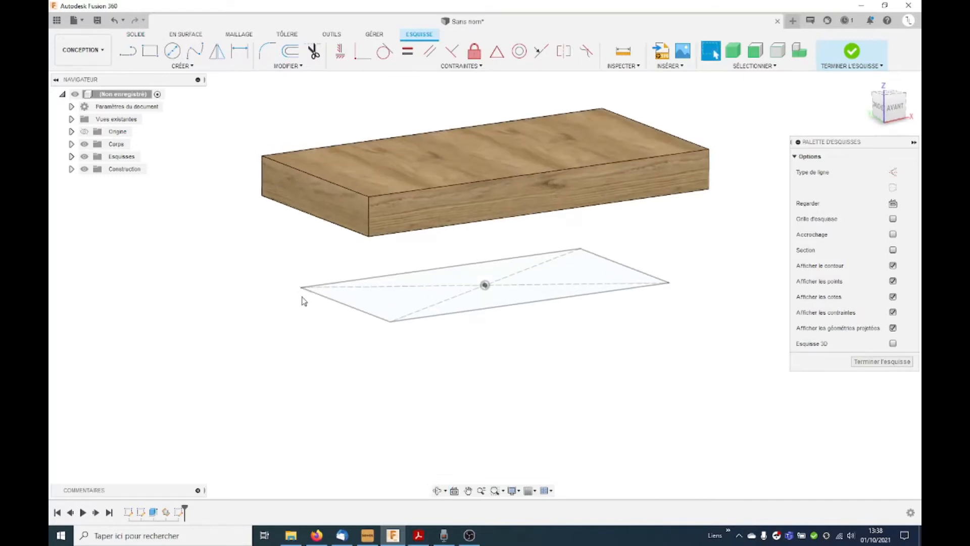
Step: Draw a closed four-sided leg profile from the base rectangle's corner towards the wooden top, widening upward to about 190 mm
{"action": "left_click", "coordinate": [133, 54]}
{"action": "scroll", "coordinate": [303, 293], "scroll_direction": "up", "scroll_amount": 3}
{"action": "left_click", "coordinate": [285, 282]}
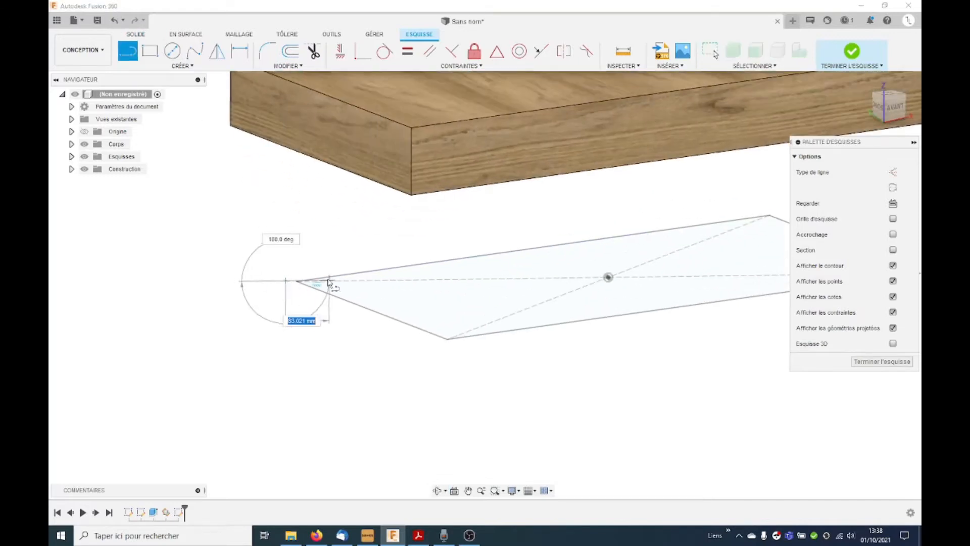
{"action": "left_click", "coordinate": [329, 282]}
{"action": "mouse_move", "coordinate": [301, 251]}
{"action": "middle_mouse_down", "text": "shift"}
{"action": "mouse_move", "coordinate": [303, 226]}
{"action": "mouse_move", "coordinate": [309, 233]}
{"action": "middle_mouse_up", "text": "shift"}
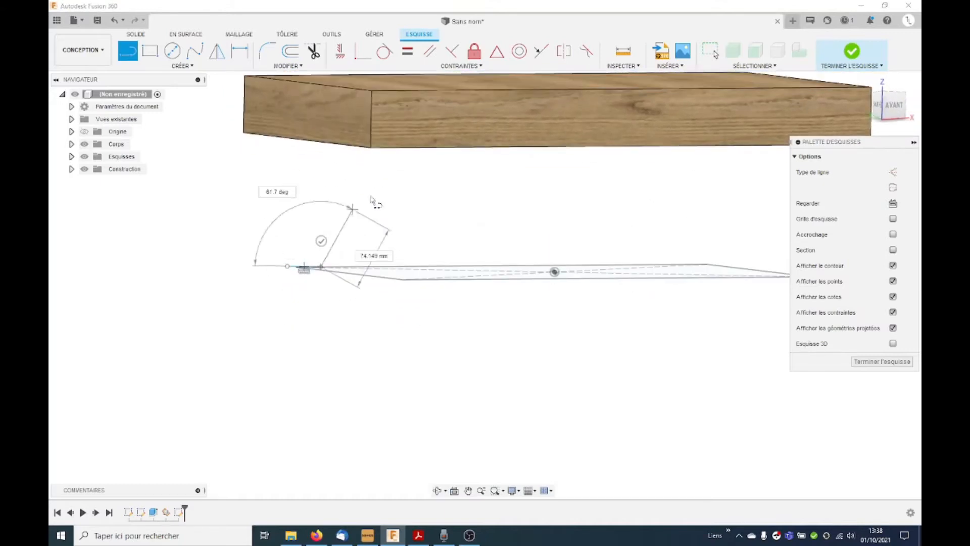
{"action": "middle_click_drag", "start_coordinate": [389, 191], "coordinate": [379, 141], "text": "shift"}
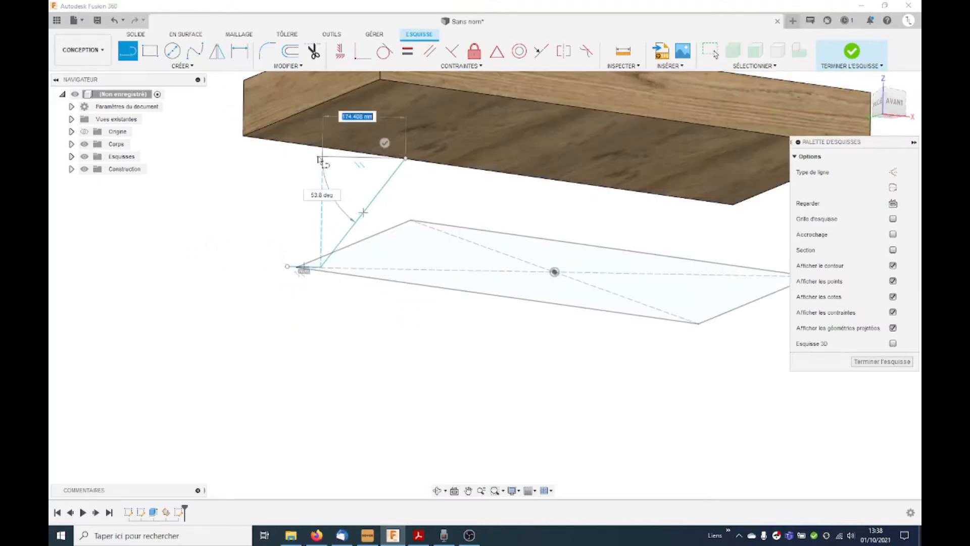
{"action": "left_click", "coordinate": [315, 157]}
{"action": "left_click", "coordinate": [287, 266]}
{"action": "middle_click_drag", "start_coordinate": [356, 316], "coordinate": [278, 275], "text": "shift"}
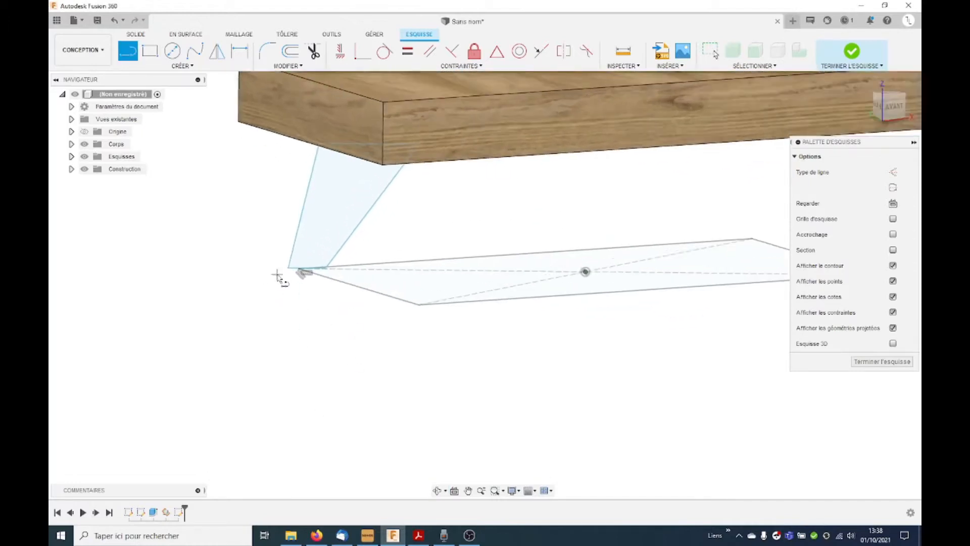
Step: Constrain the midpoint of the leg profile's lower edge to the base rectangle's corner and face the sketch plane
{"action": "scroll", "coordinate": [277, 274], "scroll_direction": "up", "scroll_amount": 3}
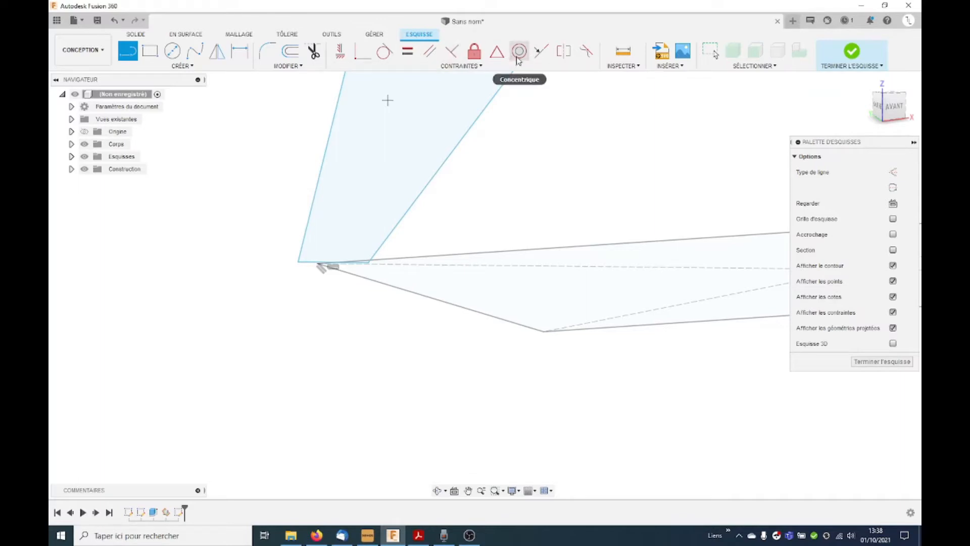
{"action": "left_click", "coordinate": [497, 51]}
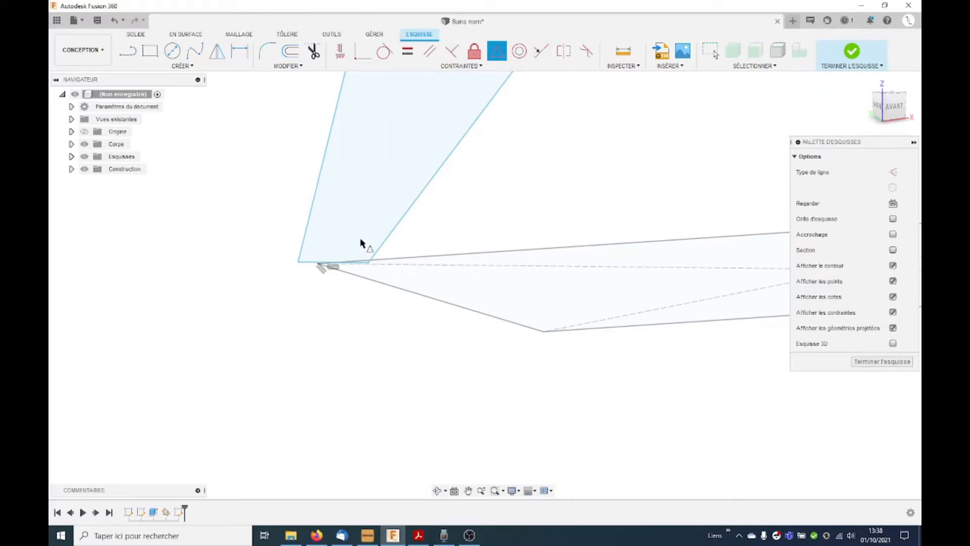
{"action": "left_click", "coordinate": [319, 263]}
{"action": "left_click", "coordinate": [317, 262]}
{"action": "scroll", "coordinate": [334, 332], "scroll_direction": "down", "scroll_amount": 1}
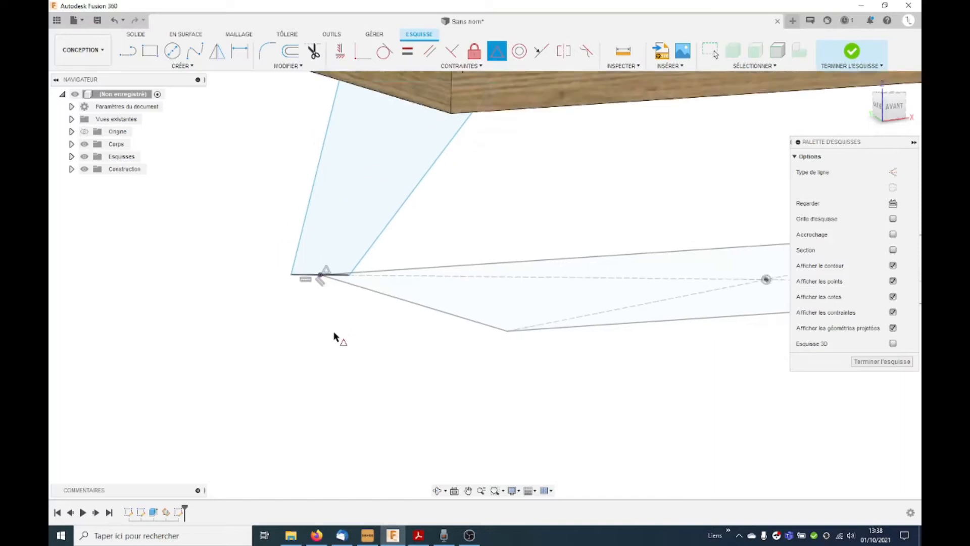
{"action": "scroll", "coordinate": [334, 337], "scroll_direction": "down", "scroll_amount": 2}
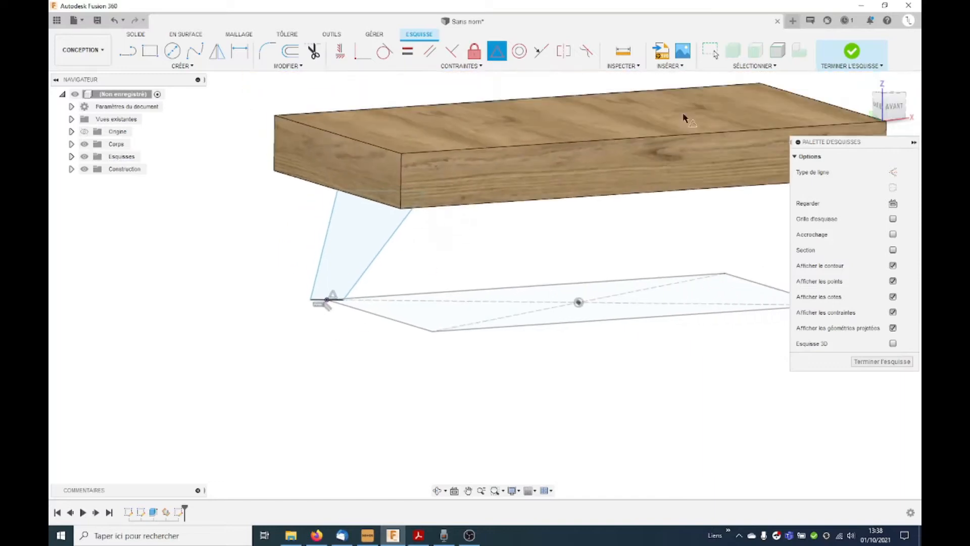
{"action": "left_click", "coordinate": [893, 203]}
{"action": "left_click", "coordinate": [564, 51]}
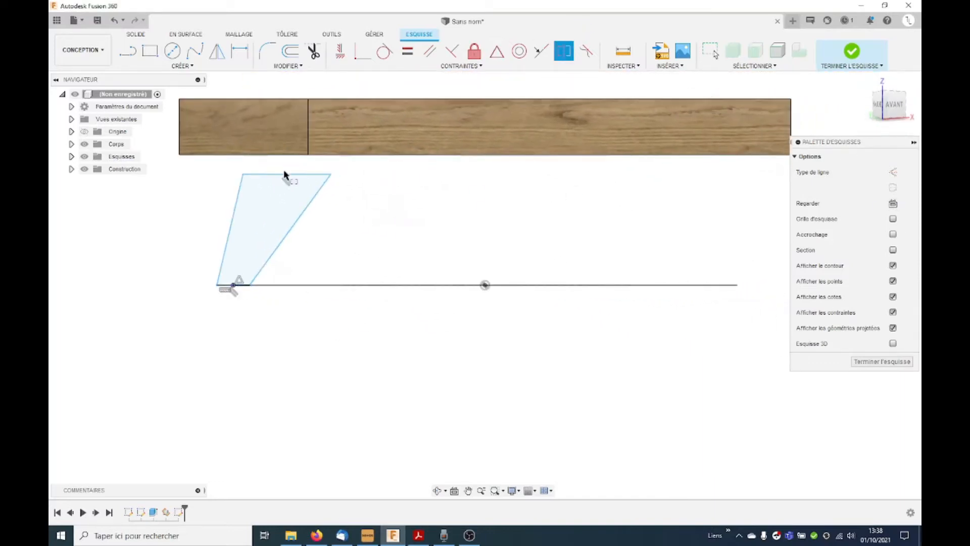
{"action": "left_click", "coordinate": [301, 176]}
{"action": "left_click", "coordinate": [347, 155]}
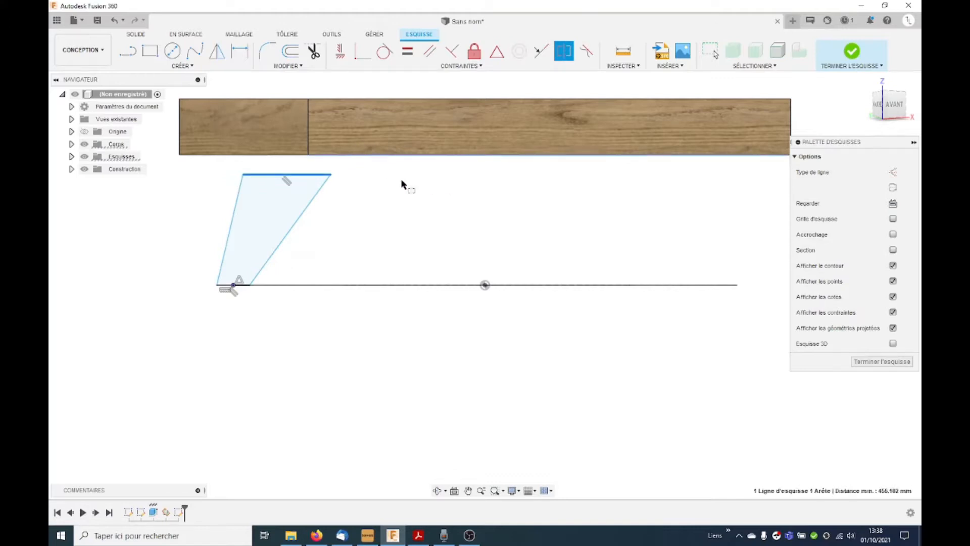
Step: Make the leg profile's upper edge collinear with the lower edge of the wooden top
{"action": "left_click", "coordinate": [537, 52]}
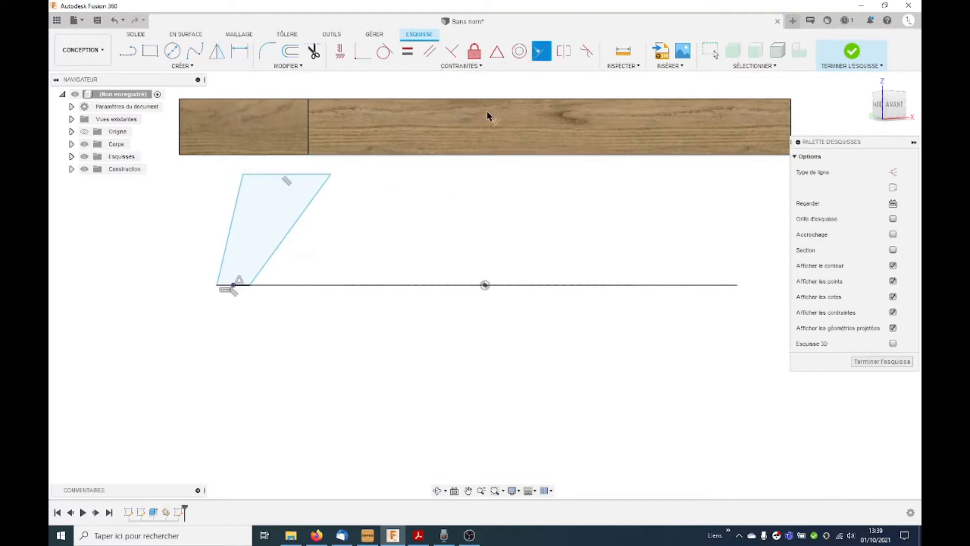
{"action": "left_click", "coordinate": [305, 172]}
{"action": "left_click", "coordinate": [331, 156]}
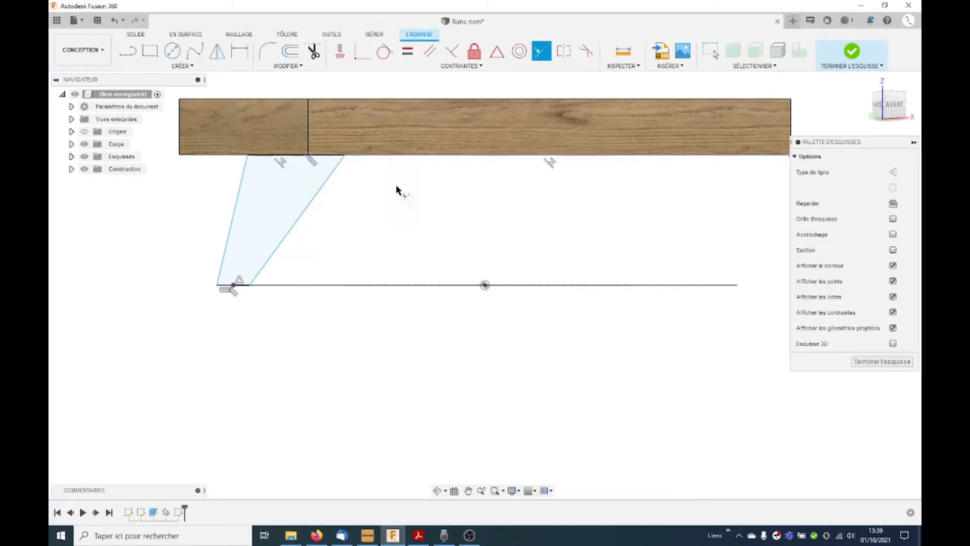
{"action": "scroll", "coordinate": [395, 184], "scroll_direction": "down", "scroll_amount": 2}
{"action": "key", "text": "Escape"}
Step: Dimension the leg profile's lower edge to 30 mm
{"action": "key", "text": "d"}
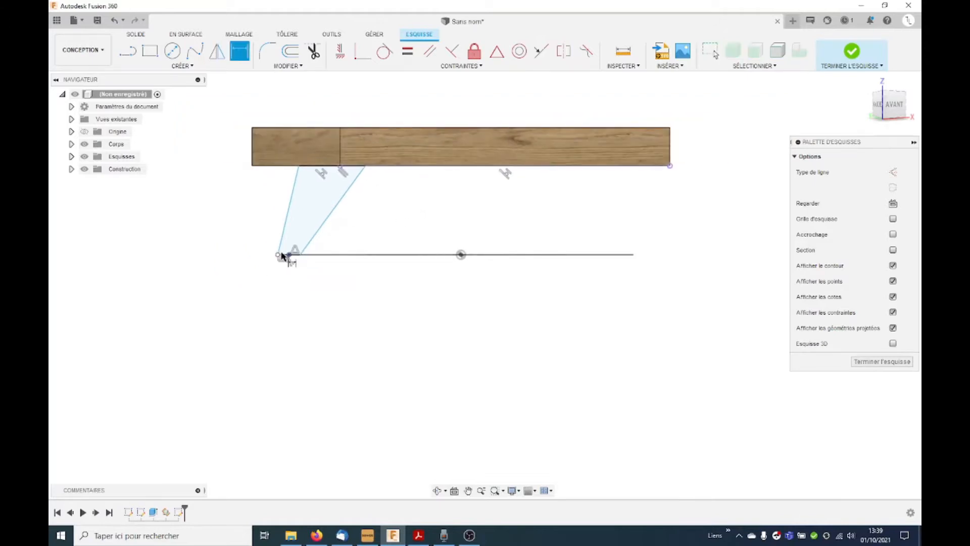
{"action": "scroll", "coordinate": [283, 257], "scroll_direction": "up", "scroll_amount": 2}
{"action": "left_click", "coordinate": [275, 254]}
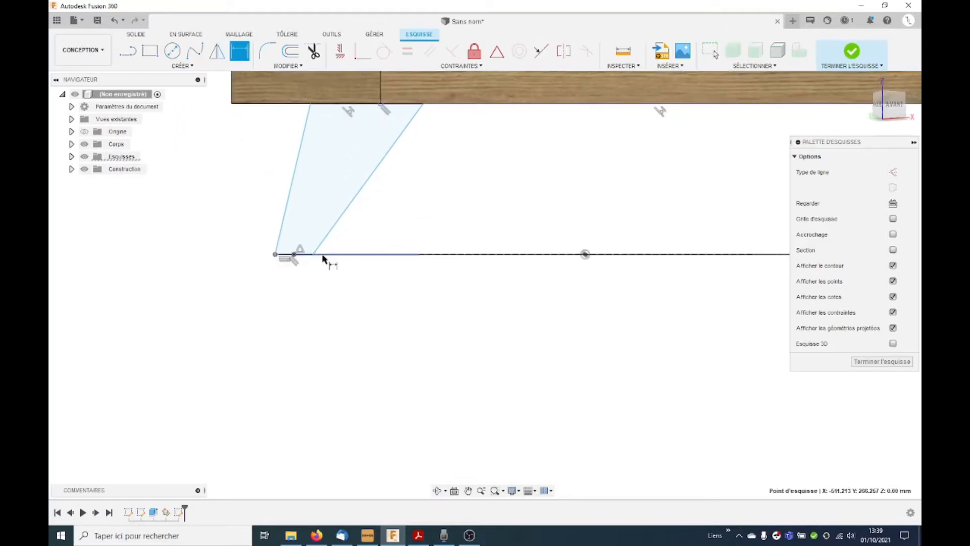
{"action": "left_click", "coordinate": [315, 254]}
{"action": "left_click", "coordinate": [303, 313]}
{"action": "key", "text": "Return"}
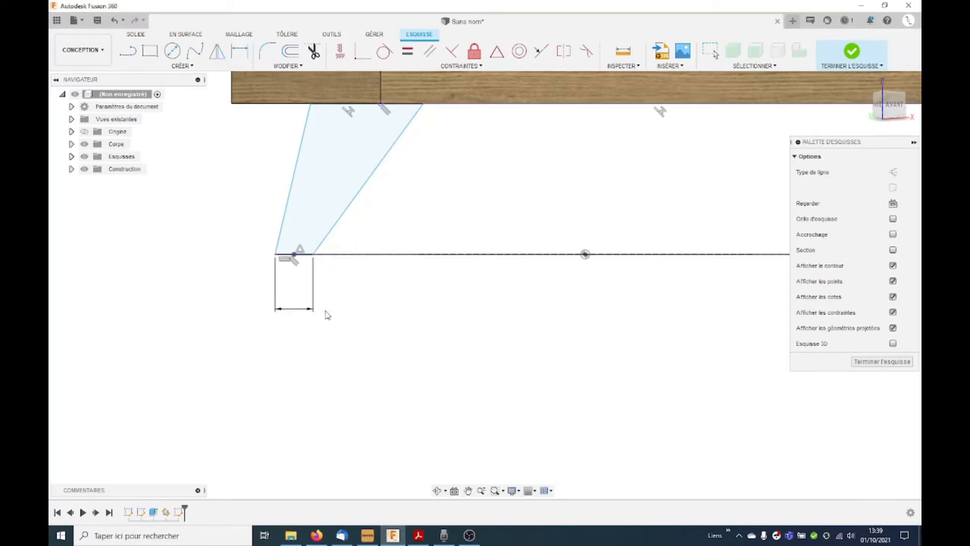
Step: Dimension the leg profile's upper edge to 80 mm
{"action": "scroll", "coordinate": [425, 163], "scroll_direction": "down", "scroll_amount": 3}
{"action": "left_click", "coordinate": [345, 119]}
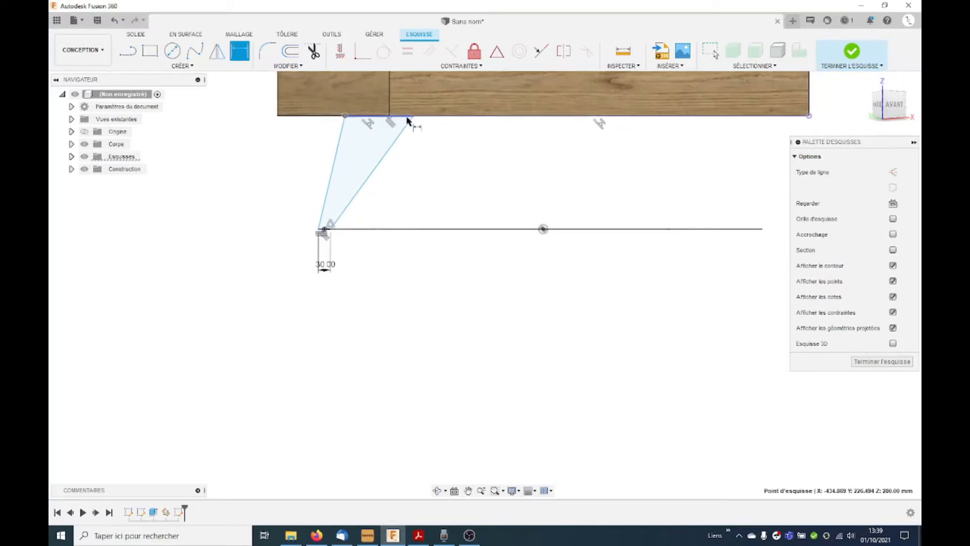
{"action": "left_click", "coordinate": [413, 118]}
{"action": "left_click", "coordinate": [388, 268]}
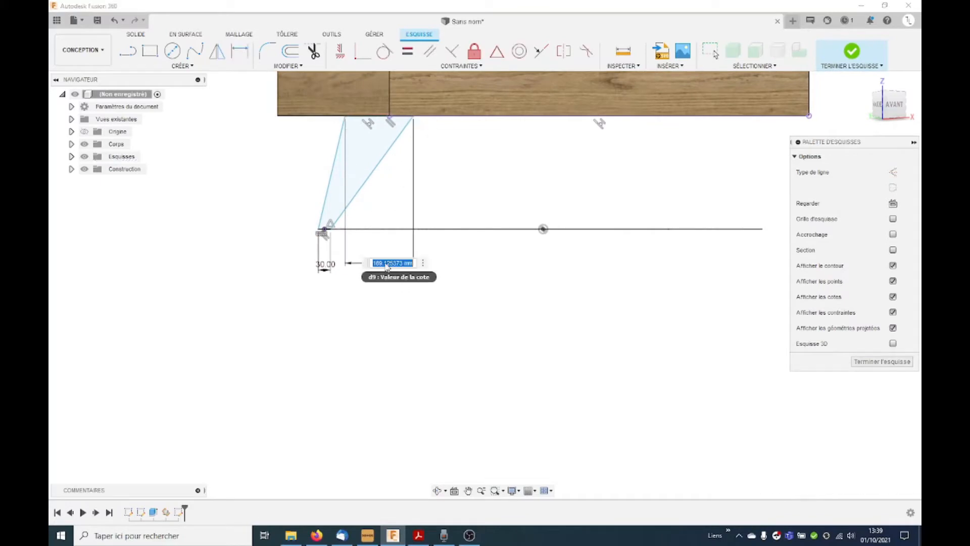
{"action": "type", "text": "80"}
{"action": "key", "text": "Return"}
Step: Change the upper edge dimension of the leg profile to 120 mm
{"action": "double_click", "coordinate": [401, 259]}
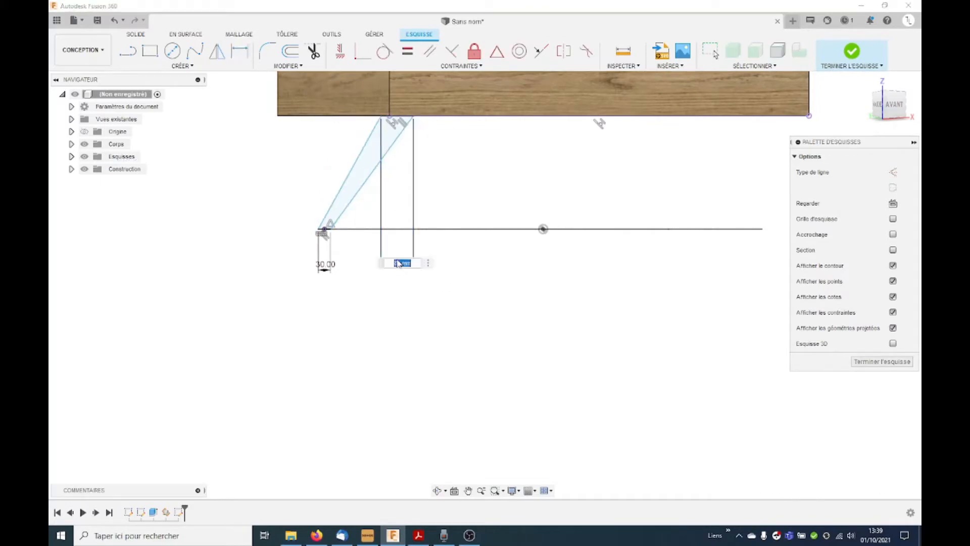
{"action": "type", "text": "120"}
{"action": "key", "text": "Return"}
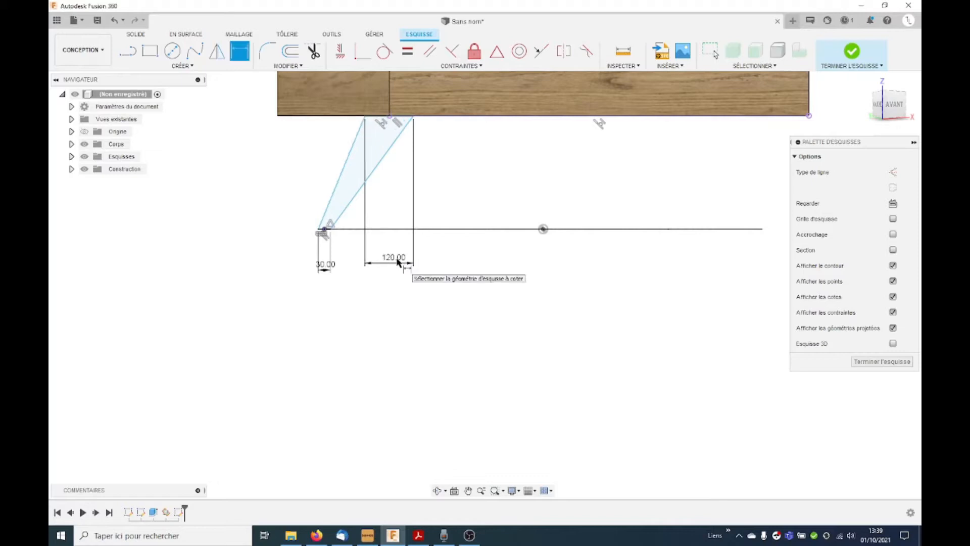
Step: Dimension the angle between the leg's outer slanted edge and the horizontal base line to 60 degrees
{"action": "left_click", "coordinate": [348, 209]}
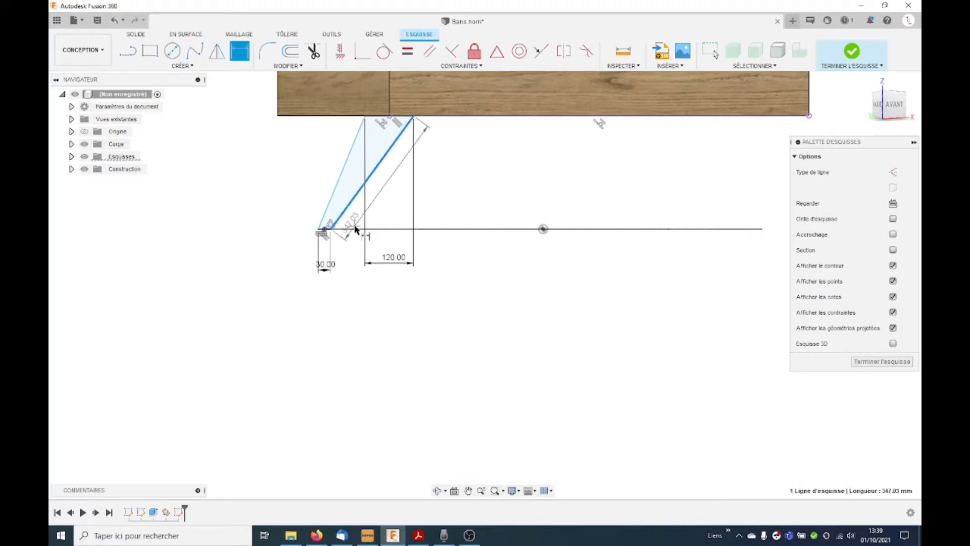
{"action": "key", "text": "Escape"}
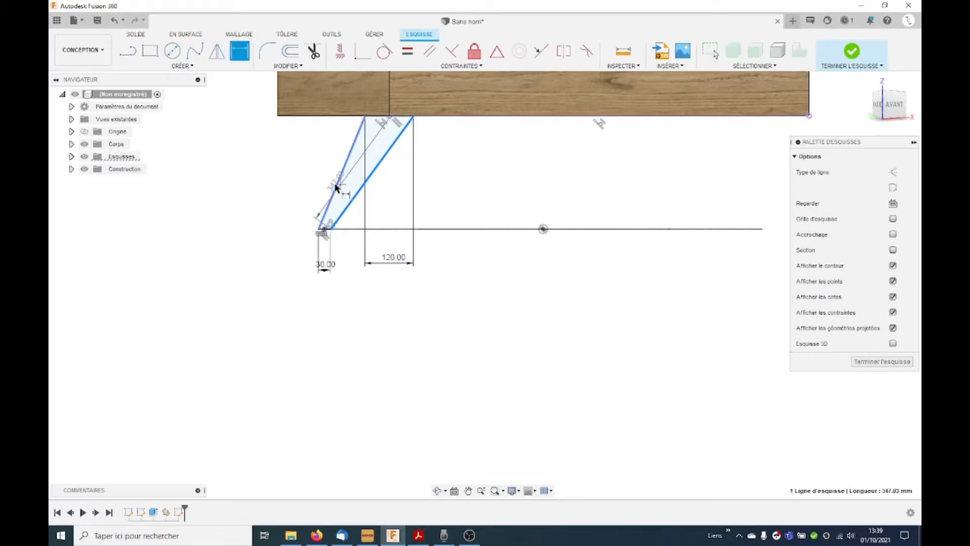
{"action": "left_click", "coordinate": [338, 186]}
{"action": "key", "text": "d"}
{"action": "left_click", "coordinate": [336, 187]}
{"action": "left_click", "coordinate": [431, 229]}
{"action": "left_click", "coordinate": [439, 179]}
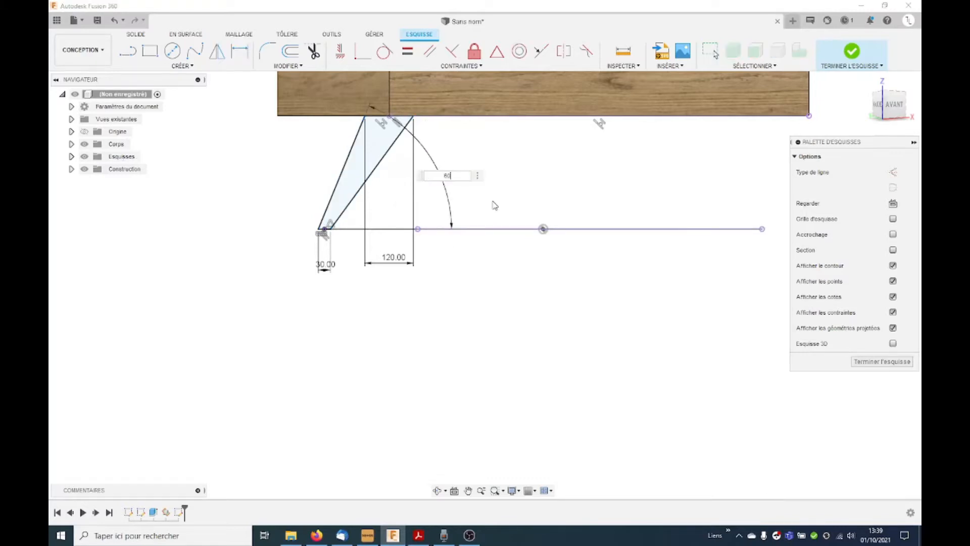
{"action": "key", "text": "Return"}
Step: Draw a gently rising line from the leg's outer edge towards the centre, ending with a short vertical line to the top's underside
{"action": "left_click", "coordinate": [128, 51]}
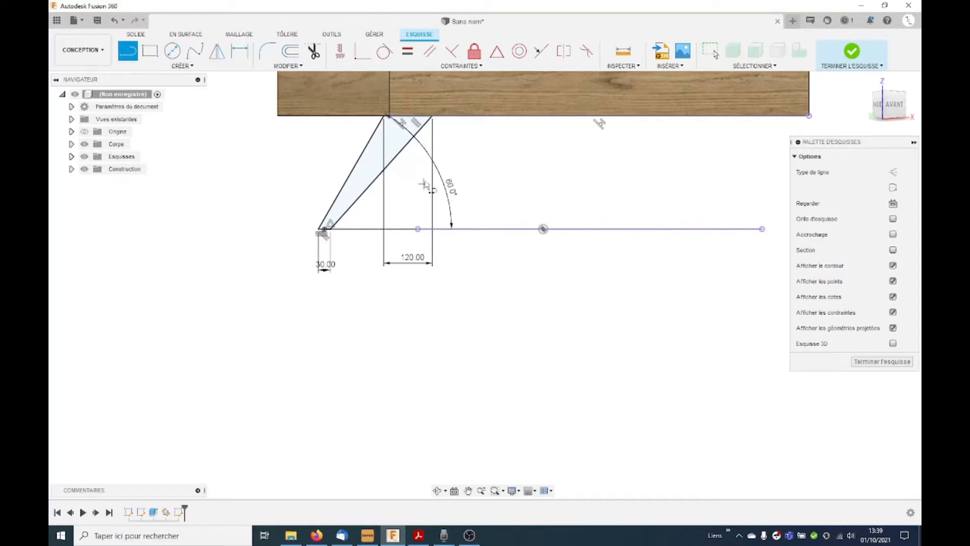
{"action": "scroll", "coordinate": [414, 176], "scroll_direction": "up", "scroll_amount": 2}
{"action": "left_click", "coordinate": [328, 153]}
{"action": "scroll", "coordinate": [493, 108], "scroll_direction": "down", "scroll_amount": 1}
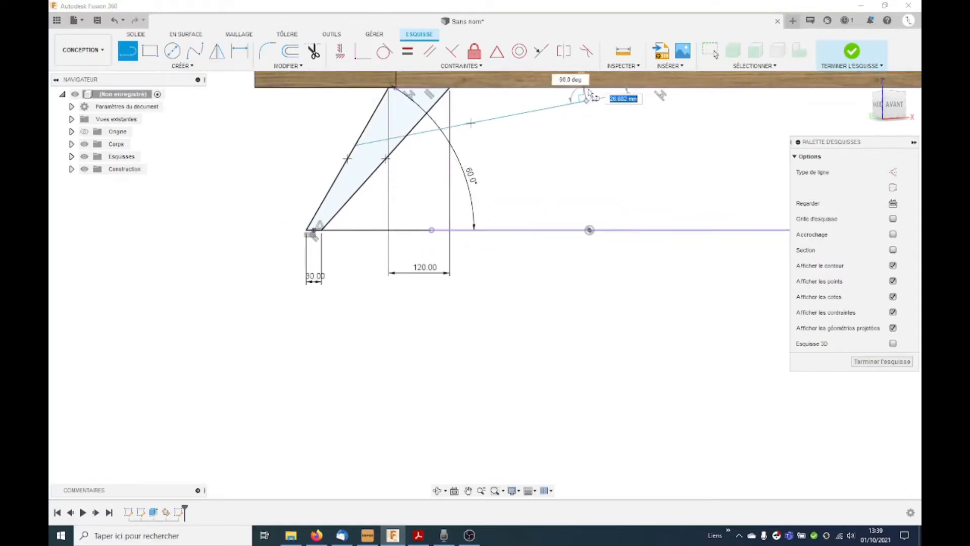
{"action": "scroll", "coordinate": [593, 99], "scroll_direction": "up", "scroll_amount": 2}
{"action": "scroll", "coordinate": [598, 98], "scroll_direction": "up", "scroll_amount": 2}
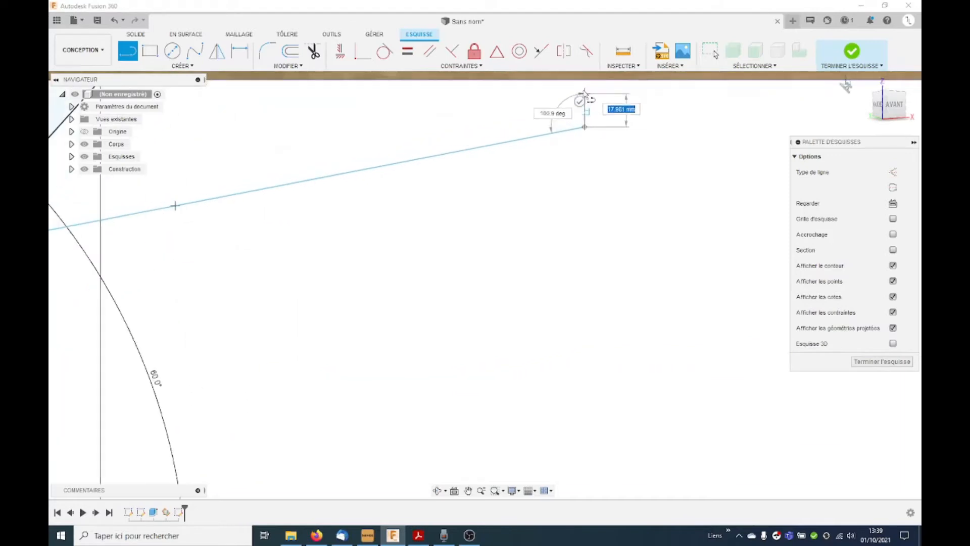
{"action": "left_click", "coordinate": [585, 111]}
{"action": "scroll", "coordinate": [585, 112], "scroll_direction": "down", "scroll_amount": 3}
{"action": "scroll", "coordinate": [393, 228], "scroll_direction": "down", "scroll_amount": 3}
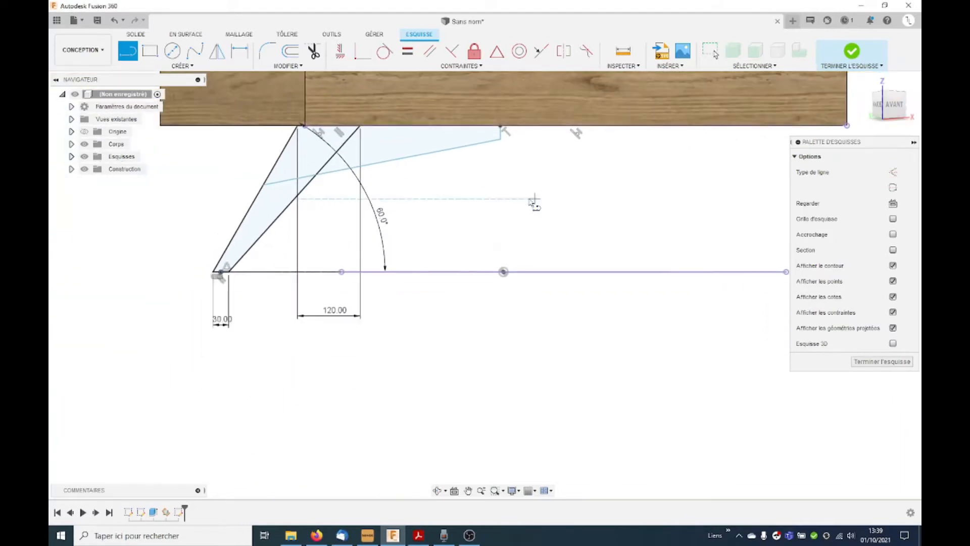
{"action": "key", "text": "Escape"}
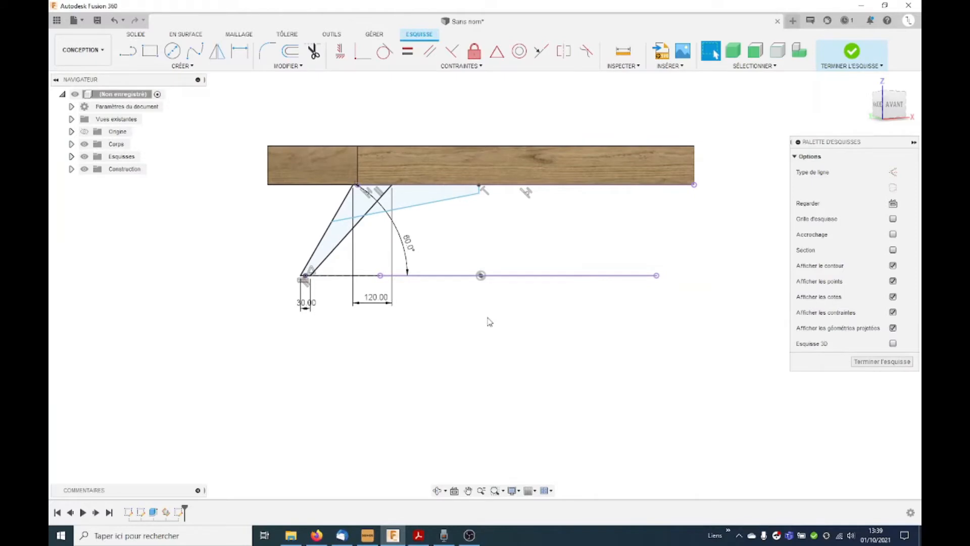
Step: Draw a vertical construction line about 590 mm long from the base centre point up past the wooden top
{"action": "key", "text": "l"}
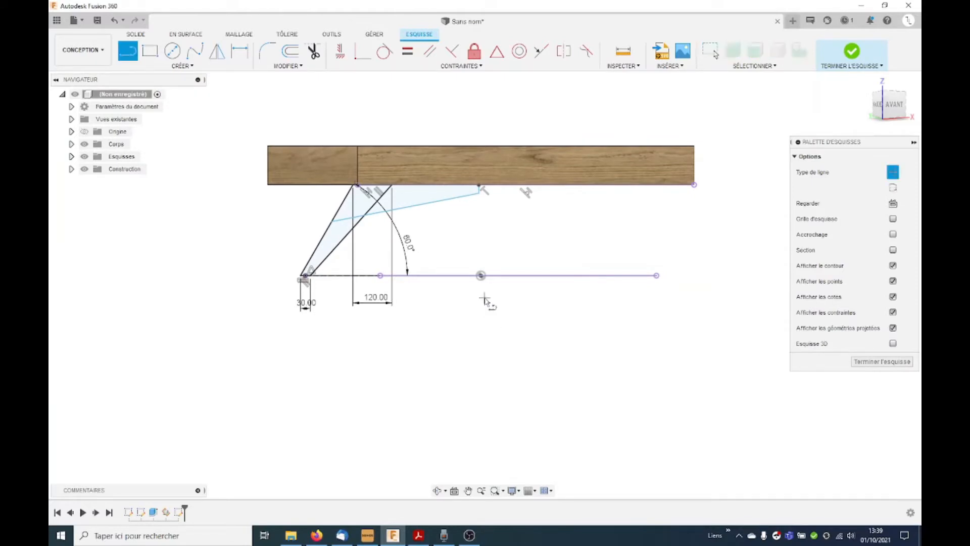
{"action": "left_click", "coordinate": [481, 275]}
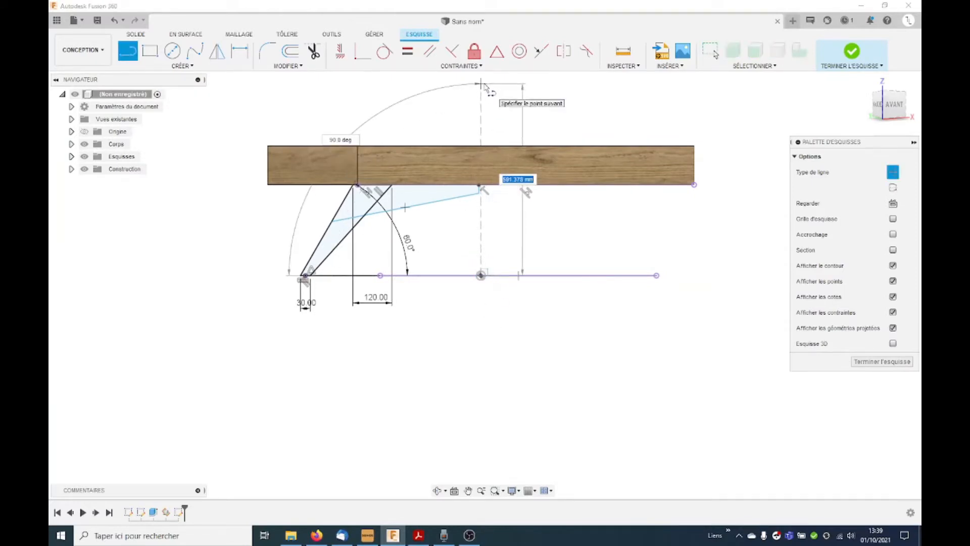
{"action": "key", "text": "Escape"}
Step: Dimension the distance between the short vertical end line and the central construction line to 20 mm
{"action": "scroll", "coordinate": [512, 184], "scroll_direction": "up", "scroll_amount": 3}
{"action": "scroll", "coordinate": [490, 159], "scroll_direction": "up", "scroll_amount": 3}
{"action": "key", "text": "d"}
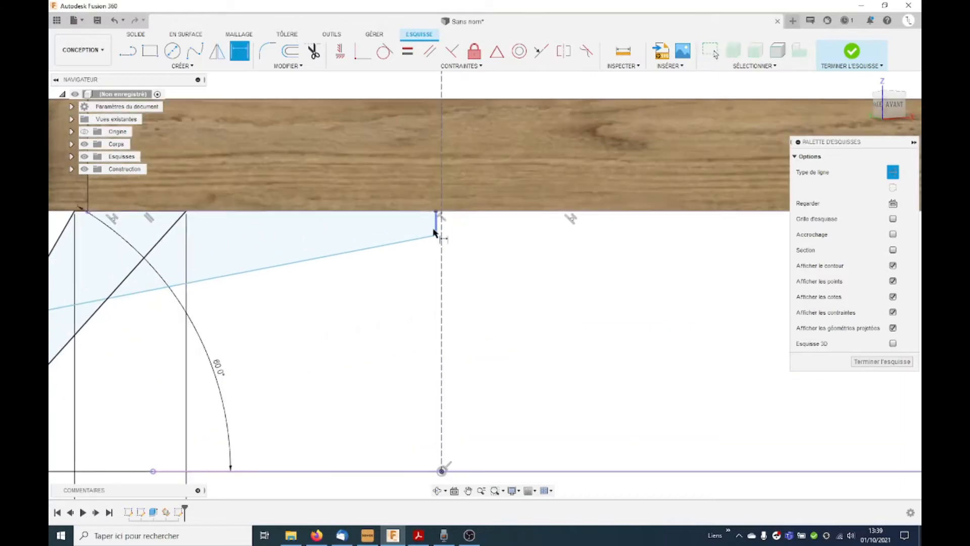
{"action": "left_click", "coordinate": [435, 223]}
{"action": "left_click", "coordinate": [484, 243]}
{"action": "type", "text": "20"}
{"action": "key", "text": "Return"}
Step: Dimension the height of the short vertical end line to 10 mm
{"action": "left_click", "coordinate": [422, 234]}
{"action": "left_click", "coordinate": [465, 229]}
{"action": "type", "text": "10"}
{"action": "key", "text": "Return"}
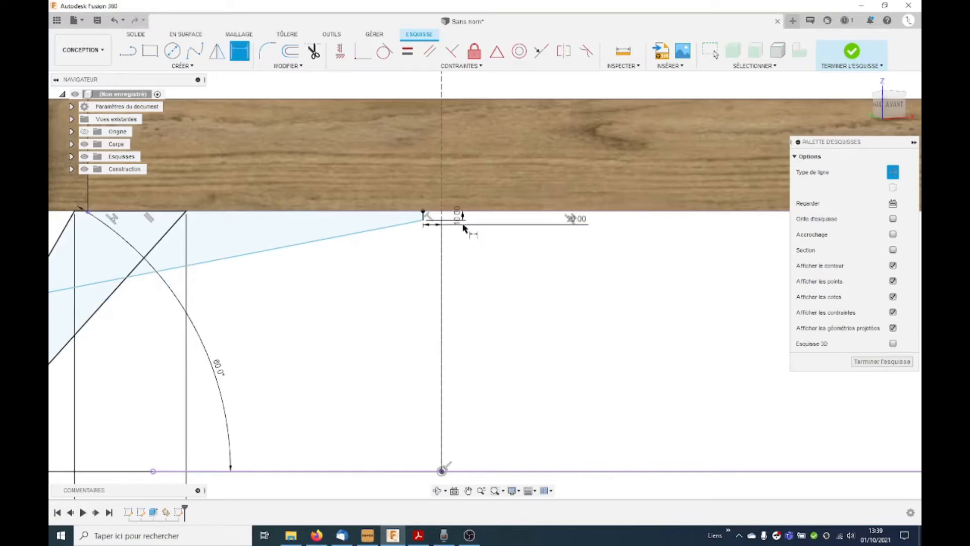
Step: Dimension the angle between the sloped brace line and the wooden top's underside to 10 degrees
{"action": "scroll", "coordinate": [428, 291], "scroll_direction": "down", "scroll_amount": 3}
{"action": "left_click", "coordinate": [356, 247]}
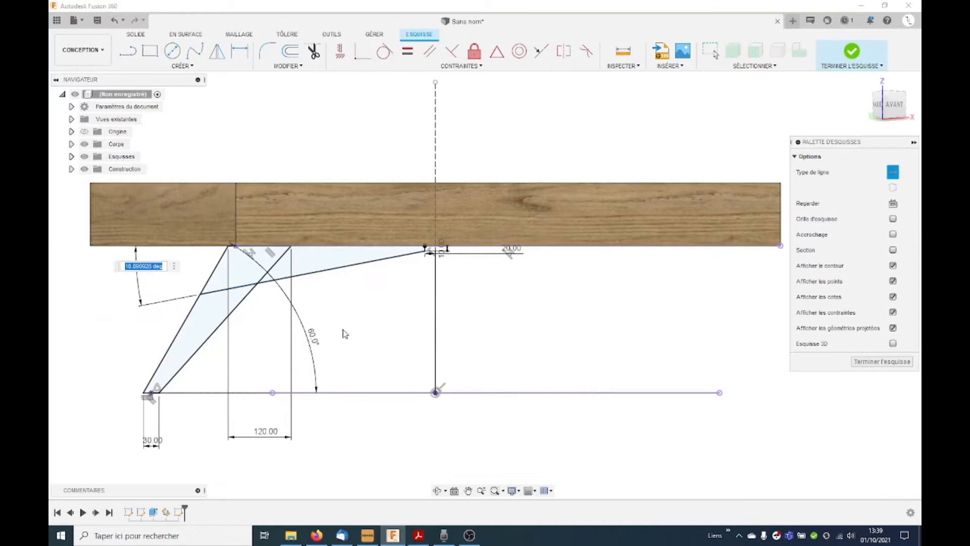
{"action": "type", "text": "10"}
{"action": "key", "text": "Return"}
{"action": "scroll", "coordinate": [329, 246], "scroll_direction": "down", "scroll_amount": 3}
{"action": "key", "text": "d"}
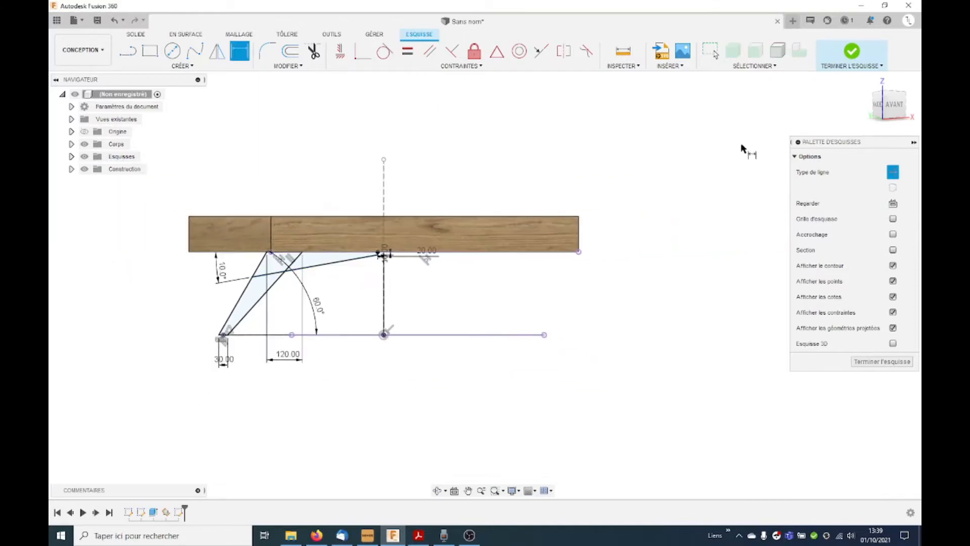
Step: Extrude the three leg and brace profiles symmetrically with a whole-length distance of 19 mm
{"action": "mouse_move", "coordinate": [372, 316]}
{"action": "middle_mouse_down", "text": "shift"}
{"action": "mouse_move", "coordinate": [403, 321]}
{"action": "mouse_move", "coordinate": [389, 309]}
{"action": "middle_mouse_up", "text": "shift"}
{"action": "scroll", "coordinate": [275, 317], "scroll_direction": "up", "scroll_amount": 2}
{"action": "key", "text": "e"}
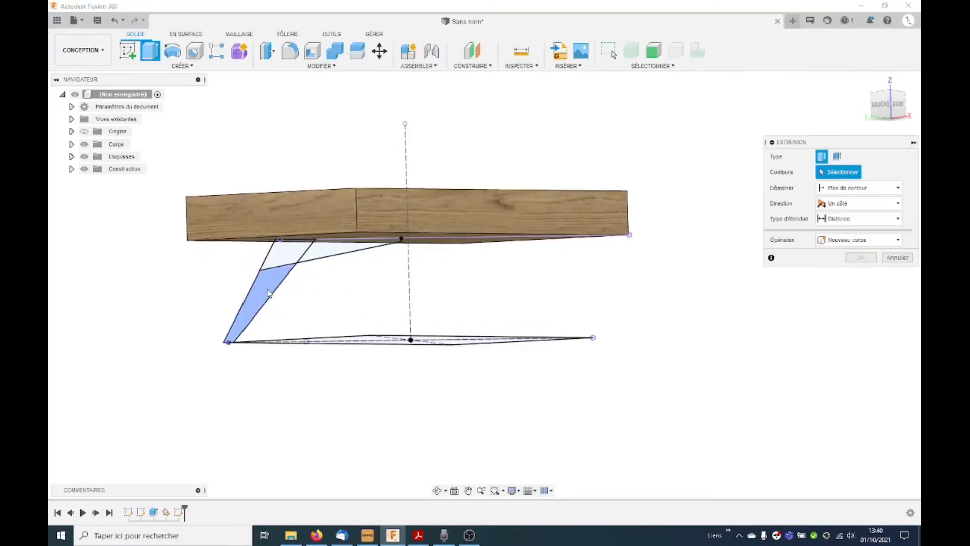
{"action": "left_click", "coordinate": [268, 290]}
{"action": "middle_click_drag", "start_coordinate": [306, 283], "coordinate": [359, 281], "text": "shift"}
{"action": "left_click", "coordinate": [862, 203]}
{"action": "left_click", "coordinate": [849, 240]}
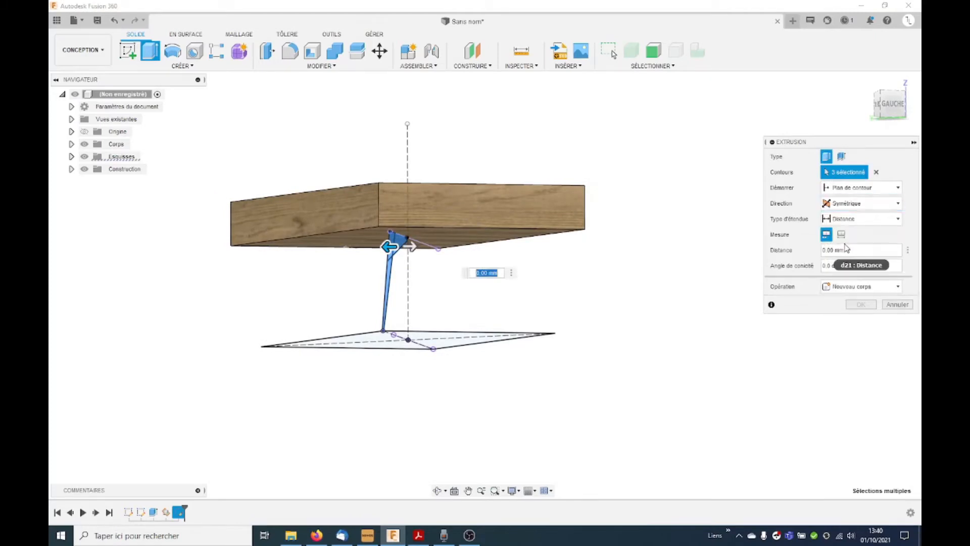
{"action": "left_click", "coordinate": [868, 252]}
{"action": "left_click", "coordinate": [841, 233]}
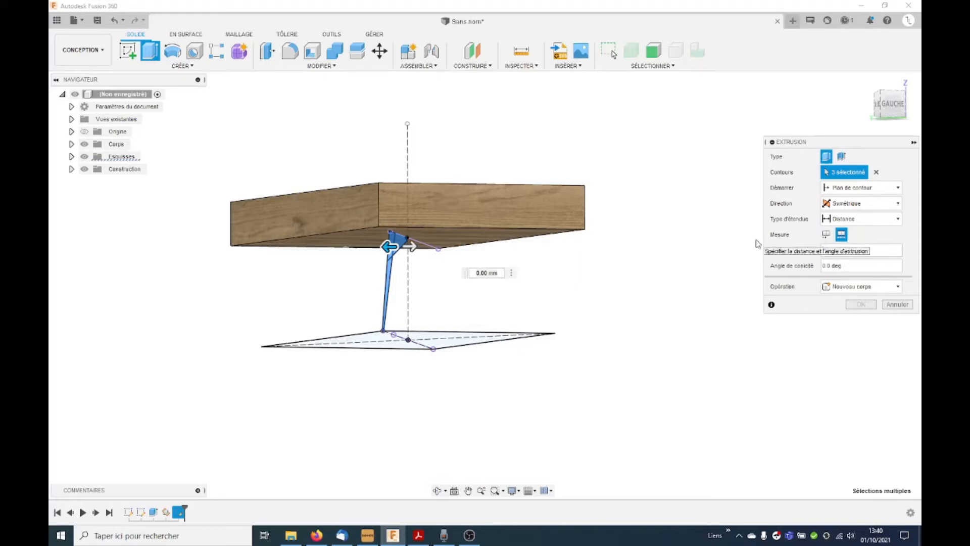
{"action": "double_click", "coordinate": [841, 250]}
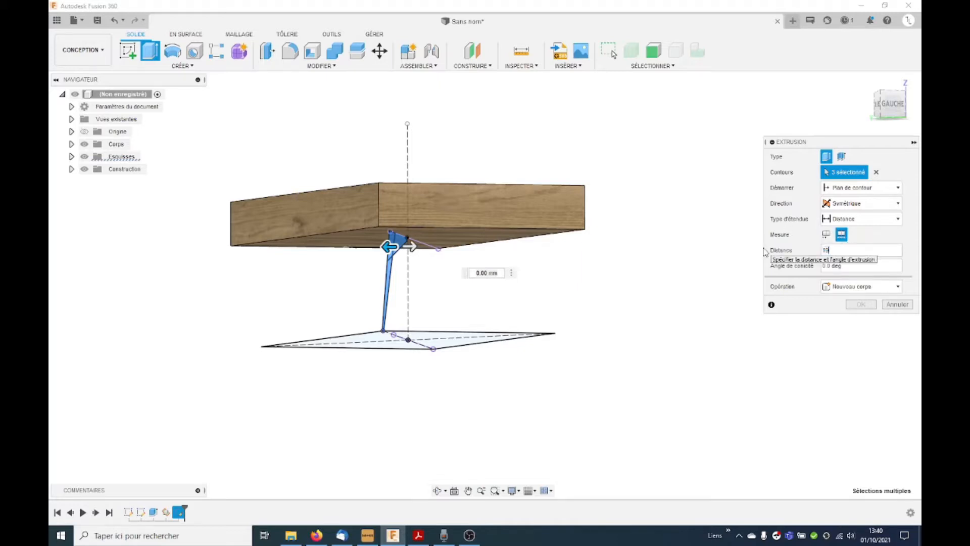
{"action": "type", "text": "10"}
{"action": "key", "text": "Return"}
Step: Edit the leg extrusion so that its operation creates a new body
{"action": "middle_click_drag", "start_coordinate": [618, 296], "coordinate": [590, 303], "text": "shift"}
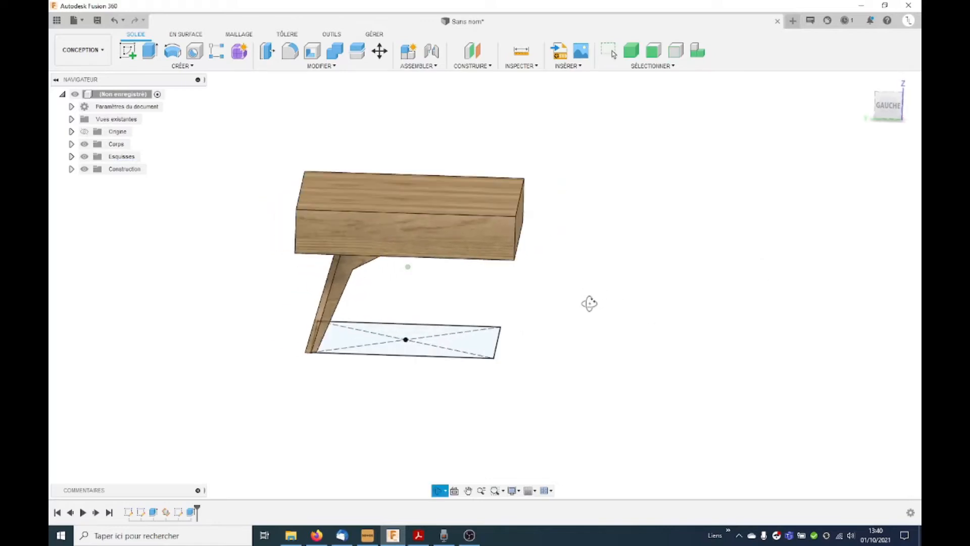
{"action": "right_click", "coordinate": [178, 512]}
{"action": "left_click", "coordinate": [235, 401]}
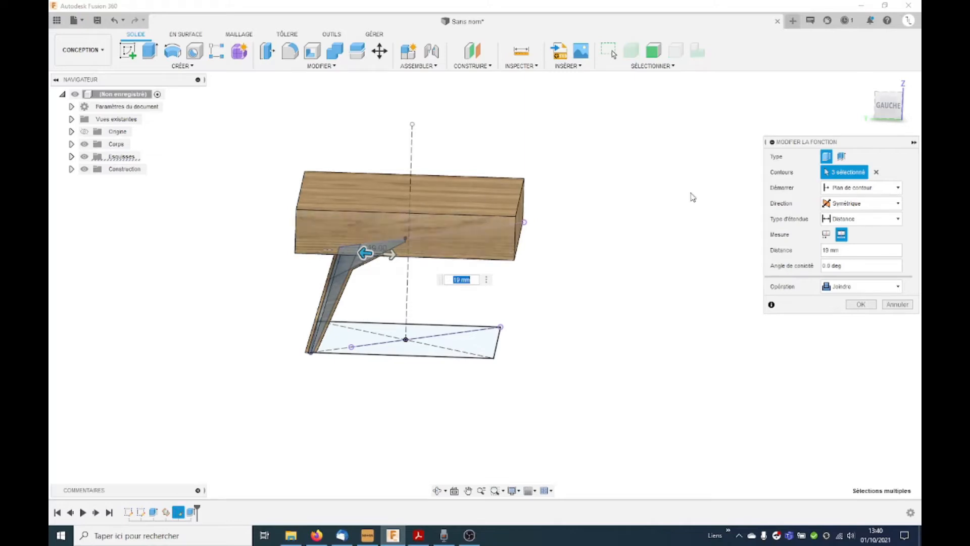
{"action": "left_click", "coordinate": [877, 287]}
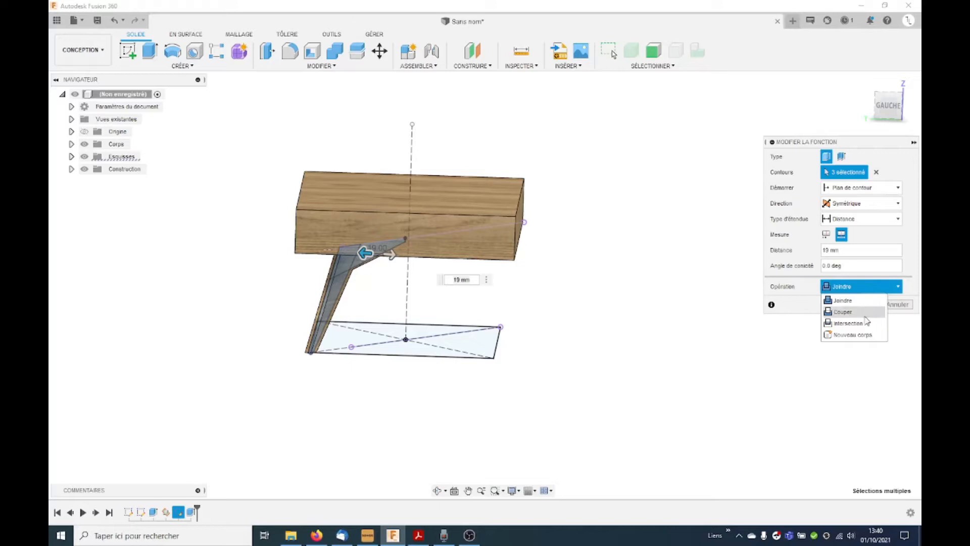
{"action": "left_click", "coordinate": [863, 336]}
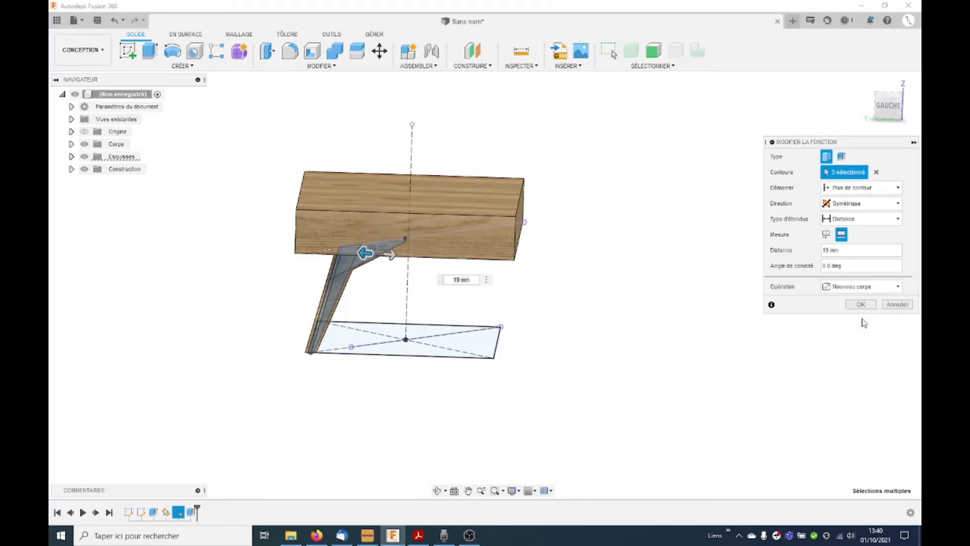
{"action": "left_click", "coordinate": [861, 304]}
Step: Shell the wooden top inward with a 16 mm wall thickness, opening its front and rear long faces
{"action": "mouse_move", "coordinate": [589, 389]}
{"action": "middle_mouse_down", "text": "shift"}
{"action": "mouse_move", "coordinate": [552, 308]}
{"action": "mouse_move", "coordinate": [573, 310]}
{"action": "mouse_move", "coordinate": [552, 333]}
{"action": "mouse_move", "coordinate": [479, 339]}
{"action": "mouse_move", "coordinate": [487, 332]}
{"action": "mouse_move", "coordinate": [485, 340]}
{"action": "middle_mouse_up", "text": "shift"}
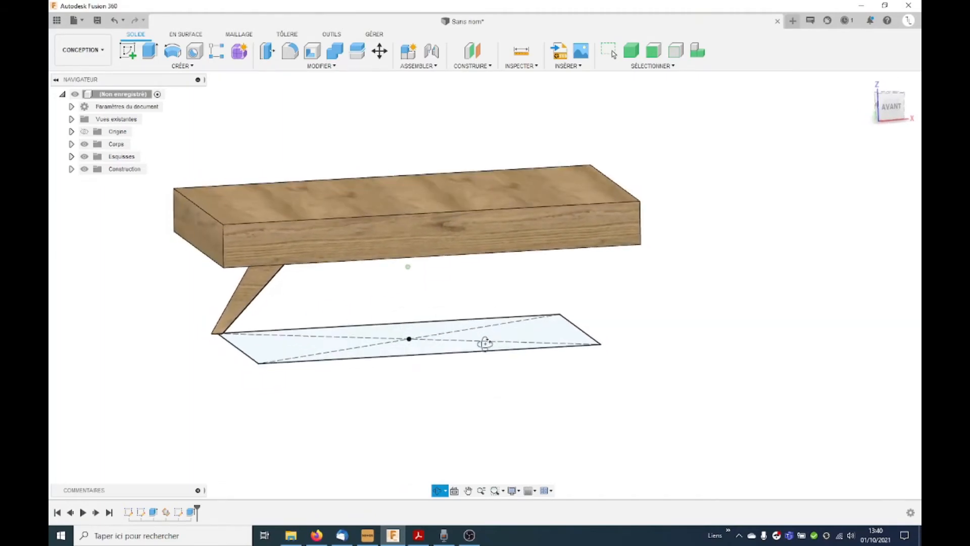
{"action": "middle_click_drag", "start_coordinate": [422, 304], "coordinate": [448, 303], "text": "shift"}
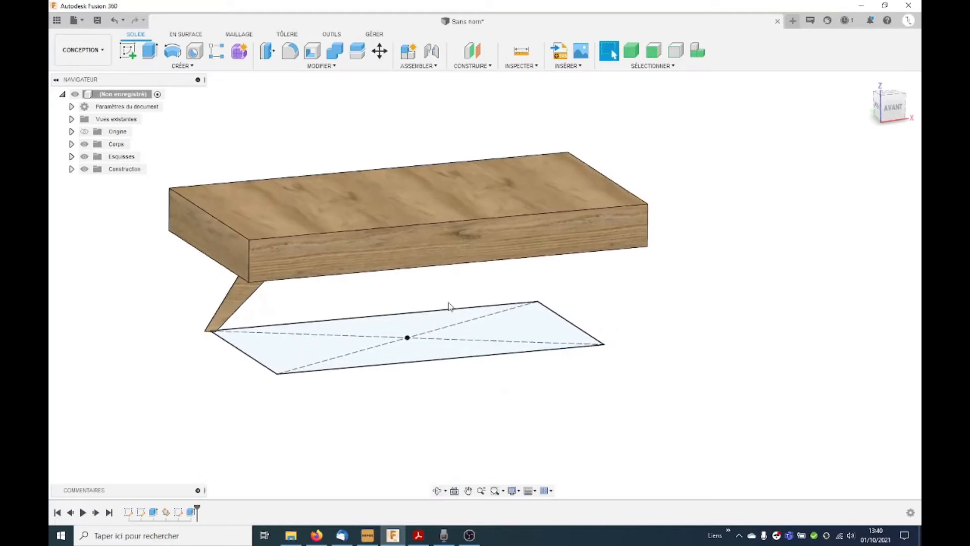
{"action": "left_click", "coordinate": [312, 50]}
{"action": "left_click", "coordinate": [525, 234]}
{"action": "middle_click_drag", "start_coordinate": [435, 271], "coordinate": [540, 268], "text": "shift"}
{"action": "left_click", "coordinate": [405, 248]}
{"action": "middle_click_drag", "start_coordinate": [633, 257], "coordinate": [551, 218], "text": "shift"}
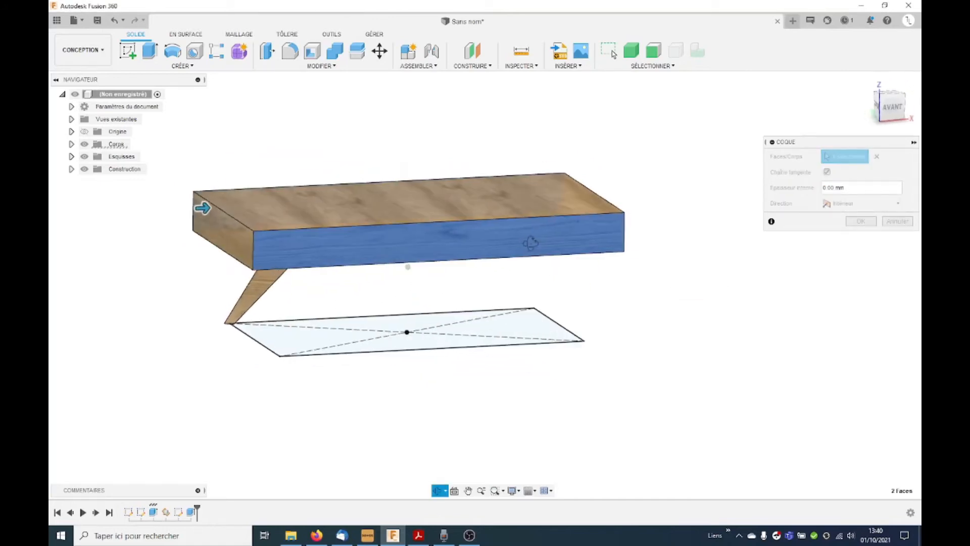
{"action": "left_click", "coordinate": [857, 187]}
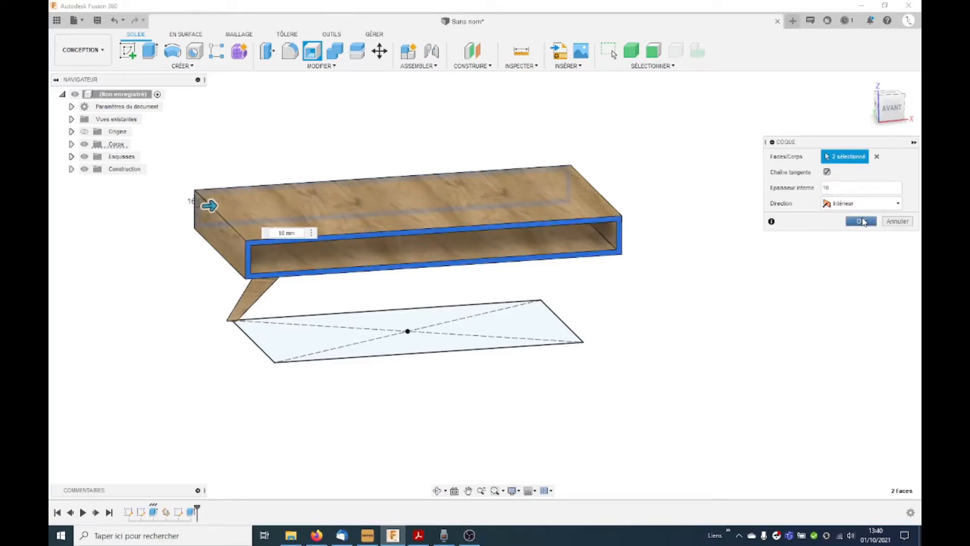
{"action": "left_click", "coordinate": [862, 222]}
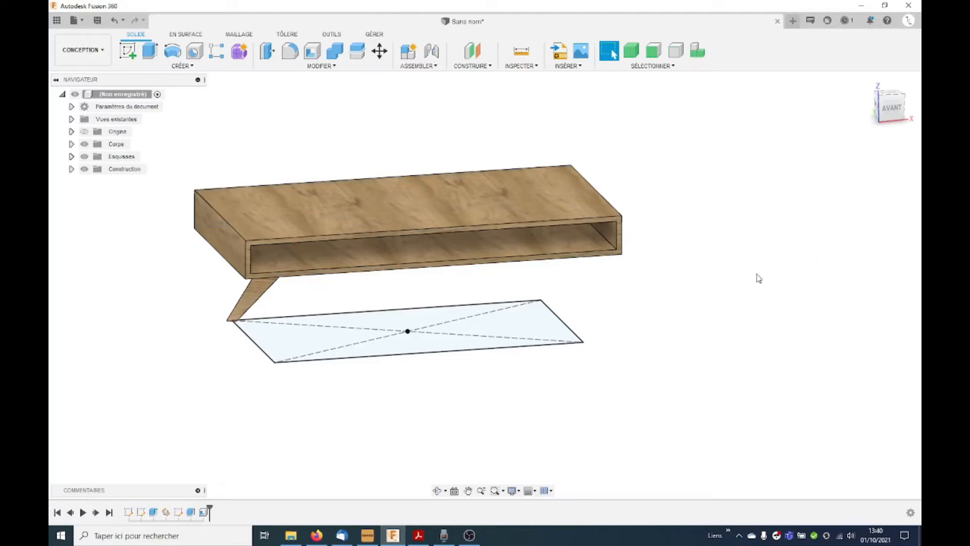
{"action": "mouse_move", "coordinate": [708, 314]}
{"action": "middle_mouse_down", "text": "shift"}
{"action": "mouse_move", "coordinate": [691, 294]}
{"action": "mouse_move", "coordinate": [698, 303]}
{"action": "middle_mouse_up", "text": "shift"}
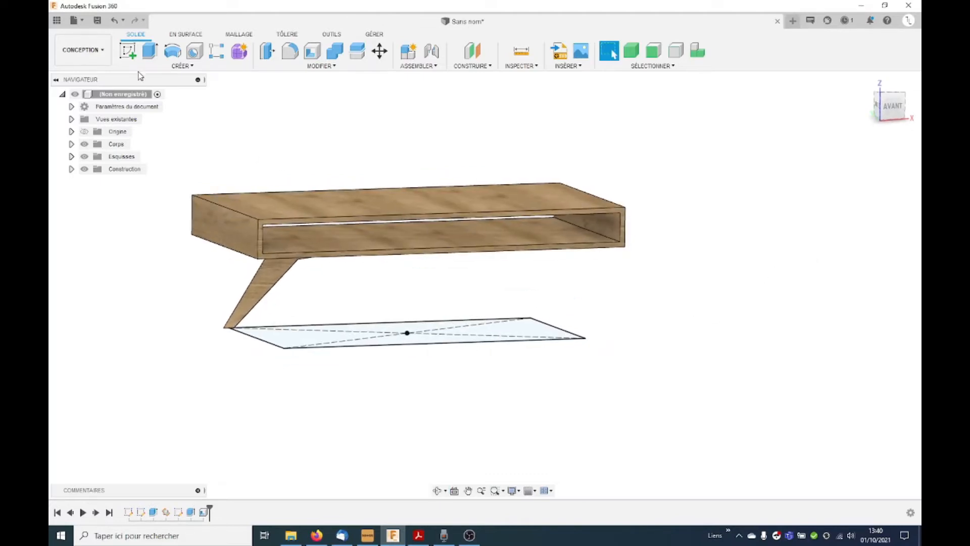
{"action": "left_click", "coordinate": [101, 49]}
{"action": "left_click", "coordinate": [127, 50]}
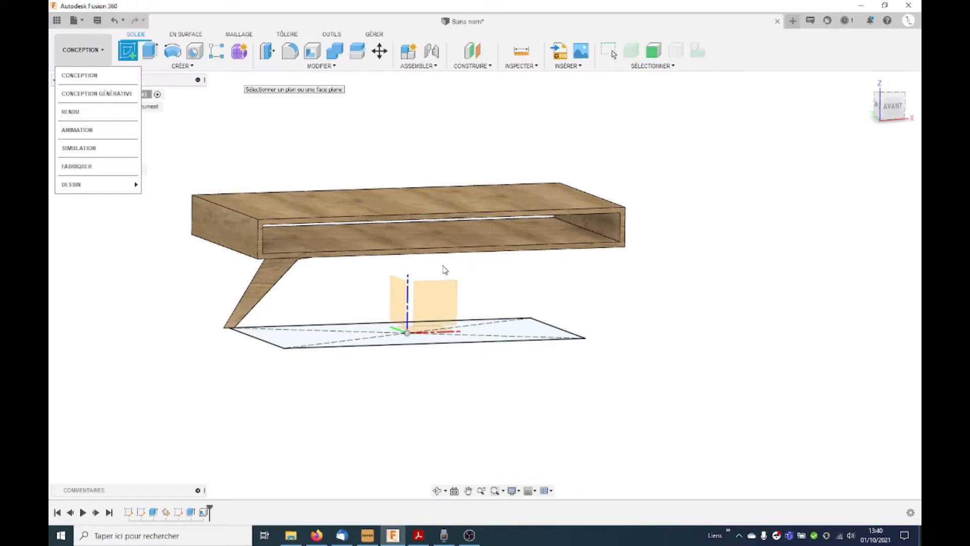
{"action": "scroll", "coordinate": [443, 269], "scroll_direction": "up", "scroll_amount": 3}
{"action": "key", "text": "Escape"}
{"action": "key", "text": "Escape"}
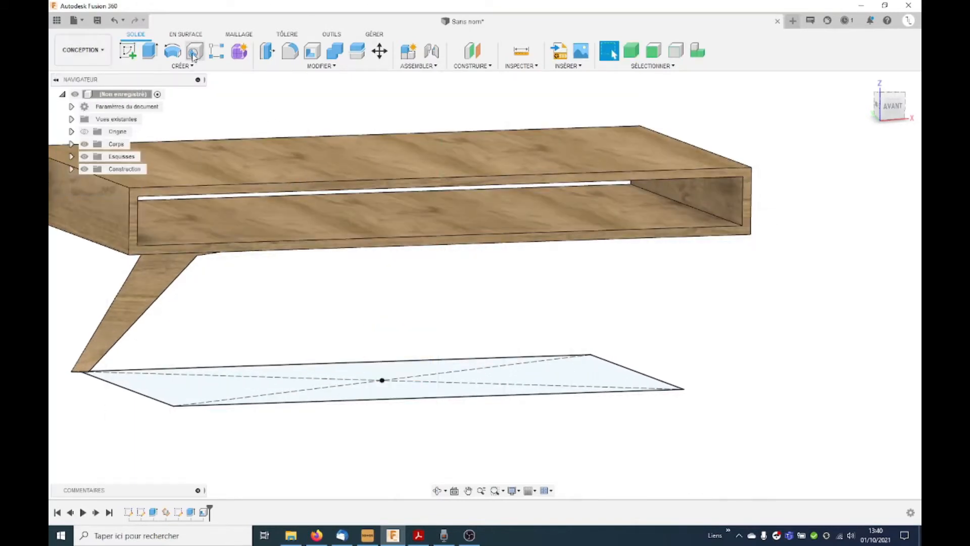
Step: Sketch a vertical line on the hollow top's front face, joining the midpoints of the opening's upper and lower edges
{"action": "left_click", "coordinate": [121, 54]}
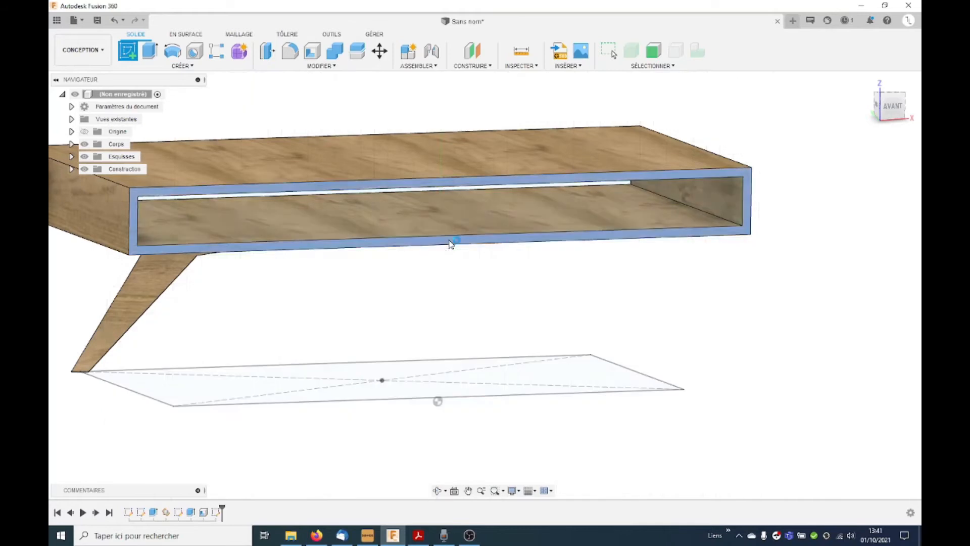
{"action": "left_click", "coordinate": [451, 245]}
{"action": "left_click", "coordinate": [128, 50]}
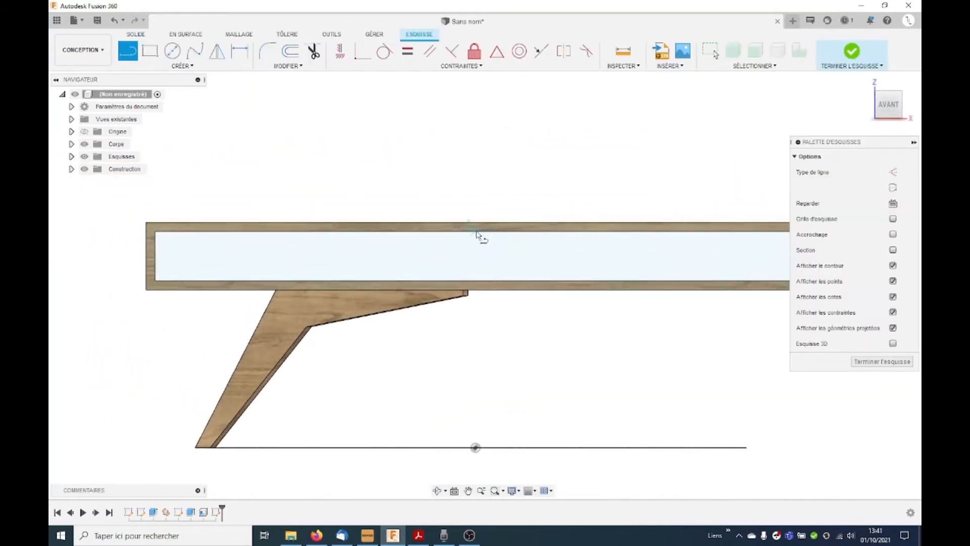
{"action": "double_click", "coordinate": [476, 280]}
Step: Set up a thin extrusion of the vertical divider line with a 16 mm wall thickness and centred wall location
{"action": "left_click", "coordinate": [136, 34]}
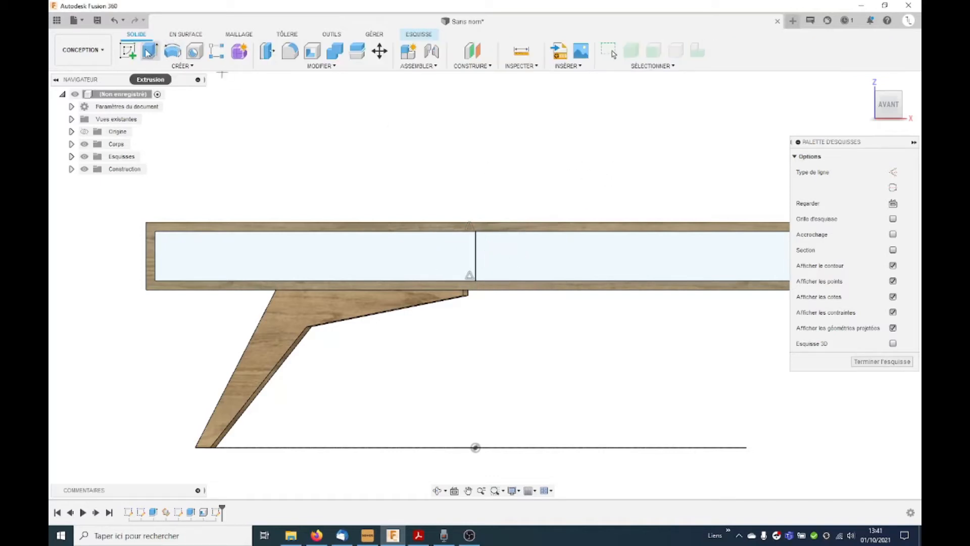
{"action": "left_click", "coordinate": [150, 50]}
{"action": "left_click", "coordinate": [837, 156]}
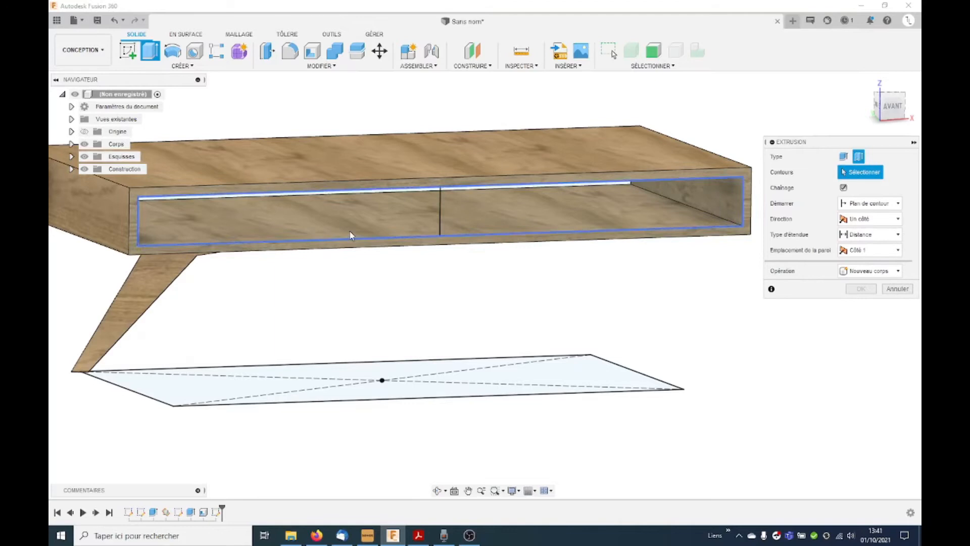
{"action": "left_click", "coordinate": [440, 214]}
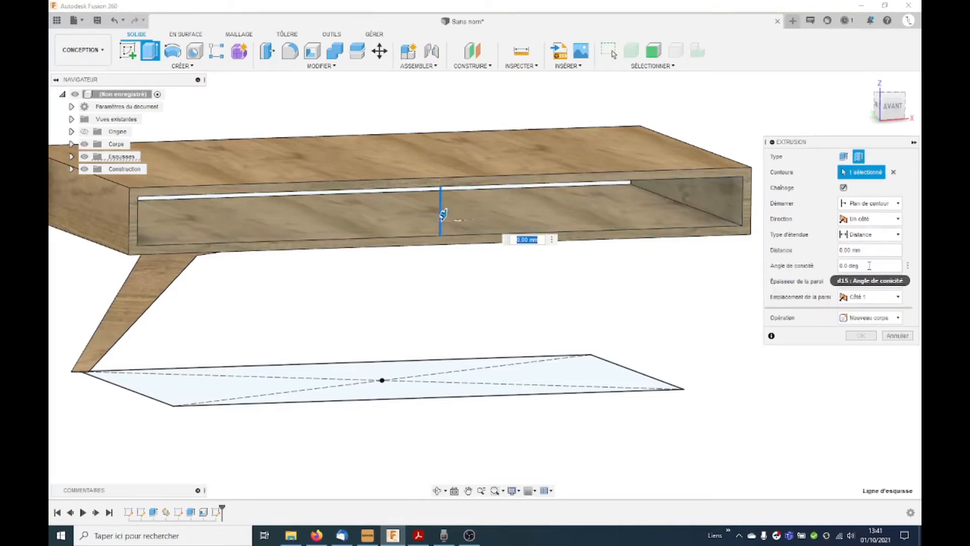
{"action": "left_click", "coordinate": [871, 281]}
{"action": "type", "text": "1"}
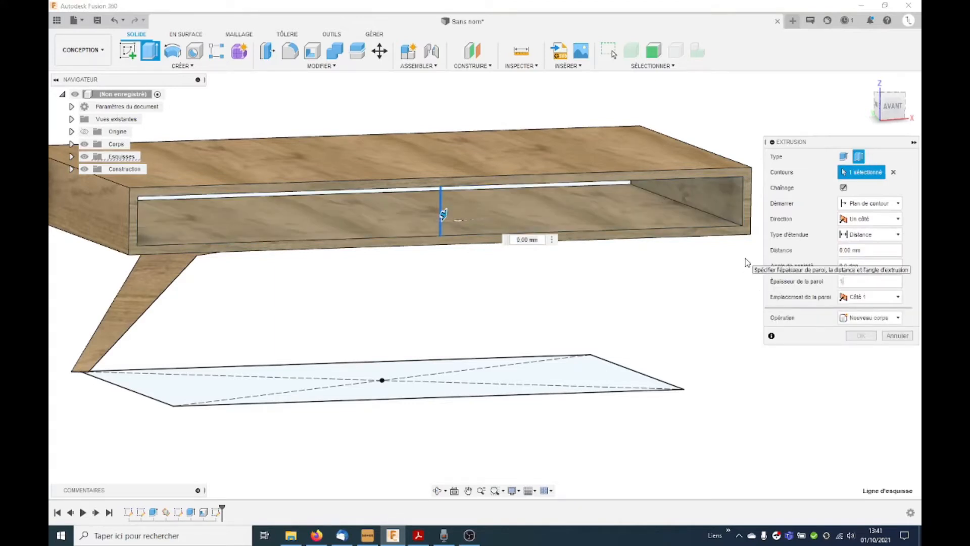
{"action": "type", "text": "6"}
{"action": "left_click", "coordinate": [865, 298]}
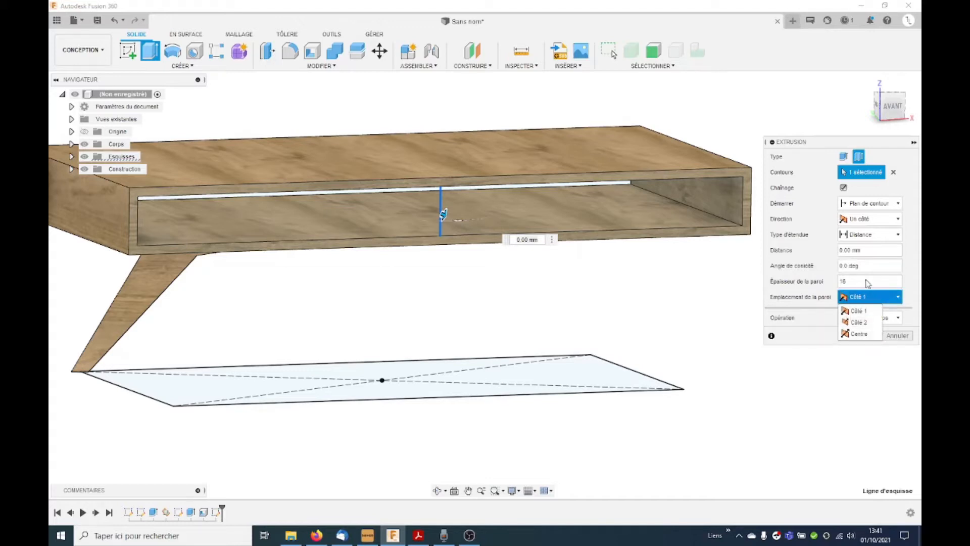
{"action": "left_click", "coordinate": [859, 334]}
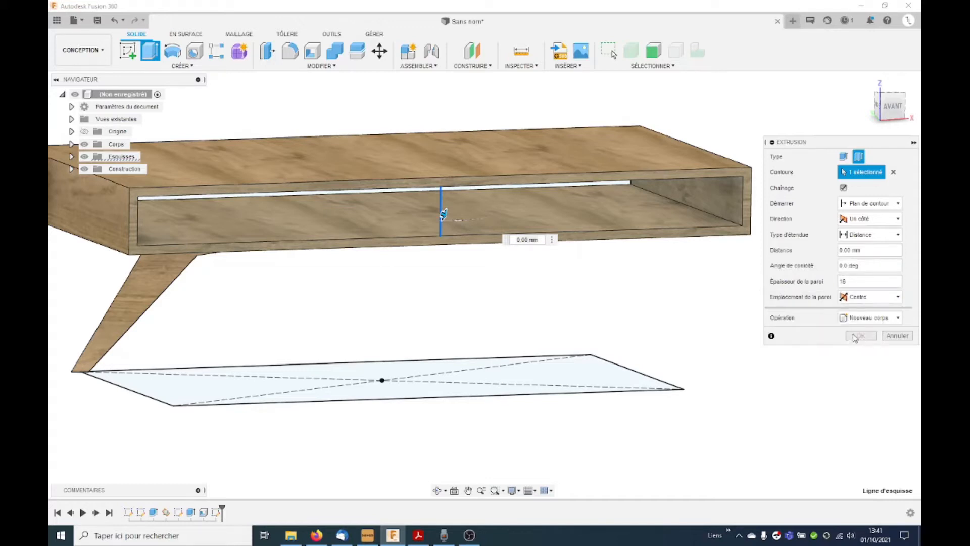
Step: Extend the divider's thin extrusion up to the top's rear face and create it as a new body
{"action": "left_click_drag", "start_coordinate": [443, 215], "coordinate": [399, 198]}
{"action": "scroll", "coordinate": [414, 222], "scroll_direction": "down", "scroll_amount": 3}
{"action": "middle_click_drag", "start_coordinate": [405, 288], "coordinate": [581, 278], "text": "shift"}
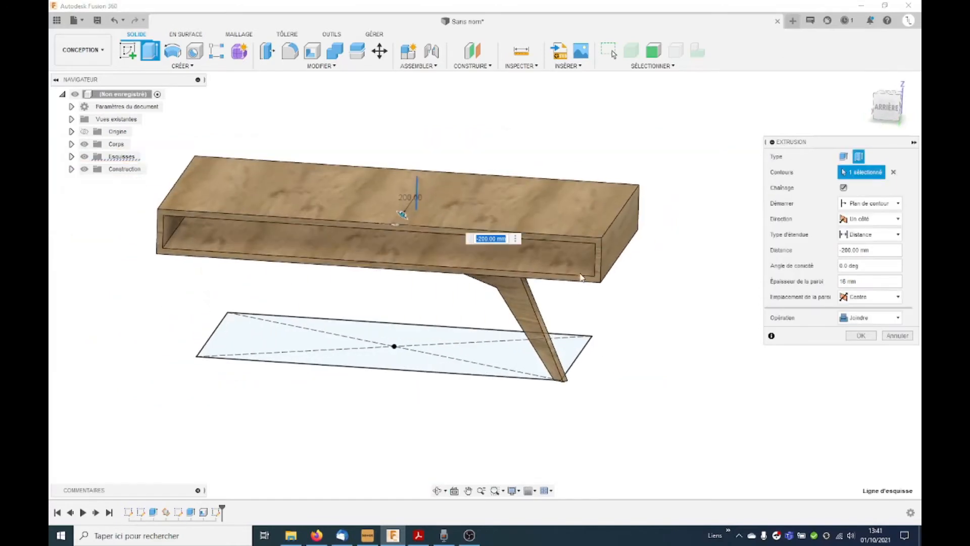
{"action": "left_click", "coordinate": [883, 233]}
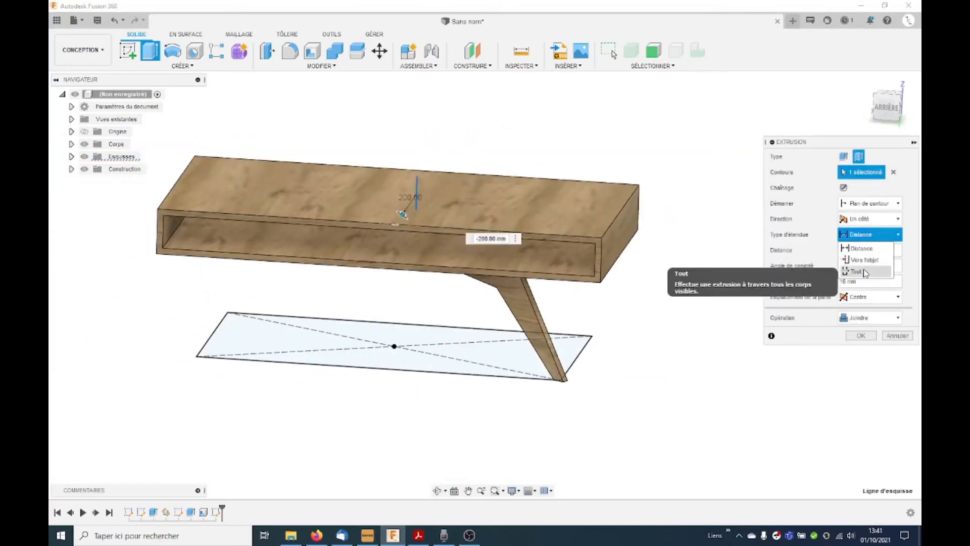
{"action": "left_click", "coordinate": [864, 260]}
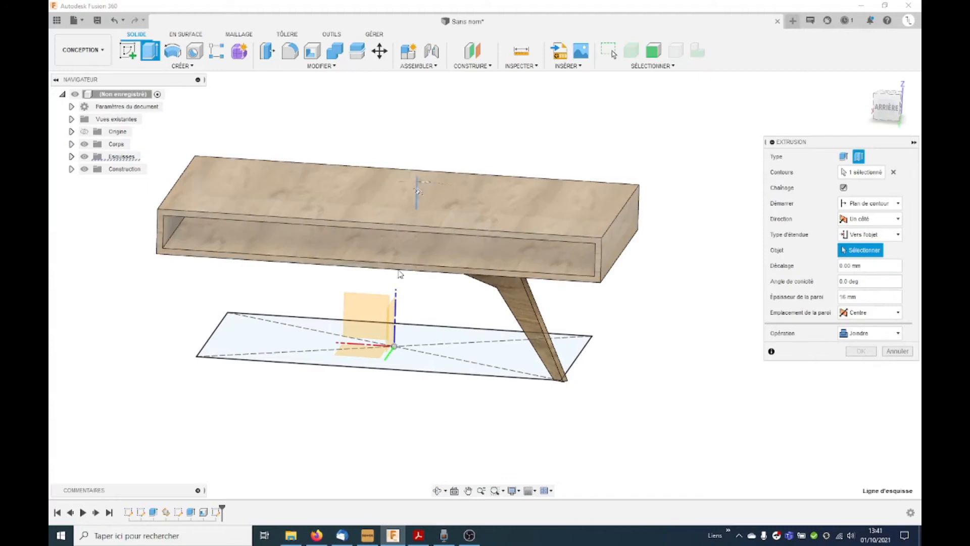
{"action": "scroll", "coordinate": [399, 274], "scroll_direction": "up", "scroll_amount": 5}
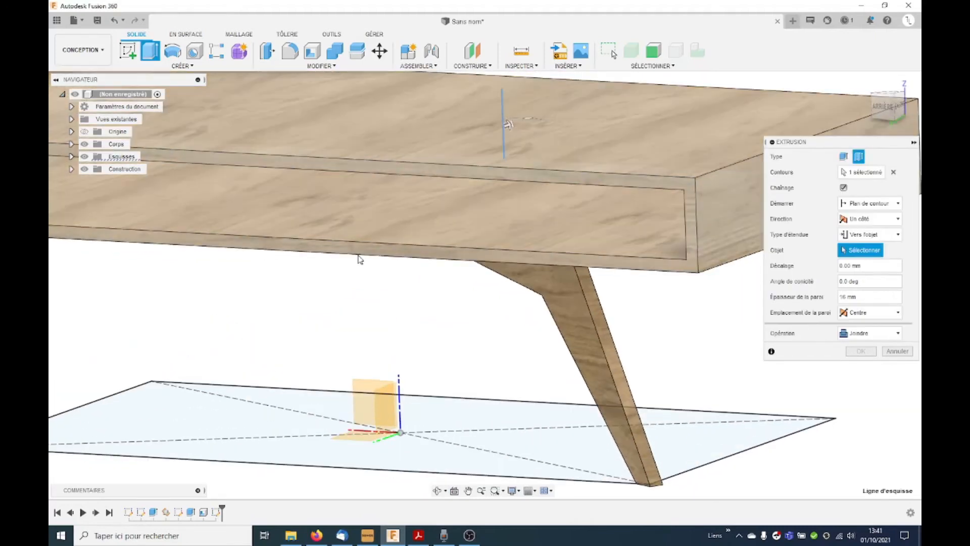
{"action": "left_click", "coordinate": [364, 253]}
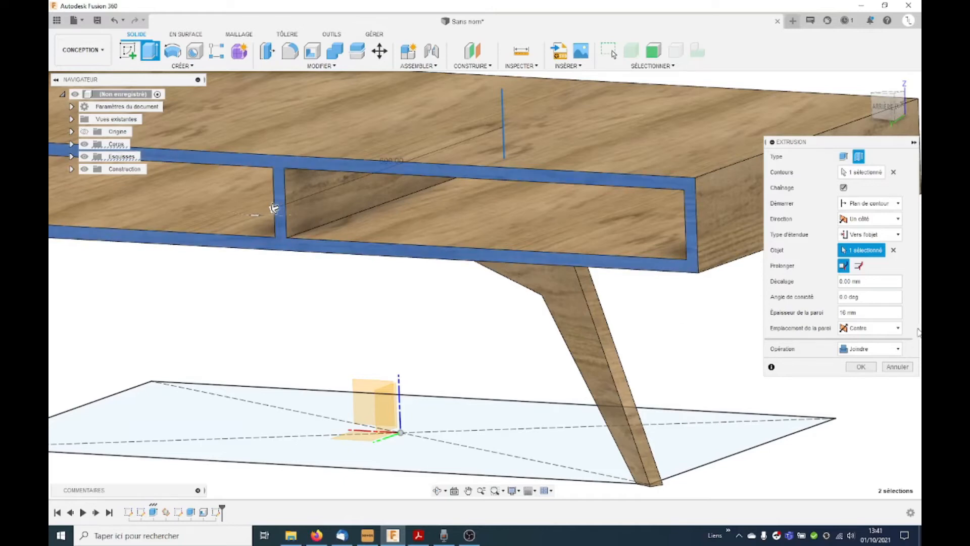
{"action": "left_click", "coordinate": [898, 349]}
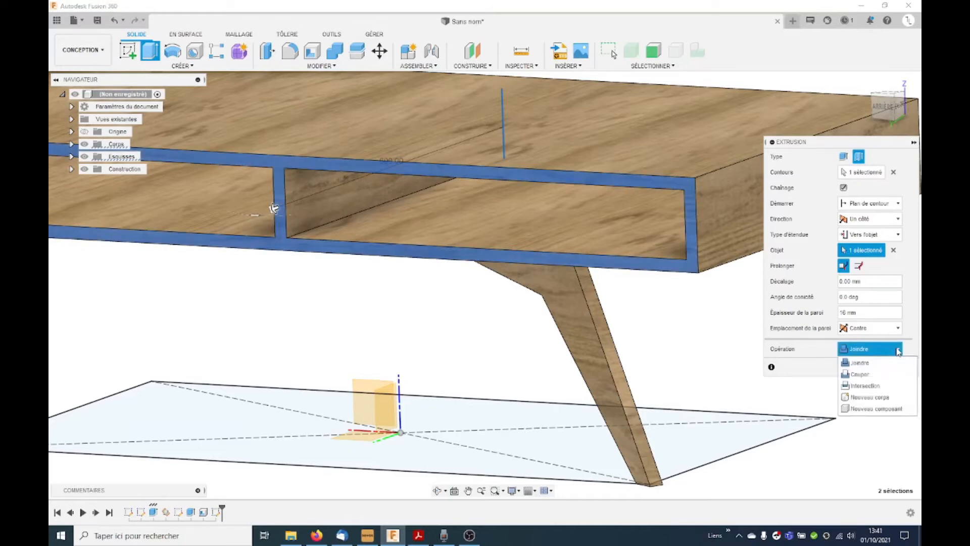
{"action": "left_click", "coordinate": [870, 397]}
{"action": "left_click", "coordinate": [873, 367]}
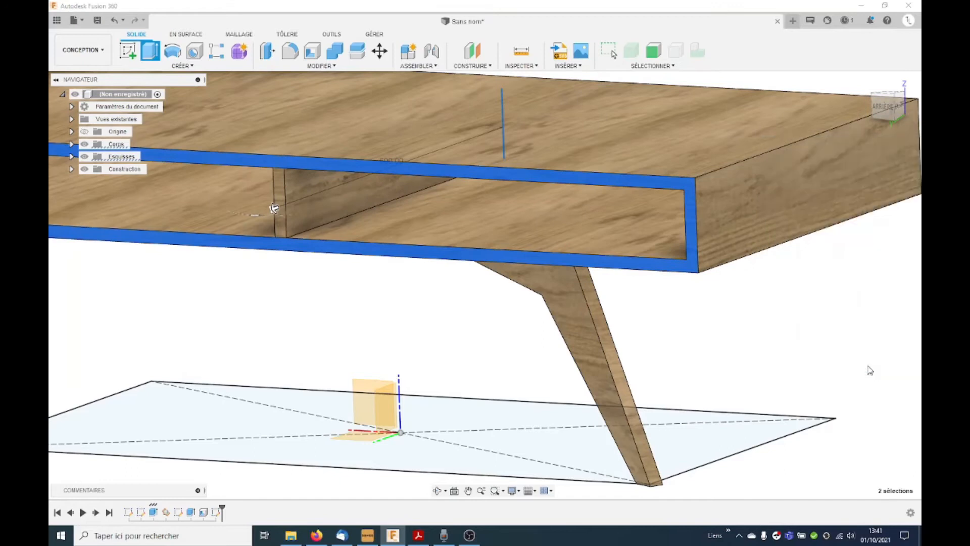
Step: Sketch a two-point rectangle of about 493 x 71 mm on the front face, inside the compartment right of the divider
{"action": "scroll", "coordinate": [429, 322], "scroll_direction": "down", "scroll_amount": 5}
{"action": "mouse_move", "coordinate": [426, 320]}
{"action": "middle_mouse_down", "text": "shift"}
{"action": "mouse_move", "coordinate": [520, 304]}
{"action": "mouse_move", "coordinate": [408, 310]}
{"action": "mouse_move", "coordinate": [428, 309]}
{"action": "mouse_move", "coordinate": [411, 320]}
{"action": "middle_mouse_up", "text": "shift"}
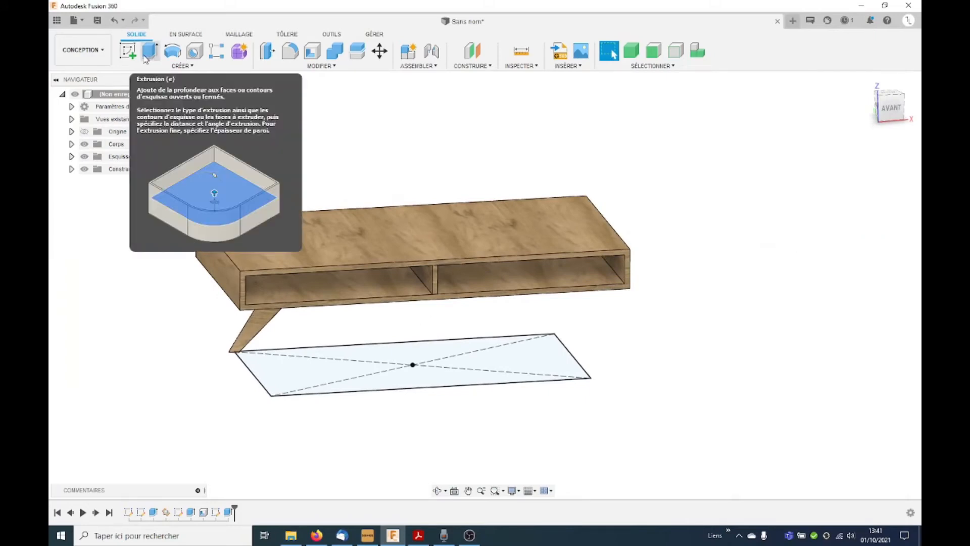
{"action": "left_click", "coordinate": [128, 50]}
{"action": "scroll", "coordinate": [627, 261], "scroll_direction": "up", "scroll_amount": 4}
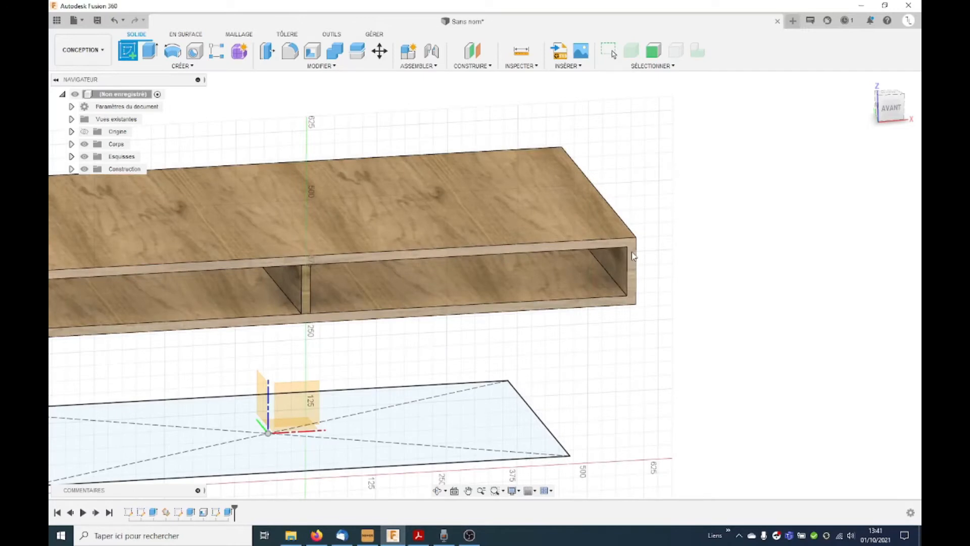
{"action": "left_click", "coordinate": [638, 258]}
{"action": "left_click", "coordinate": [150, 51]}
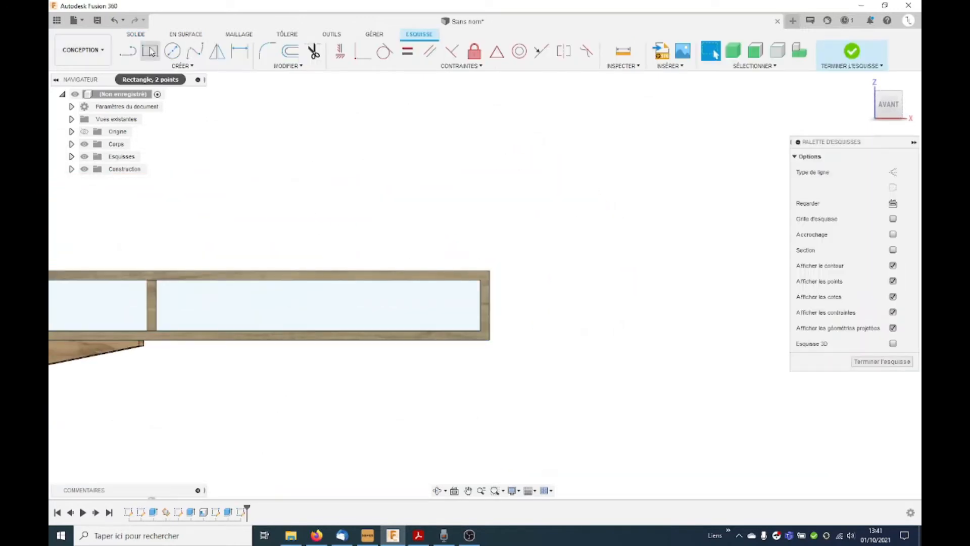
{"action": "left_click", "coordinate": [162, 331]}
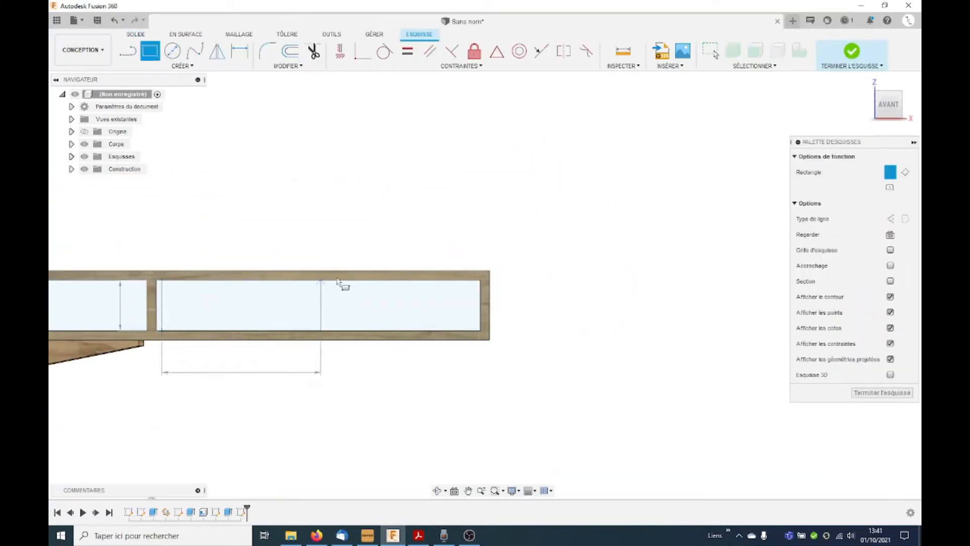
{"action": "left_click", "coordinate": [476, 287]}
{"action": "key", "text": "Escape"}
Step: Dimension the rectangle's vertical sides 1 mm from the compartment's outer wall and 1 mm from the divider
{"action": "key", "text": "d"}
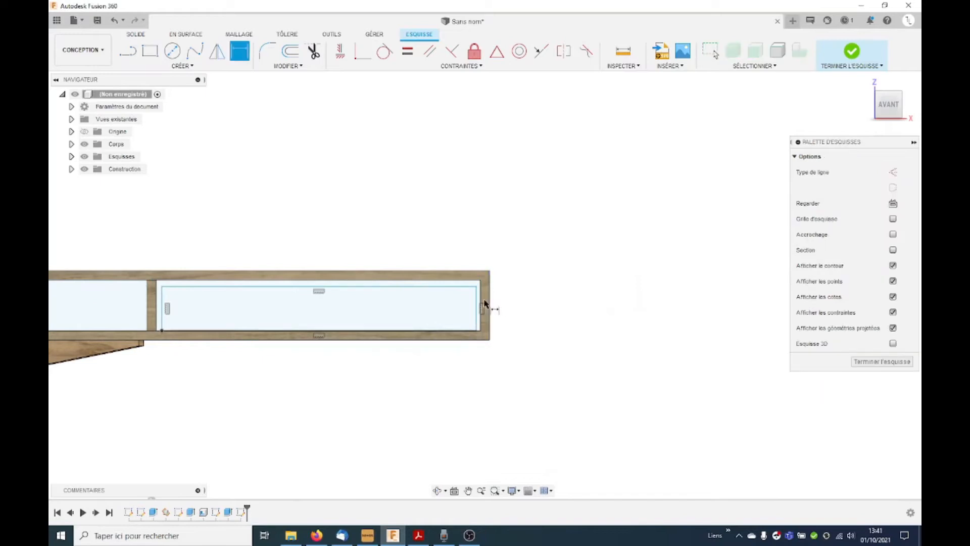
{"action": "left_click", "coordinate": [477, 304]}
{"action": "left_click", "coordinate": [570, 297]}
{"action": "type", "text": "1"}
{"action": "key", "text": "Return"}
{"action": "scroll", "coordinate": [152, 310], "scroll_direction": "up", "scroll_amount": 3}
{"action": "left_click", "coordinate": [167, 295]}
{"action": "left_click", "coordinate": [182, 325]}
{"action": "left_click", "coordinate": [218, 443]}
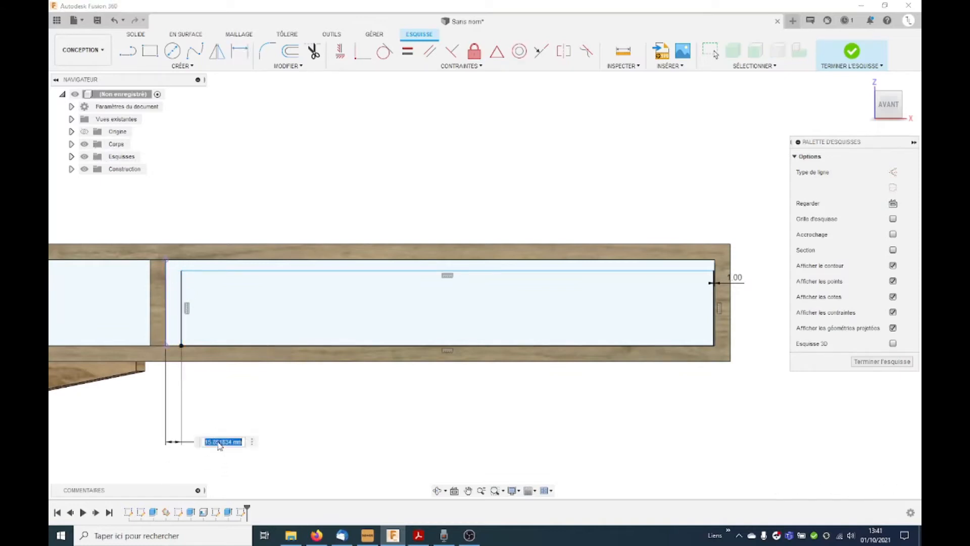
{"action": "type", "text": "1"}
{"action": "key", "text": "Return"}
Step: Dimension the rectangle's upper edge 2 mm below the compartment's upper edge
{"action": "left_click", "coordinate": [312, 271]}
{"action": "left_click", "coordinate": [310, 261]}
{"action": "left_click", "coordinate": [312, 144]}
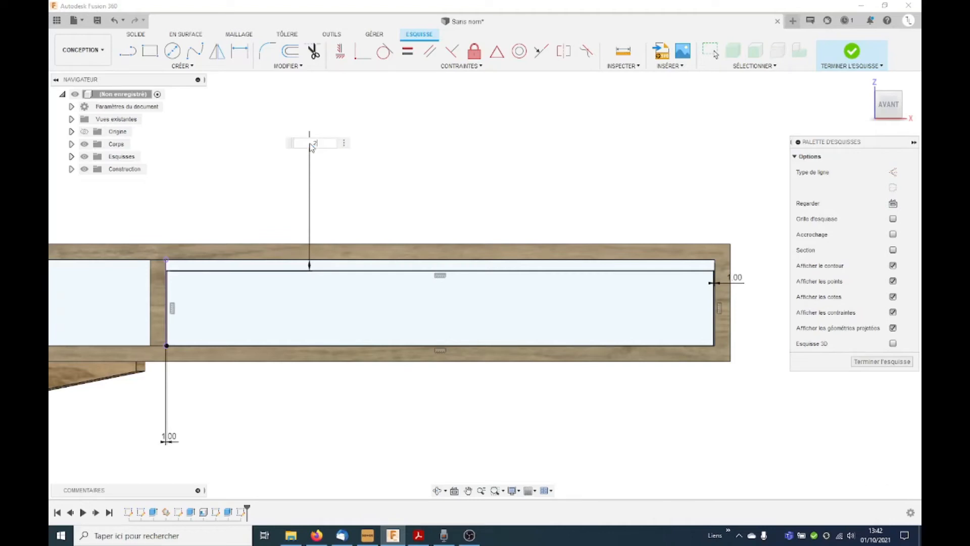
{"action": "key", "text": "Return"}
Step: Extrude the drawer rectangle -300 mm into the compartment as a new body
{"action": "scroll", "coordinate": [279, 364], "scroll_direction": "down", "scroll_amount": 3}
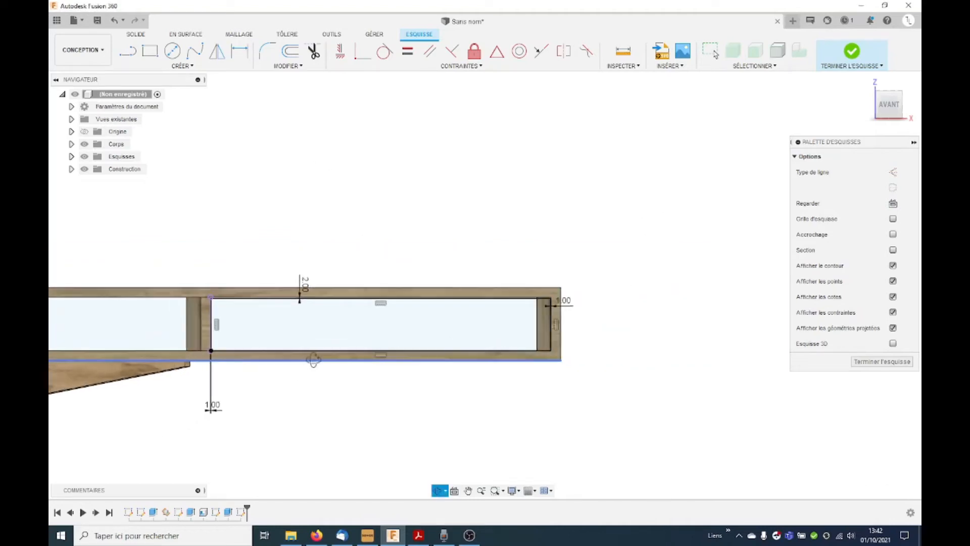
{"action": "middle_click_drag", "start_coordinate": [315, 357], "coordinate": [335, 368], "text": "shift"}
{"action": "key", "text": "e"}
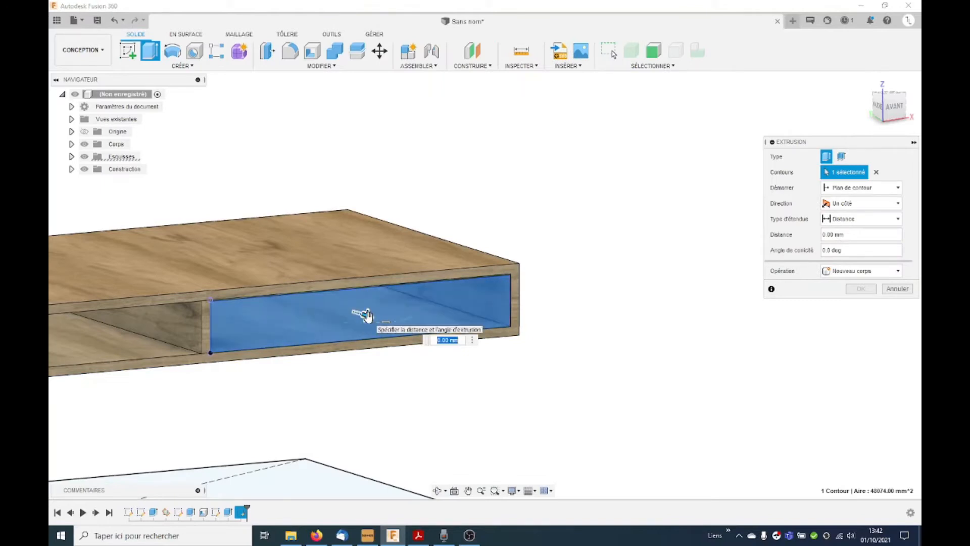
{"action": "left_click_drag", "start_coordinate": [365, 314], "coordinate": [334, 306]}
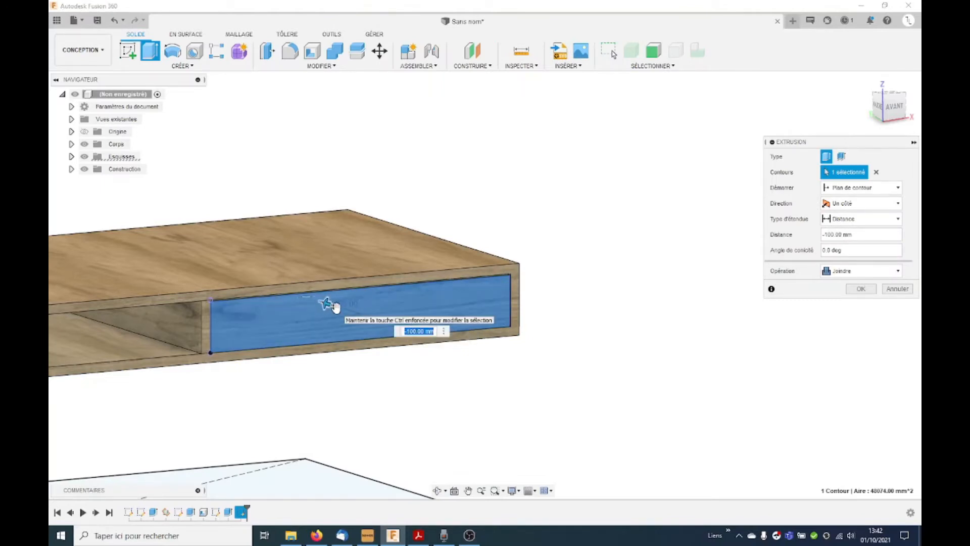
{"action": "type", "text": "-300"}
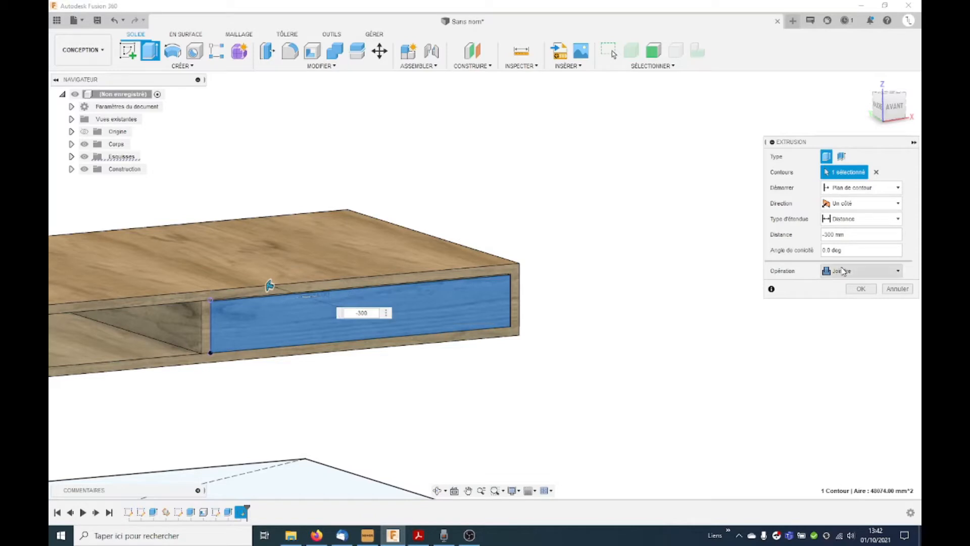
{"action": "left_click", "coordinate": [862, 271]}
{"action": "left_click", "coordinate": [868, 321]}
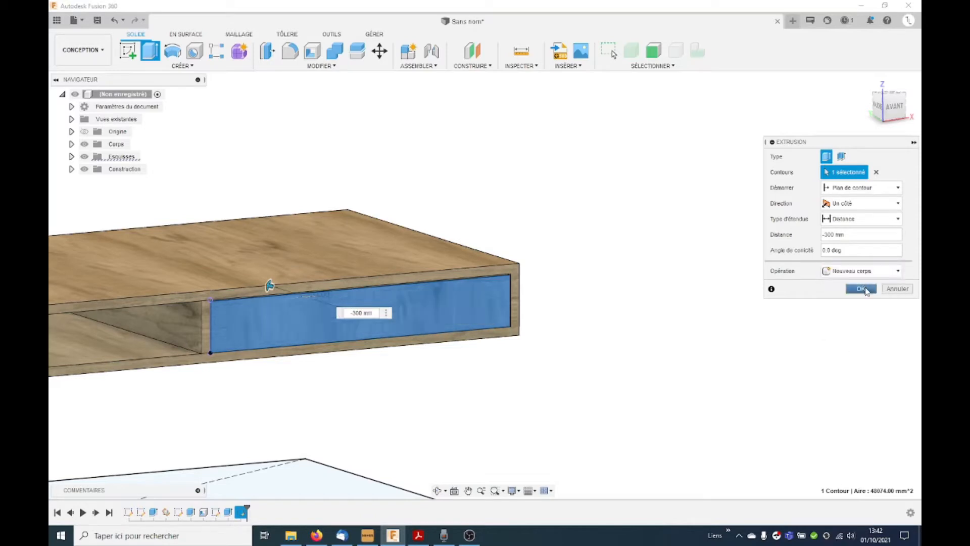
{"action": "left_click", "coordinate": [861, 289]}
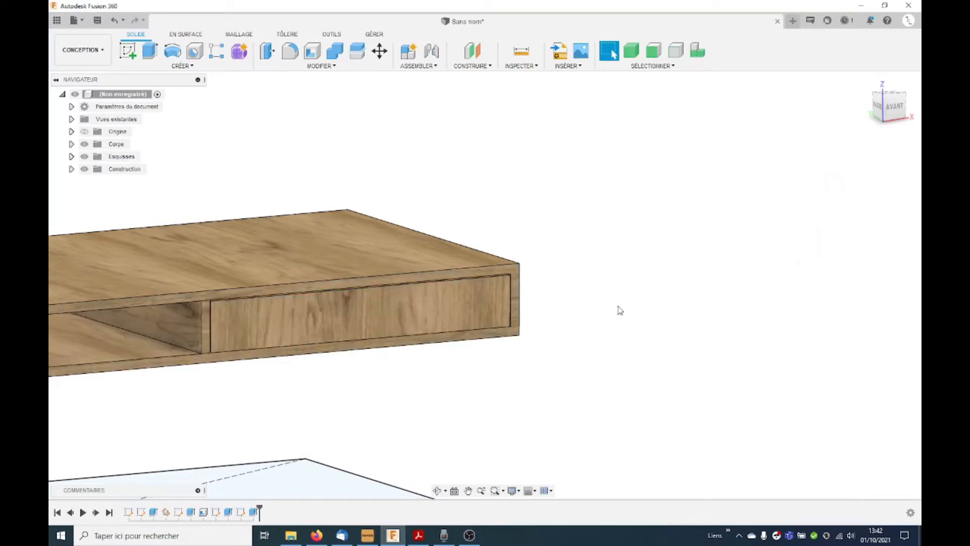
Step: Rename the hollow top's body as Caisson
{"action": "scroll", "coordinate": [618, 306], "scroll_direction": "down", "scroll_amount": 4}
{"action": "middle_click_drag", "start_coordinate": [625, 306], "coordinate": [625, 309], "text": "shift"}
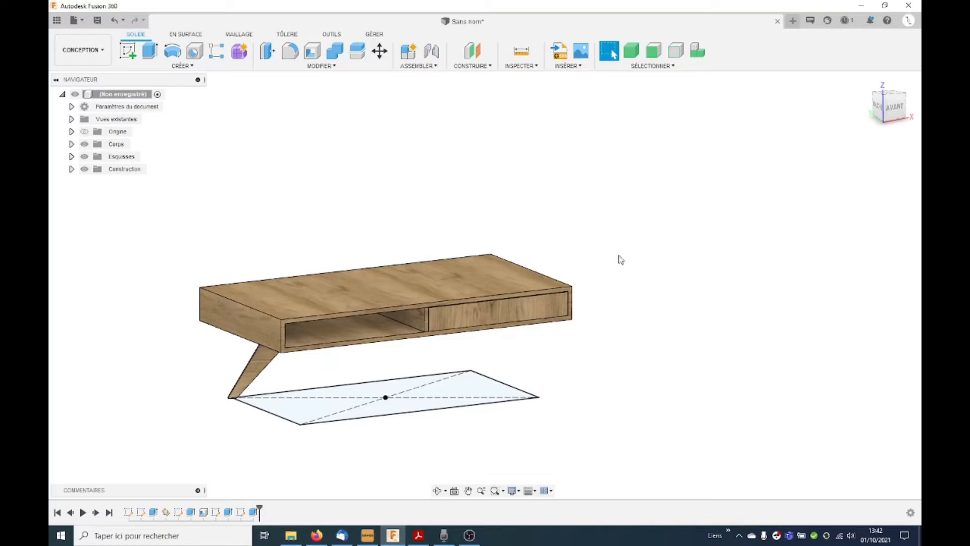
{"action": "left_click", "coordinate": [71, 144]}
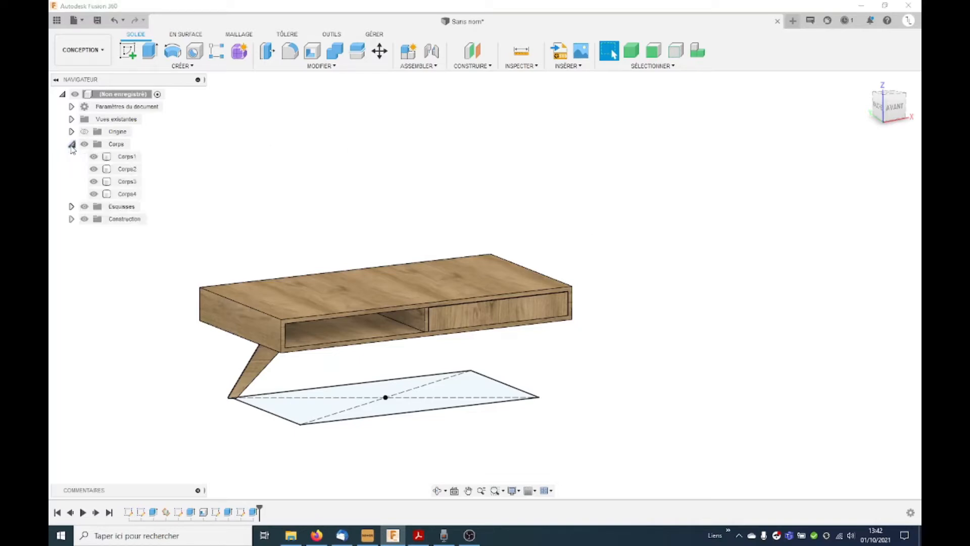
{"action": "double_click", "coordinate": [127, 157]}
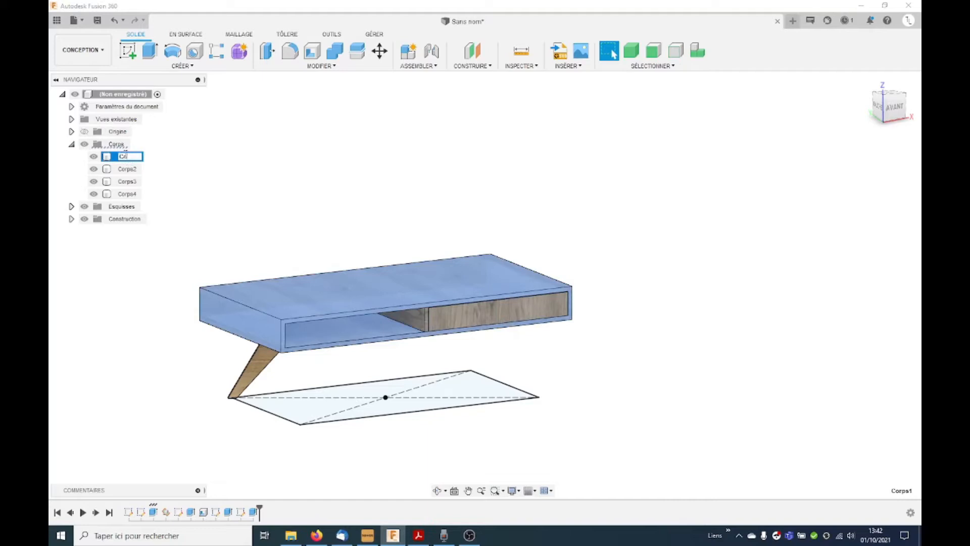
{"action": "type", "text": "Caisson"}
{"action": "key", "text": "Return"}
Step: Rename the leg's body as Pied and the drawer's body as Tiroir
{"action": "double_click", "coordinate": [127, 168]}
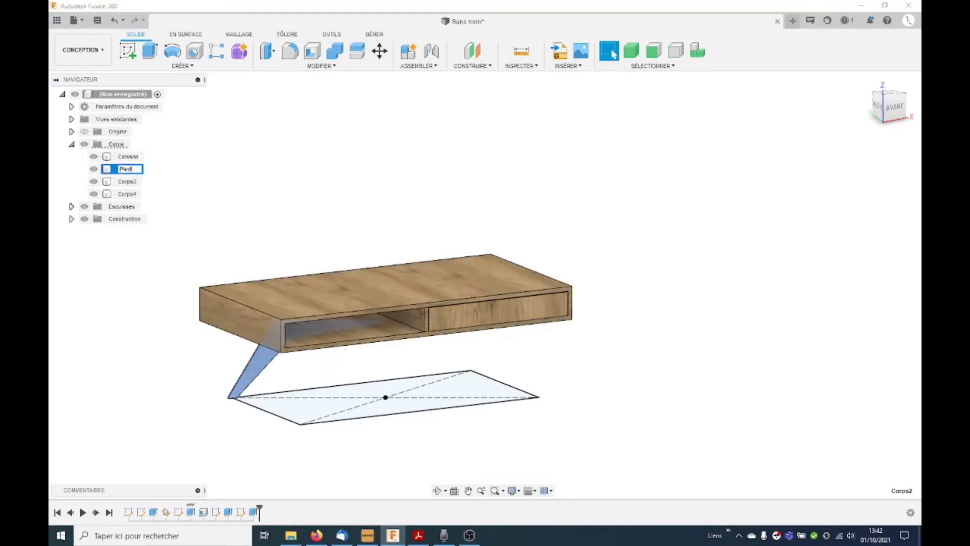
{"action": "type", "text": "Pied"}
{"action": "key", "text": "Return"}
{"action": "left_click", "coordinate": [129, 197]}
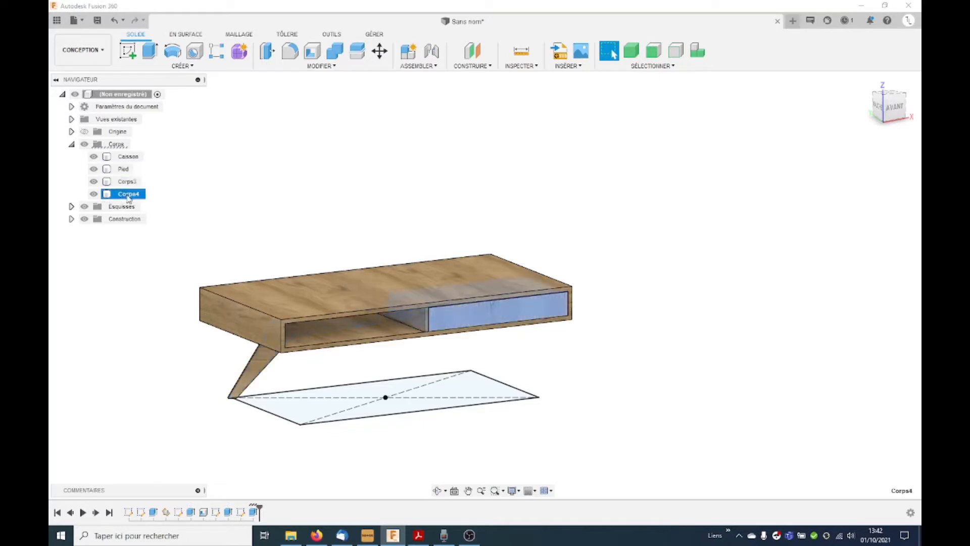
{"action": "double_click", "coordinate": [126, 194]}
{"action": "type", "text": "Tiroir"}
{"action": "key", "text": "Return"}
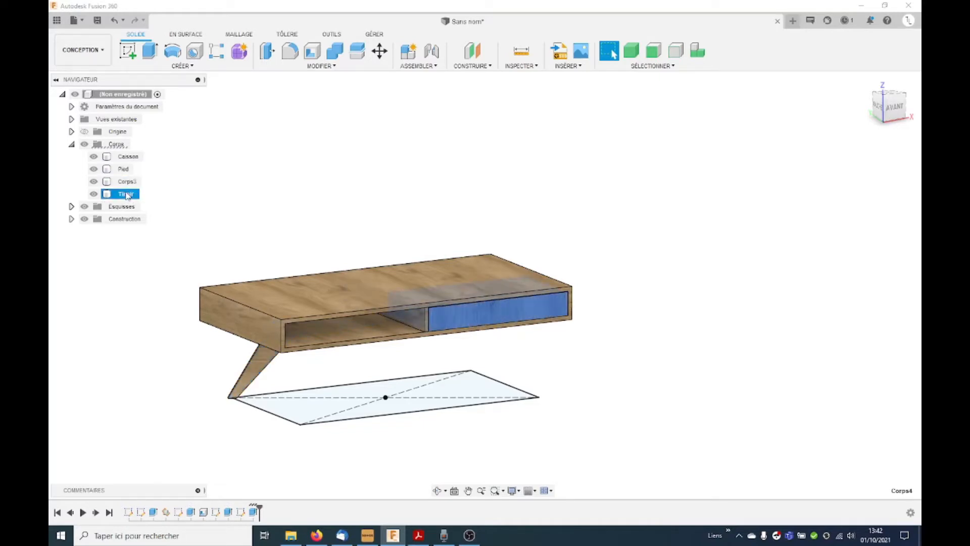
Step: Create internal standard components from the Caisson, Pied and Tiroir bodies
{"action": "left_click", "coordinate": [117, 168], "text": "ctrl"}
{"action": "left_click", "coordinate": [126, 157], "text": "ctrl"}
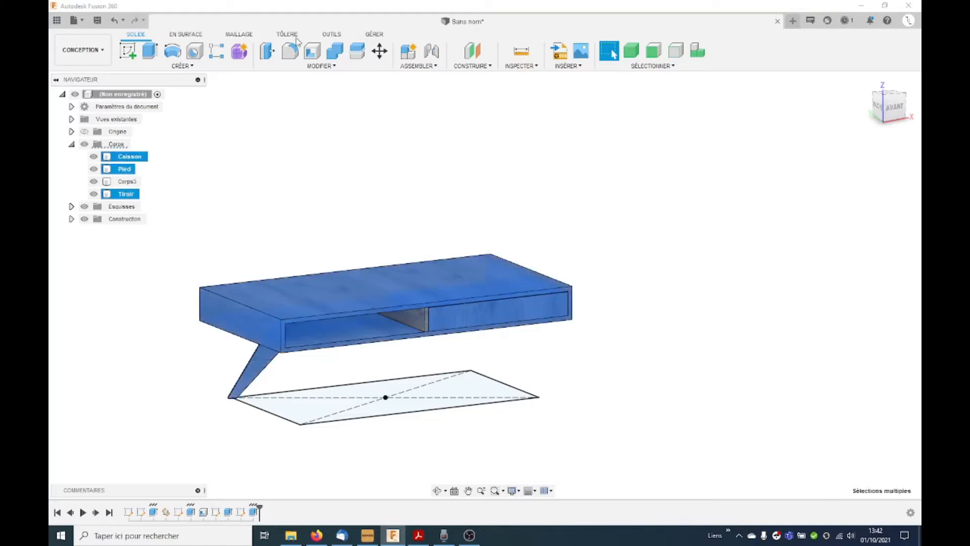
{"action": "left_click", "coordinate": [409, 52]}
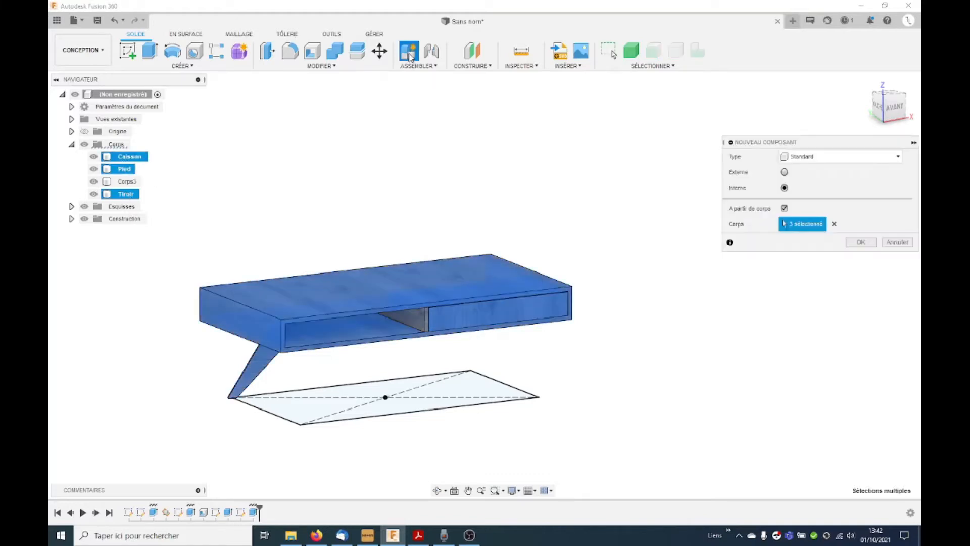
{"action": "left_click", "coordinate": [861, 242]}
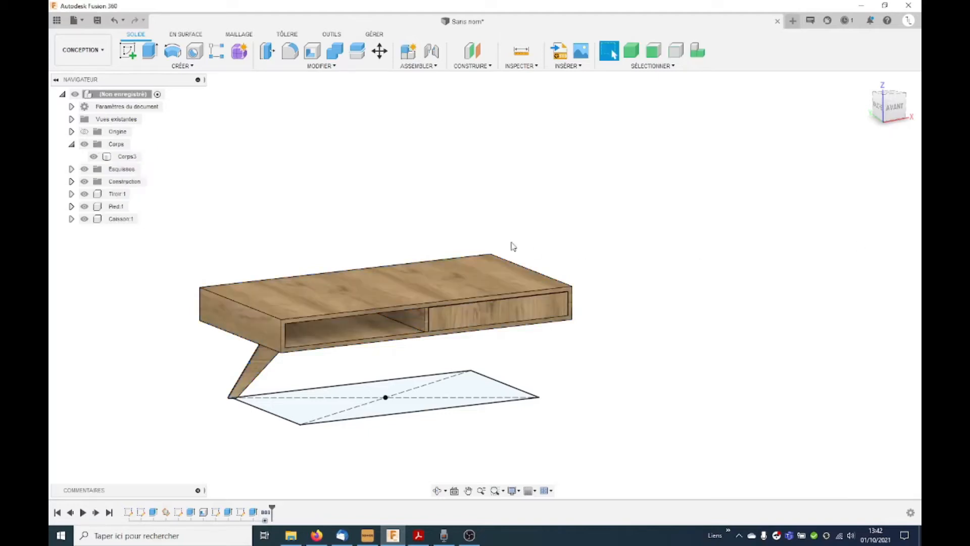
{"action": "left_click", "coordinate": [71, 144]}
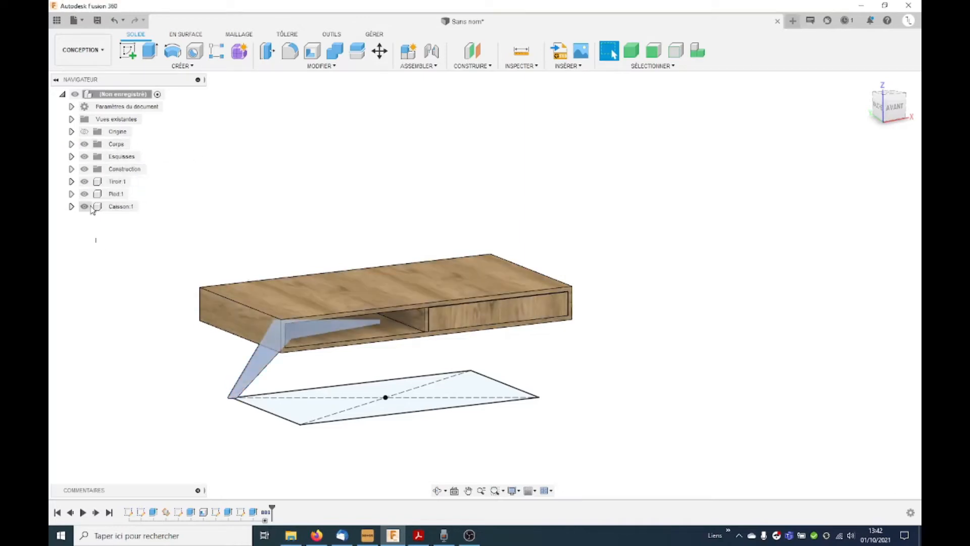
Step: Activate the Caisson component and return to the top-level assembly
{"action": "left_click", "coordinate": [148, 206]}
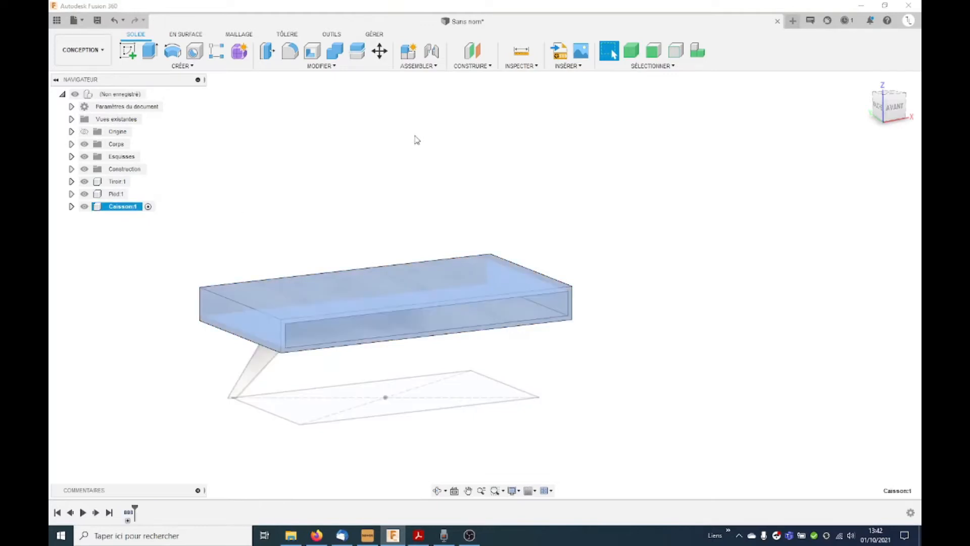
{"action": "left_click", "coordinate": [417, 140]}
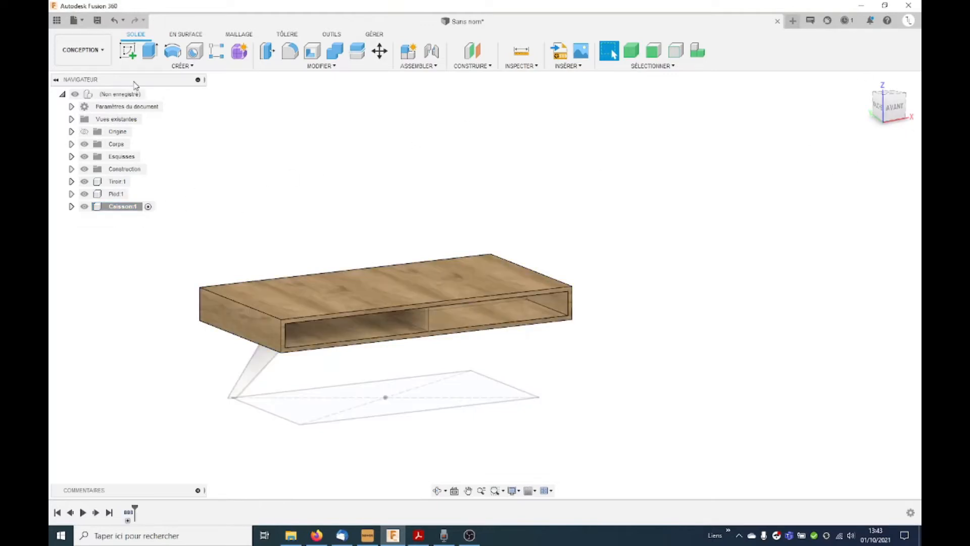
{"action": "left_click", "coordinate": [157, 94]}
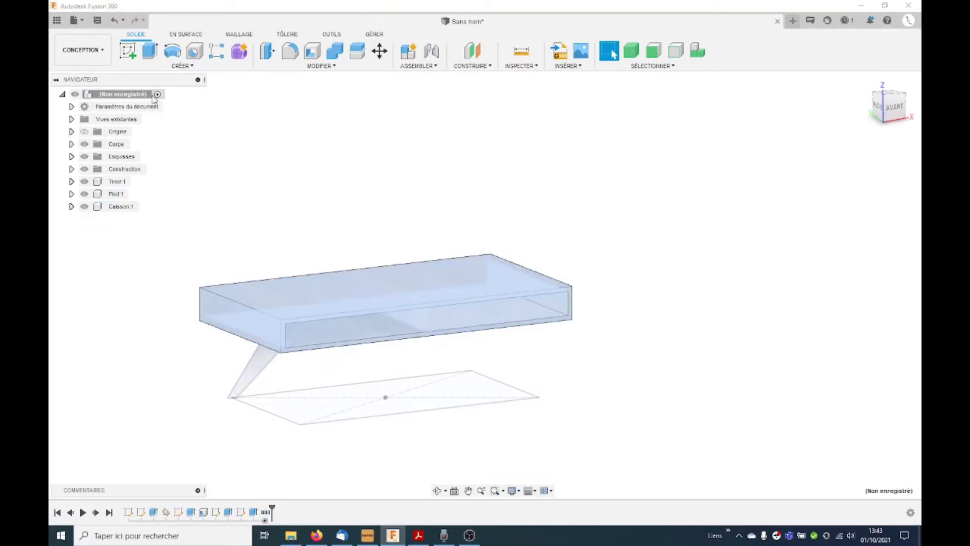
Step: Isolate the Caisson component and cancel the isolation to show all components again
{"action": "left_click", "coordinate": [124, 207]}
{"action": "right_click", "coordinate": [124, 207]}
{"action": "left_click", "coordinate": [167, 275]}
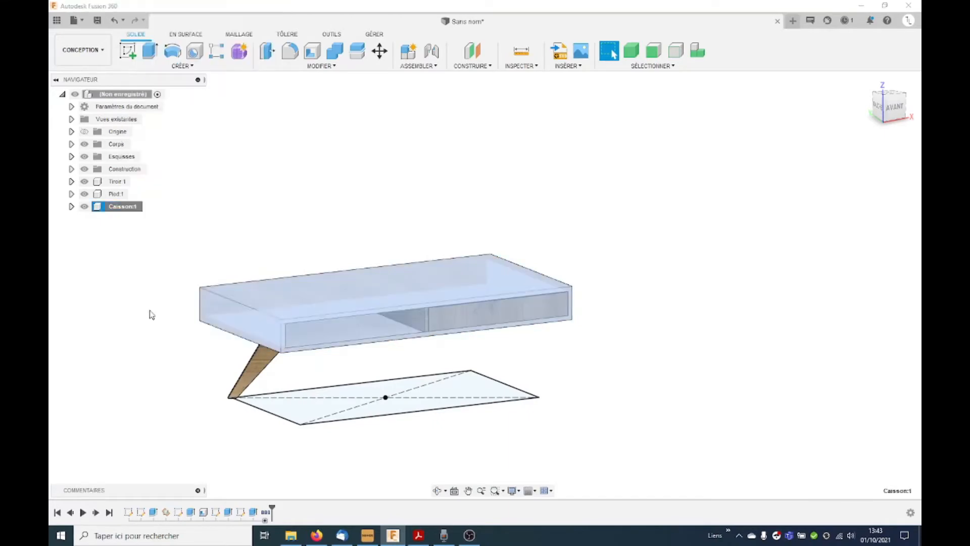
{"action": "right_click", "coordinate": [109, 206]}
{"action": "left_click", "coordinate": [174, 281]}
Step: Hide Esquisse2, the rectangular floor sketch beneath the table
{"action": "middle_click_drag", "start_coordinate": [644, 275], "coordinate": [637, 290], "text": "shift"}
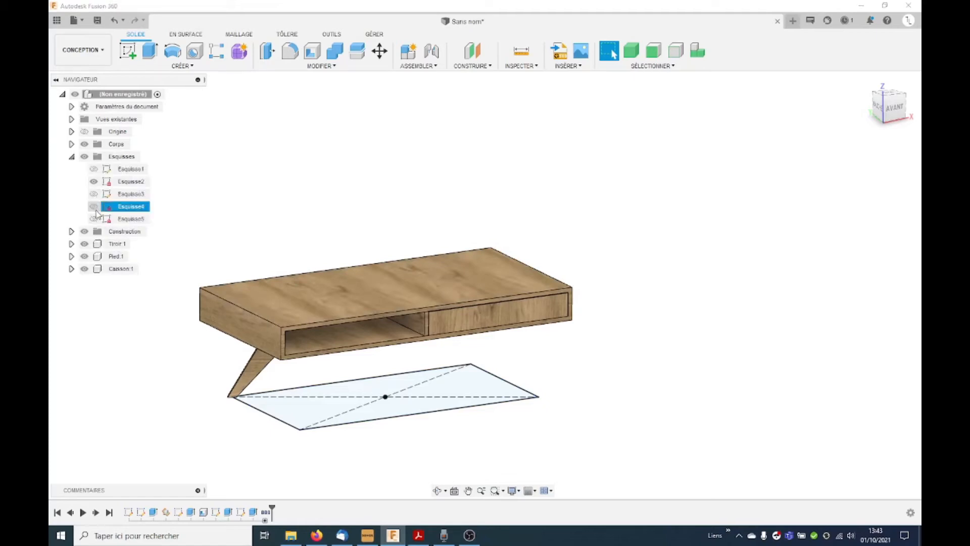
{"action": "left_click", "coordinate": [93, 181]}
{"action": "left_click", "coordinate": [71, 157]}
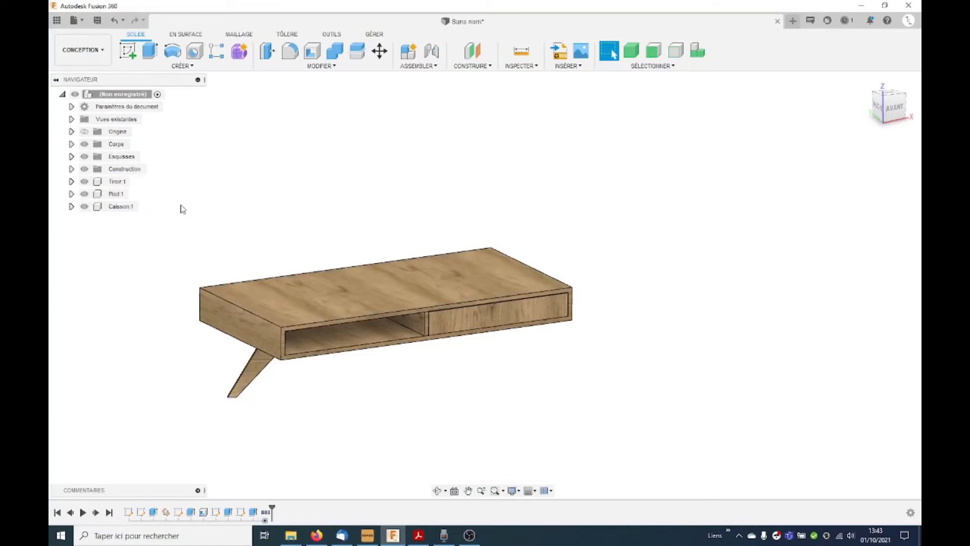
Step: Isolate the Tiroir component
{"action": "right_click", "coordinate": [119, 183]}
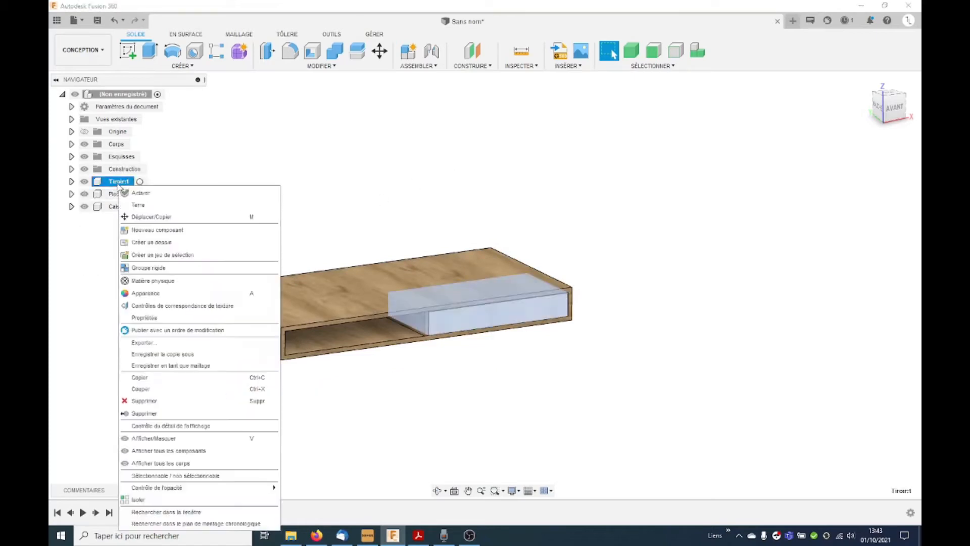
{"action": "left_click", "coordinate": [164, 499]}
{"action": "scroll", "coordinate": [534, 353], "scroll_direction": "up", "scroll_amount": 4}
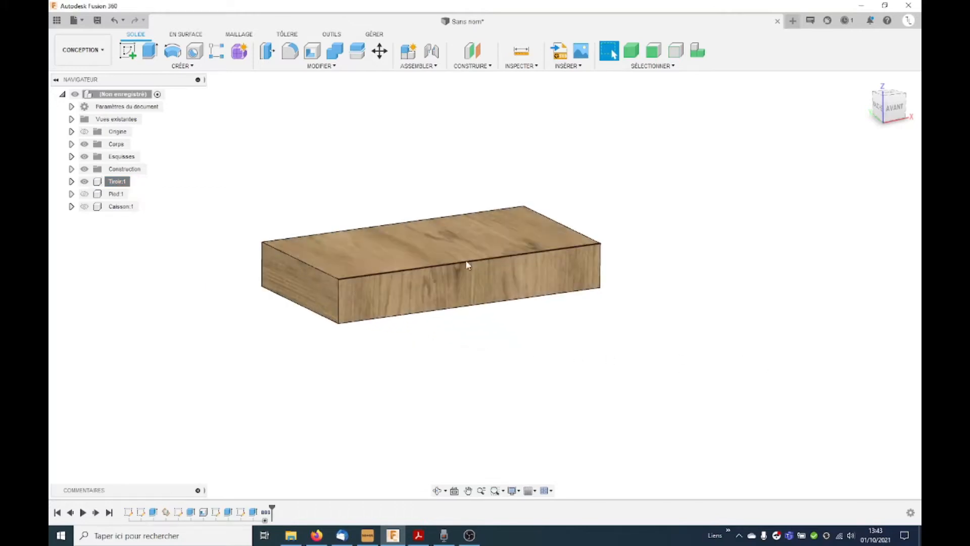
Step: Shell the drawer block inward with a 12 mm wall thickness, opening its upper face
{"action": "left_click", "coordinate": [312, 50]}
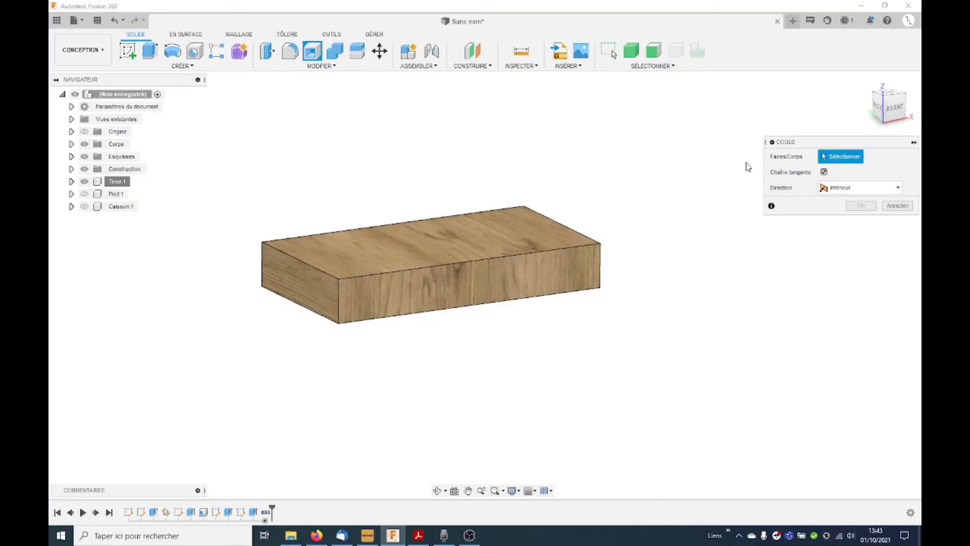
{"action": "left_click", "coordinate": [510, 226]}
{"action": "double_click", "coordinate": [855, 187]}
{"action": "left_click_drag", "start_coordinate": [855, 187], "coordinate": [727, 175]}
{"action": "type", "text": "12mm"}
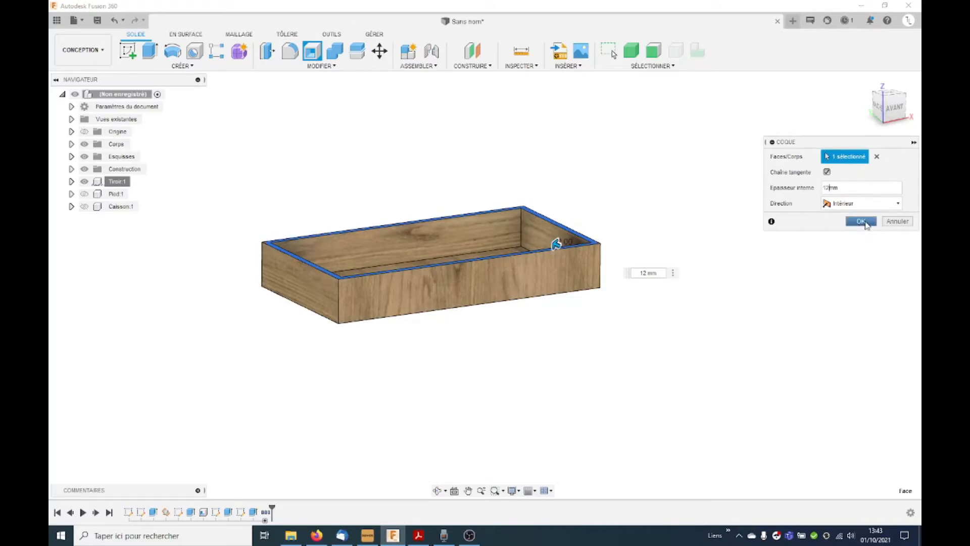
{"action": "left_click", "coordinate": [861, 221]}
Step: Move the inner face of the drawer's front wall 7 mm inward to thicken that wall
{"action": "middle_click_drag", "start_coordinate": [591, 342], "coordinate": [534, 236], "text": "shift"}
{"action": "scroll", "coordinate": [534, 236], "scroll_direction": "up", "scroll_amount": 2}
{"action": "left_click", "coordinate": [380, 50]}
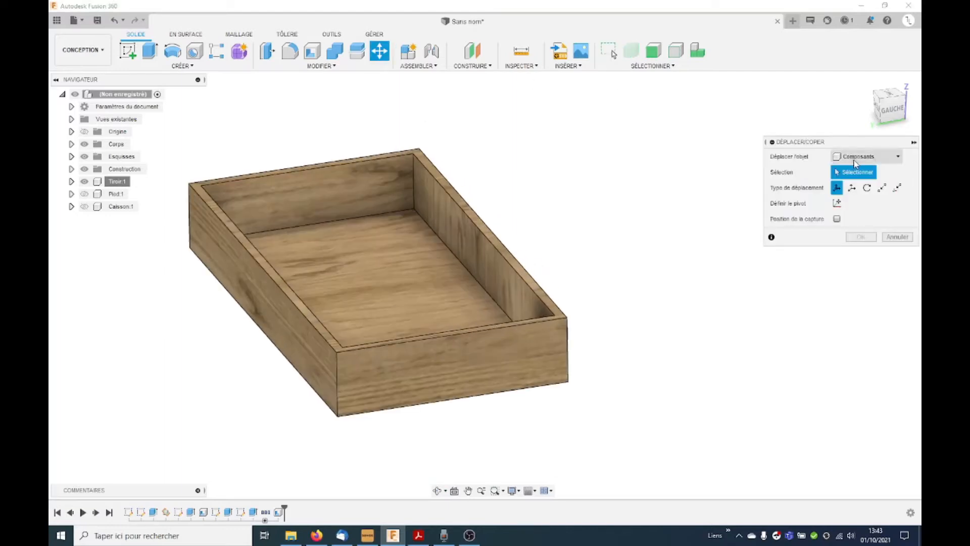
{"action": "left_click", "coordinate": [856, 163]}
{"action": "left_click", "coordinate": [853, 184]}
{"action": "left_click", "coordinate": [468, 266]}
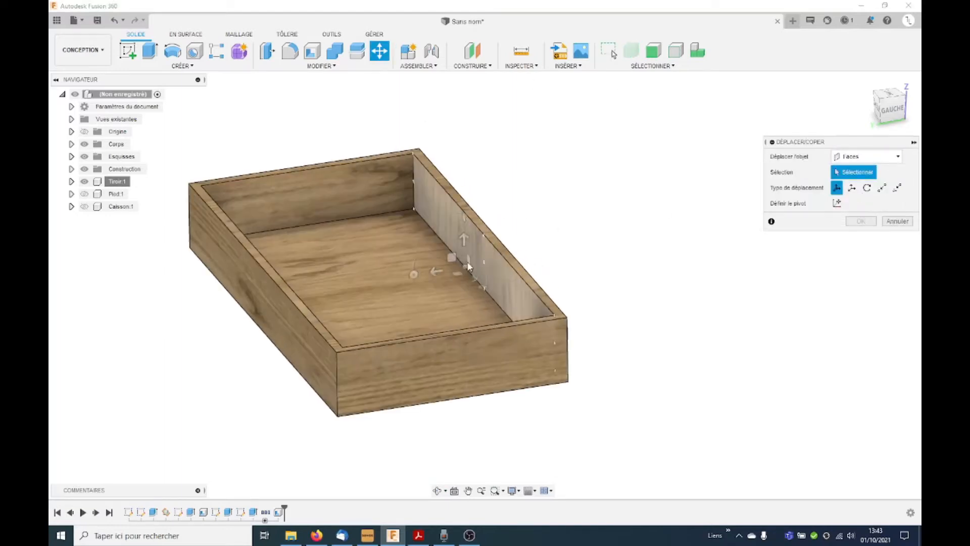
{"action": "left_click", "coordinate": [468, 266]}
{"action": "left_click_drag", "start_coordinate": [459, 267], "coordinate": [451, 268]}
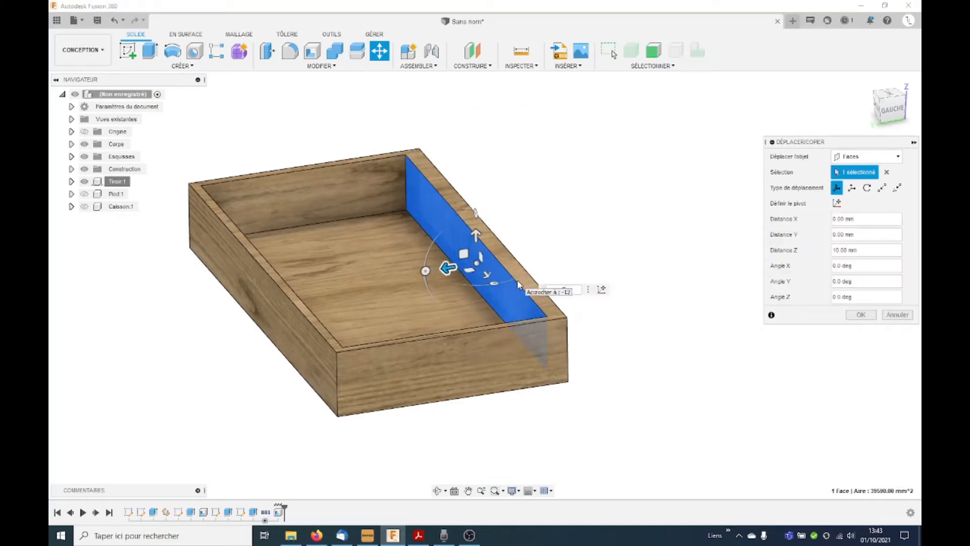
{"action": "type", "text": "7"}
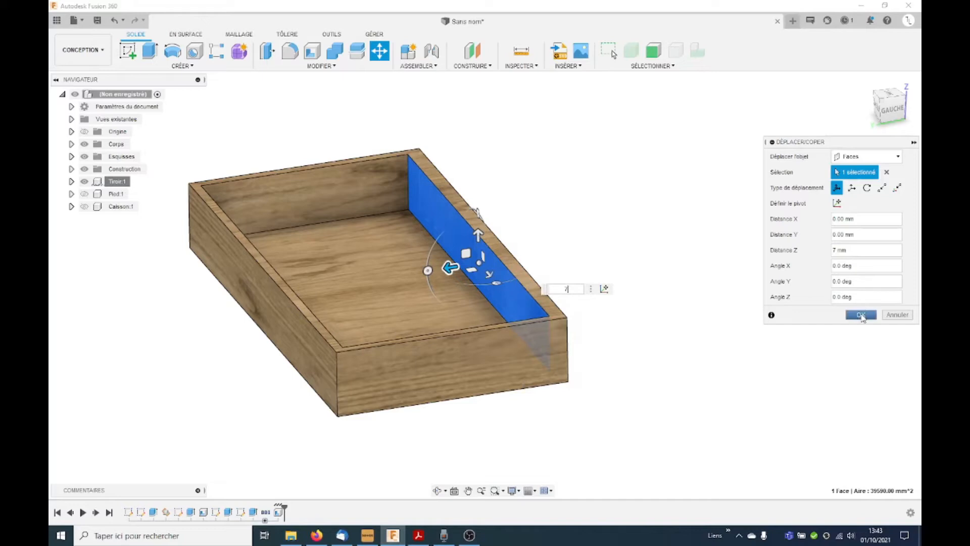
{"action": "left_click", "coordinate": [861, 315]}
Step: Split the drawer body along the inner face of its thickened front wall
{"action": "middle_click_drag", "start_coordinate": [635, 358], "coordinate": [645, 325], "text": "shift"}
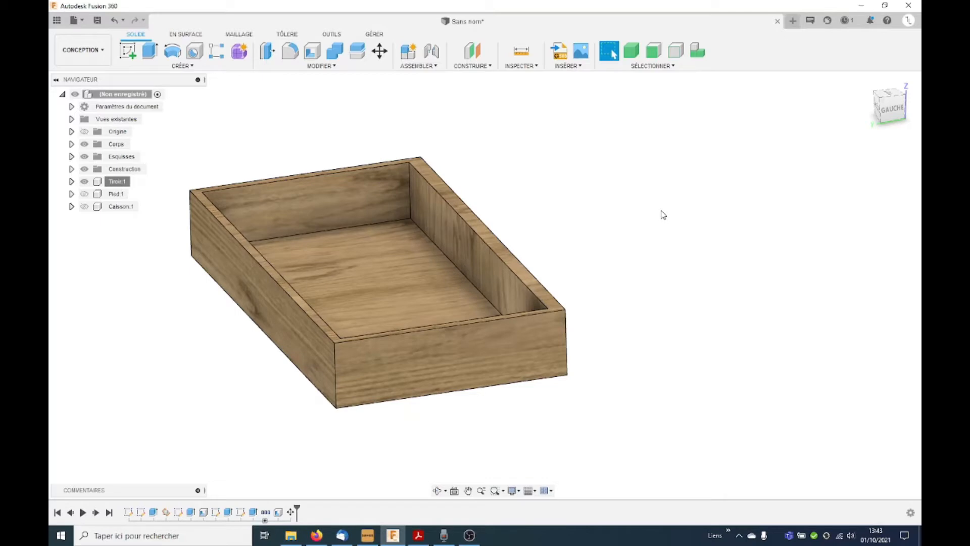
{"action": "left_click", "coordinate": [358, 51]}
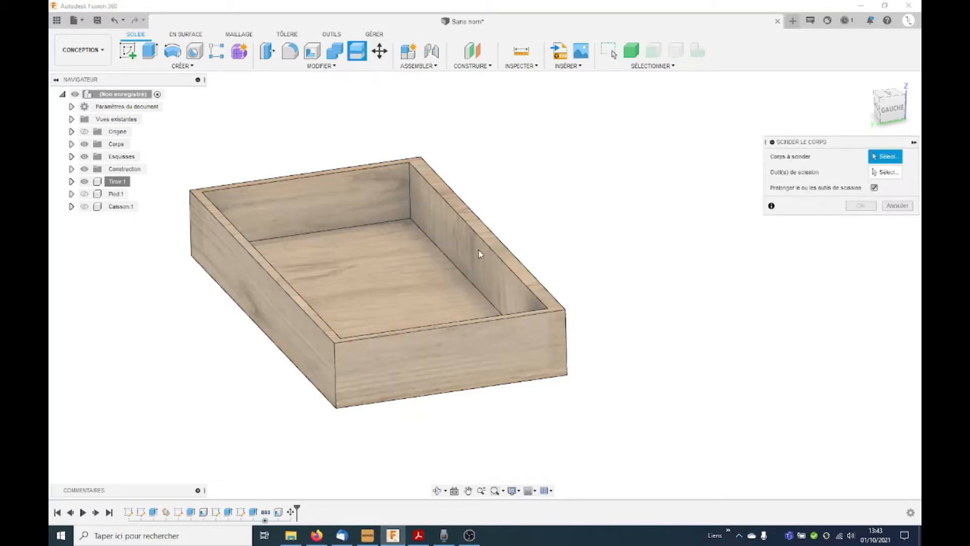
{"action": "left_click", "coordinate": [478, 249]}
{"action": "left_click", "coordinate": [889, 174]}
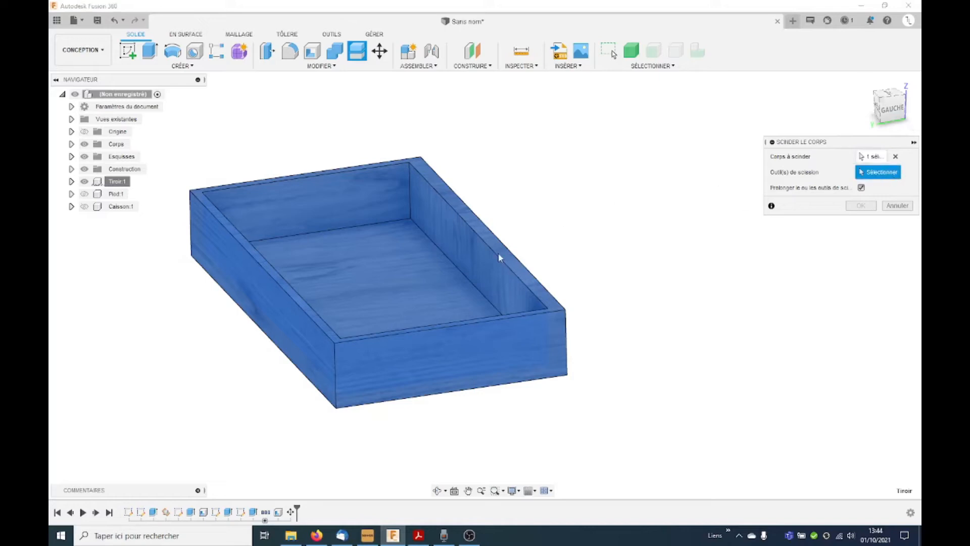
{"action": "left_click", "coordinate": [469, 256]}
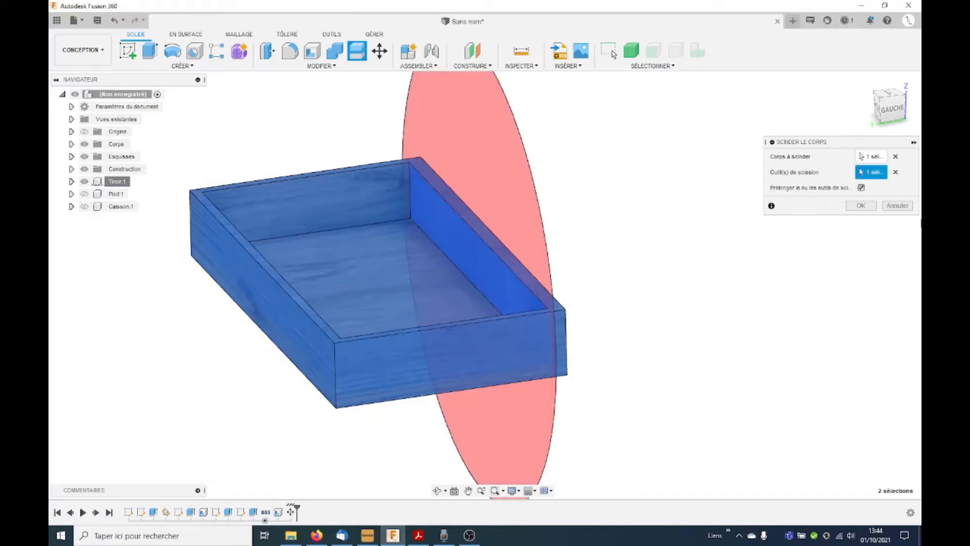
{"action": "left_click", "coordinate": [863, 204]}
Step: Rename the split-off front panel body in the Tiroir component as Façade
{"action": "middle_click_drag", "start_coordinate": [663, 295], "coordinate": [629, 299], "text": "shift"}
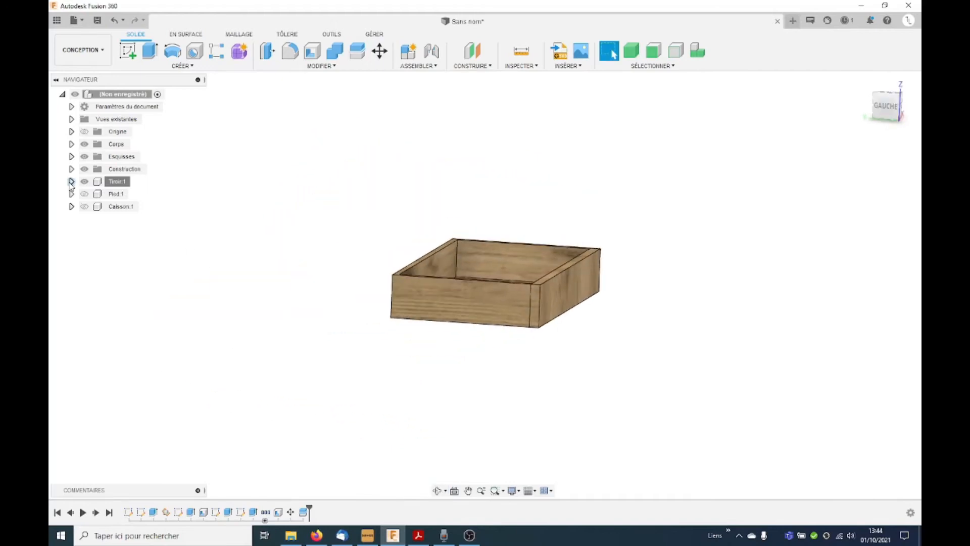
{"action": "left_click", "coordinate": [72, 182]}
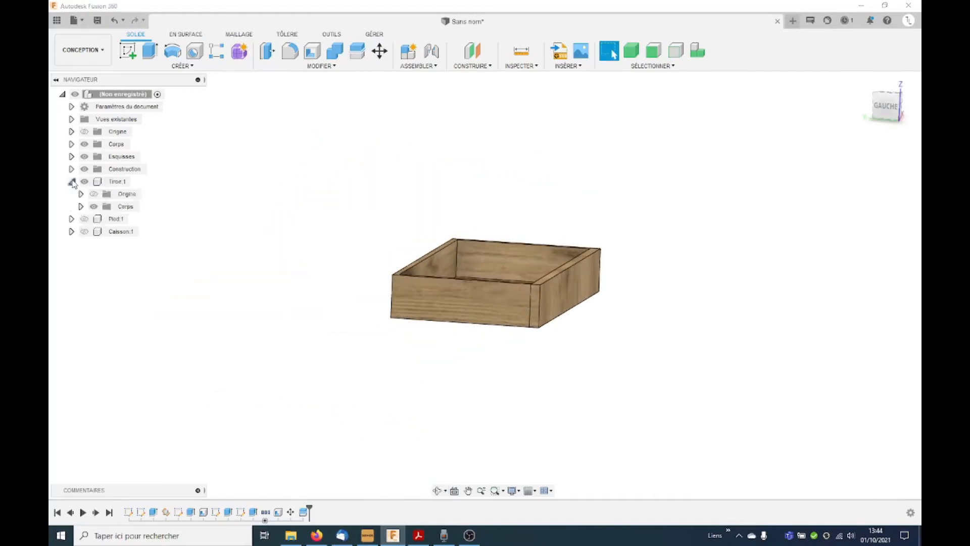
{"action": "left_click", "coordinate": [81, 206]}
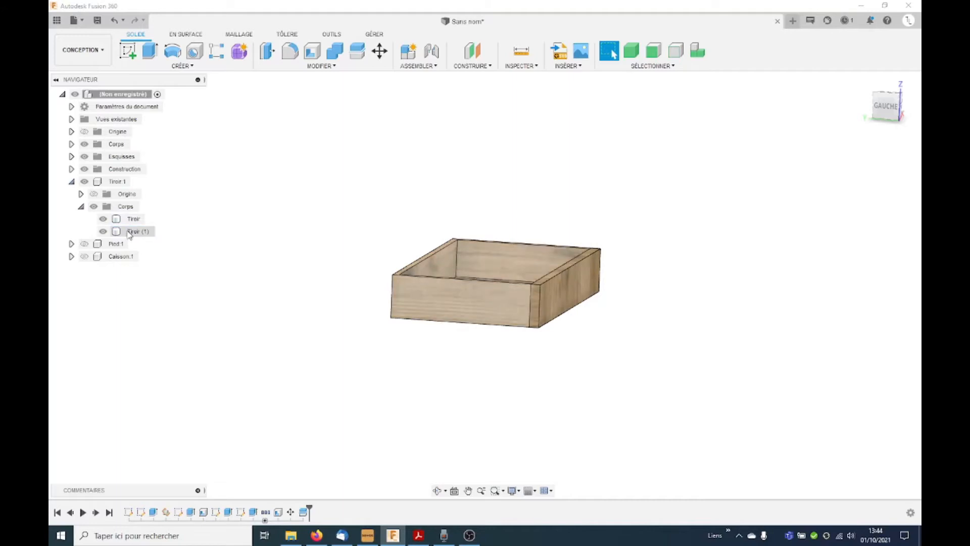
{"action": "double_click", "coordinate": [116, 223]}
{"action": "type", "text": "Façade"}
{"action": "key", "text": "Return"}
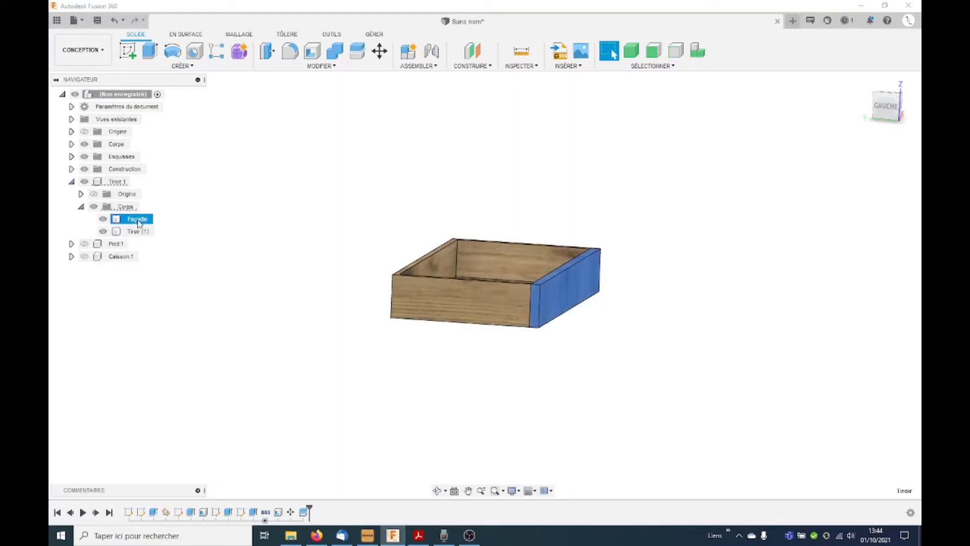
Step: Hide the Tiroir (1) body so only the front panel is displayed
{"action": "left_click", "coordinate": [116, 231], "text": "shift"}
{"action": "left_click", "coordinate": [103, 231]}
{"action": "left_click", "coordinate": [681, 377]}
{"action": "middle_click_drag", "start_coordinate": [680, 377], "coordinate": [617, 336], "text": "shift"}
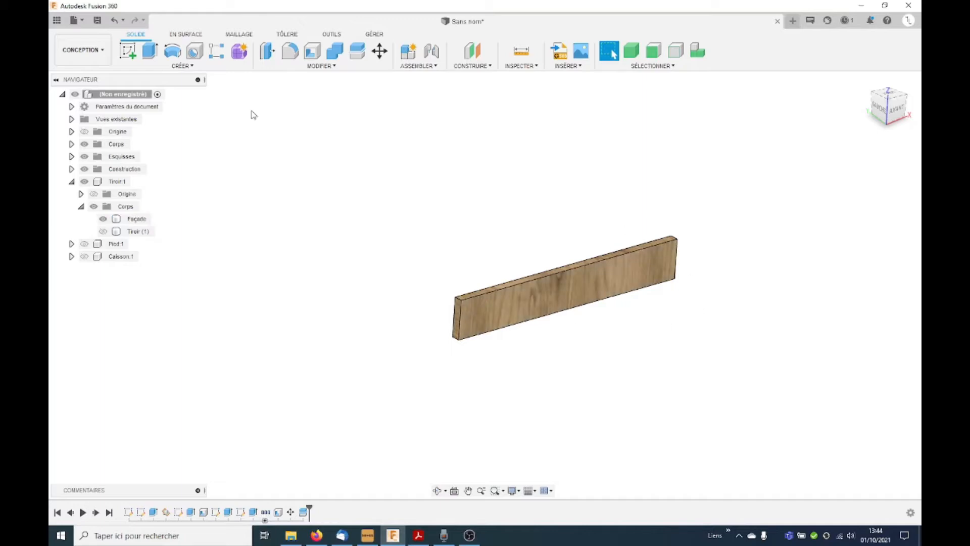
Step: Start a sketch on the Façade panel's front face and add driven dimensions for its height and length
{"action": "left_click", "coordinate": [128, 51]}
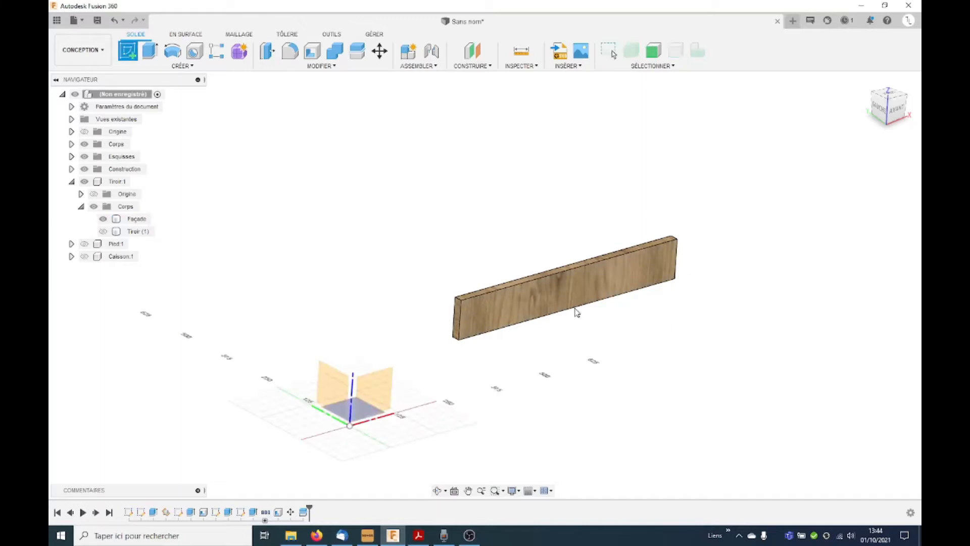
{"action": "left_click", "coordinate": [526, 299]}
{"action": "scroll", "coordinate": [689, 323], "scroll_direction": "up", "scroll_amount": 3}
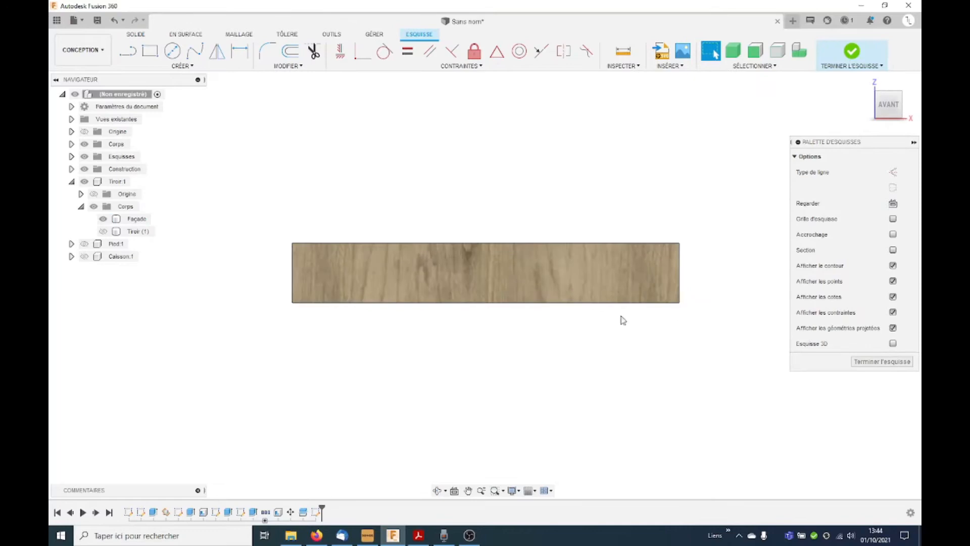
{"action": "left_click", "coordinate": [183, 66]}
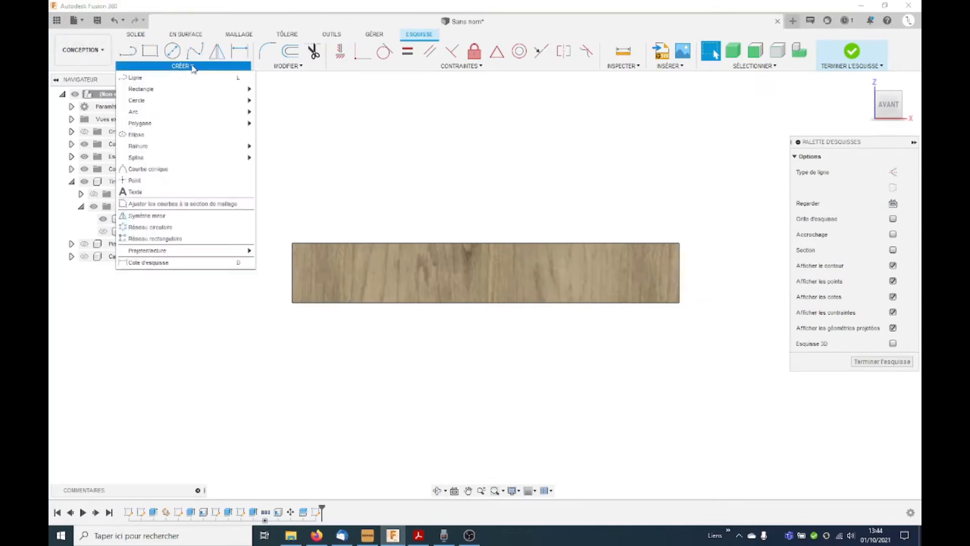
{"action": "left_click", "coordinate": [178, 241]}
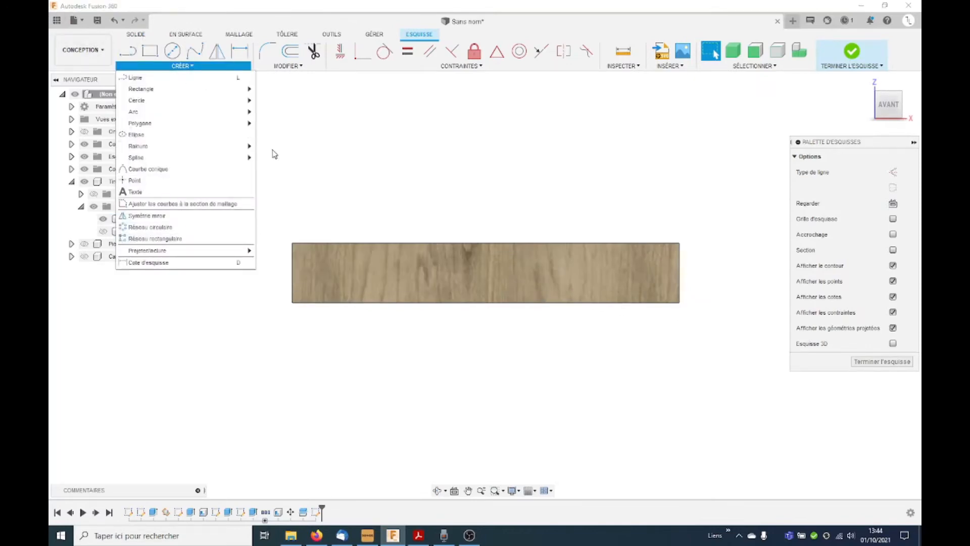
{"action": "left_click", "coordinate": [289, 269]}
{"action": "left_click", "coordinate": [253, 267]}
{"action": "left_click", "coordinate": [556, 279]}
{"action": "left_click", "coordinate": [478, 244]}
{"action": "left_click", "coordinate": [476, 198]}
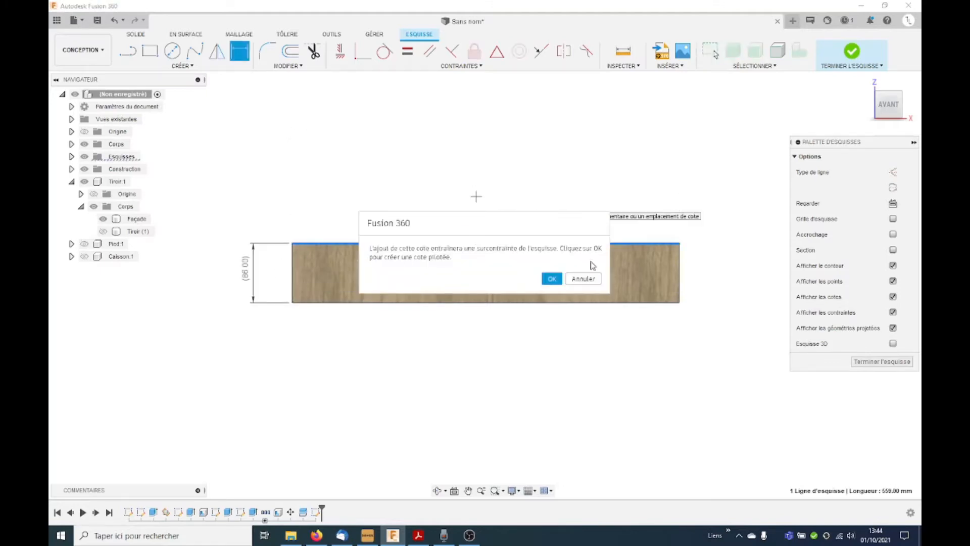
{"action": "left_click", "coordinate": [552, 278]}
Step: Pattern the panel's lower edge upward with a rectangular pattern of 4 lines over an 86 mm extent
{"action": "left_click", "coordinate": [182, 65]}
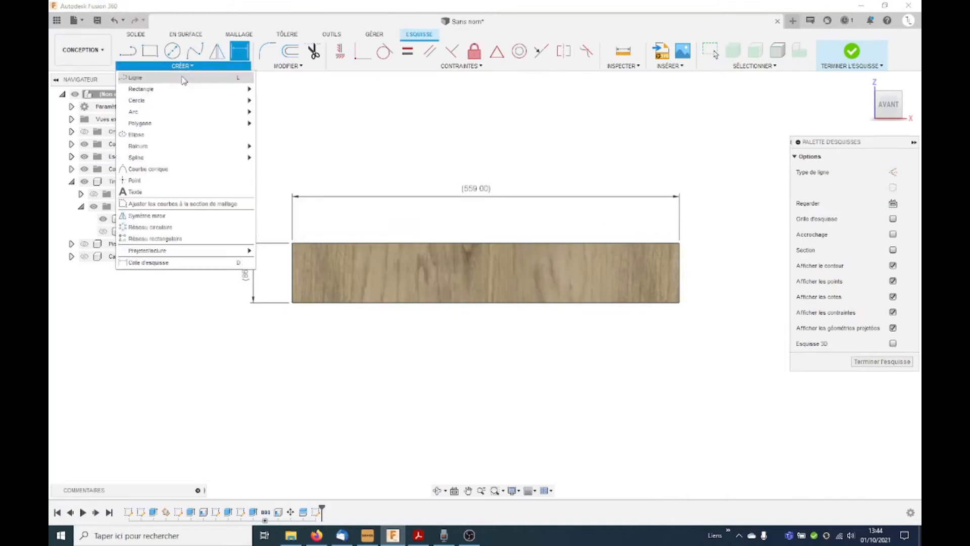
{"action": "left_click", "coordinate": [181, 240]}
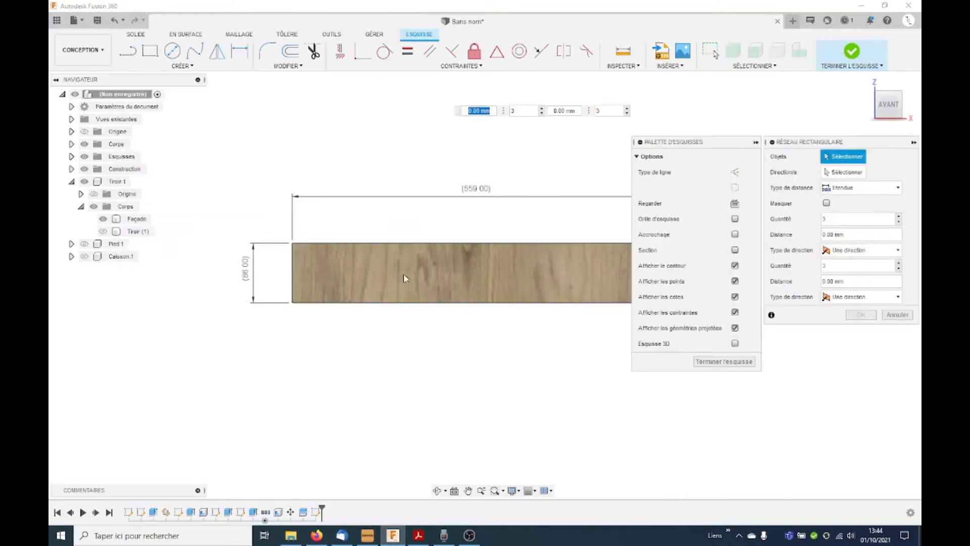
{"action": "left_click", "coordinate": [389, 302]}
{"action": "scroll", "coordinate": [438, 303], "scroll_direction": "down", "scroll_amount": 2}
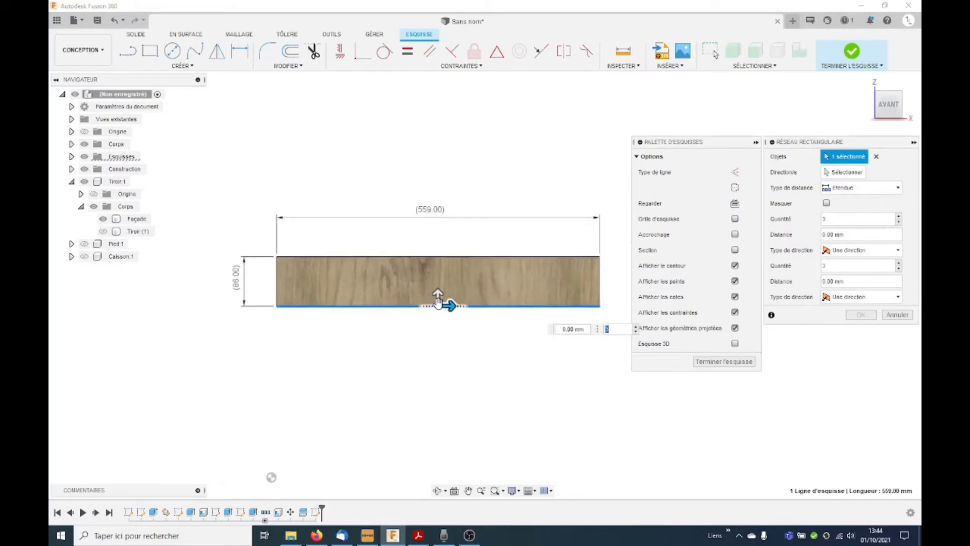
{"action": "left_click_drag", "start_coordinate": [438, 299], "coordinate": [437, 266]}
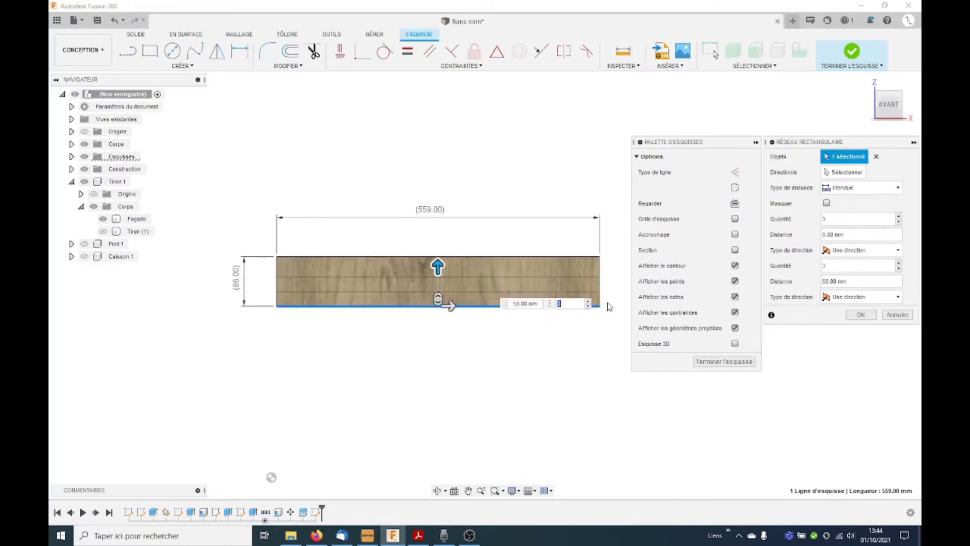
{"action": "left_click", "coordinate": [589, 301]}
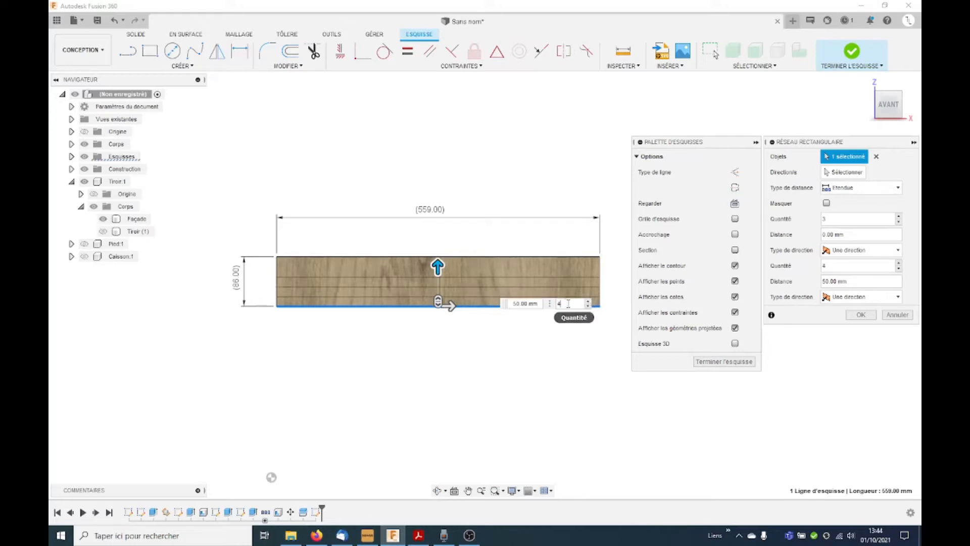
{"action": "left_click", "coordinate": [525, 303]}
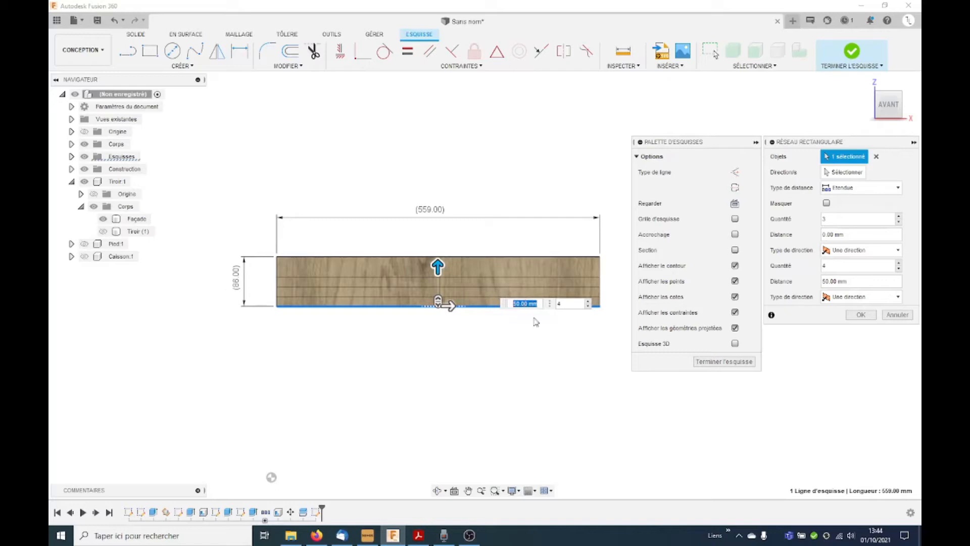
{"action": "type", "text": "86"}
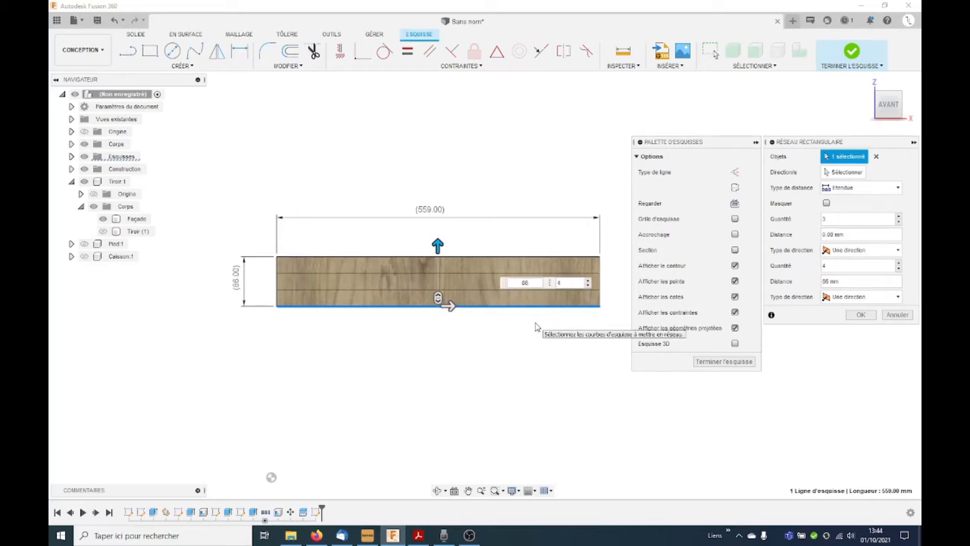
{"action": "key", "text": "Return"}
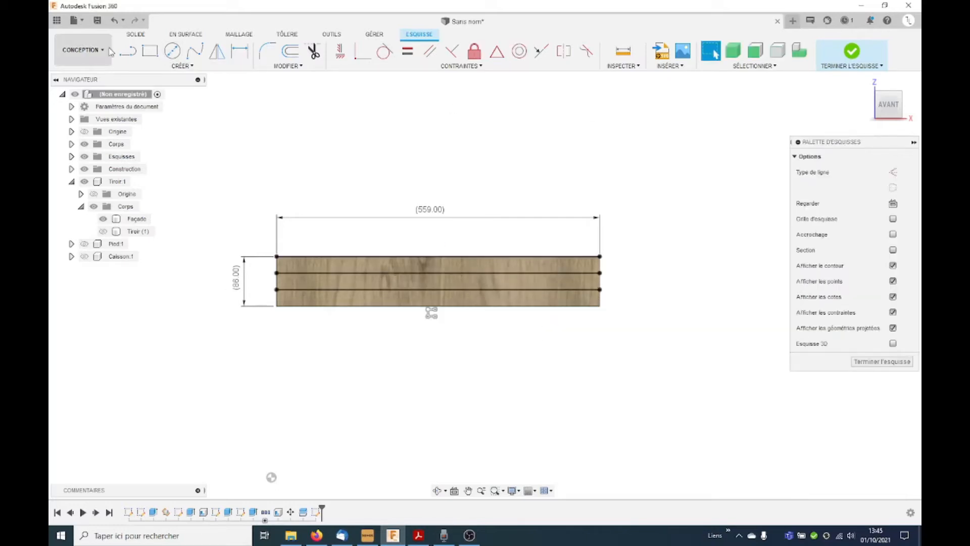
Step: Pattern the panel's left vertical edge along its length as 17 lines over a 559 mm extent, and finish the sketch
{"action": "left_click", "coordinate": [182, 66]}
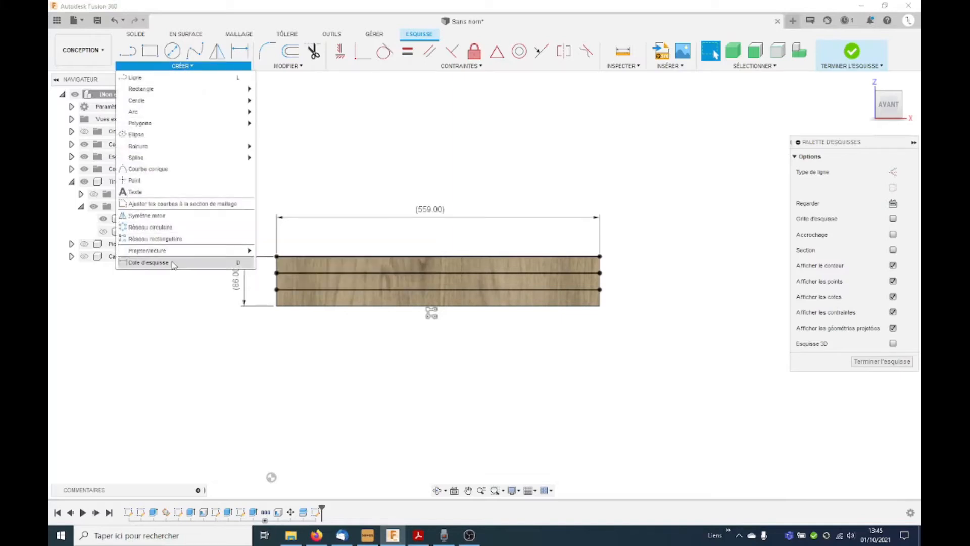
{"action": "left_click", "coordinate": [161, 238]}
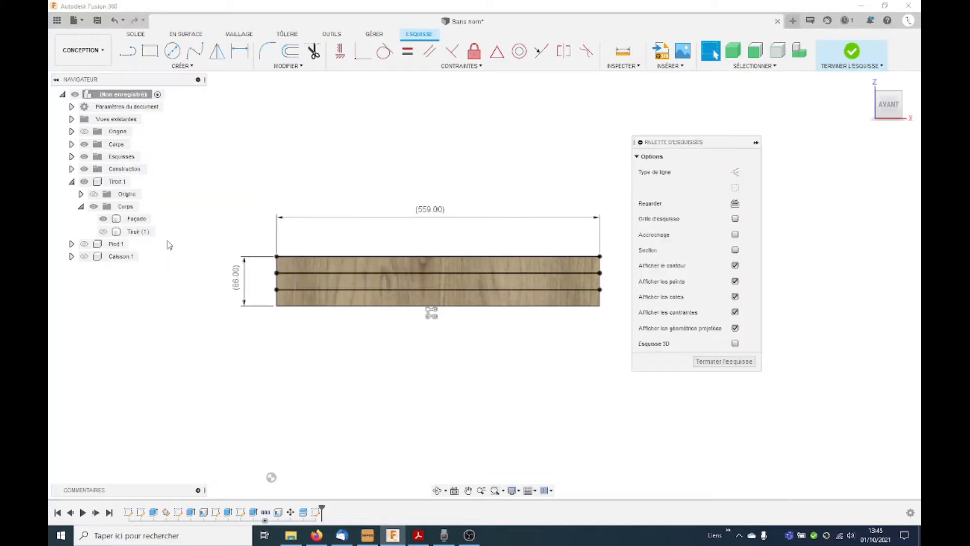
{"action": "left_click", "coordinate": [277, 273]}
{"action": "type", "text": "50"}
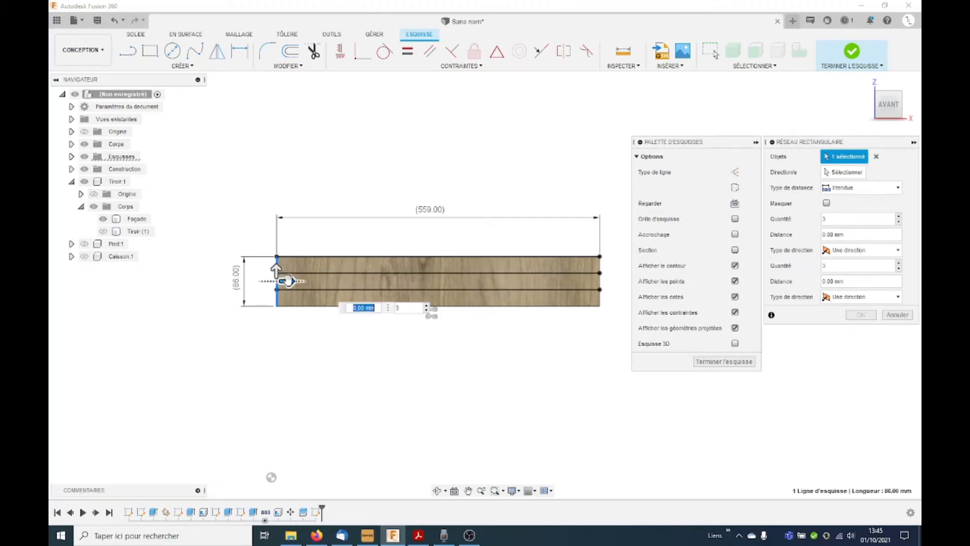
{"action": "key", "text": "Tab"}
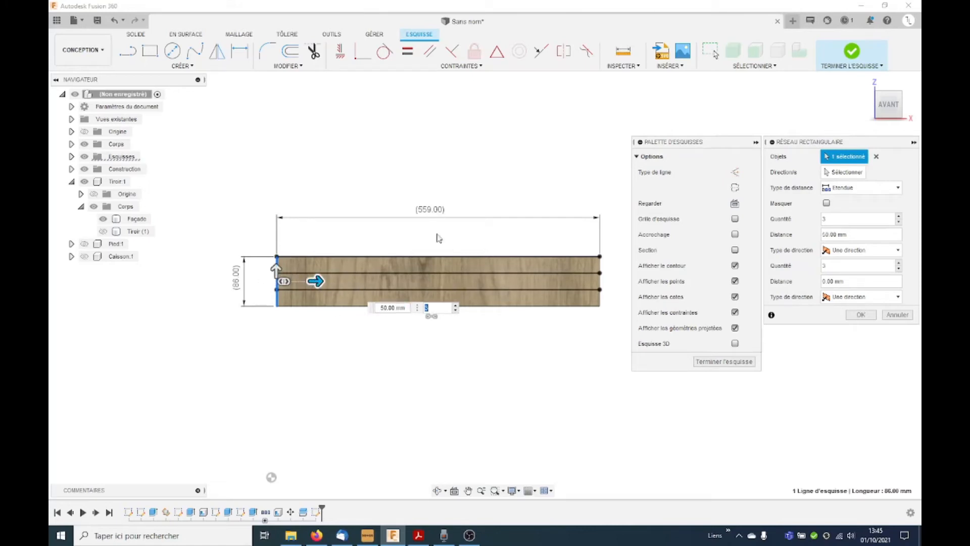
{"action": "left_click", "coordinate": [404, 307]}
{"action": "type", "text": "59"}
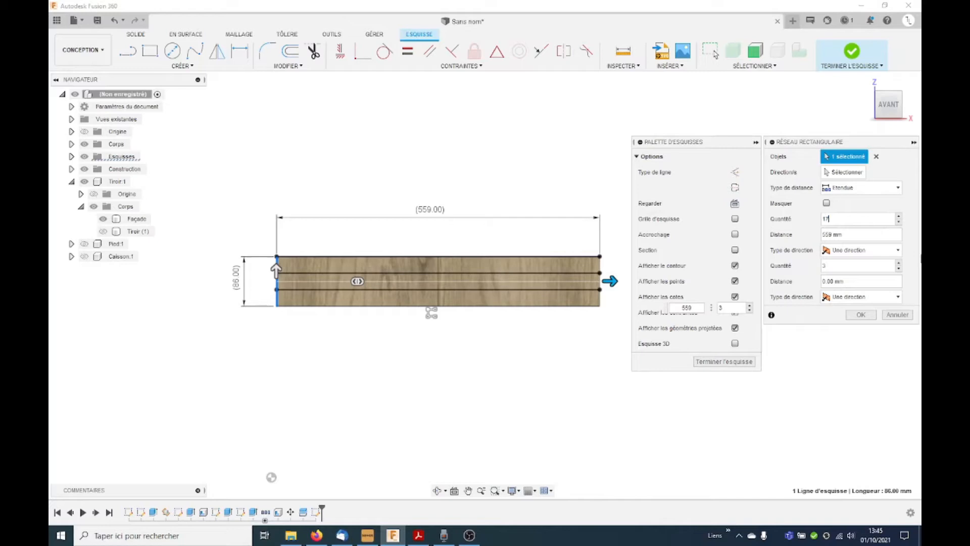
{"action": "left_click", "coordinate": [861, 315]}
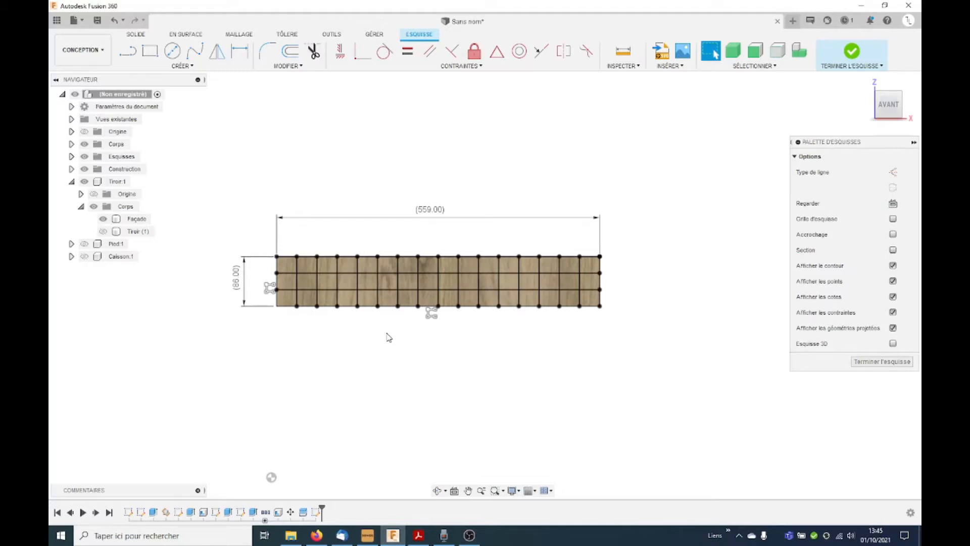
{"action": "middle_click_drag", "start_coordinate": [380, 337], "coordinate": [396, 346], "text": "shift"}
{"action": "left_click", "coordinate": [862, 362]}
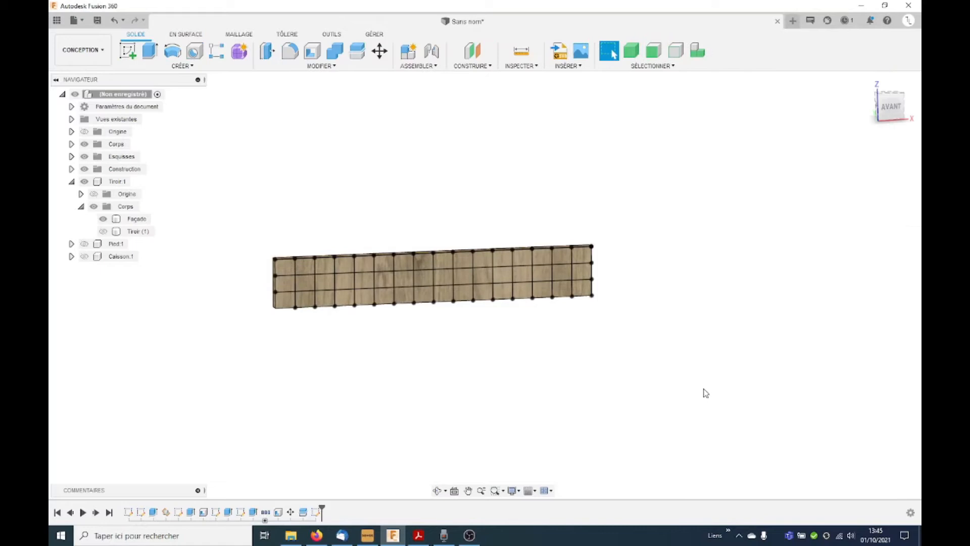
Step: Split the Façade body along the lower horizontal grid line of the sketch
{"action": "scroll", "coordinate": [361, 341], "scroll_direction": "up", "scroll_amount": 2}
{"action": "middle_click_drag", "start_coordinate": [355, 335], "coordinate": [358, 341], "text": "shift"}
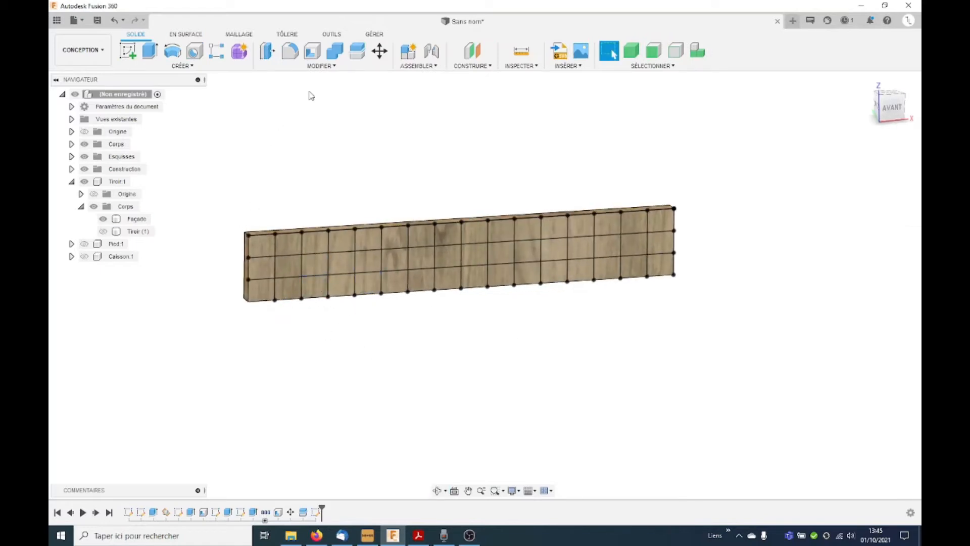
{"action": "left_click", "coordinate": [358, 52]}
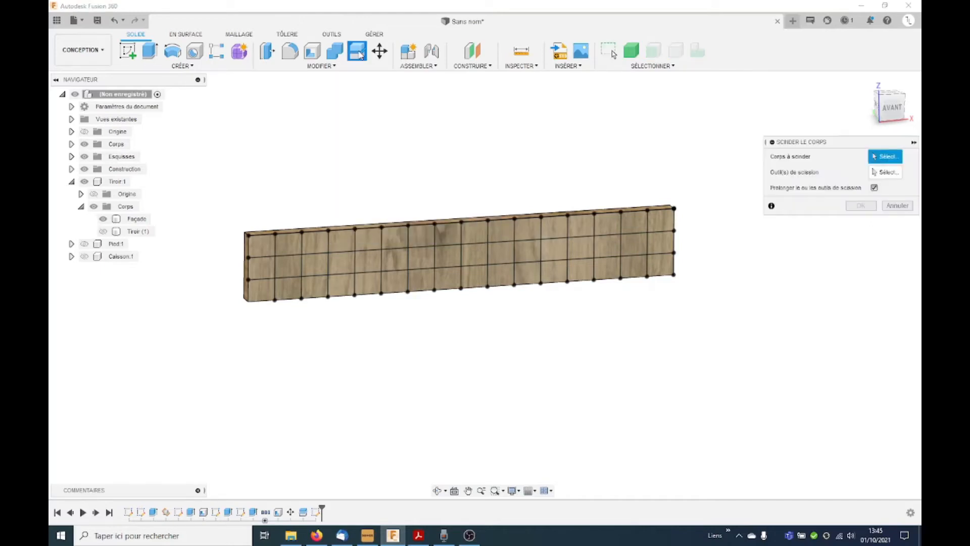
{"action": "left_click", "coordinate": [628, 223]}
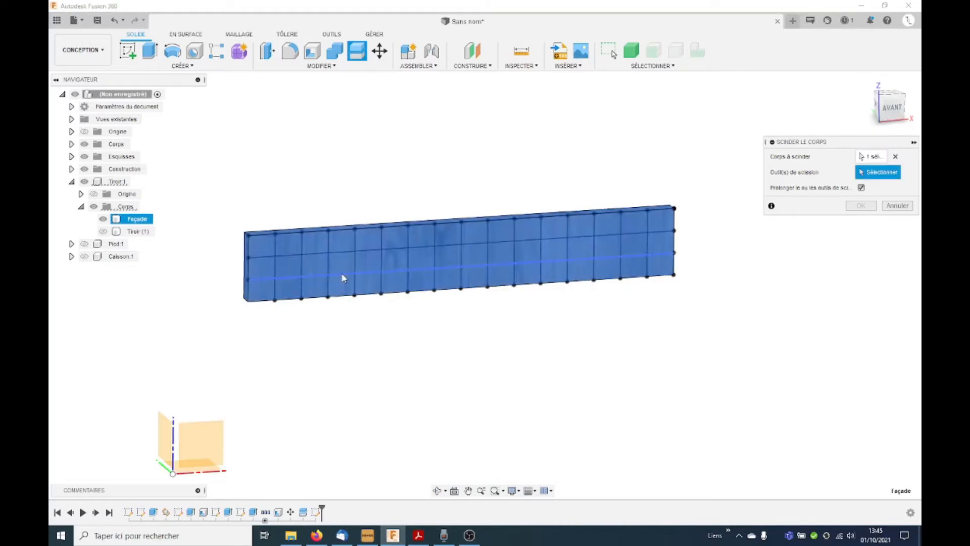
{"action": "left_click", "coordinate": [457, 269]}
{"action": "left_click", "coordinate": [860, 206]}
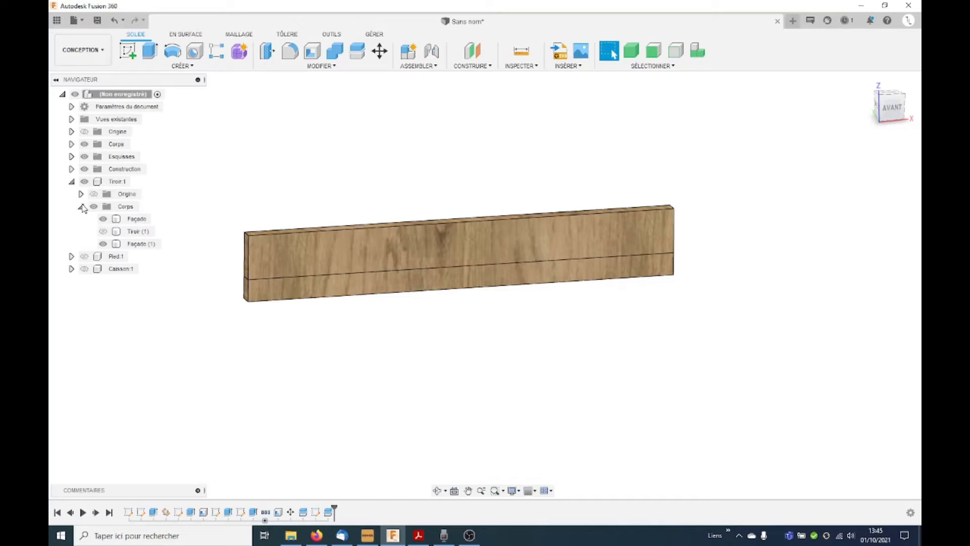
Step: Show Esquisse6 again and split the lower strip, Façade (1), along the first four vertical grid lines from its left end
{"action": "left_click", "coordinate": [71, 156]}
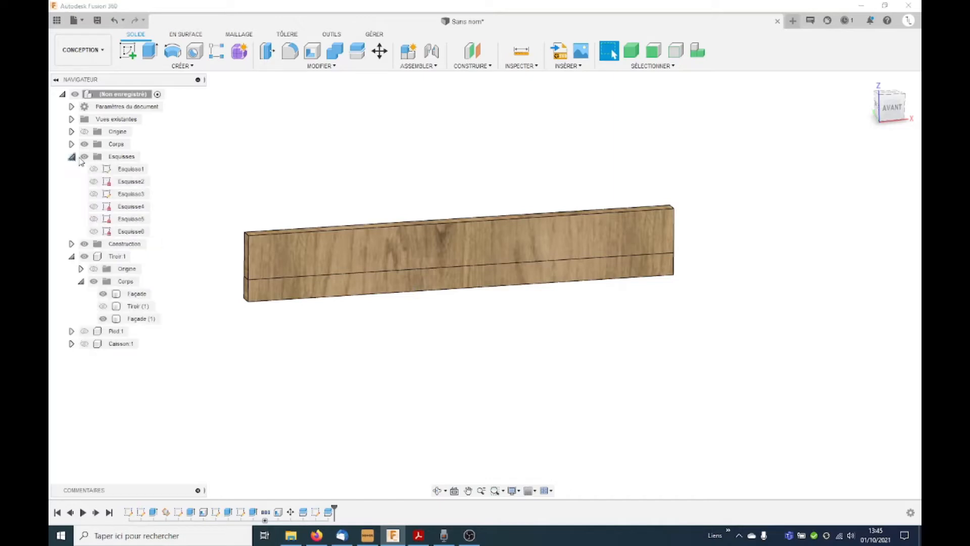
{"action": "left_click", "coordinate": [93, 231]}
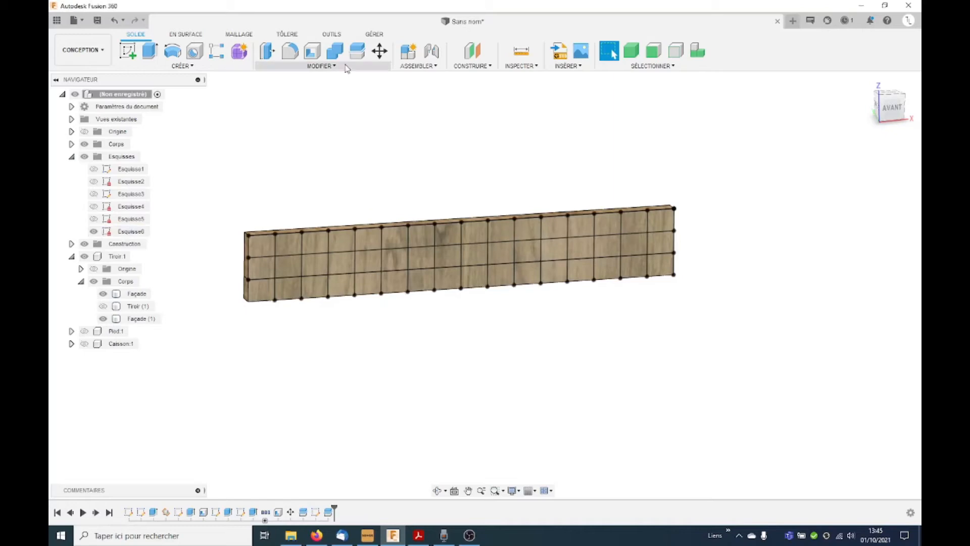
{"action": "left_click", "coordinate": [360, 51]}
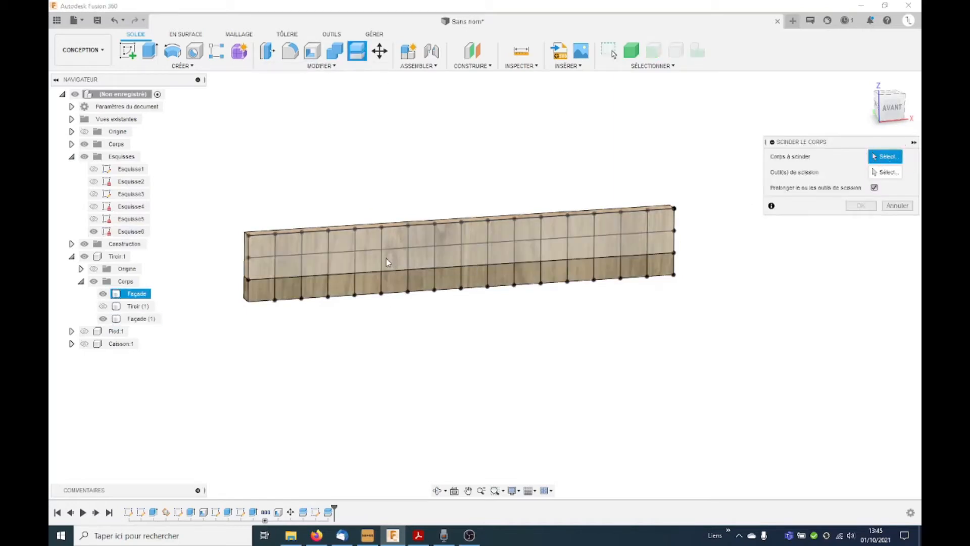
{"action": "left_click", "coordinate": [589, 268]}
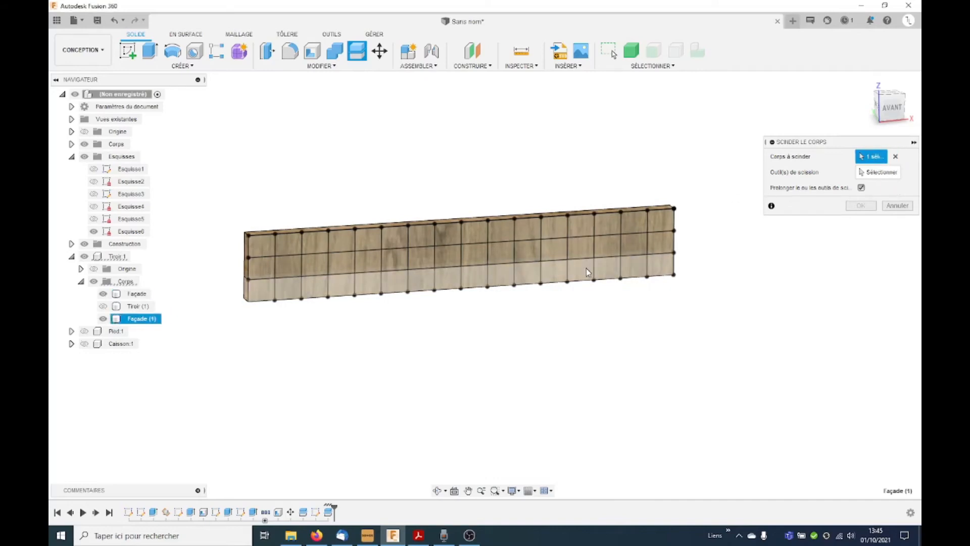
{"action": "left_click", "coordinate": [879, 172]}
{"action": "left_click", "coordinate": [276, 288]}
{"action": "left_click", "coordinate": [303, 290]}
{"action": "left_click", "coordinate": [328, 285]}
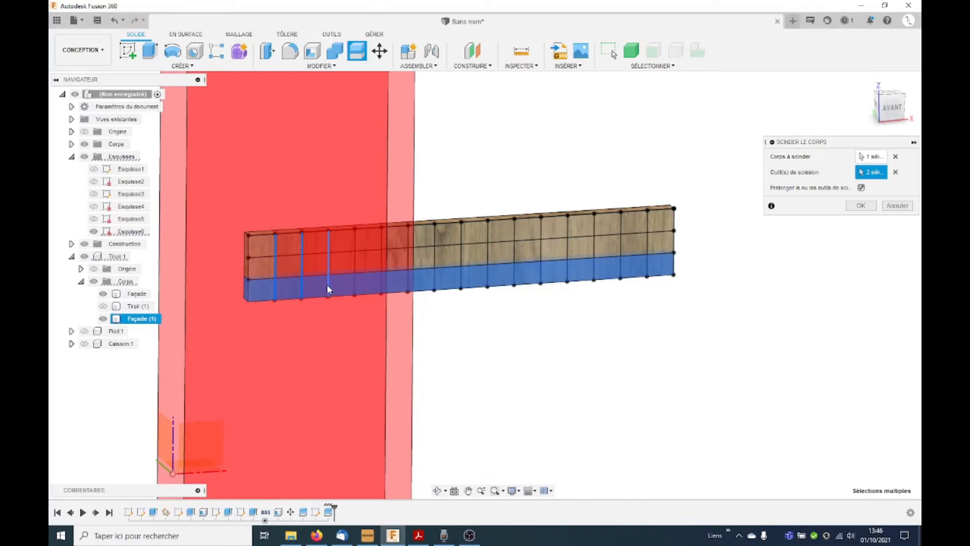
{"action": "left_click", "coordinate": [355, 282]}
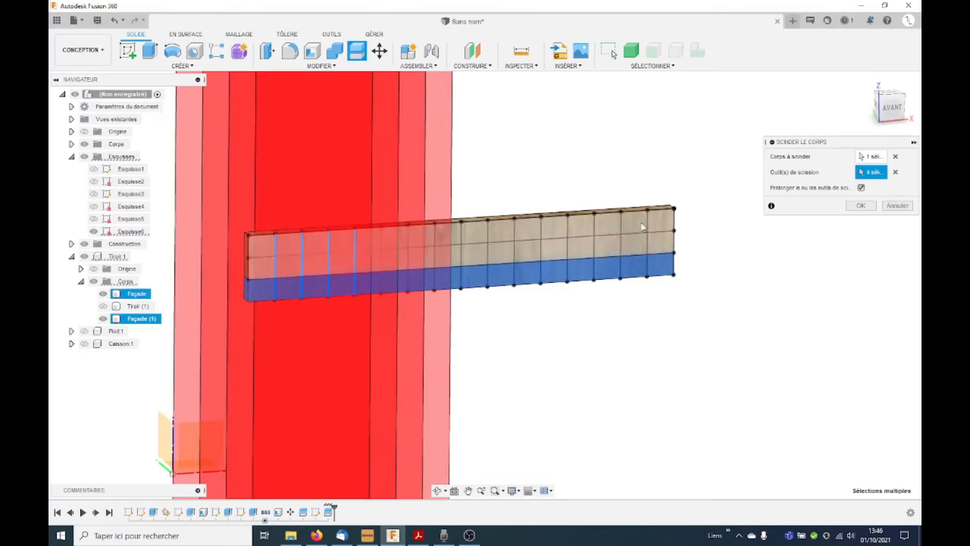
{"action": "left_click", "coordinate": [861, 206]}
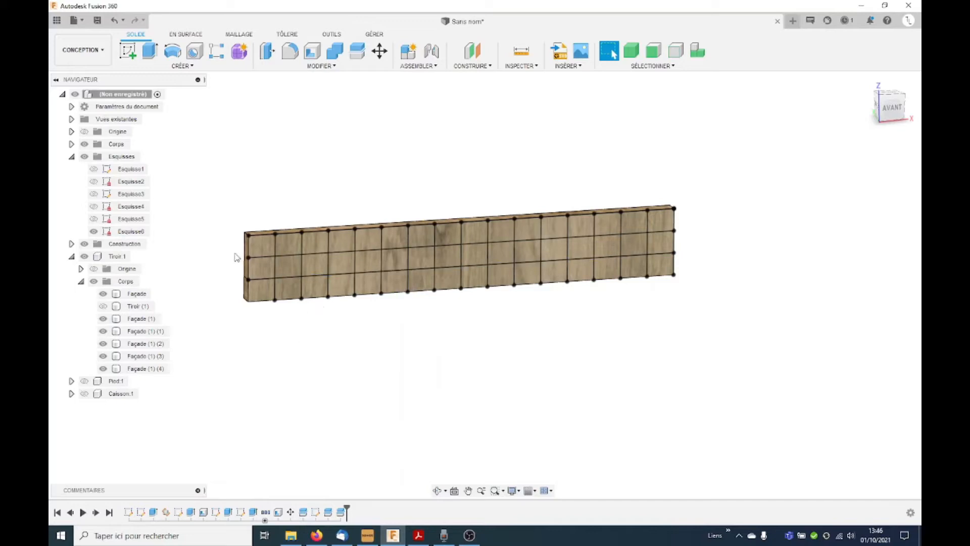
Step: Hide Esquisse6 and remove the large Façade and Façade (1) bodies from the drawer component, keeping their removal in the timeline
{"action": "left_click", "coordinate": [94, 231]}
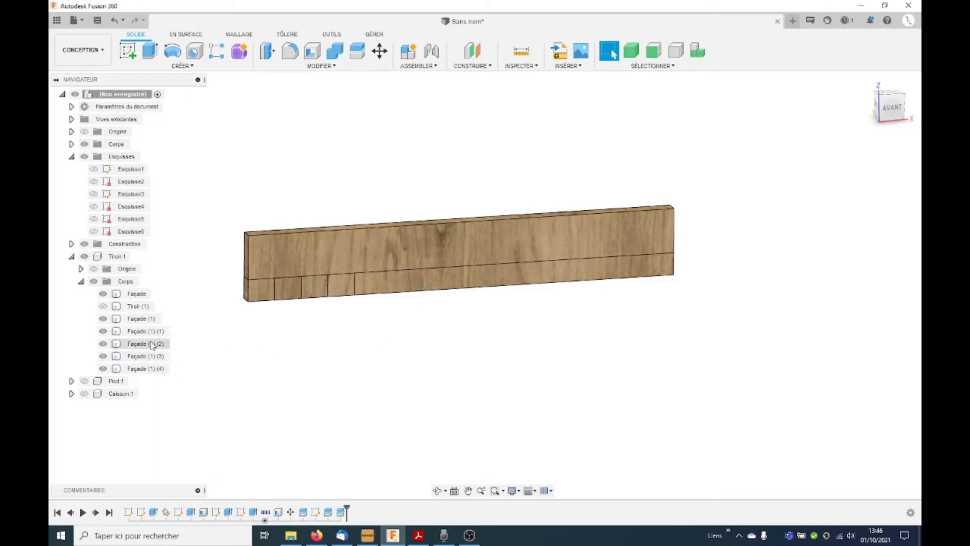
{"action": "left_click", "coordinate": [142, 368]}
{"action": "left_click", "coordinate": [142, 318]}
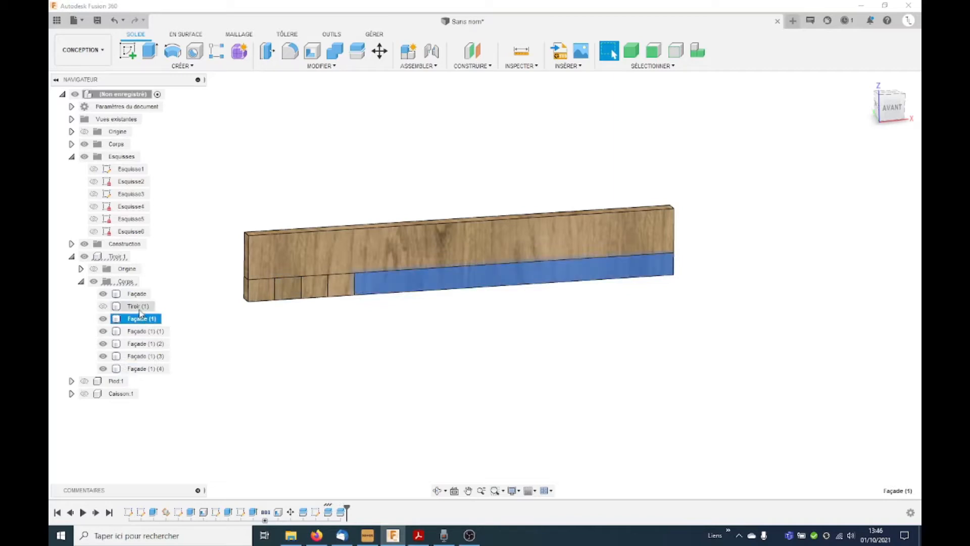
{"action": "right_click", "coordinate": [136, 296]}
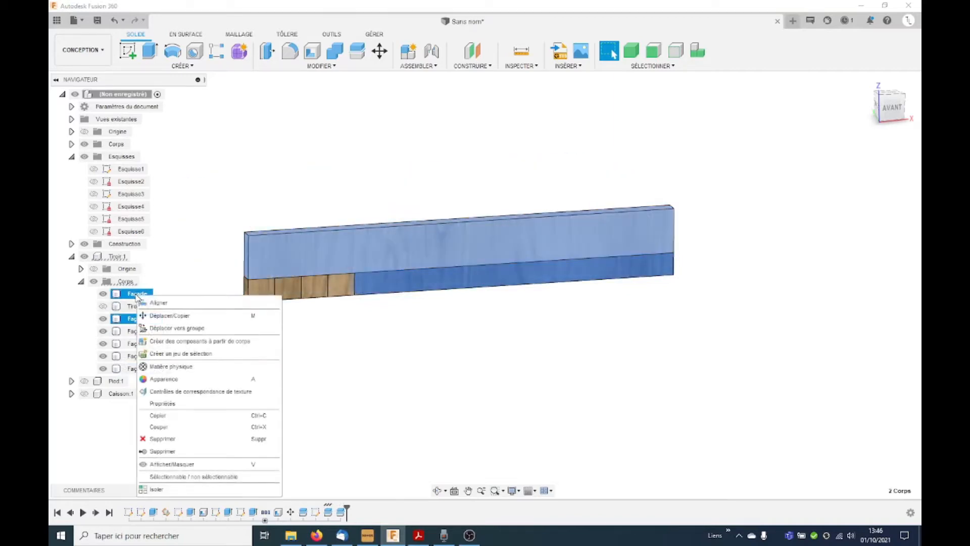
{"action": "left_click", "coordinate": [168, 451]}
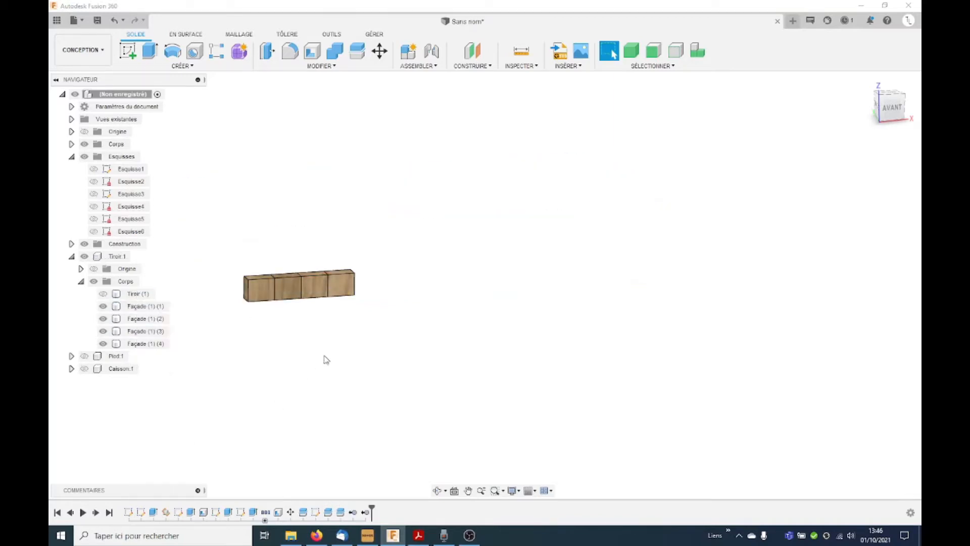
Step: Activate the Tiroir:1 component for editing the four remaining blocks
{"action": "scroll", "coordinate": [255, 296], "scroll_direction": "up", "scroll_amount": 5}
{"action": "middle_click_drag", "start_coordinate": [307, 295], "coordinate": [308, 311], "text": "shift"}
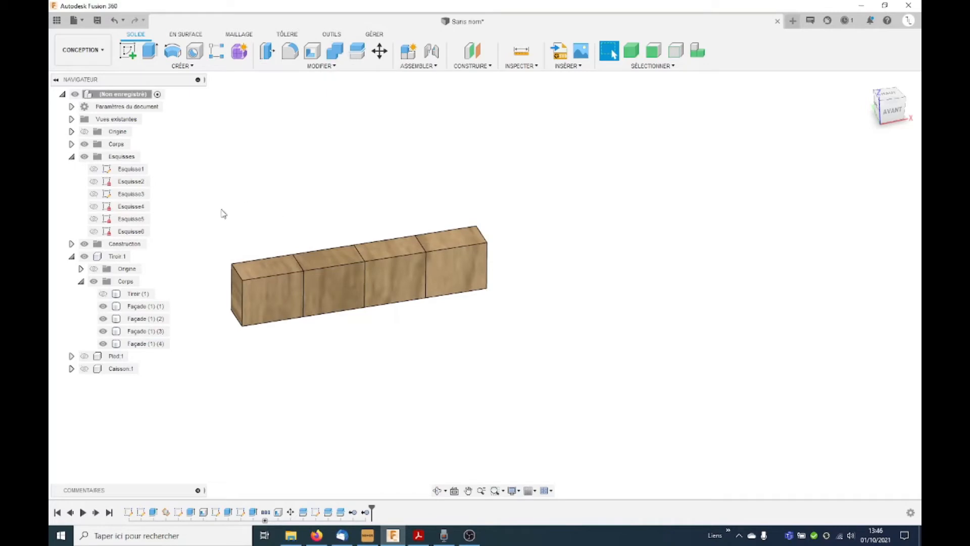
{"action": "left_click", "coordinate": [119, 256]}
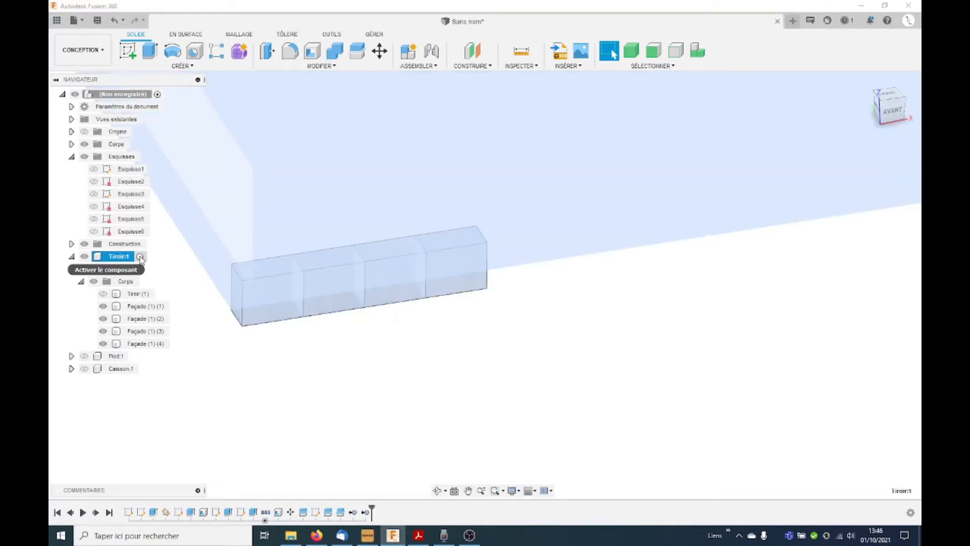
{"action": "left_click", "coordinate": [140, 257]}
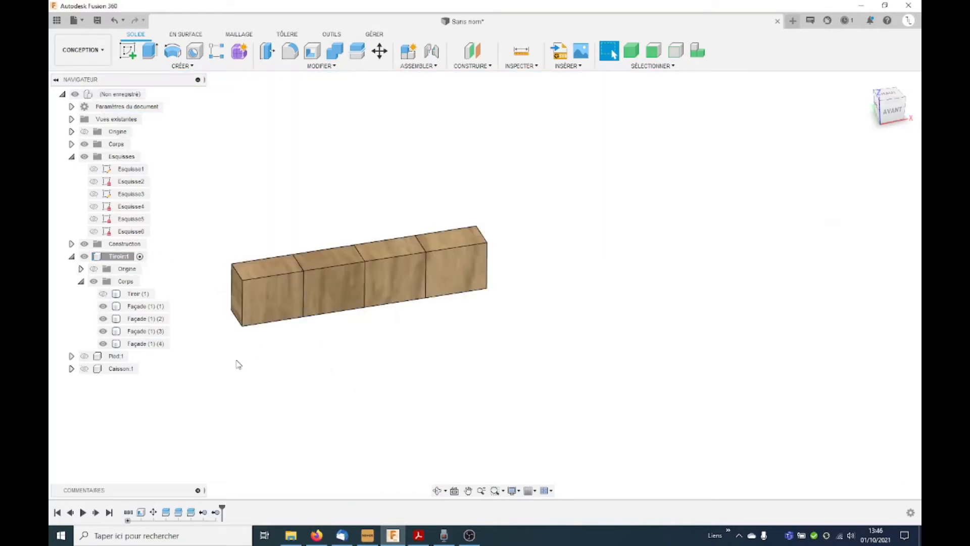
Step: Rotate the first block's front face by -5 degrees about its left vertical edge using Move/Copy
{"action": "scroll", "coordinate": [206, 305], "scroll_direction": "up", "scroll_amount": 2}
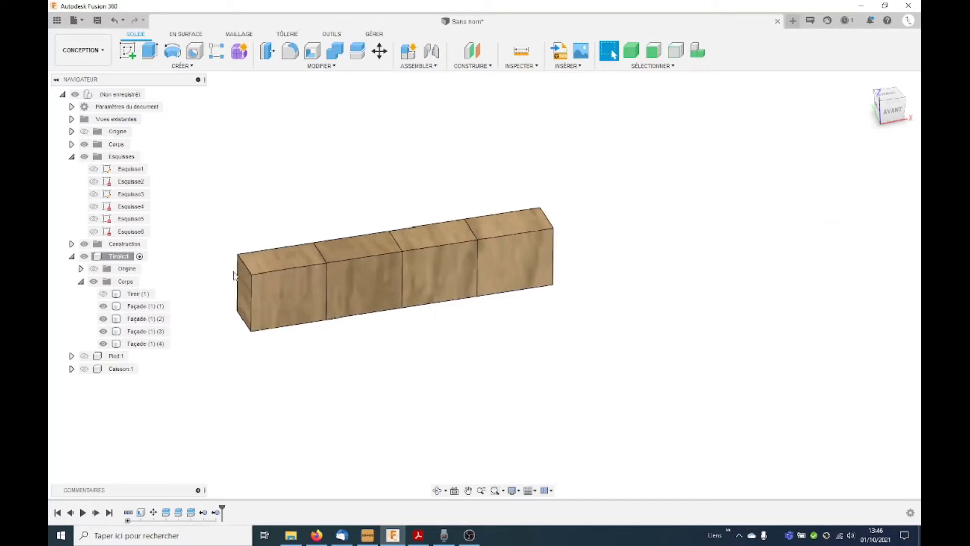
{"action": "left_click", "coordinate": [379, 50]}
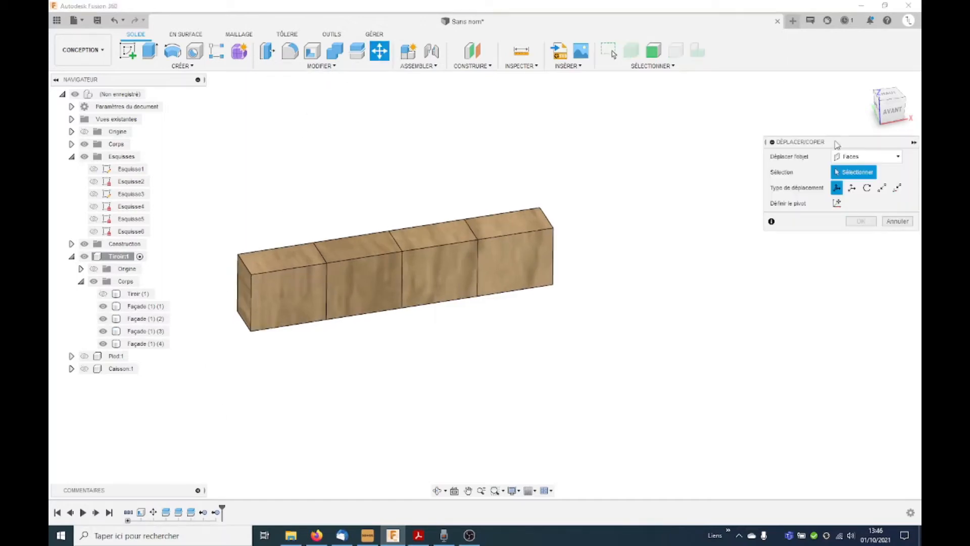
{"action": "left_click", "coordinate": [866, 188]}
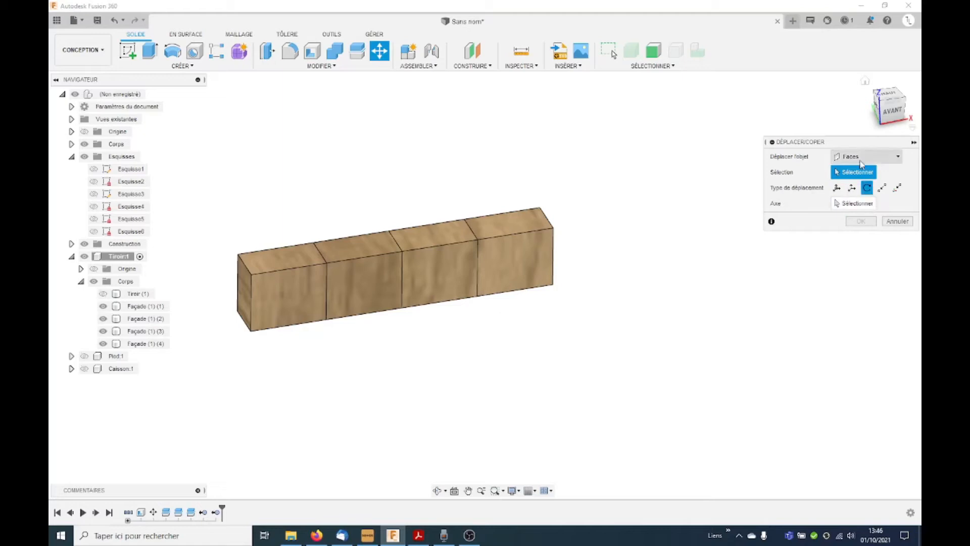
{"action": "left_click", "coordinate": [295, 291]}
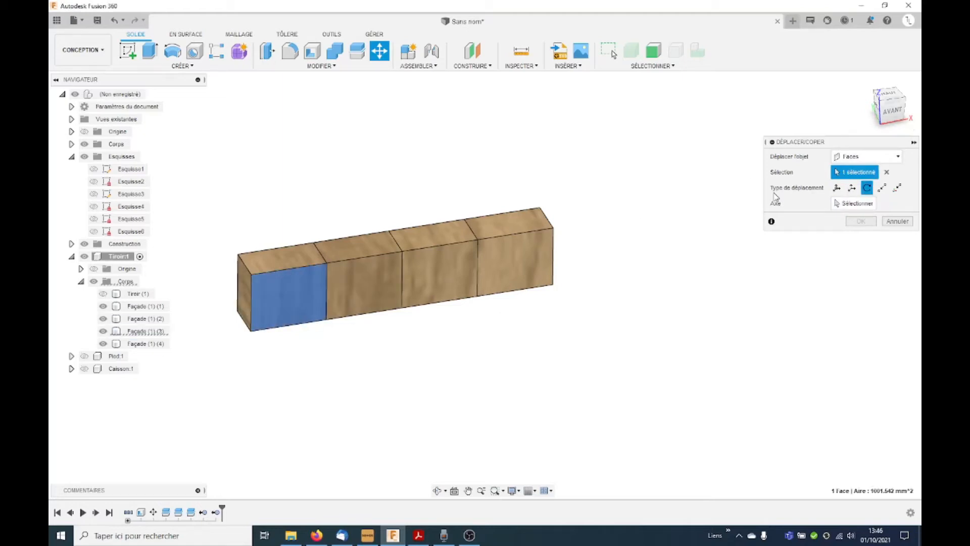
{"action": "left_click", "coordinate": [250, 298]}
{"action": "left_click_drag", "start_coordinate": [234, 270], "coordinate": [230, 273]}
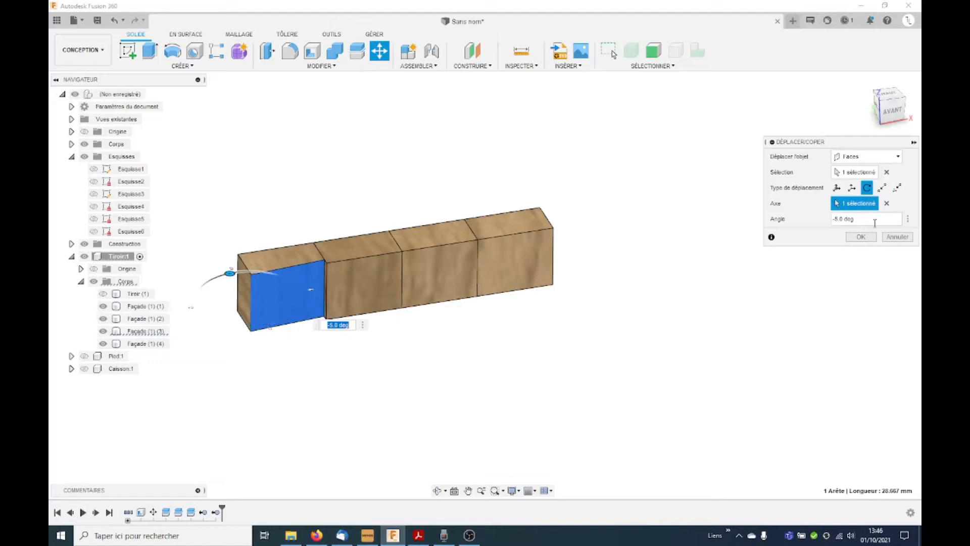
{"action": "left_click", "coordinate": [857, 171]}
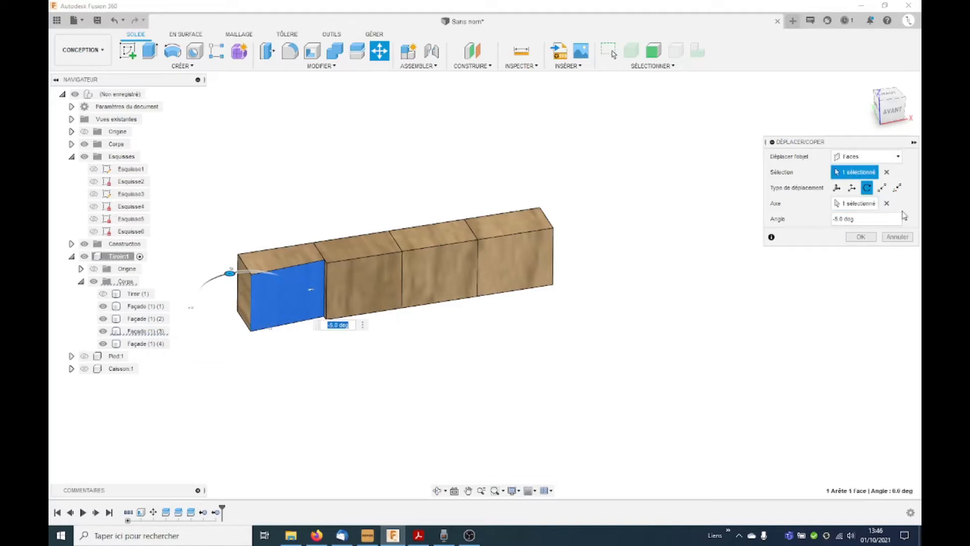
{"action": "left_click", "coordinate": [861, 237]}
Step: Rotate the second block's front face by -6 degrees about its top edge using Move/Copy
{"action": "left_click", "coordinate": [380, 50]}
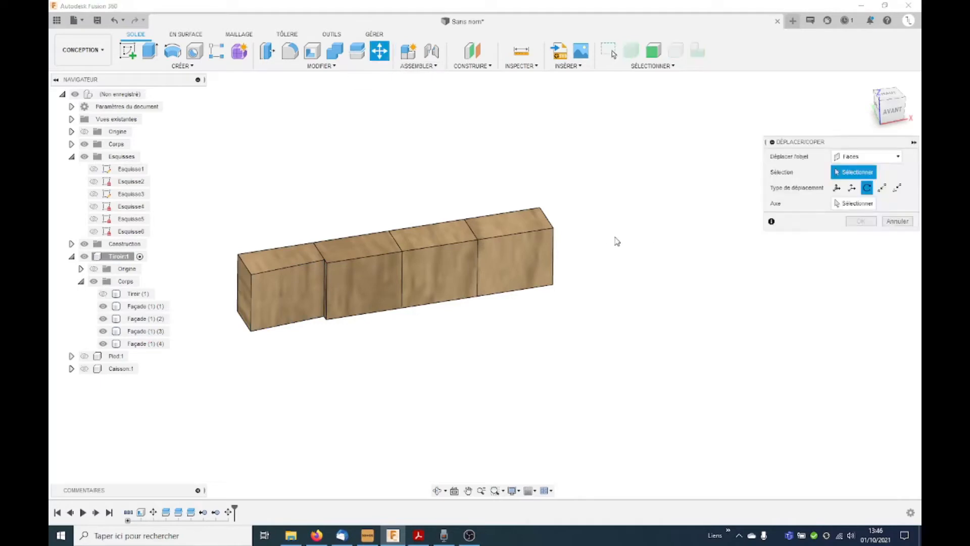
{"action": "left_click", "coordinate": [359, 282]}
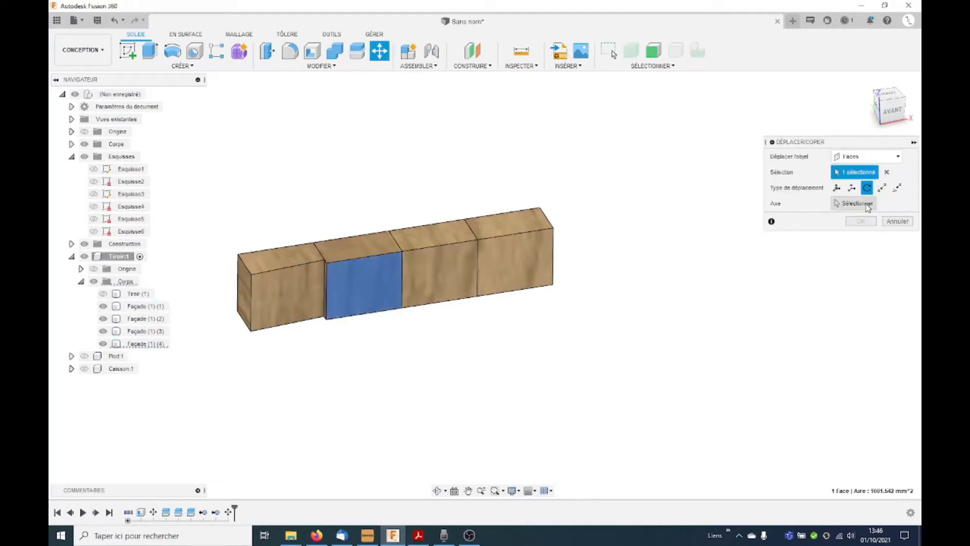
{"action": "left_click", "coordinate": [867, 204]}
{"action": "left_click", "coordinate": [351, 257]}
{"action": "middle_click_drag", "start_coordinate": [365, 294], "coordinate": [415, 296], "text": "shift"}
{"action": "scroll", "coordinate": [407, 294], "scroll_direction": "up", "scroll_amount": 4}
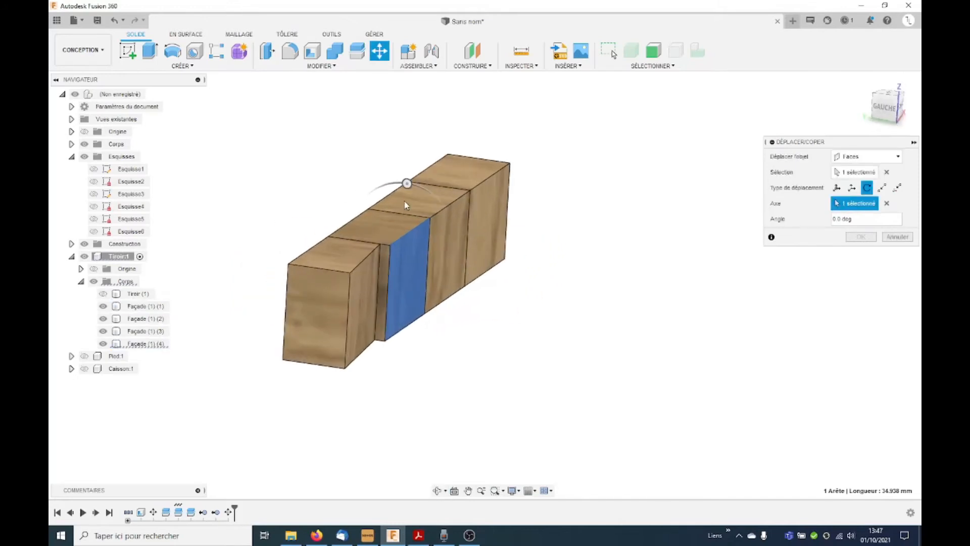
{"action": "left_click", "coordinate": [408, 185]}
{"action": "left_click_drag", "start_coordinate": [408, 185], "coordinate": [430, 202]}
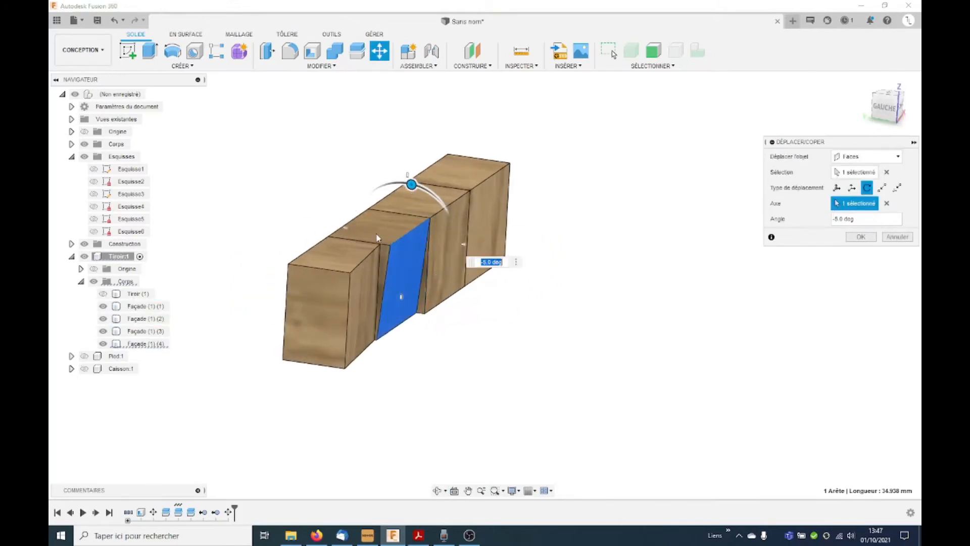
{"action": "scroll", "coordinate": [430, 203], "scroll_direction": "up", "scroll_amount": 4}
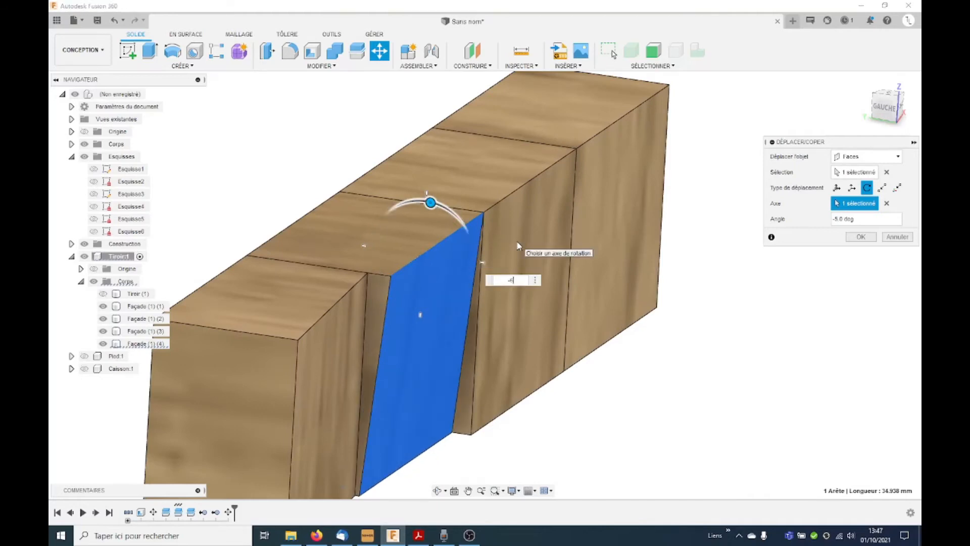
{"action": "key", "text": "Return"}
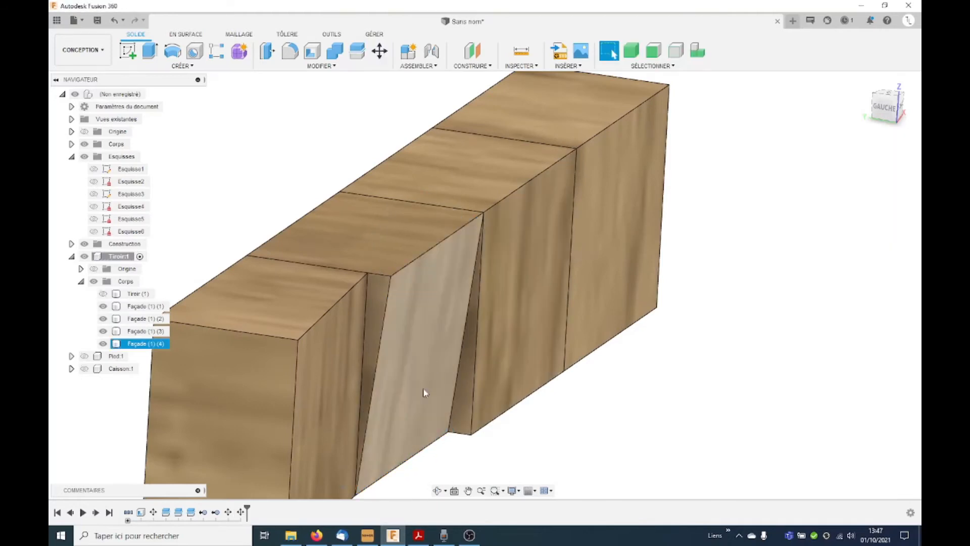
Step: Rotate the third block's front face by -5 degrees about its right vertical edge using Move/Copy
{"action": "scroll", "coordinate": [410, 408], "scroll_direction": "down", "scroll_amount": 2}
{"action": "scroll", "coordinate": [372, 479], "scroll_direction": "up", "scroll_amount": 4}
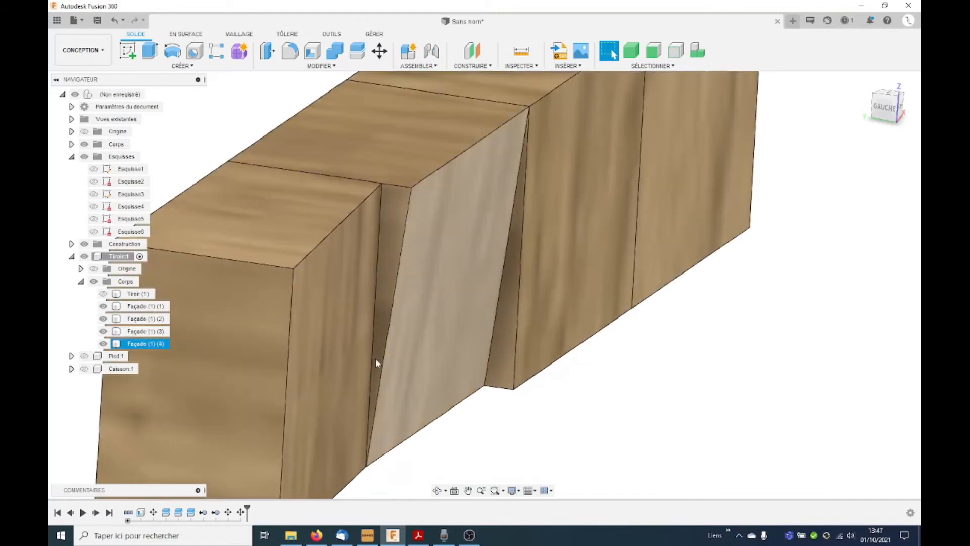
{"action": "scroll", "coordinate": [375, 359], "scroll_direction": "down", "scroll_amount": 3}
{"action": "middle_click_drag", "start_coordinate": [375, 358], "coordinate": [417, 346], "text": "shift"}
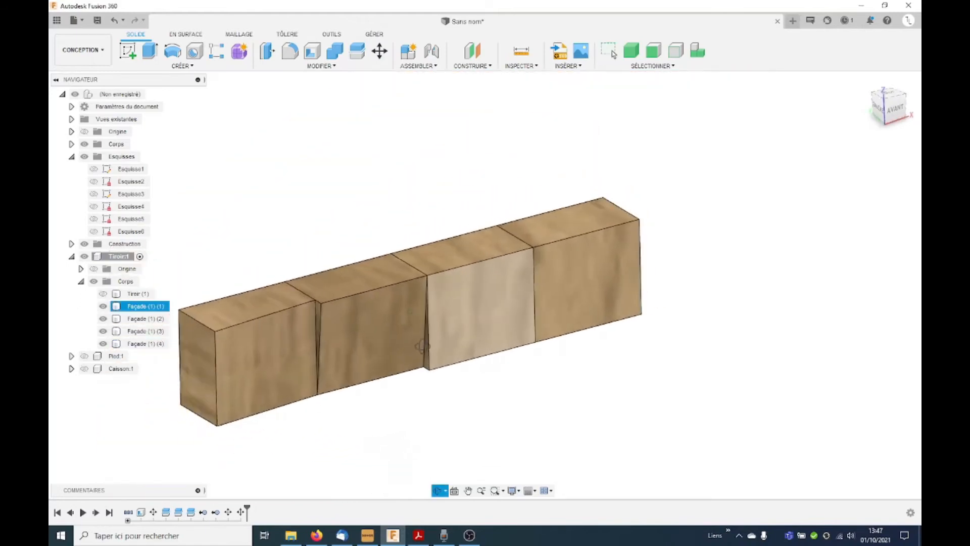
{"action": "scroll", "coordinate": [331, 341], "scroll_direction": "down", "scroll_amount": 2}
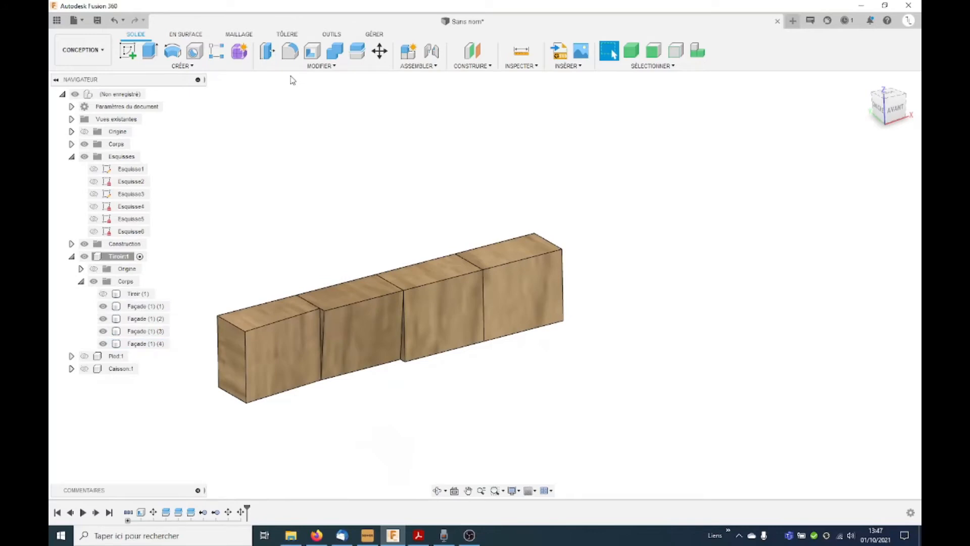
{"action": "left_click", "coordinate": [380, 51]}
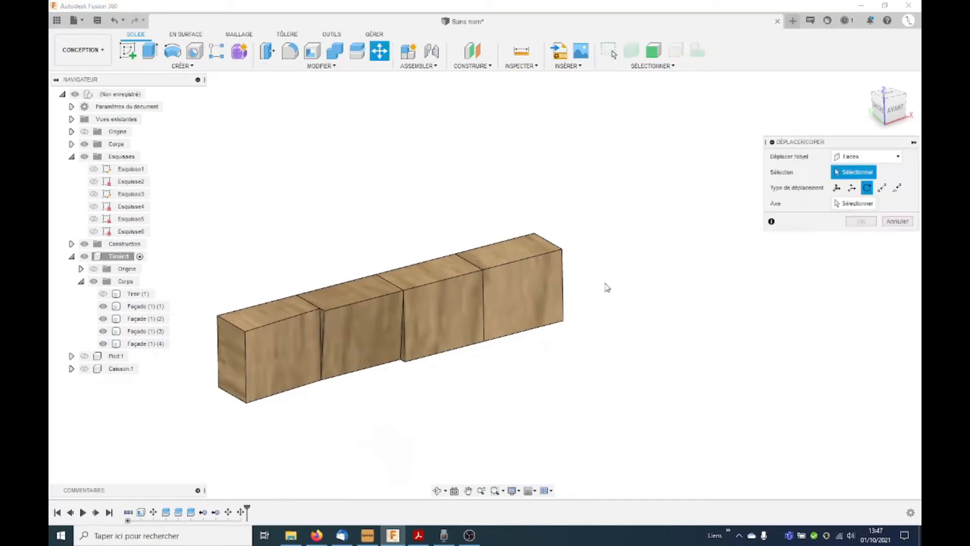
{"action": "left_click", "coordinate": [488, 304]}
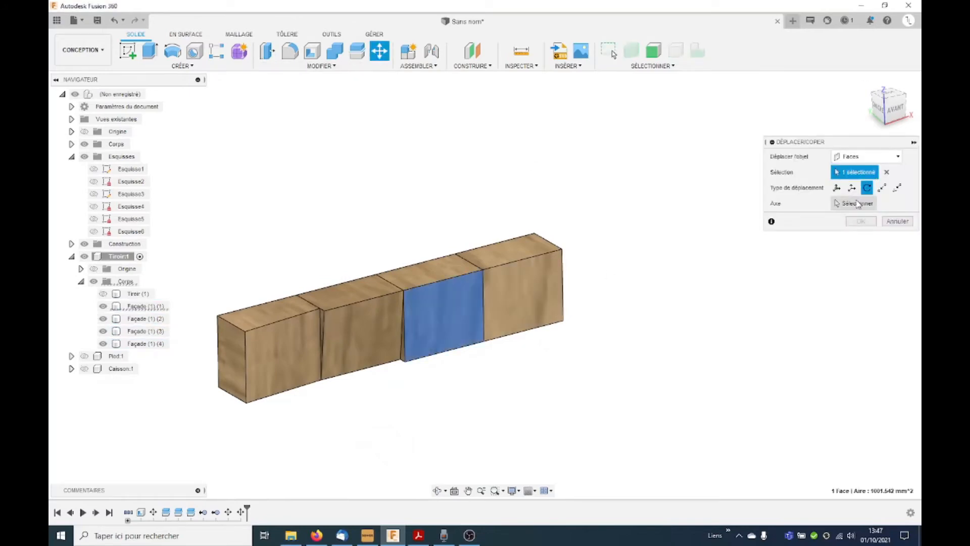
{"action": "left_click", "coordinate": [484, 317]}
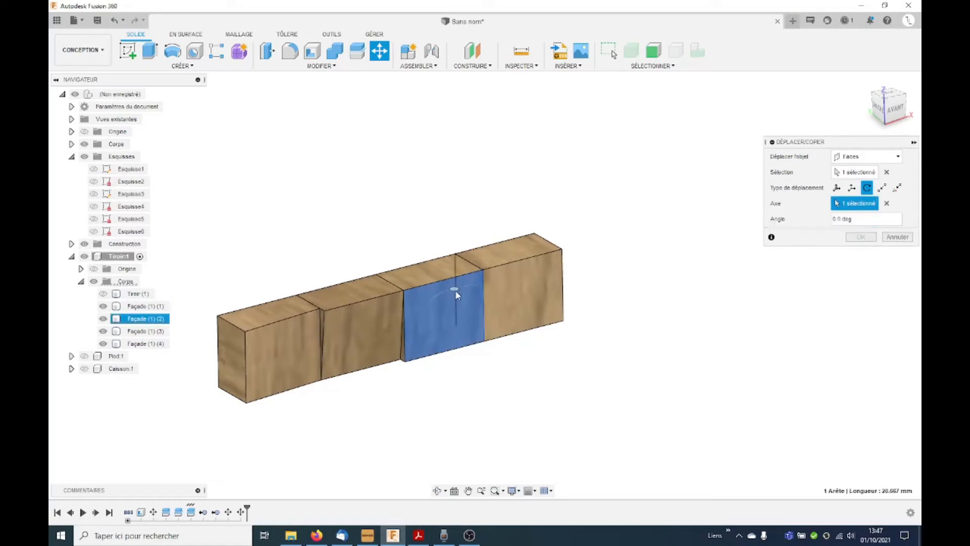
{"action": "left_click_drag", "start_coordinate": [456, 290], "coordinate": [458, 290]}
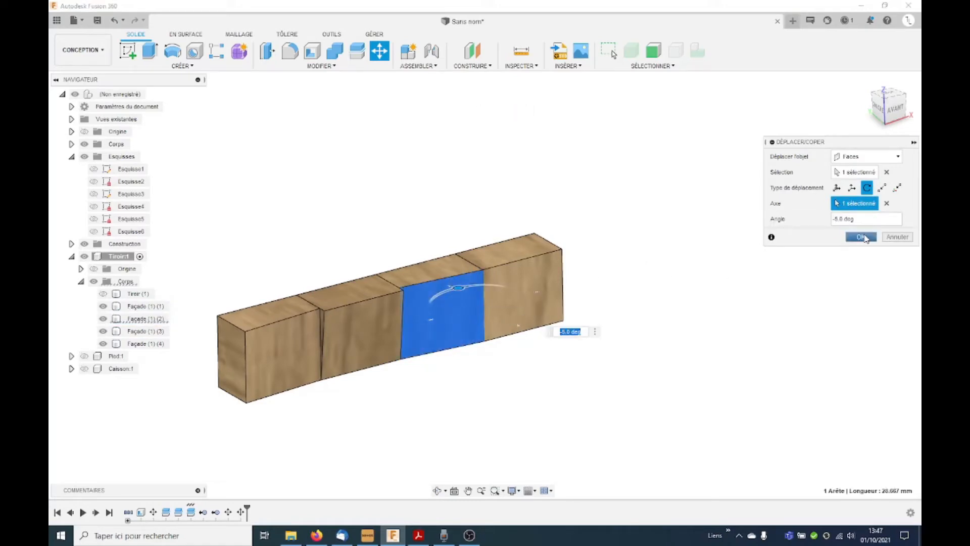
{"action": "left_click", "coordinate": [863, 237]}
Step: Rotate the fourth block's front face by -6 degrees about its bottom edge using Move/Copy
{"action": "left_click", "coordinate": [380, 51]}
{"action": "left_click", "coordinate": [530, 305]}
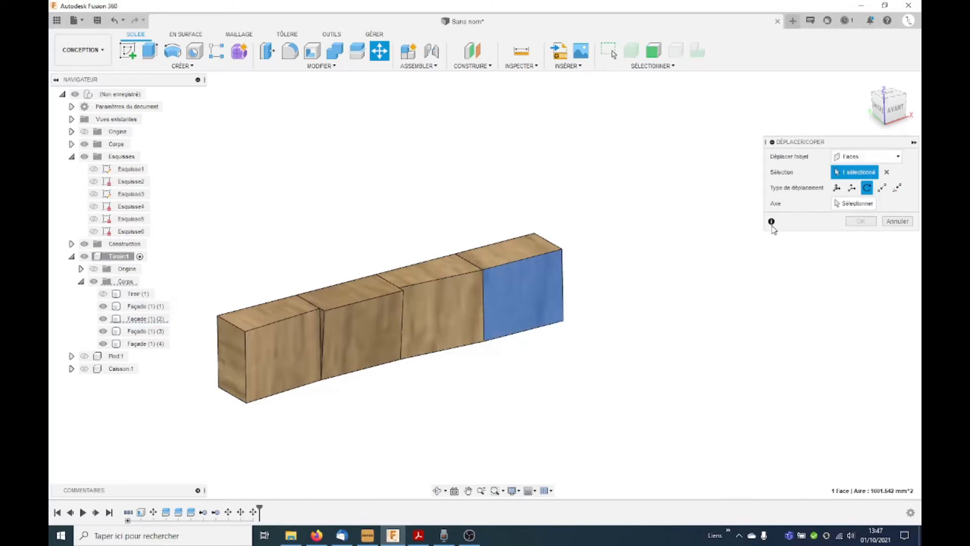
{"action": "left_click", "coordinate": [854, 203]}
{"action": "left_click", "coordinate": [511, 334]}
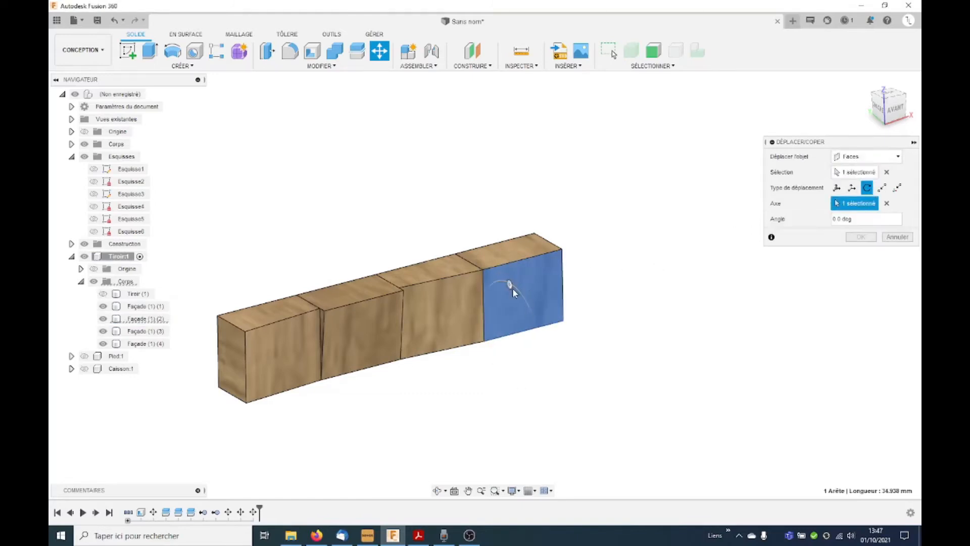
{"action": "left_click_drag", "start_coordinate": [509, 282], "coordinate": [507, 283]}
{"action": "type", "text": "-6"}
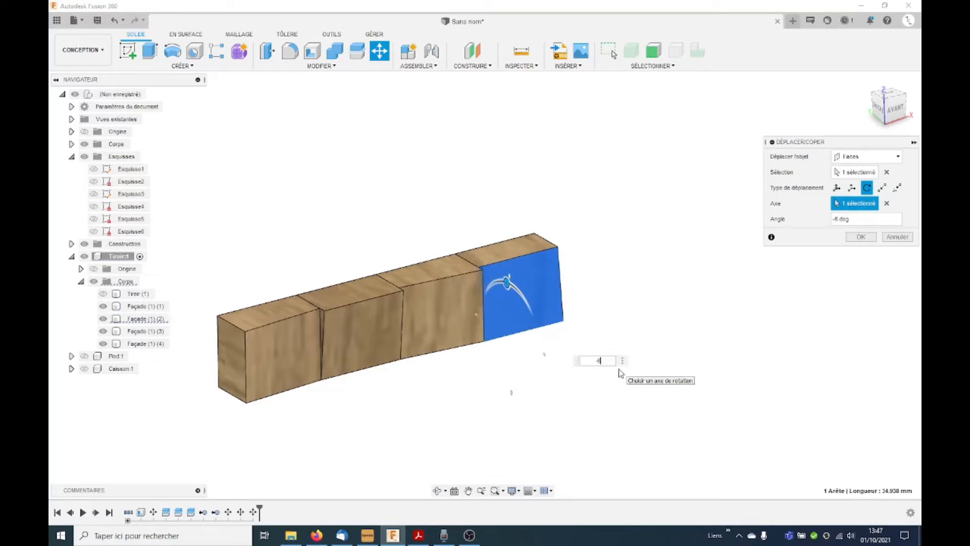
{"action": "key", "text": "Return"}
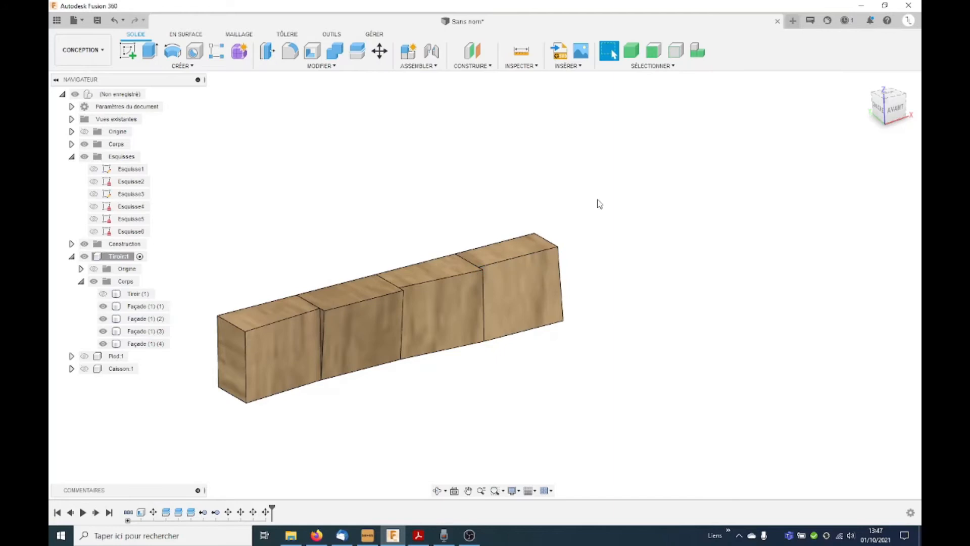
Step: Apply a 3D wood appearance from the library to all four façade blocks
{"action": "scroll", "coordinate": [536, 303], "scroll_direction": "down", "scroll_amount": 3}
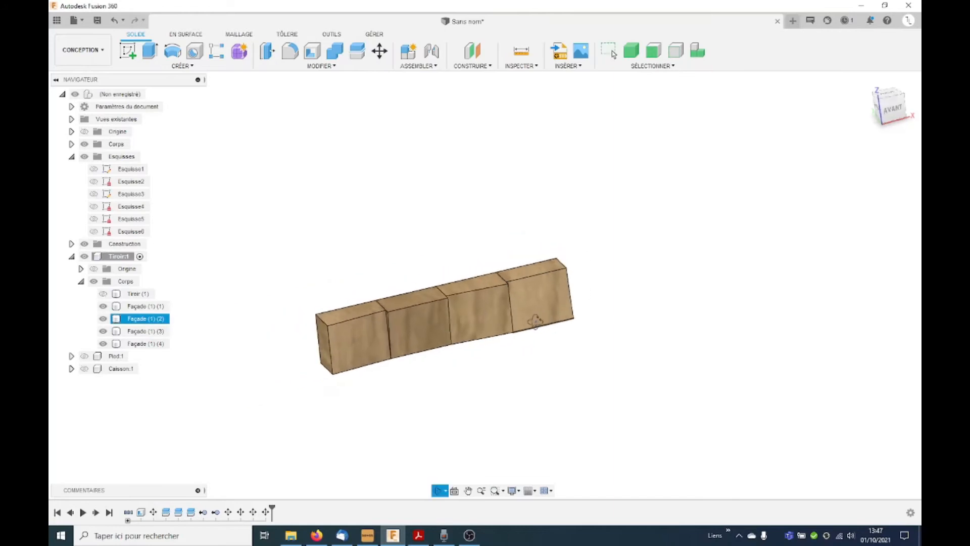
{"action": "left_click", "coordinate": [445, 313]}
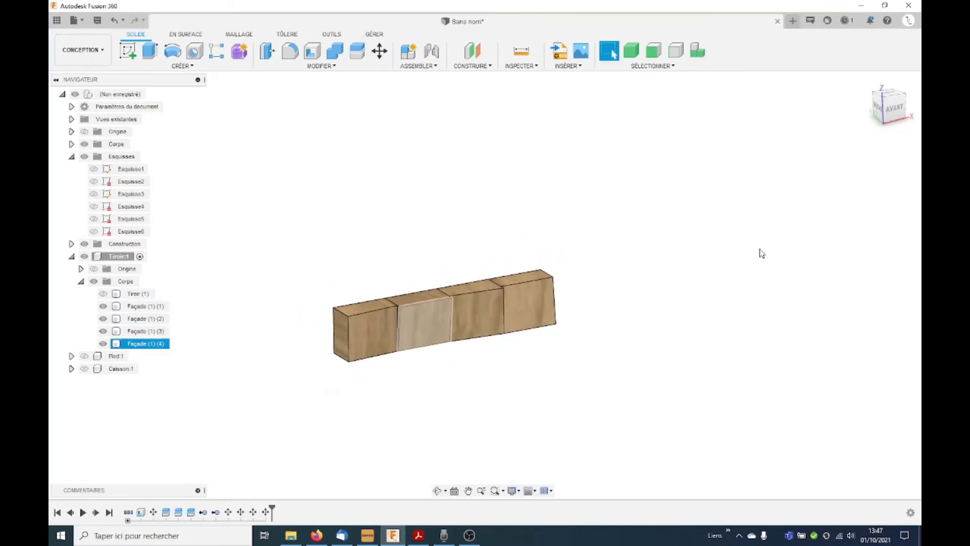
{"action": "key", "text": "a"}
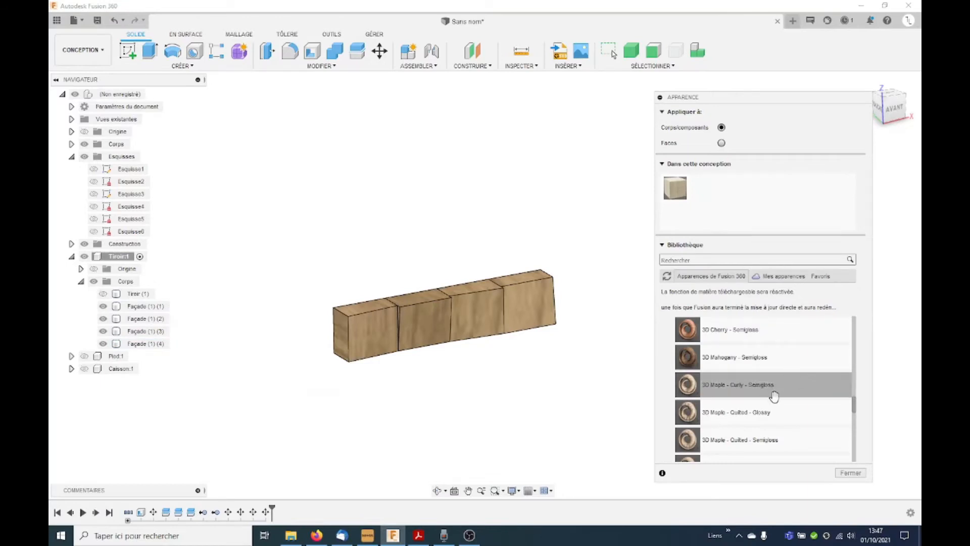
{"action": "left_click_drag", "start_coordinate": [773, 348], "coordinate": [365, 332]}
{"action": "left_click_drag", "start_coordinate": [438, 347], "coordinate": [666, 448]}
{"action": "left_click_drag", "start_coordinate": [701, 194], "coordinate": [419, 324]}
{"action": "left_click_drag", "start_coordinate": [702, 188], "coordinate": [529, 306]}
{"action": "scroll", "coordinate": [477, 331], "scroll_direction": "up", "scroll_amount": 4}
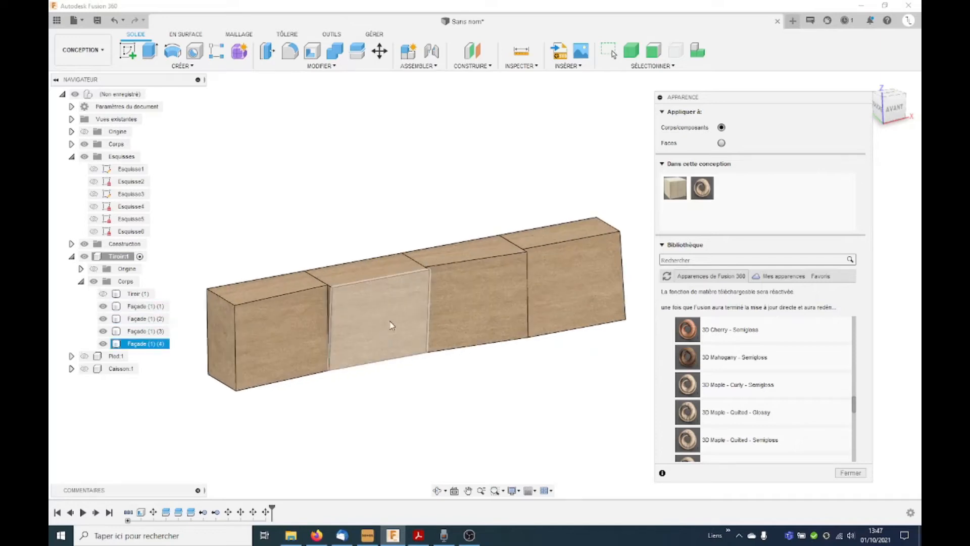
Step: Close the appearance settings and rotate the 3D texture of Façade (1) (4) by 90 degrees about X with the texture map controls
{"action": "middle_click_drag", "start_coordinate": [366, 273], "coordinate": [450, 417], "text": "shift"}
{"action": "left_click", "coordinate": [440, 340]}
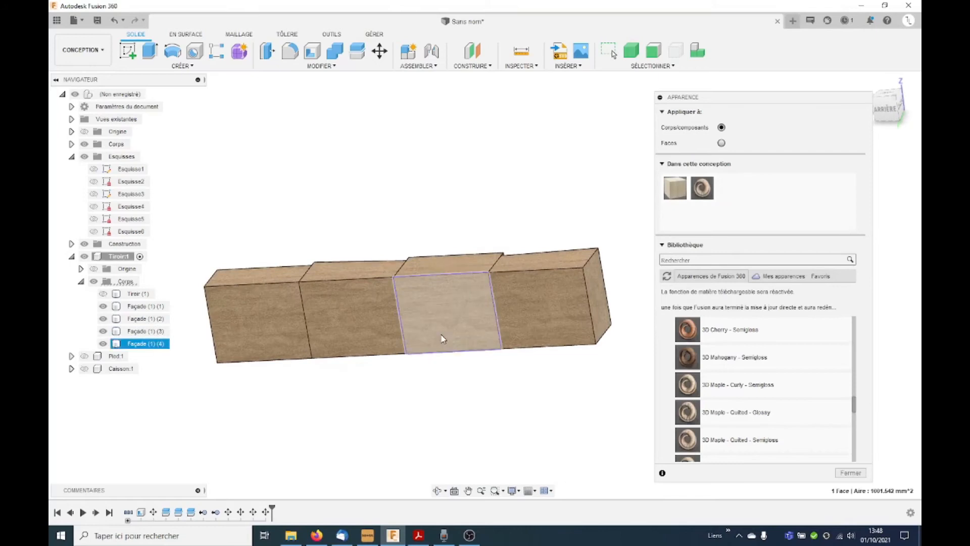
{"action": "right_click", "coordinate": [439, 334]}
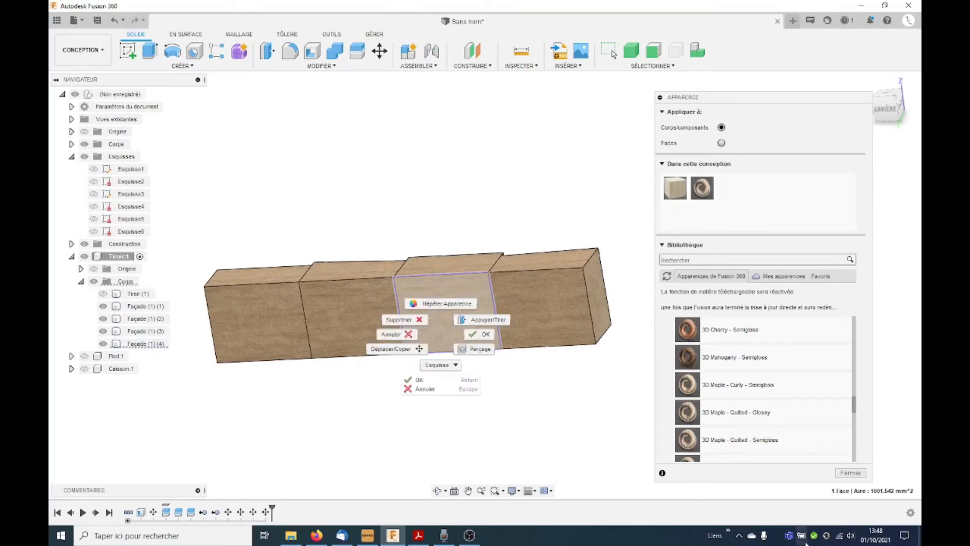
{"action": "left_click", "coordinate": [584, 406]}
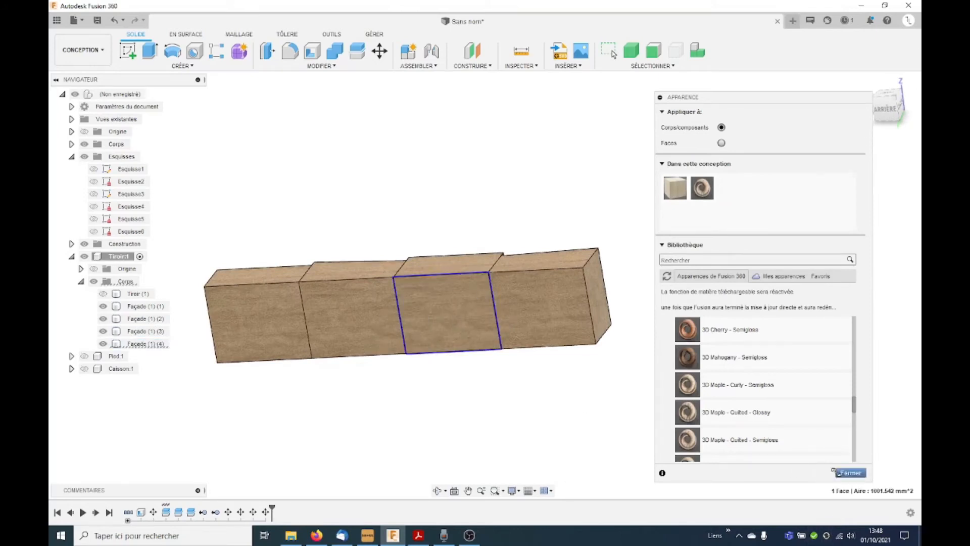
{"action": "left_click", "coordinate": [848, 472]}
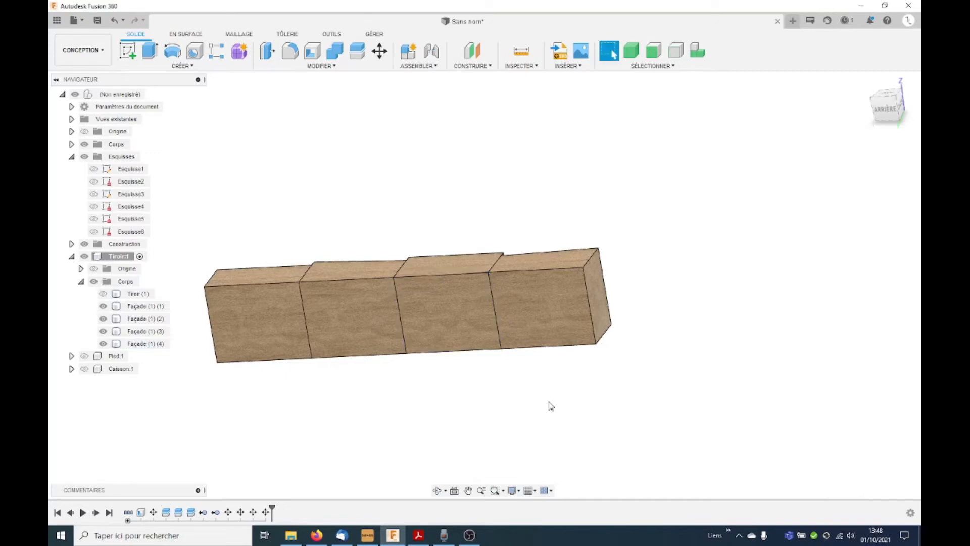
{"action": "right_click", "coordinate": [442, 309]}
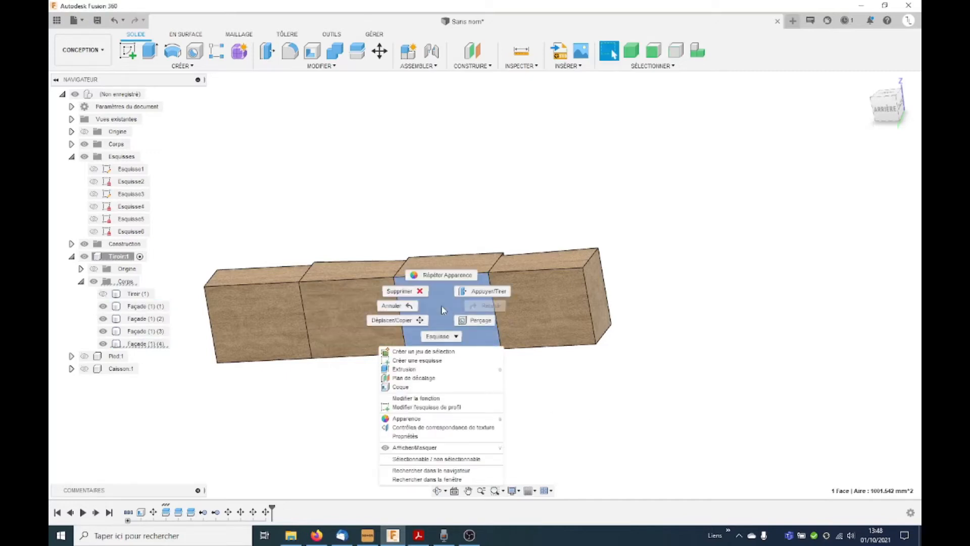
{"action": "left_click", "coordinate": [445, 427]}
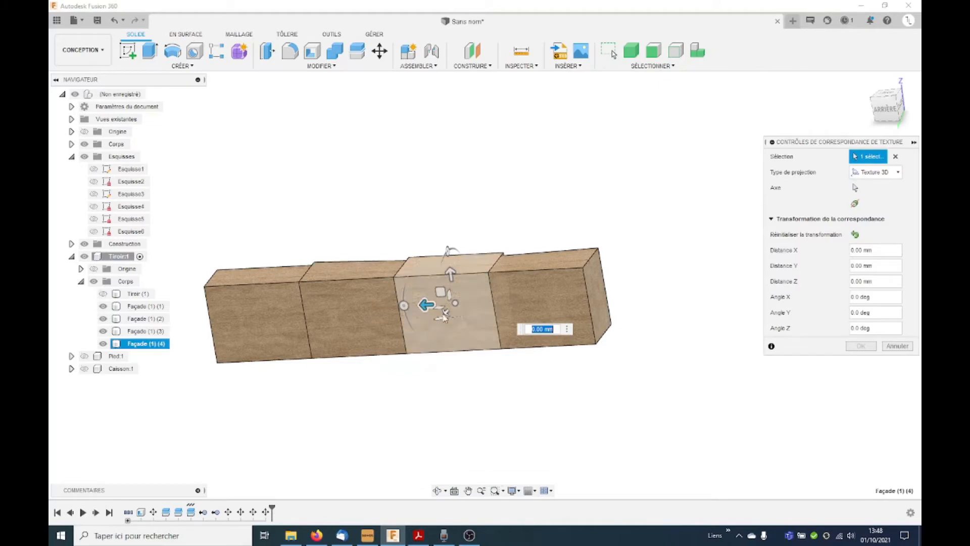
{"action": "left_click_drag", "start_coordinate": [404, 305], "coordinate": [459, 356]}
{"action": "left_click", "coordinate": [871, 347]}
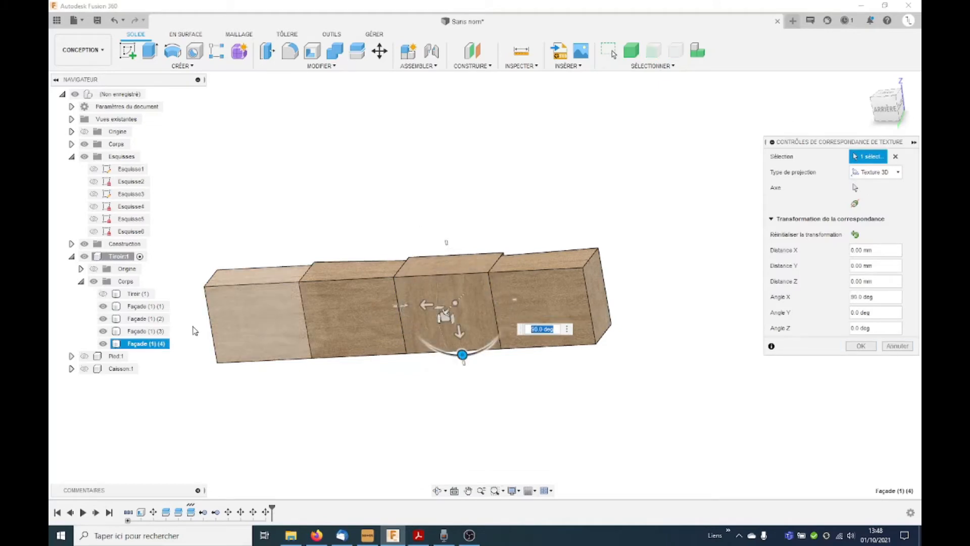
Step: Rotate the 3D wood texture of the fourth block, Façade (1) (2), about X with the texture map controls
{"action": "left_click", "coordinate": [266, 326]}
{"action": "left_click_drag", "start_coordinate": [215, 316], "coordinate": [229, 338]}
{"action": "key", "text": "Return"}
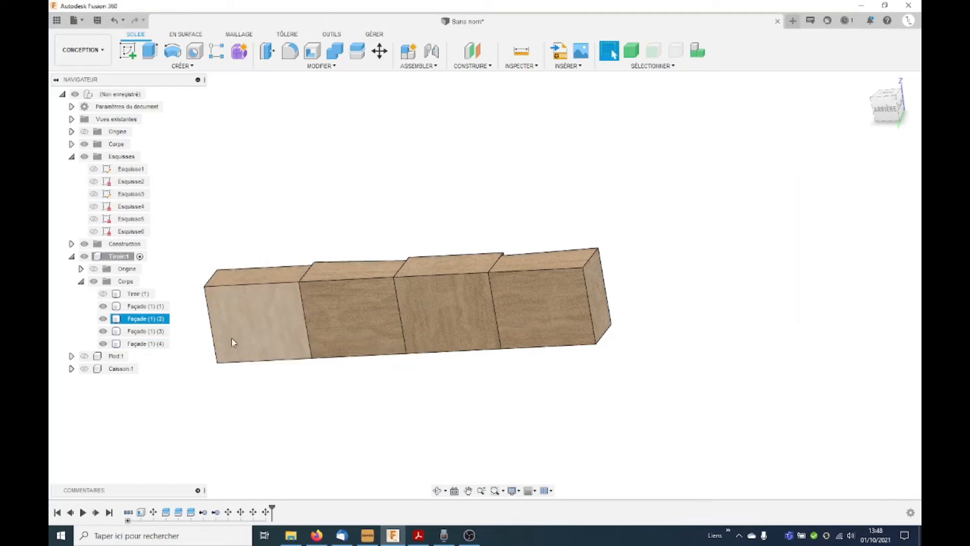
Step: Measure the distance between the outer top corners of the block row and the length of the end block's vertical edge
{"action": "middle_click_drag", "start_coordinate": [527, 288], "coordinate": [388, 297], "text": "shift"}
{"action": "scroll", "coordinate": [387, 297], "scroll_direction": "down", "scroll_amount": 5}
{"action": "middle_click_drag", "start_coordinate": [534, 285], "coordinate": [548, 305], "text": "shift"}
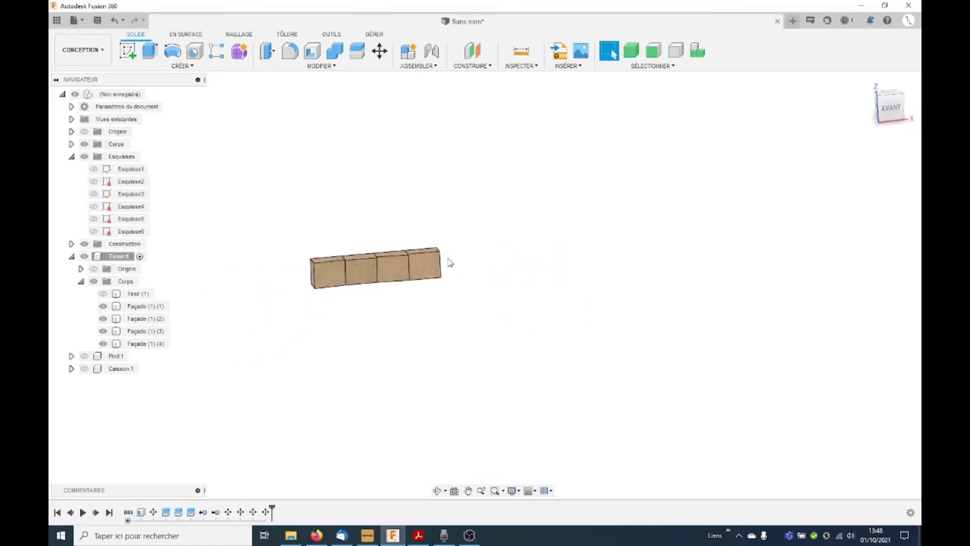
{"action": "middle_click_drag", "start_coordinate": [435, 248], "coordinate": [415, 254], "text": "shift"}
{"action": "scroll", "coordinate": [415, 254], "scroll_direction": "up", "scroll_amount": 4}
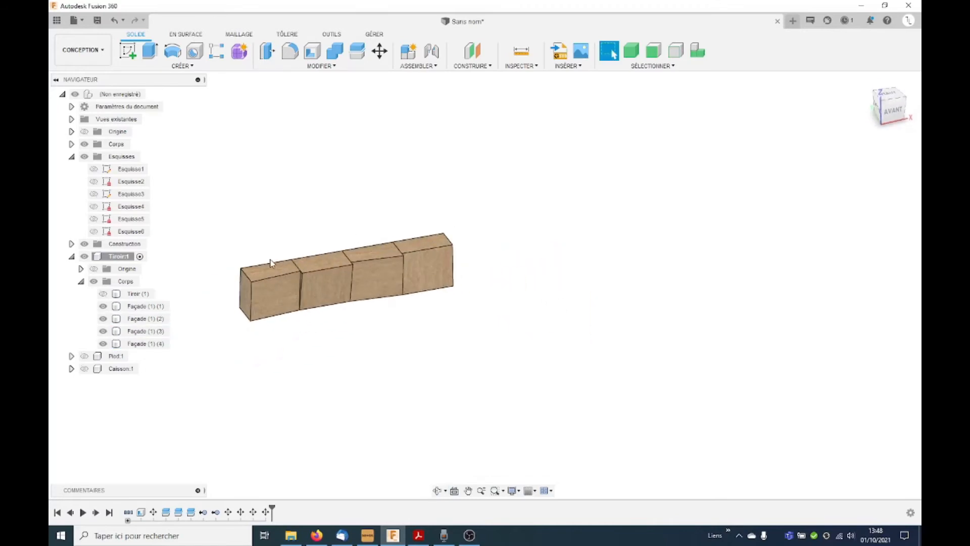
{"action": "left_click", "coordinate": [241, 268]}
{"action": "left_click", "coordinate": [443, 233], "text": "ctrl"}
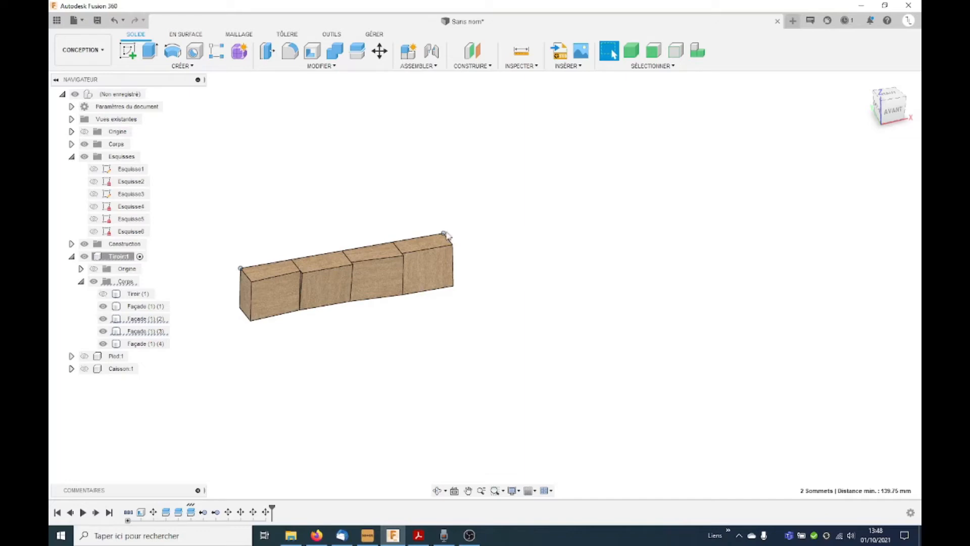
{"action": "left_click", "coordinate": [241, 302]}
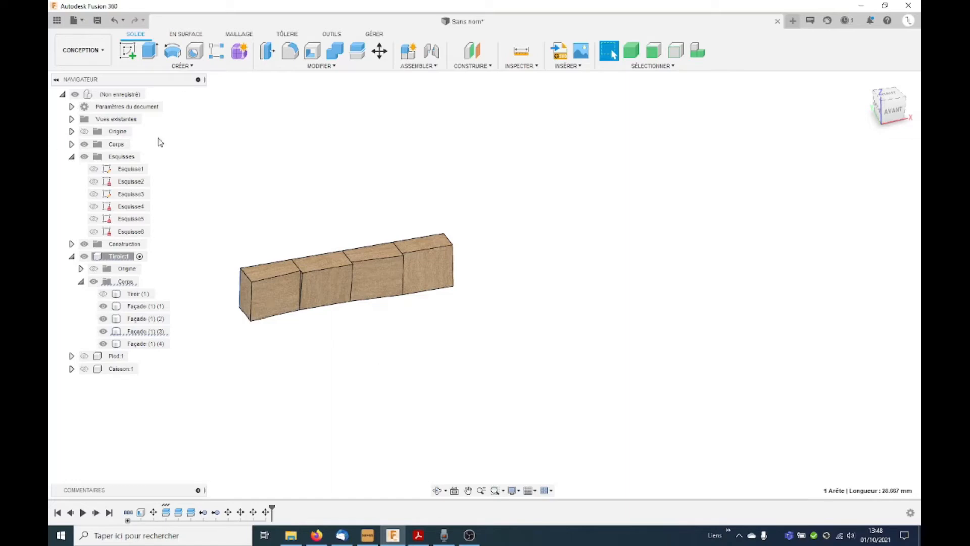
Step: Set up a rectangular pattern of the four block bodies upward along the end block's vertical edge, with a distance of -30 mm
{"action": "middle_click_drag", "start_coordinate": [293, 314], "coordinate": [383, 320], "text": "shift"}
{"action": "left_click", "coordinate": [185, 66]}
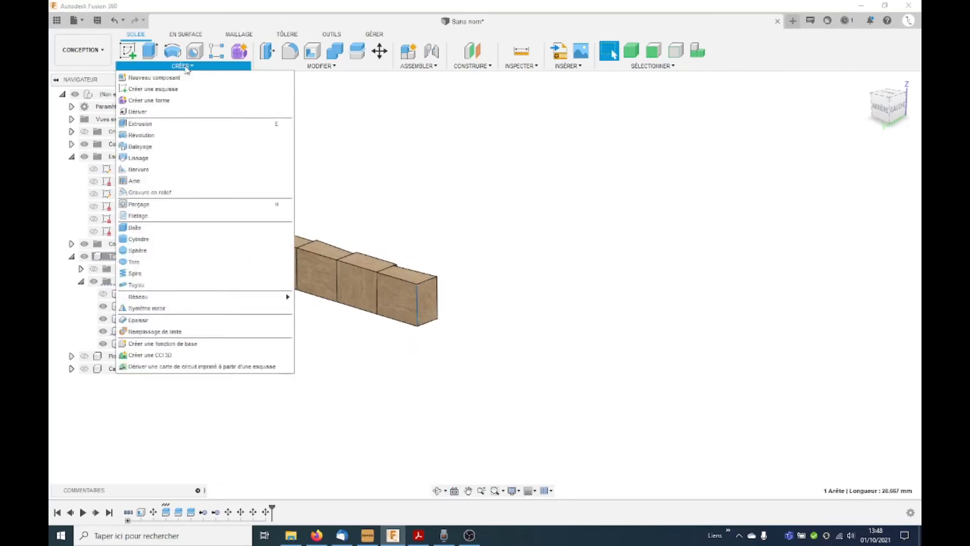
{"action": "left_click", "coordinate": [218, 50]}
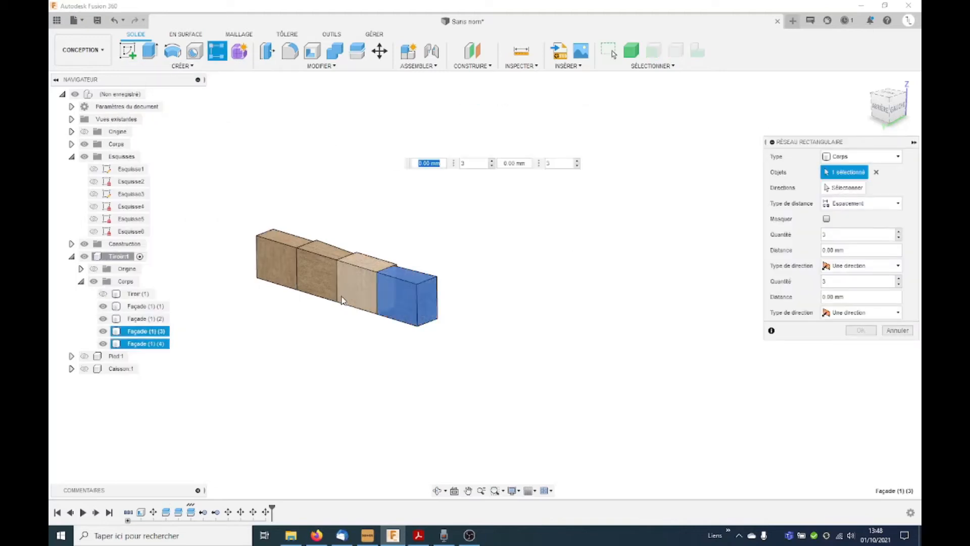
{"action": "left_click", "coordinate": [357, 287]}
{"action": "left_click", "coordinate": [322, 284]}
{"action": "left_click", "coordinate": [275, 268]}
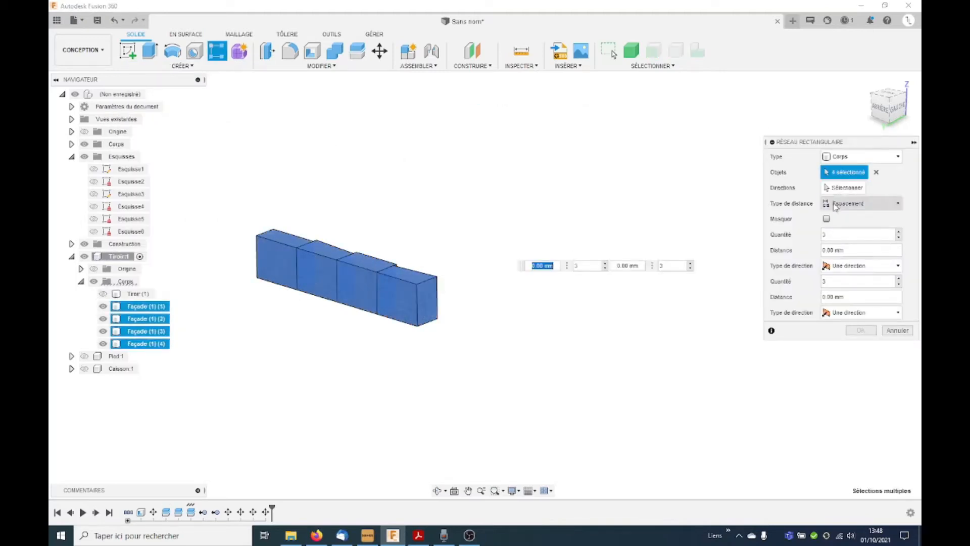
{"action": "left_click", "coordinate": [835, 191]}
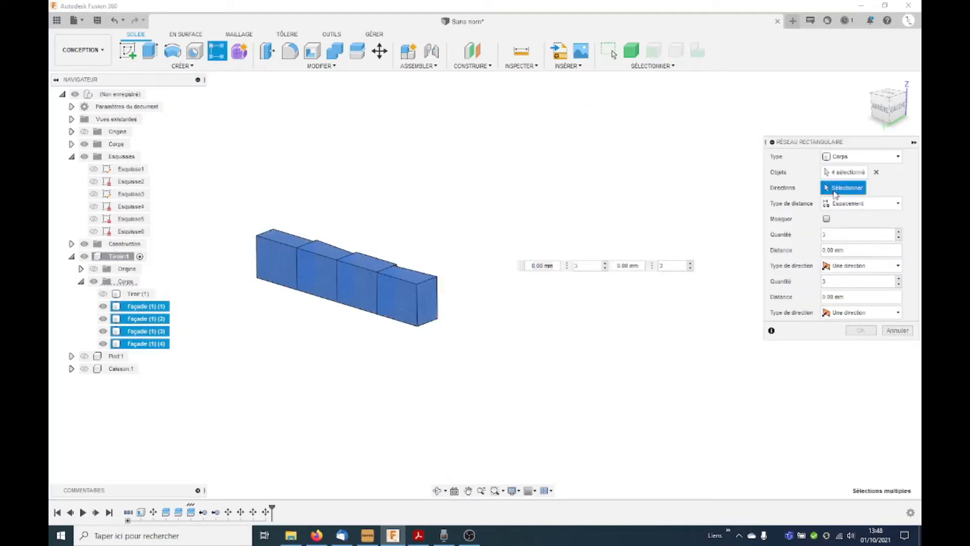
{"action": "left_click", "coordinate": [417, 301]}
{"action": "middle_click_drag", "start_coordinate": [387, 344], "coordinate": [308, 328], "text": "shift"}
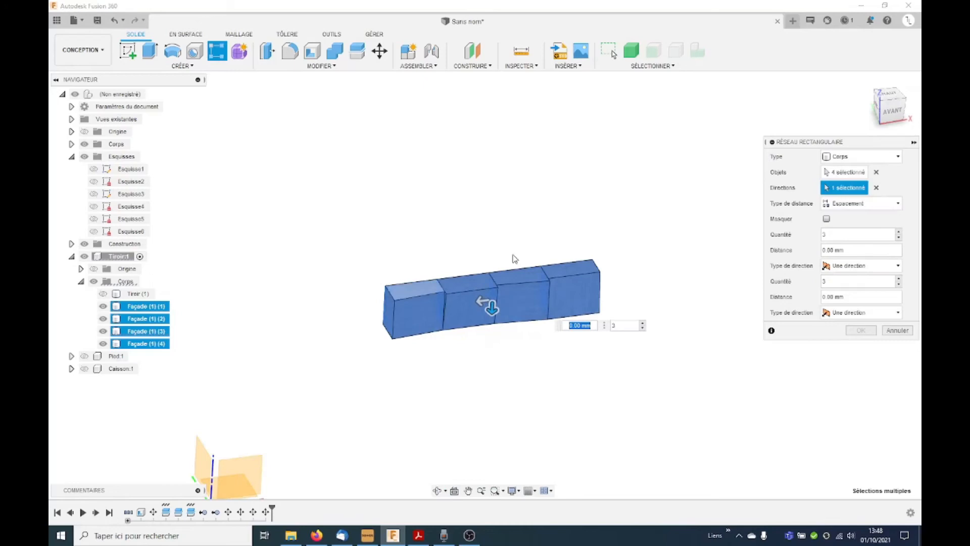
{"action": "left_click_drag", "start_coordinate": [494, 309], "coordinate": [498, 265]}
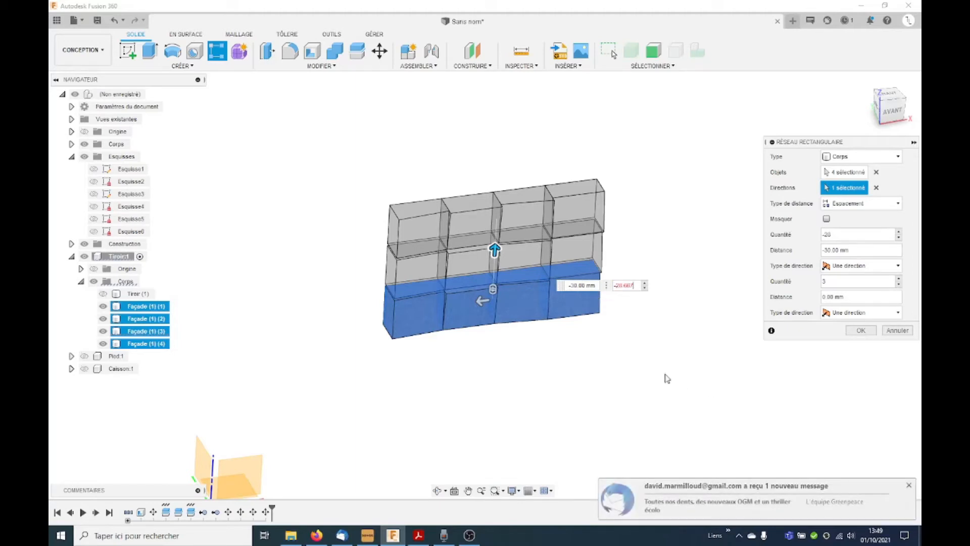
Step: Set the rectangular pattern's spacing to -28.667 mm with a quantity of 3
{"action": "left_click_drag", "start_coordinate": [634, 288], "coordinate": [588, 285]}
{"action": "key", "text": "BackSpace"}
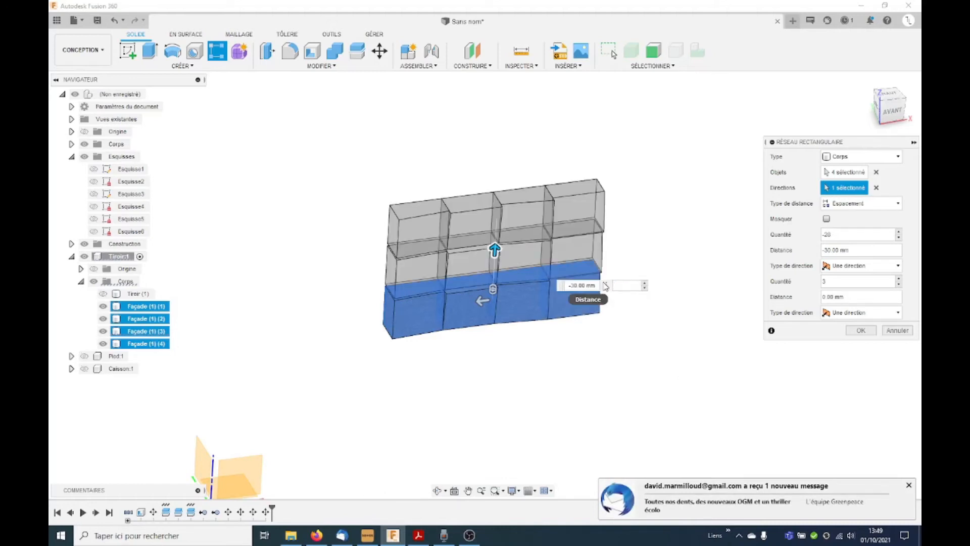
{"action": "double_click", "coordinate": [584, 285]}
{"action": "type", "text": "-28.667"}
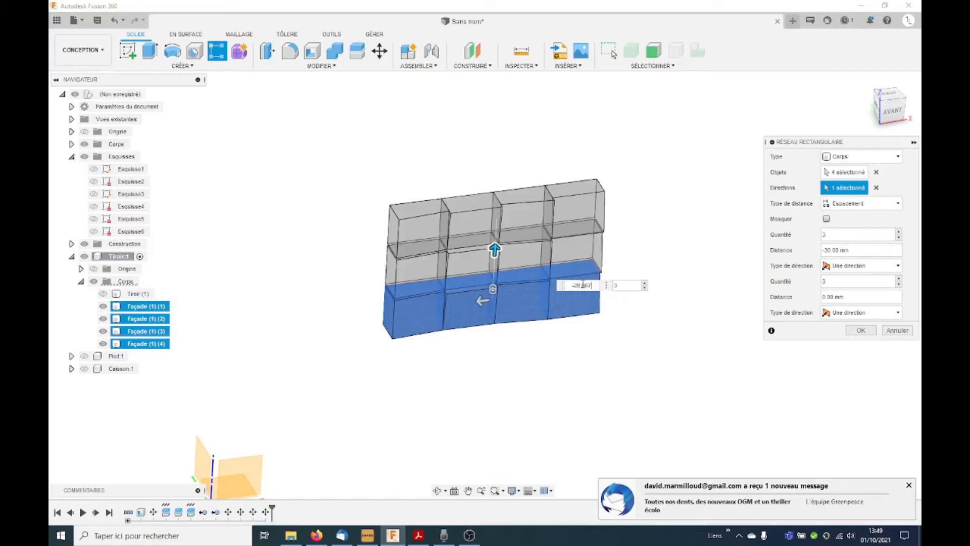
{"action": "scroll", "coordinate": [427, 290], "scroll_direction": "up", "scroll_amount": 3}
{"action": "middle_click_drag", "start_coordinate": [426, 290], "coordinate": [426, 266], "text": "shift"}
{"action": "scroll", "coordinate": [429, 298], "scroll_direction": "down", "scroll_amount": 5}
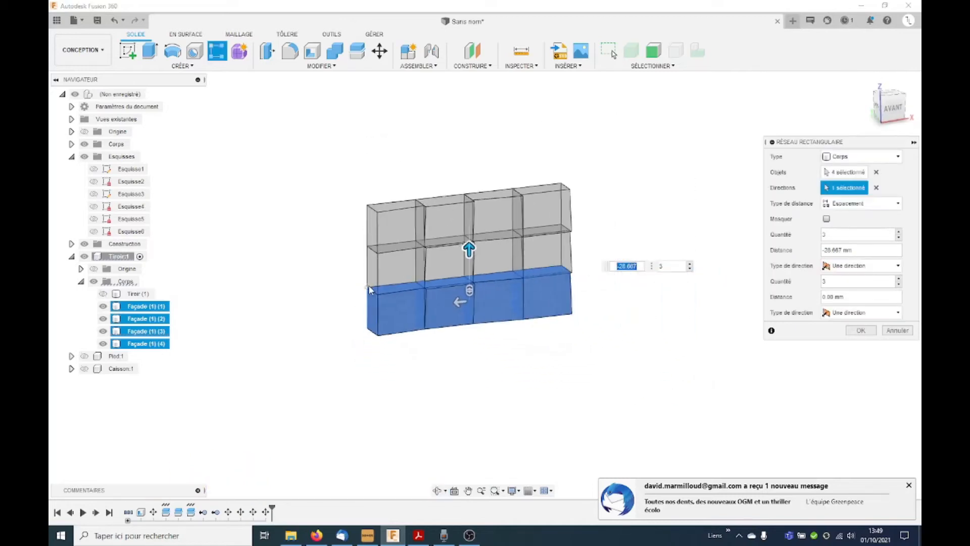
Step: Add a second direction to the rectangular pattern along the block row, with a spacing of -139.75 mm and a quantity of 5
{"action": "left_click_drag", "start_coordinate": [430, 298], "coordinate": [561, 289]}
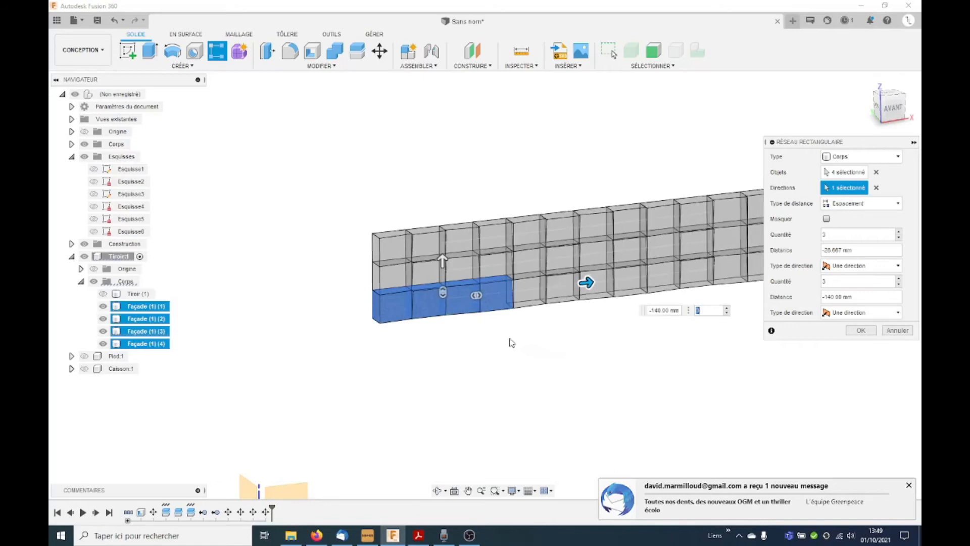
{"action": "left_click", "coordinate": [677, 311]}
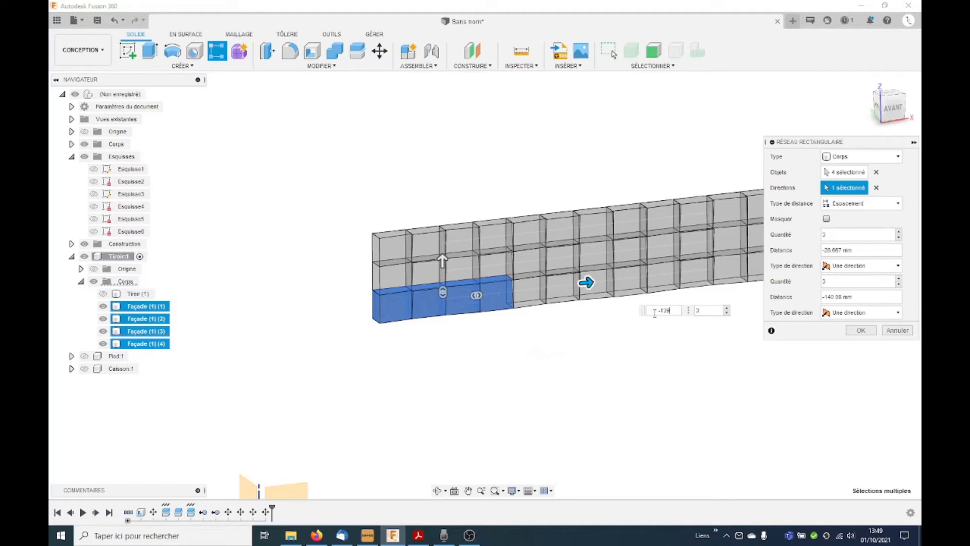
{"action": "scroll", "coordinate": [295, 317], "scroll_direction": "down", "scroll_amount": 3}
{"action": "mouse_move", "coordinate": [534, 351]}
{"action": "middle_mouse_down", "text": "shift"}
{"action": "mouse_move", "coordinate": [544, 353]}
{"action": "mouse_move", "coordinate": [533, 362]}
{"action": "middle_mouse_up", "text": "shift"}
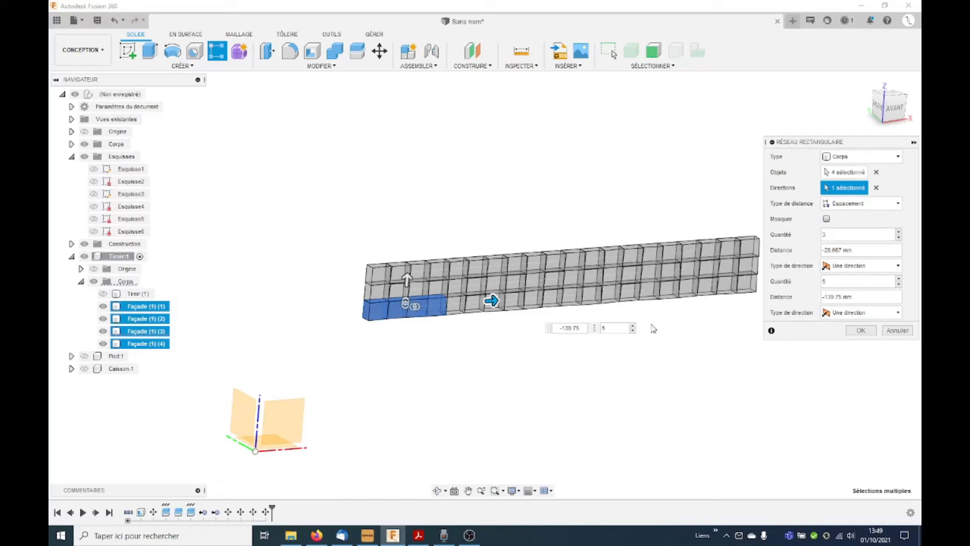
{"action": "left_click", "coordinate": [860, 330]}
{"action": "middle_click_drag", "start_coordinate": [591, 341], "coordinate": [619, 349], "text": "shift"}
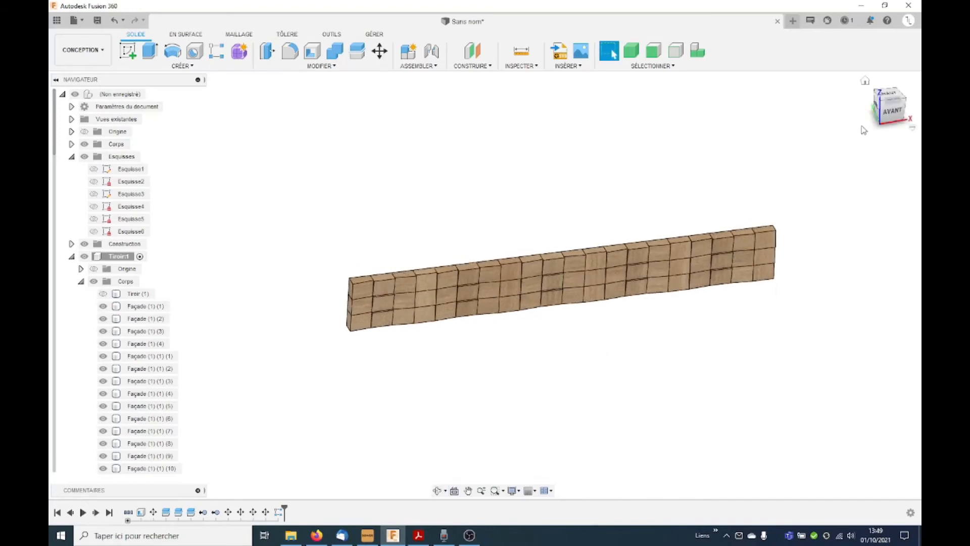
Step: Move all the block bodies of the upper two rows along X by -139.75/4 mm, offsetting them from the bottom row
{"action": "left_click", "coordinate": [894, 111]}
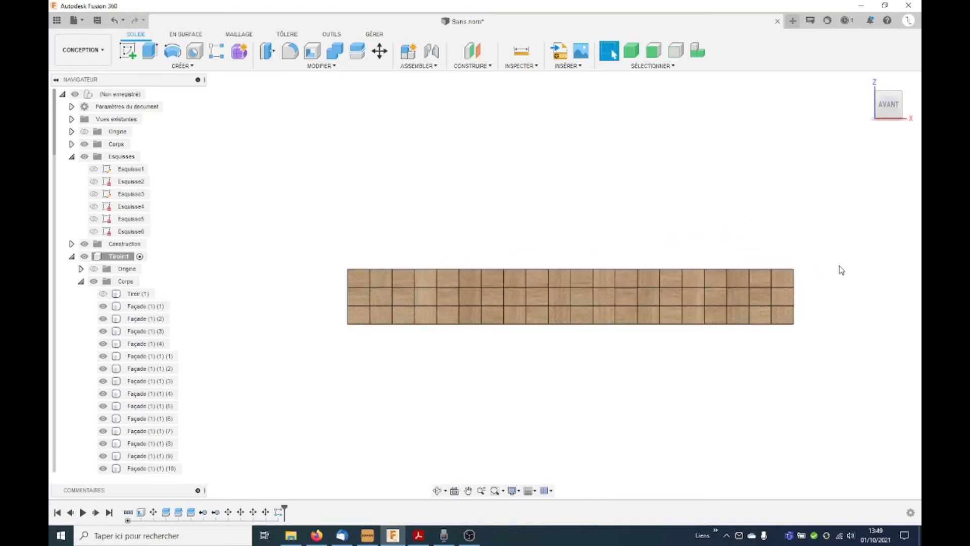
{"action": "left_click_drag", "start_coordinate": [786, 281], "coordinate": [291, 254]}
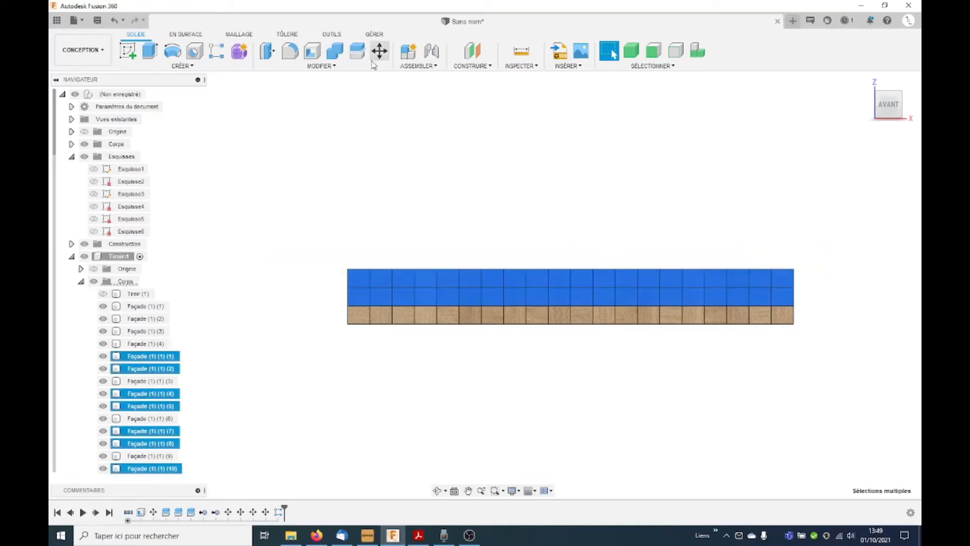
{"action": "key", "text": "m"}
{"action": "left_click", "coordinate": [837, 187]}
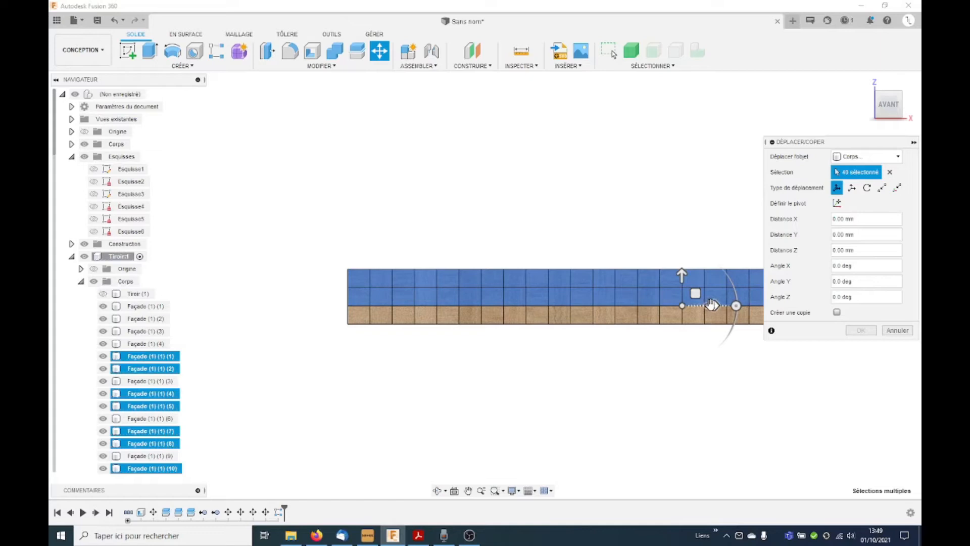
{"action": "left_click_drag", "start_coordinate": [713, 304], "coordinate": [682, 309]}
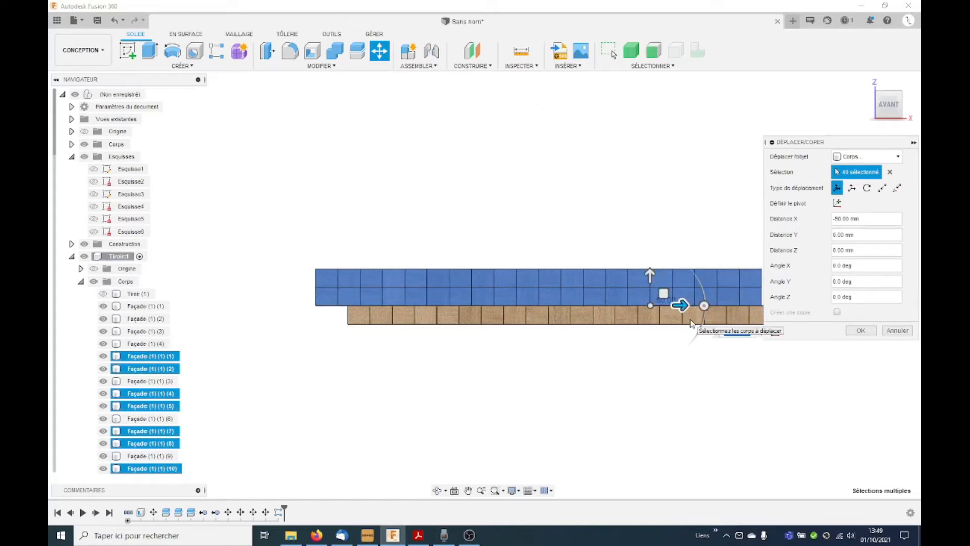
{"action": "type", "text": "-13.75 / 4 ) * 1"}
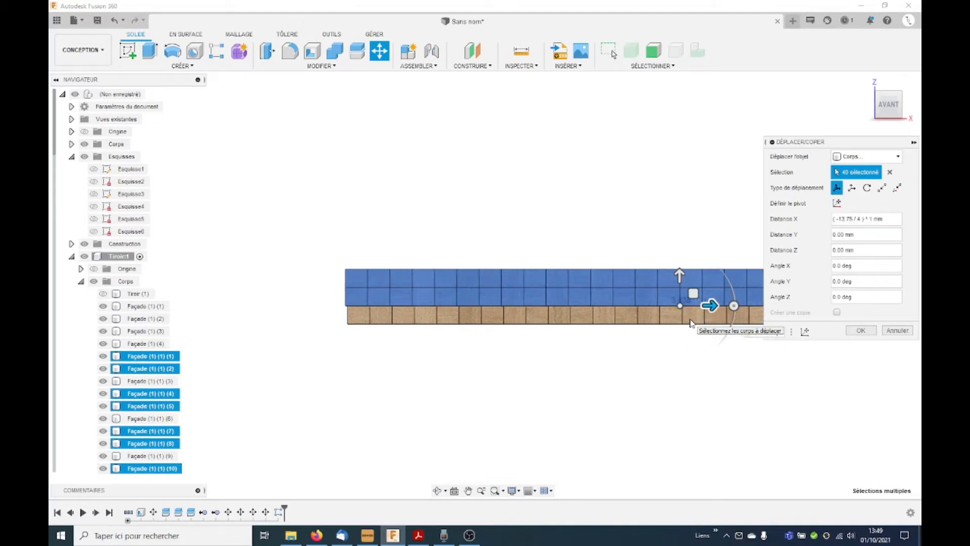
{"action": "scroll", "coordinate": [229, 370], "scroll_direction": "down", "scroll_amount": 4}
{"action": "middle_click_drag", "start_coordinate": [412, 358], "coordinate": [414, 407], "text": "shift"}
{"action": "scroll", "coordinate": [536, 313], "scroll_direction": "up", "scroll_amount": 3}
{"action": "middle_click_drag", "start_coordinate": [597, 304], "coordinate": [613, 240], "text": "shift"}
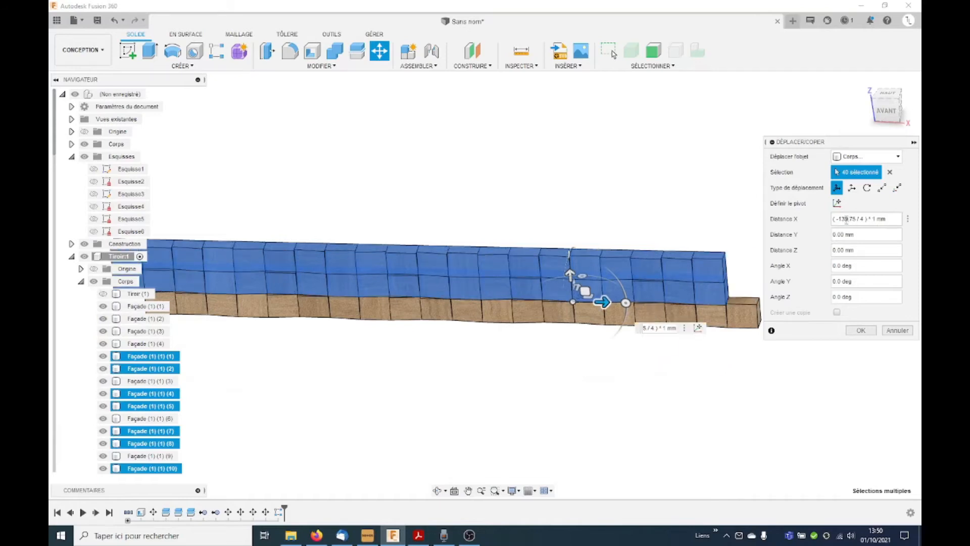
{"action": "left_click", "coordinate": [862, 330]}
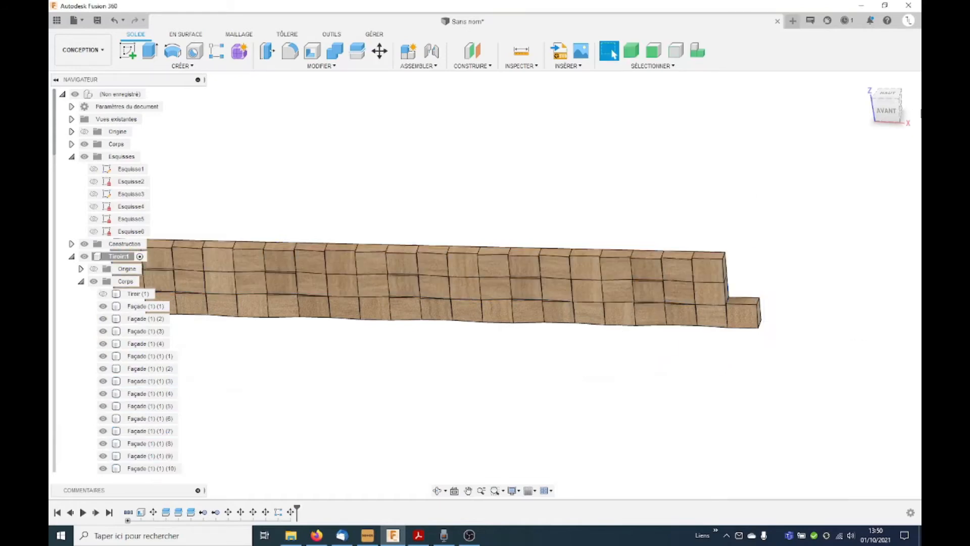
Step: Move only the top row of block bodies a further 139.75/4 mm in the same direction, staggering it against the middle row
{"action": "left_click", "coordinate": [379, 51]}
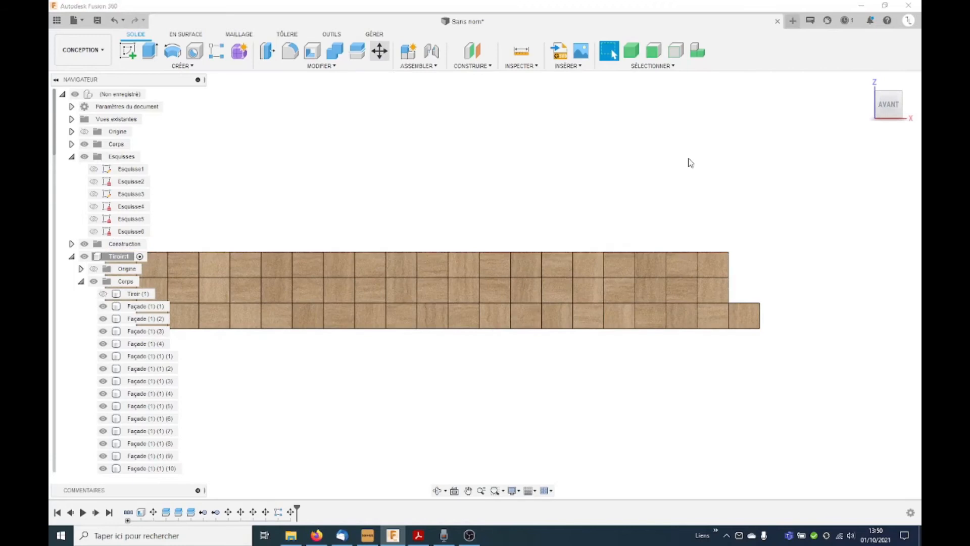
{"action": "left_click_drag", "start_coordinate": [712, 228], "coordinate": [232, 207]}
{"action": "left_click", "coordinate": [864, 156]}
{"action": "left_click", "coordinate": [853, 181]}
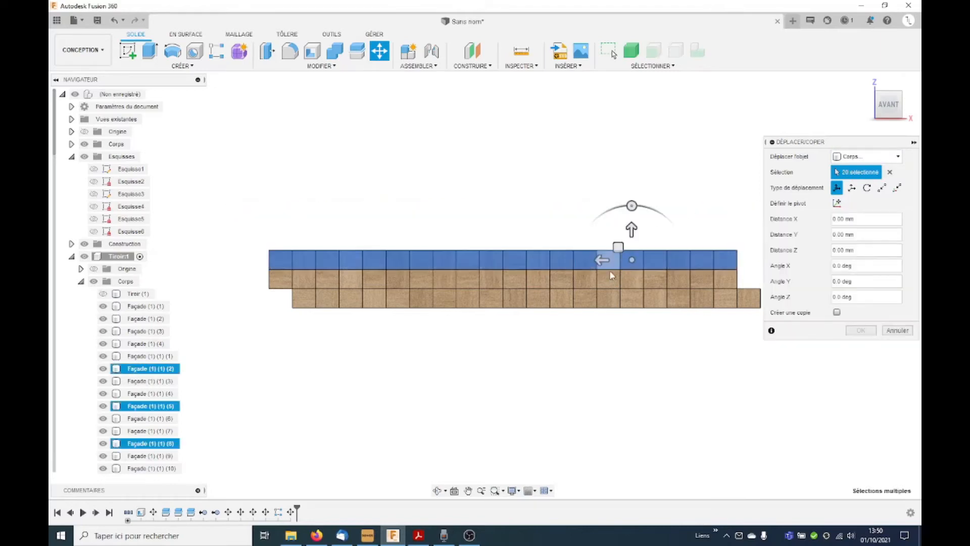
{"action": "left_click_drag", "start_coordinate": [601, 260], "coordinate": [571, 259]}
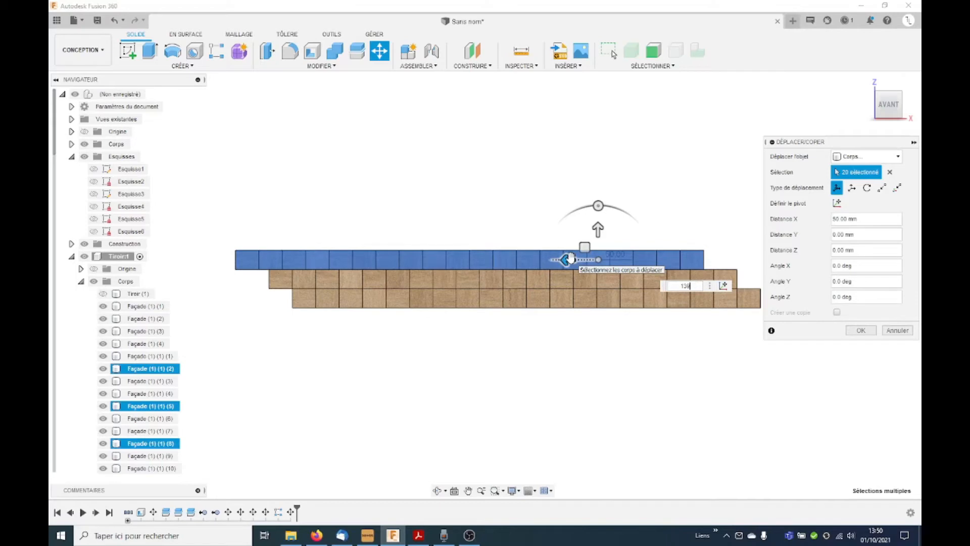
{"action": "type", "text": "139"}
{"action": "key", "text": "Return"}
{"action": "type", "text": ".75/2"}
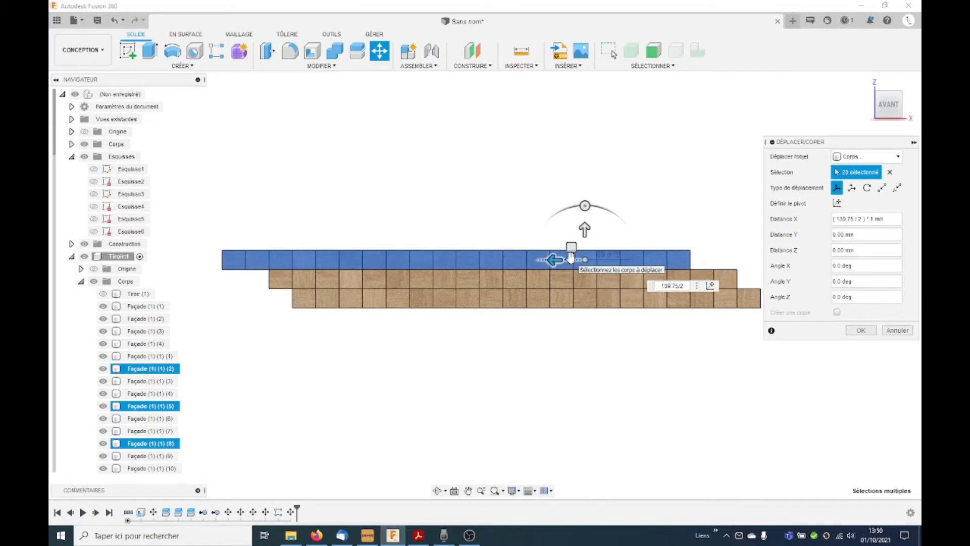
{"action": "key", "text": "Return"}
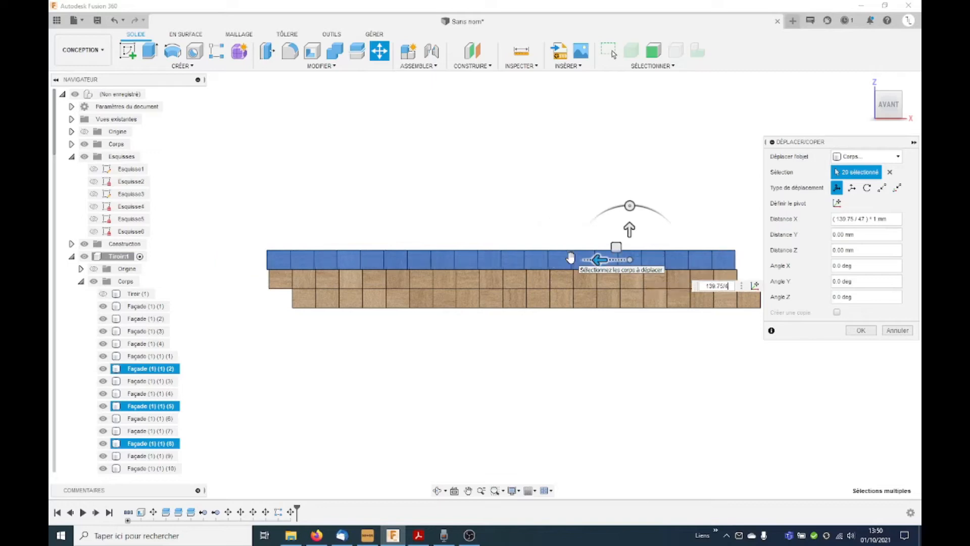
{"action": "key", "text": "Return"}
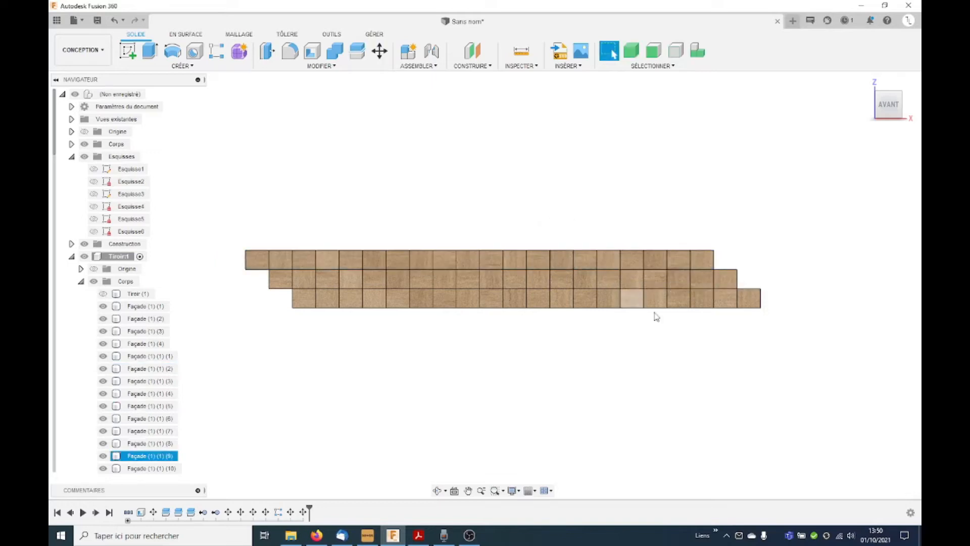
{"action": "middle_click_drag", "start_coordinate": [544, 355], "coordinate": [599, 259], "text": "shift"}
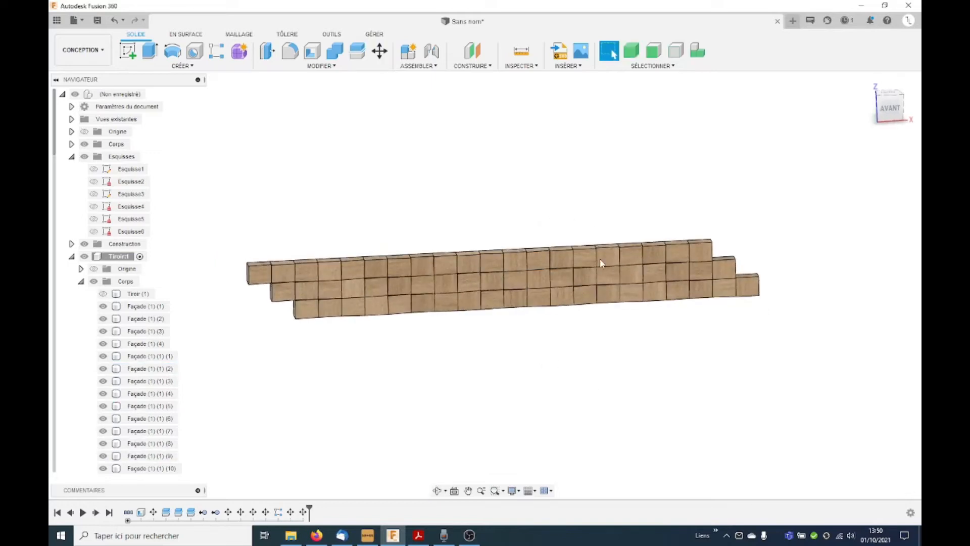
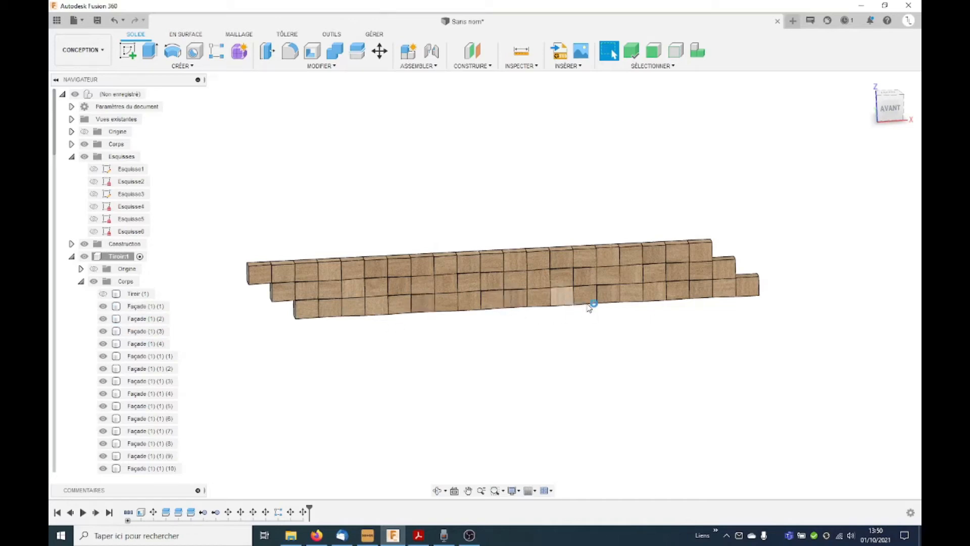
Step: Delete the block bodies at both staggered ends of the drawer front, leaving three rows with flush vertical ends
{"action": "left_click", "coordinate": [677, 296]}
{"action": "left_click", "coordinate": [702, 291]}
{"action": "left_click", "coordinate": [723, 289]}
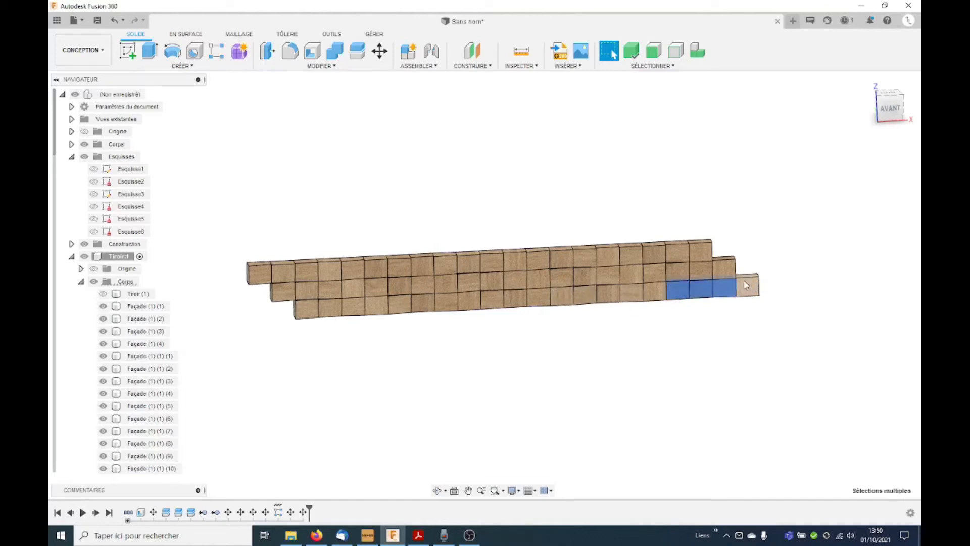
{"action": "left_click", "coordinate": [747, 285]}
{"action": "left_click", "coordinate": [724, 268]}
{"action": "left_click", "coordinate": [678, 278]}
{"action": "left_click", "coordinate": [678, 253]}
{"action": "left_click", "coordinate": [702, 251]}
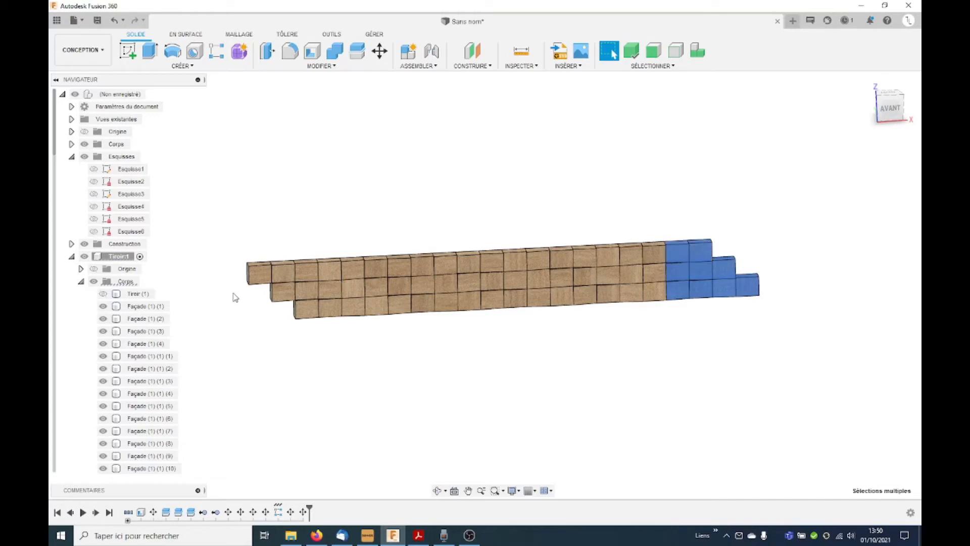
{"action": "left_click", "coordinate": [280, 291]}
{"action": "left_click", "coordinate": [260, 273]}
{"action": "right_click", "coordinate": [261, 276]}
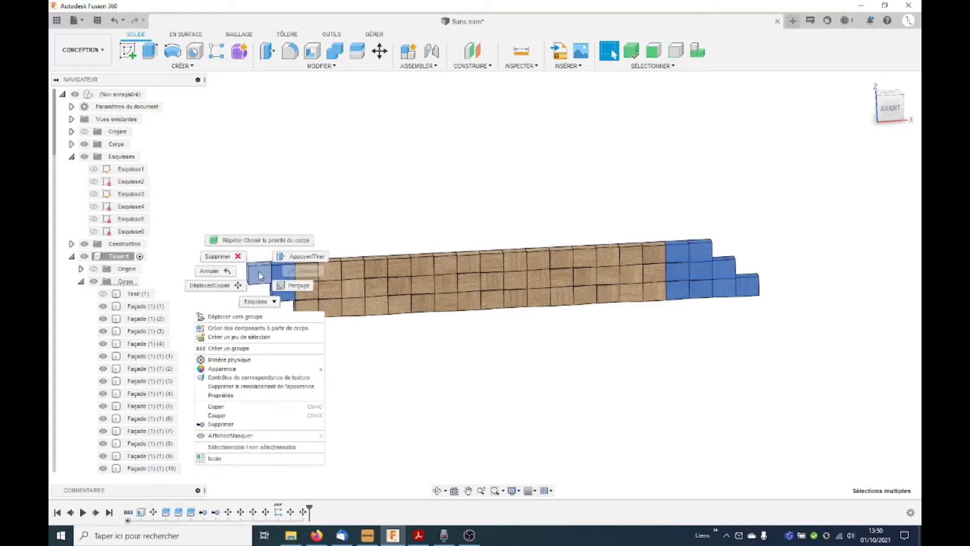
{"action": "left_click", "coordinate": [235, 424]}
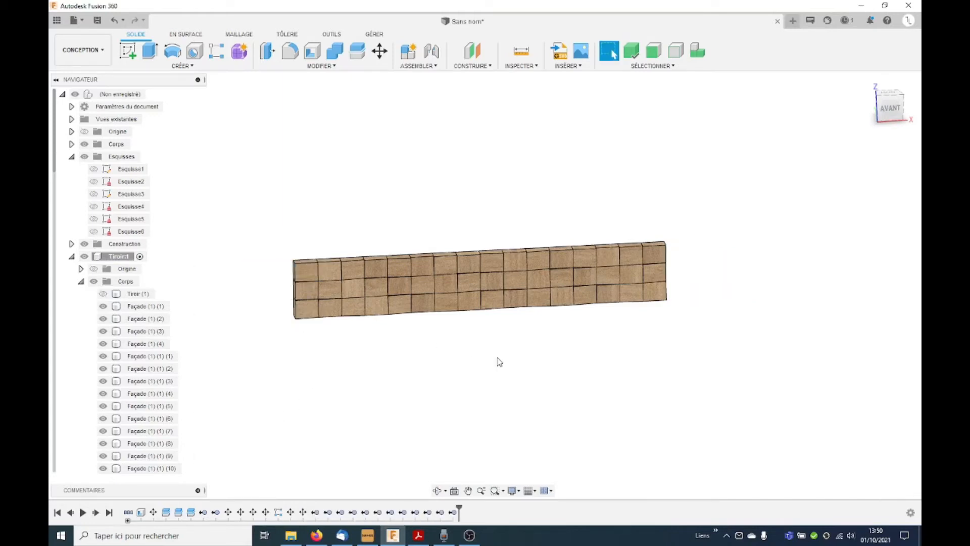
Step: Move the front faces of the two adjacent central blocks in the middle row 20 mm outward along Y, using a redefined pivot, to form a handle
{"action": "middle_click_drag", "start_coordinate": [496, 342], "coordinate": [520, 338], "text": "shift"}
{"action": "scroll", "coordinate": [521, 331], "scroll_direction": "up", "scroll_amount": 3}
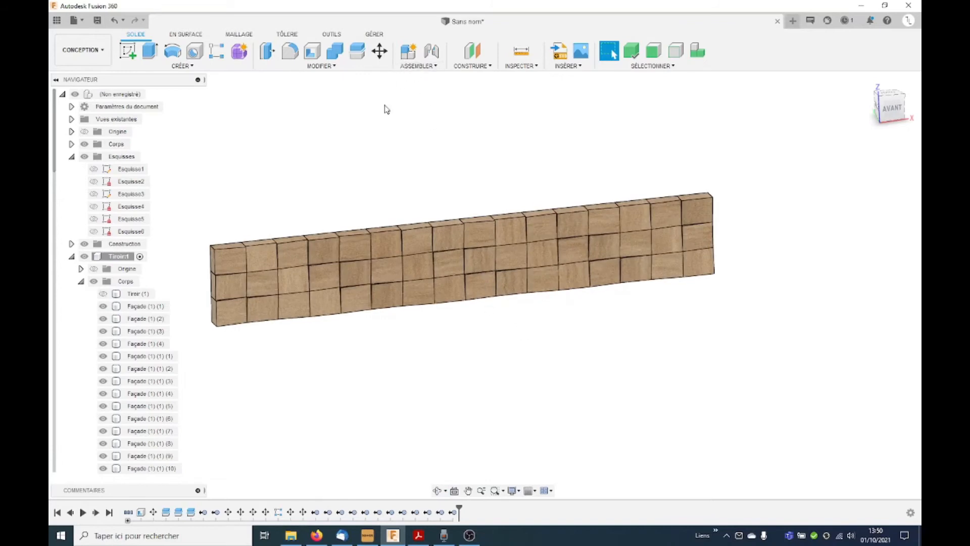
{"action": "left_click", "coordinate": [380, 50]}
{"action": "left_click", "coordinate": [870, 157]}
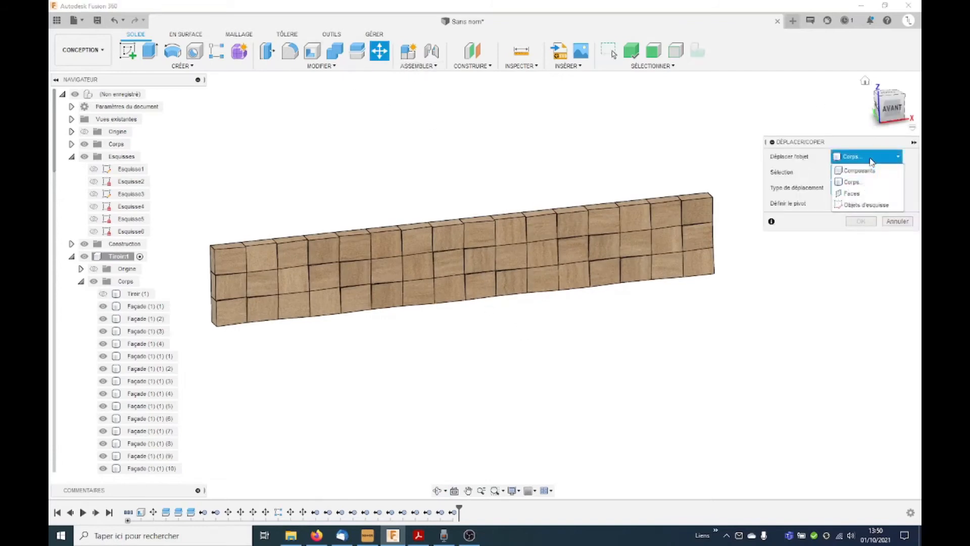
{"action": "left_click", "coordinate": [851, 194]}
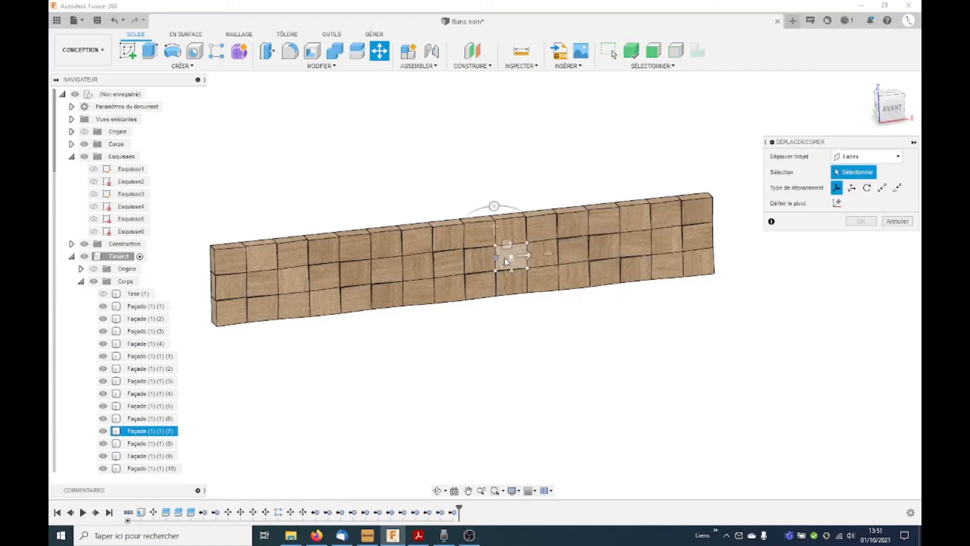
{"action": "left_click", "coordinate": [512, 257]}
{"action": "left_click", "coordinate": [480, 261]}
{"action": "middle_click_drag", "start_coordinate": [493, 319], "coordinate": [566, 319], "text": "shift"}
{"action": "left_click", "coordinate": [837, 202]}
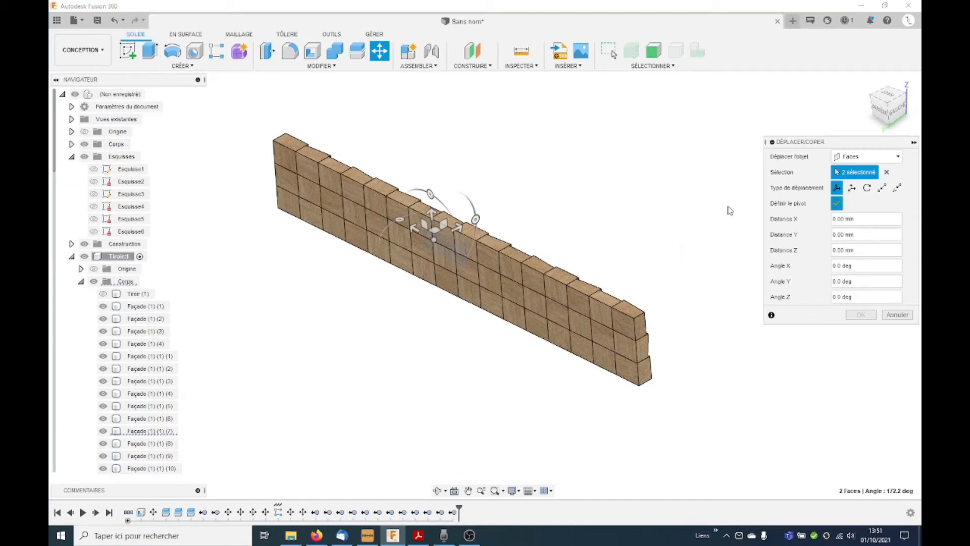
{"action": "middle_click_drag", "start_coordinate": [433, 336], "coordinate": [384, 328], "text": "shift"}
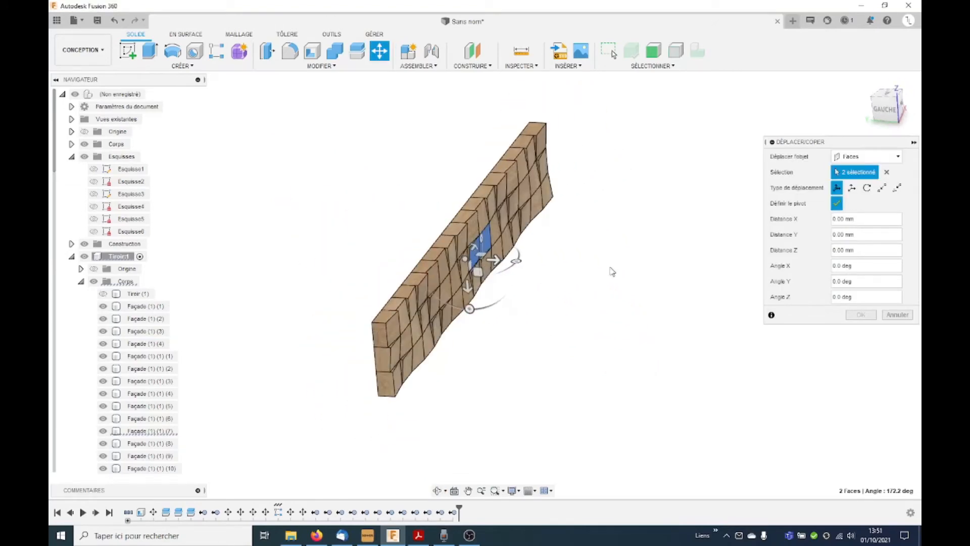
{"action": "left_click", "coordinate": [842, 203]}
{"action": "left_click_drag", "start_coordinate": [508, 265], "coordinate": [528, 268]}
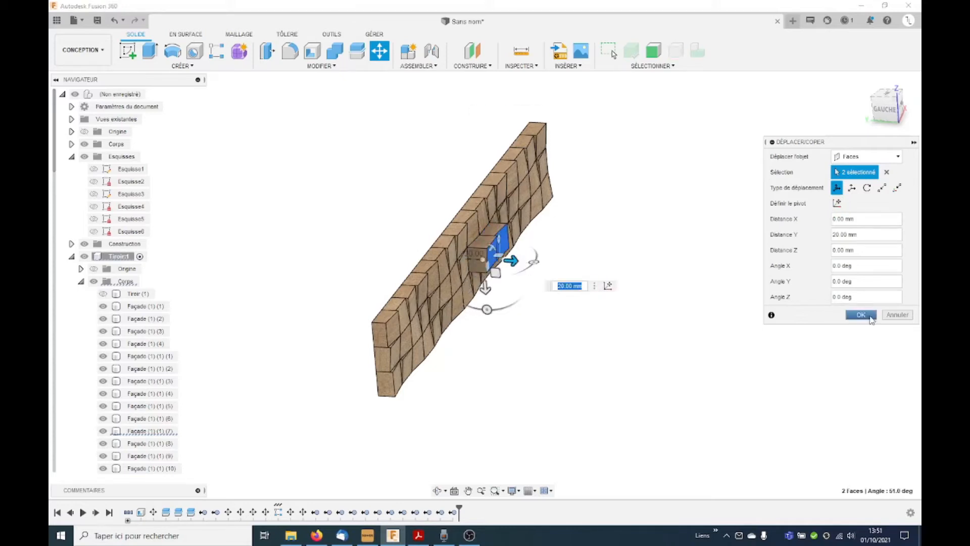
{"action": "left_click", "coordinate": [861, 315]}
{"action": "middle_click_drag", "start_coordinate": [635, 323], "coordinate": [609, 336], "text": "shift"}
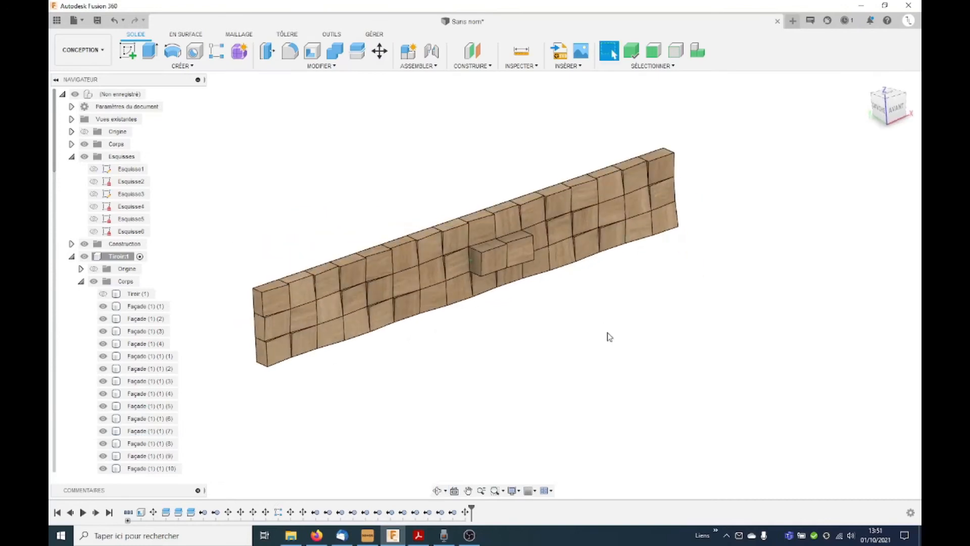
Step: Show the drawer body and the Pied and Caisson components, and make the top-level assembly active
{"action": "left_click", "coordinate": [103, 293]}
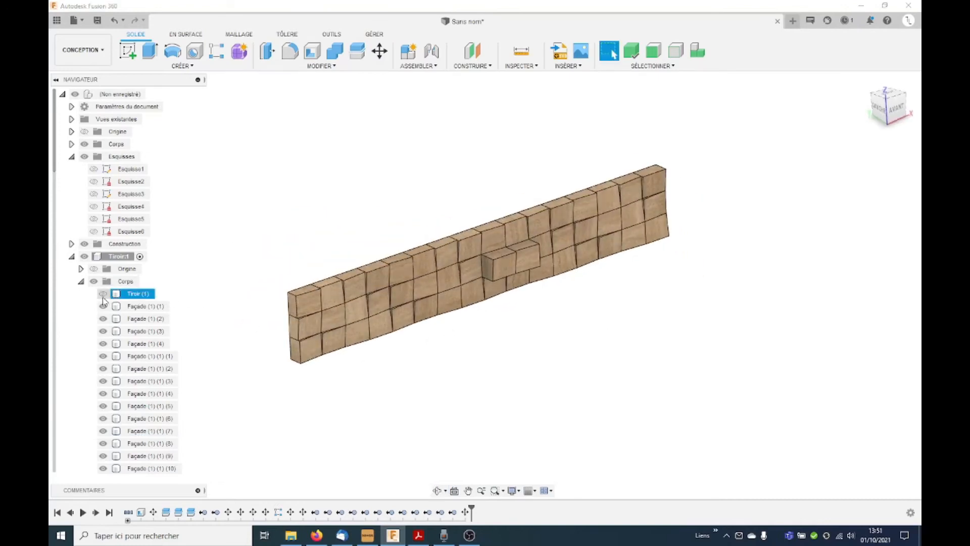
{"action": "scroll", "coordinate": [640, 354], "scroll_direction": "down", "scroll_amount": 4}
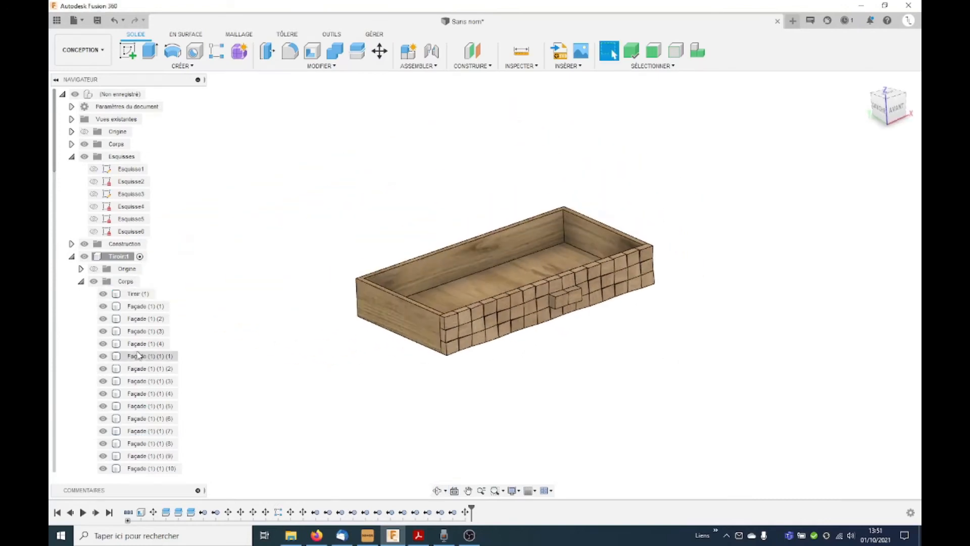
{"action": "scroll", "coordinate": [152, 354], "scroll_direction": "down", "scroll_amount": 3}
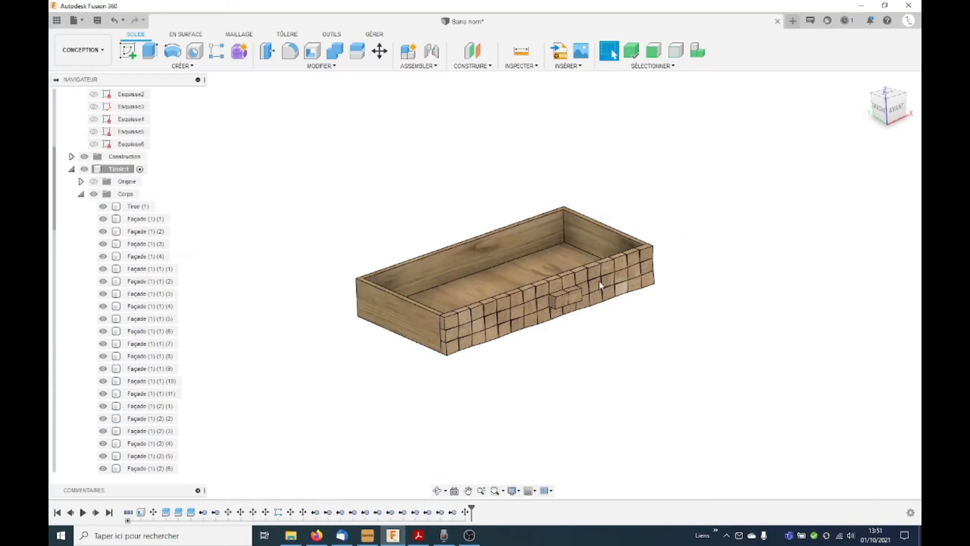
{"action": "left_click", "coordinate": [81, 195]}
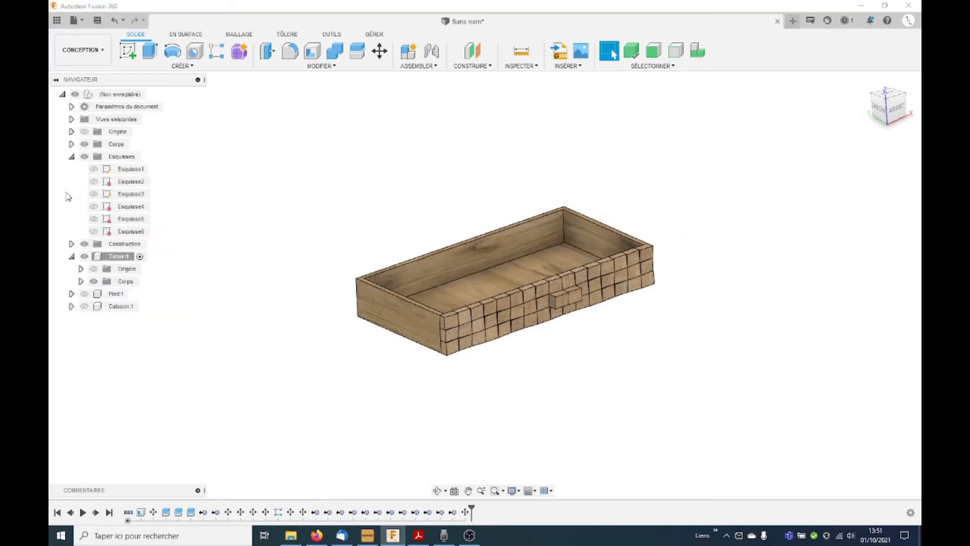
{"action": "left_click", "coordinate": [71, 256]}
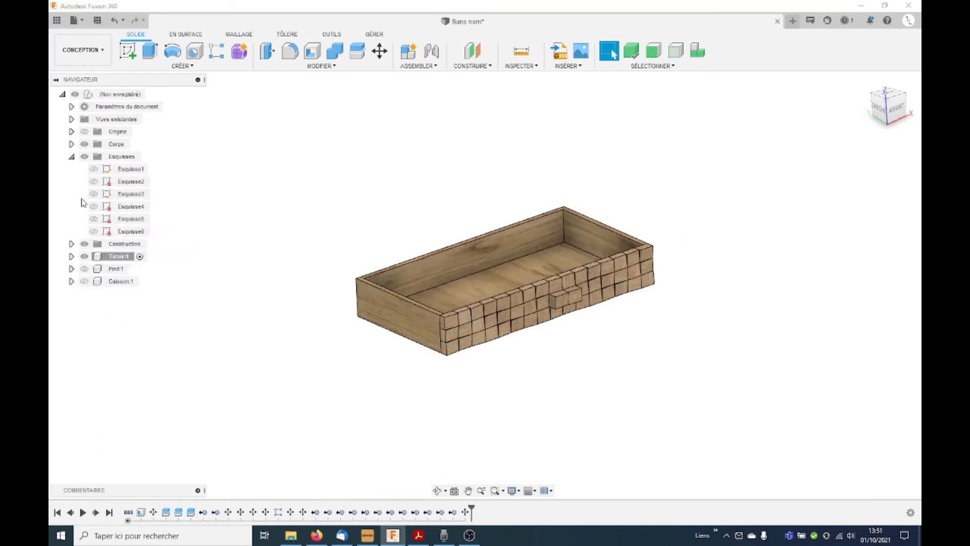
{"action": "left_click", "coordinate": [84, 269]}
{"action": "left_click", "coordinate": [85, 281]}
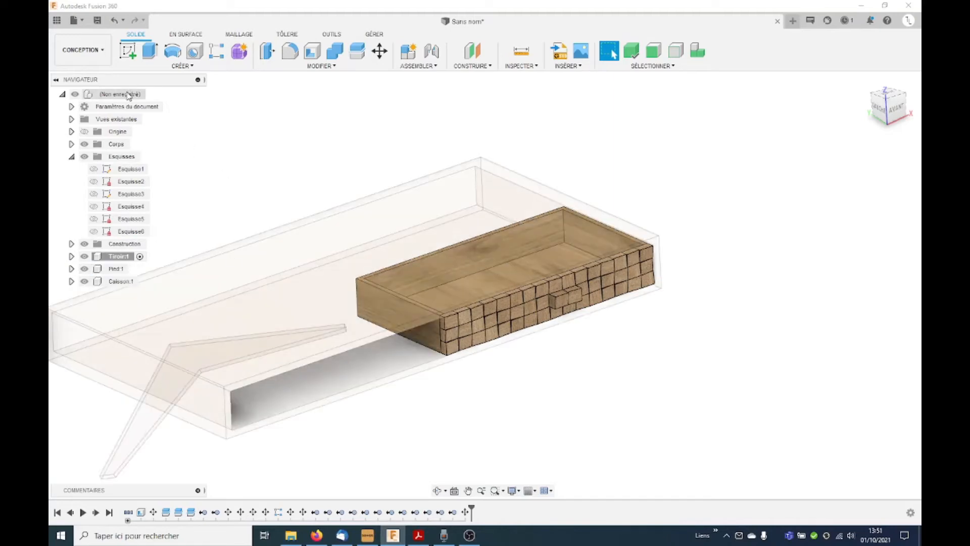
{"action": "left_click", "coordinate": [151, 94]}
Step: Move the divider body Corps3 from the top-level bodies into the Caisson component
{"action": "scroll", "coordinate": [732, 319], "scroll_direction": "down", "scroll_amount": 2}
{"action": "mouse_move", "coordinate": [733, 319]}
{"action": "middle_mouse_down", "text": "shift"}
{"action": "mouse_move", "coordinate": [698, 320]}
{"action": "mouse_move", "coordinate": [722, 306]}
{"action": "middle_mouse_up", "text": "shift"}
{"action": "scroll", "coordinate": [543, 311], "scroll_direction": "up", "scroll_amount": 3}
{"action": "mouse_move", "coordinate": [544, 311]}
{"action": "middle_mouse_down", "text": "shift"}
{"action": "mouse_move", "coordinate": [579, 273]}
{"action": "mouse_move", "coordinate": [558, 307]}
{"action": "middle_mouse_up", "text": "shift"}
{"action": "scroll", "coordinate": [639, 308], "scroll_direction": "down", "scroll_amount": 3}
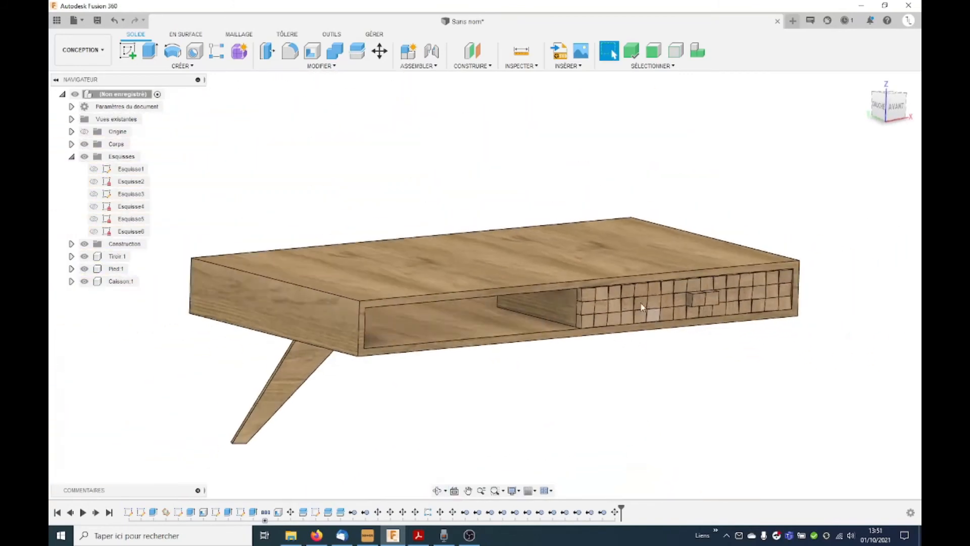
{"action": "scroll", "coordinate": [642, 304], "scroll_direction": "down", "scroll_amount": 3}
{"action": "left_click", "coordinate": [80, 147]}
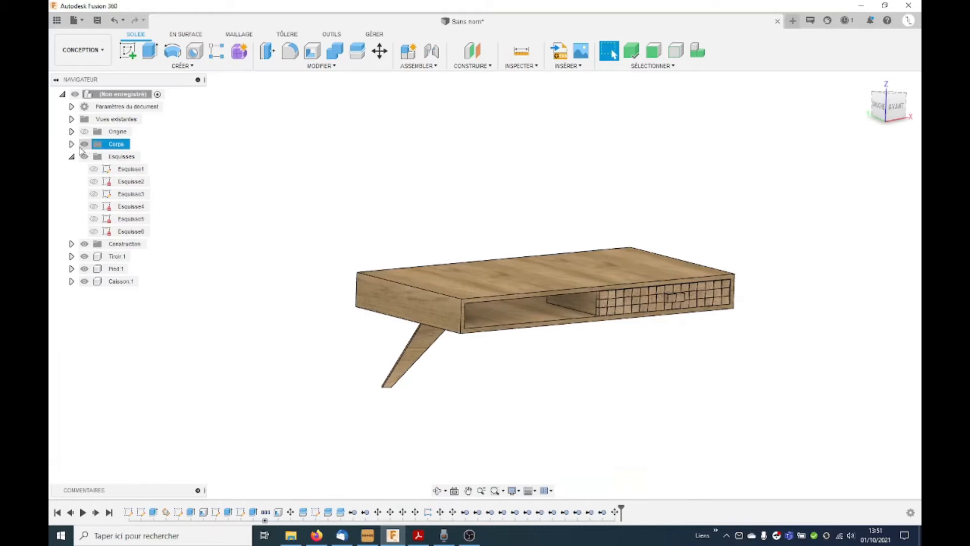
{"action": "left_click", "coordinate": [72, 144]}
{"action": "left_click", "coordinate": [93, 157]}
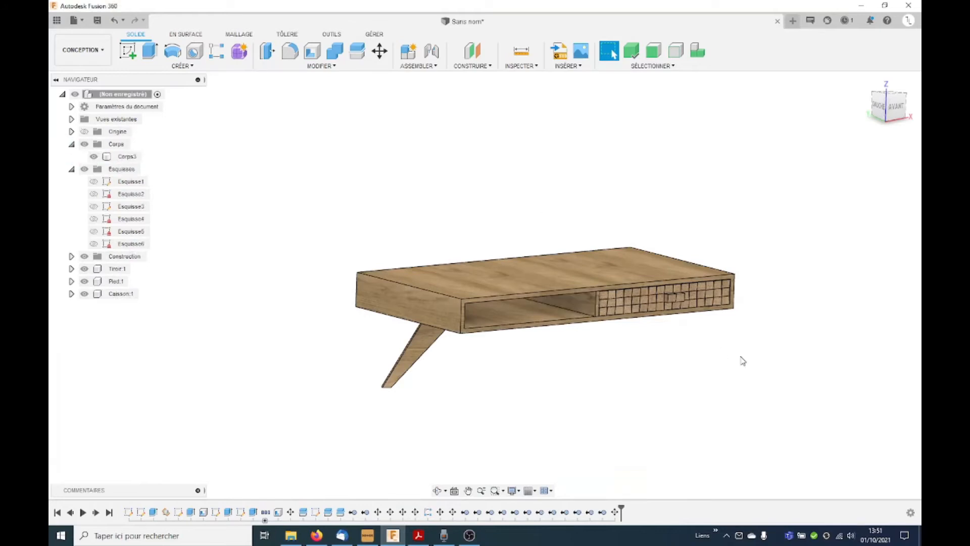
{"action": "middle_click_drag", "start_coordinate": [743, 361], "coordinate": [743, 371], "text": "shift"}
{"action": "left_click", "coordinate": [126, 159]}
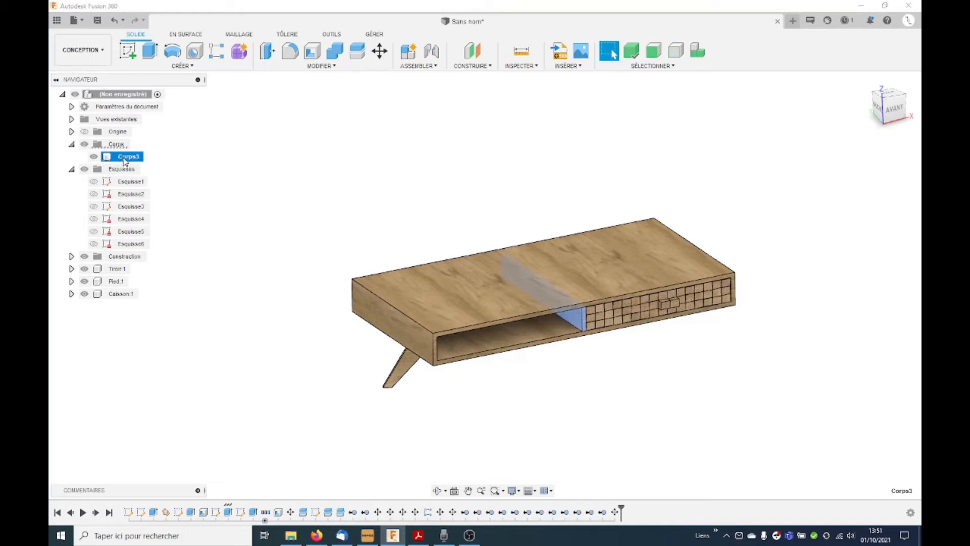
{"action": "mouse_move", "coordinate": [125, 161]}
{"action": "left_mouse_down"}
{"action": "mouse_move", "coordinate": [148, 267]}
{"action": "mouse_move", "coordinate": [129, 299]}
{"action": "left_mouse_up"}
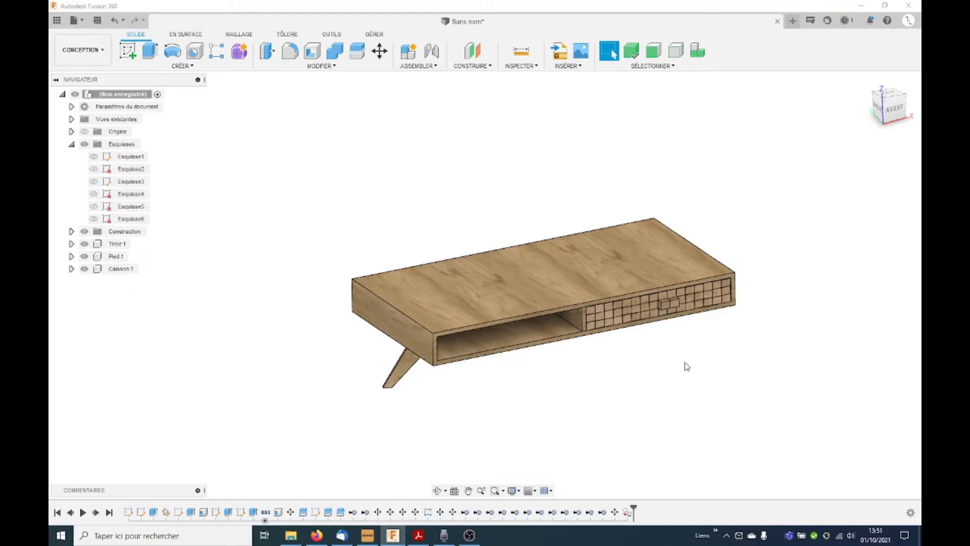
Step: Mirror the Pied leg component across the origin XZ plane to create the second leg at the same end of the table
{"action": "middle_click_drag", "start_coordinate": [428, 255], "coordinate": [440, 242], "text": "shift"}
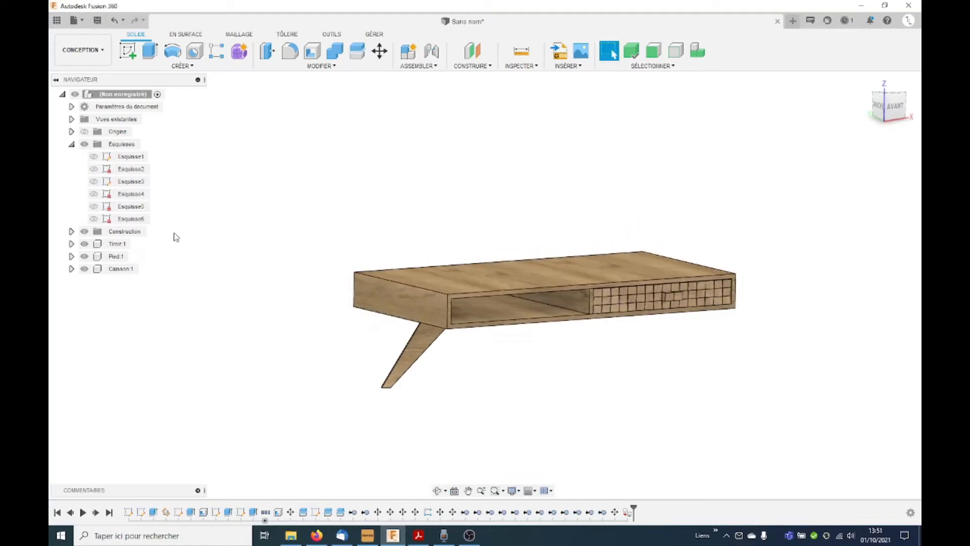
{"action": "left_click", "coordinate": [115, 256]}
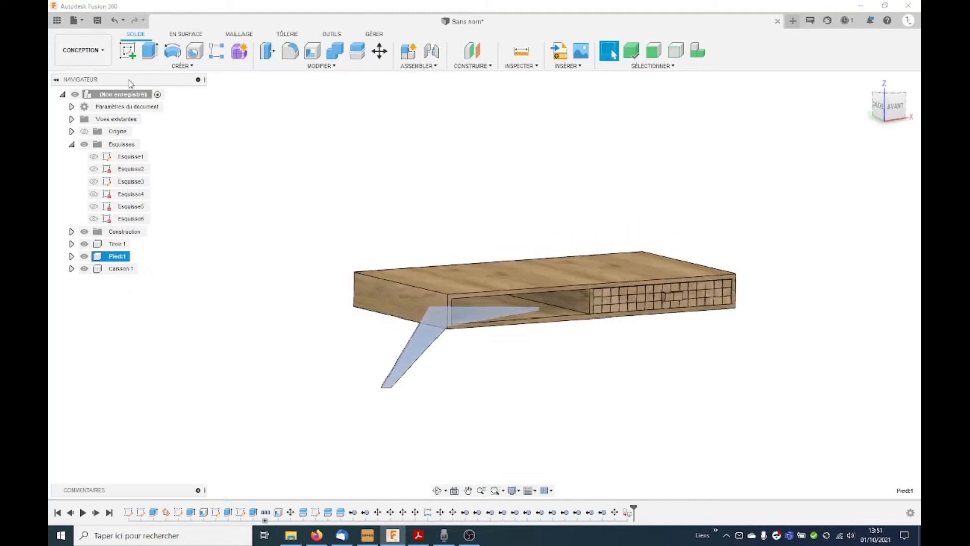
{"action": "left_click", "coordinate": [181, 65]}
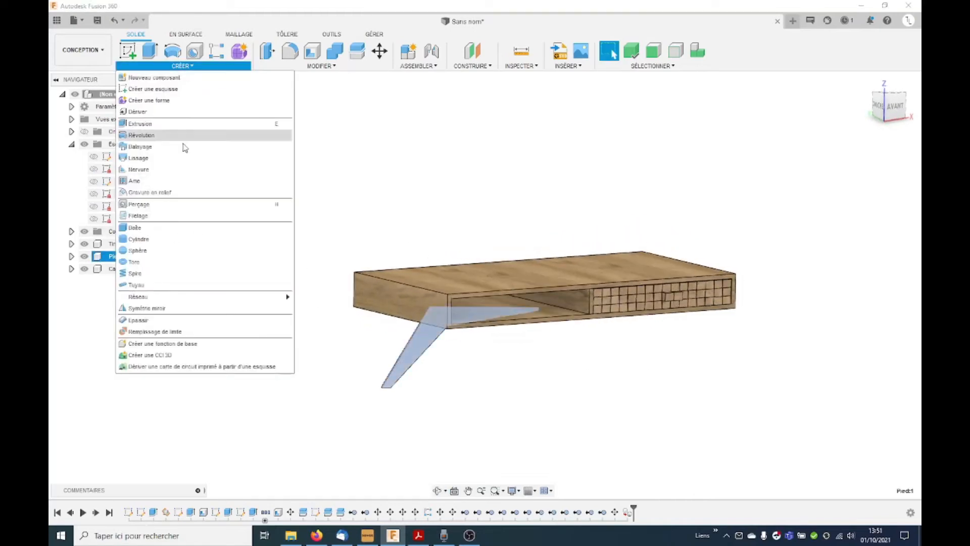
{"action": "left_click", "coordinate": [157, 308]}
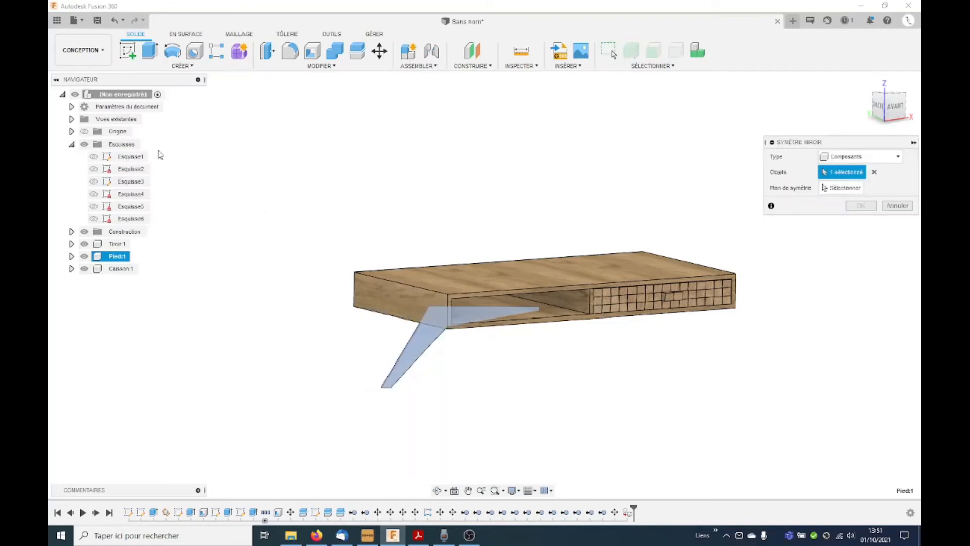
{"action": "left_click", "coordinate": [84, 131]}
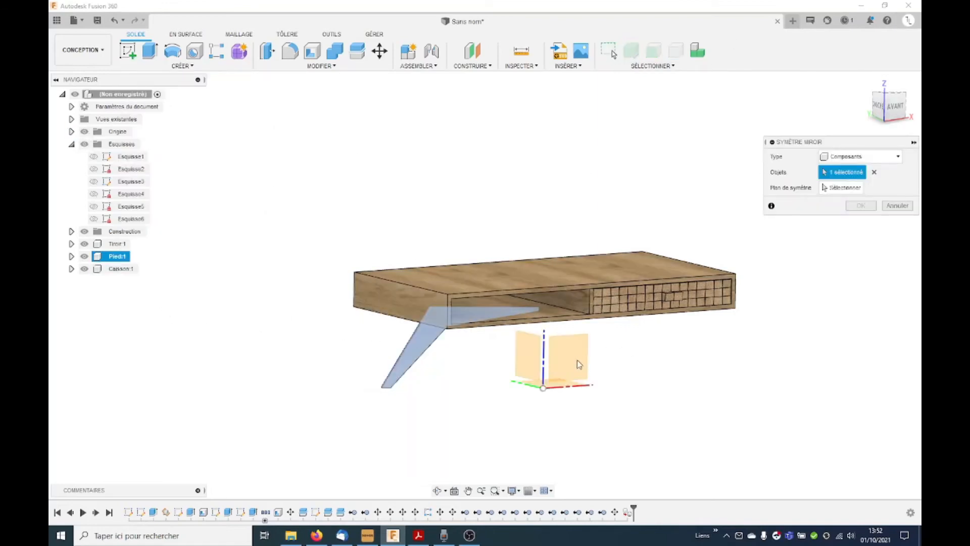
{"action": "left_click", "coordinate": [841, 187]}
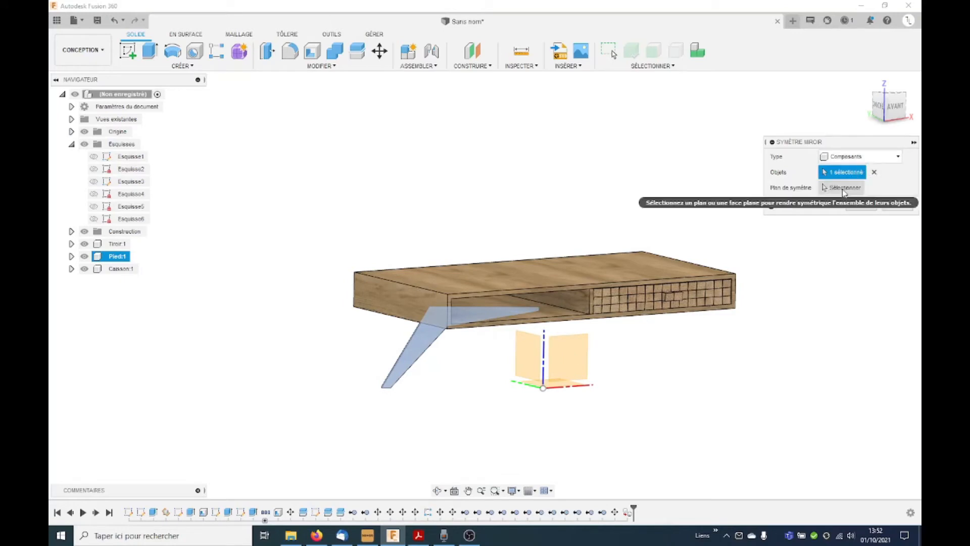
{"action": "left_click", "coordinate": [585, 368]}
{"action": "left_click", "coordinate": [861, 205]}
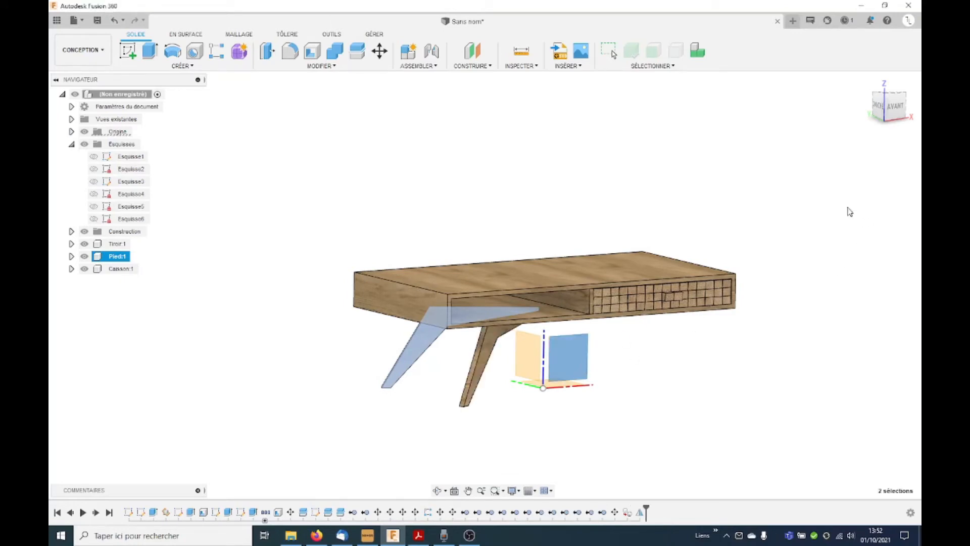
Step: Mirror both leg components across the origin YZ plane to create the two legs at the drawer end
{"action": "left_click", "coordinate": [184, 66]}
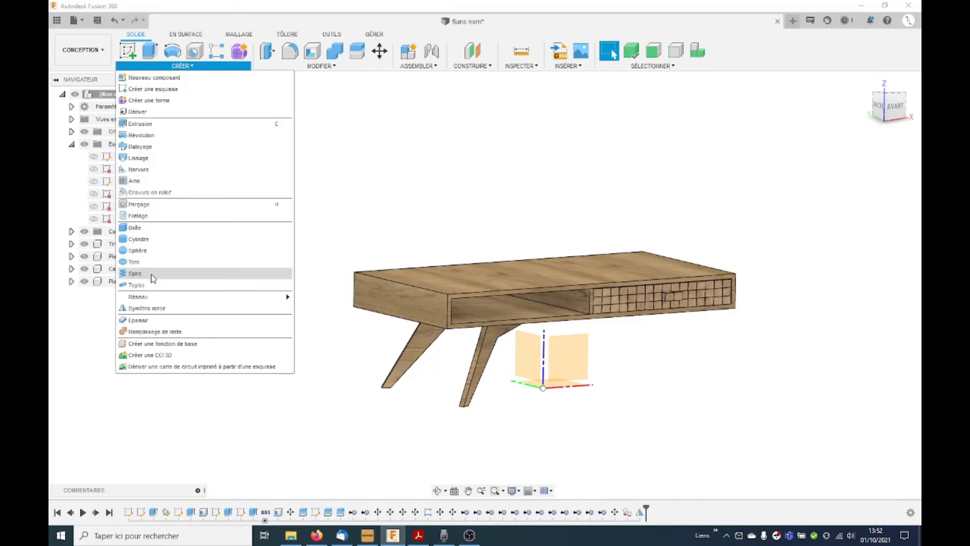
{"action": "left_click", "coordinate": [147, 308]}
{"action": "left_click", "coordinate": [117, 256]}
{"action": "left_click", "coordinate": [483, 348]}
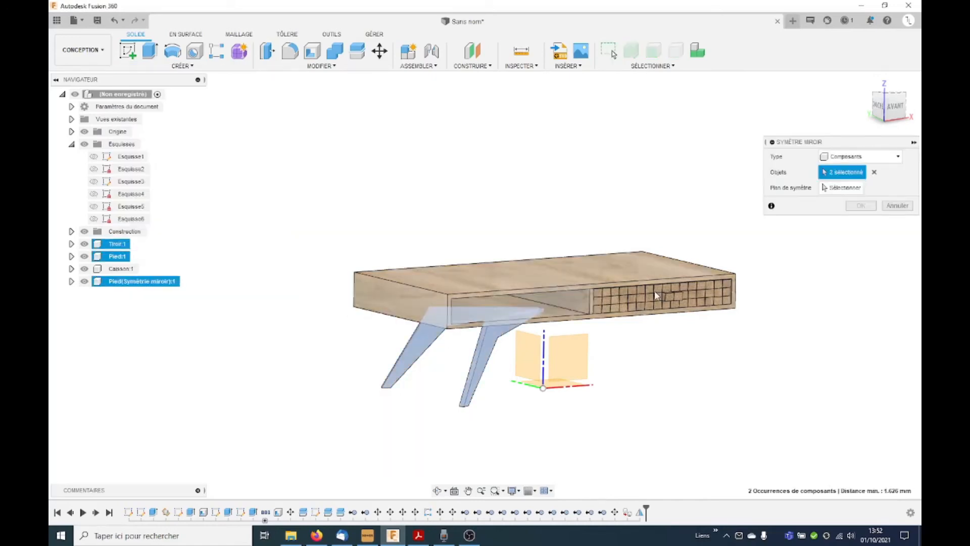
{"action": "left_click", "coordinate": [854, 189]}
{"action": "left_click", "coordinate": [539, 363]}
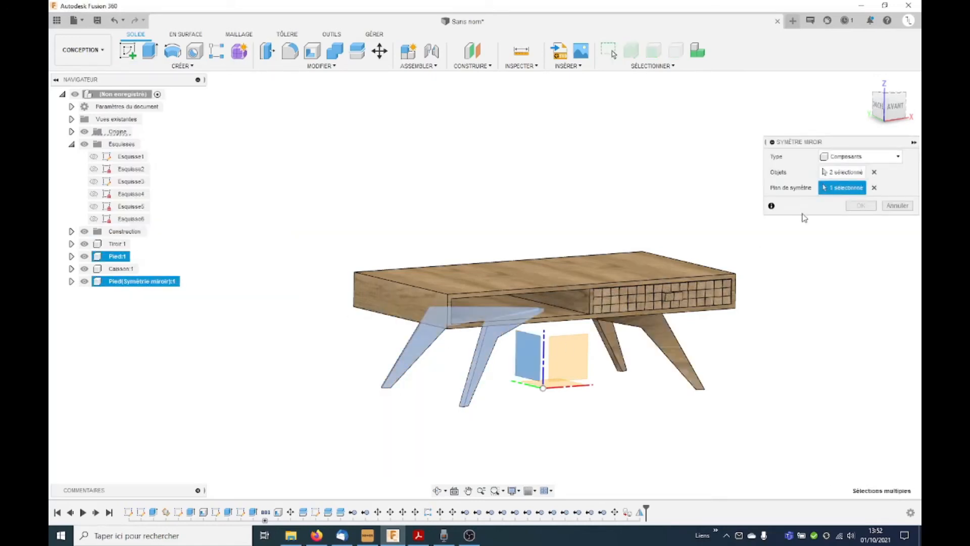
{"action": "left_click", "coordinate": [860, 206]}
{"action": "middle_click_drag", "start_coordinate": [693, 350], "coordinate": [670, 346], "text": "shift"}
{"action": "middle_click_drag", "start_coordinate": [744, 368], "coordinate": [690, 382], "text": "shift"}
{"action": "key", "text": "Escape"}
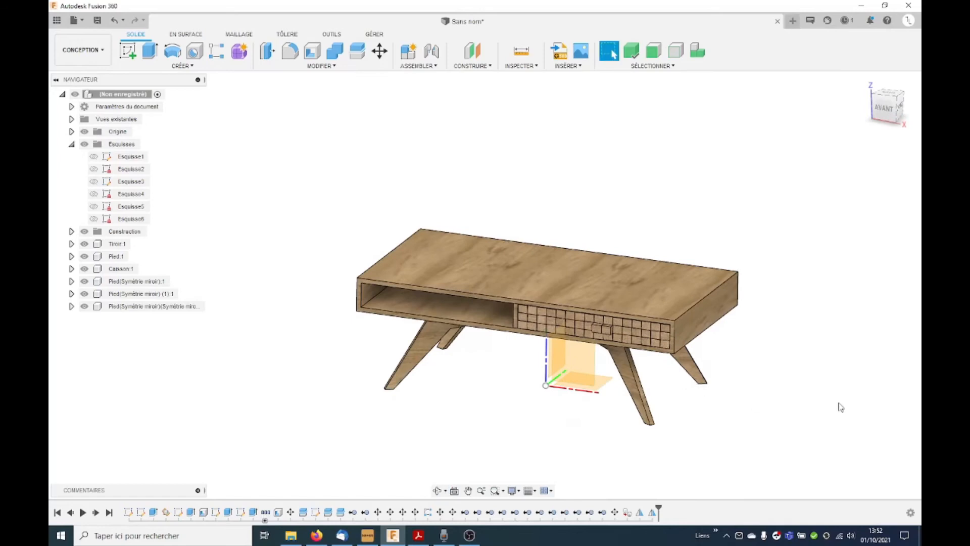
Step: Apply the 3D wood appearance already used in this design to the Caisson table top
{"action": "scroll", "coordinate": [841, 405], "scroll_direction": "up", "scroll_amount": 1}
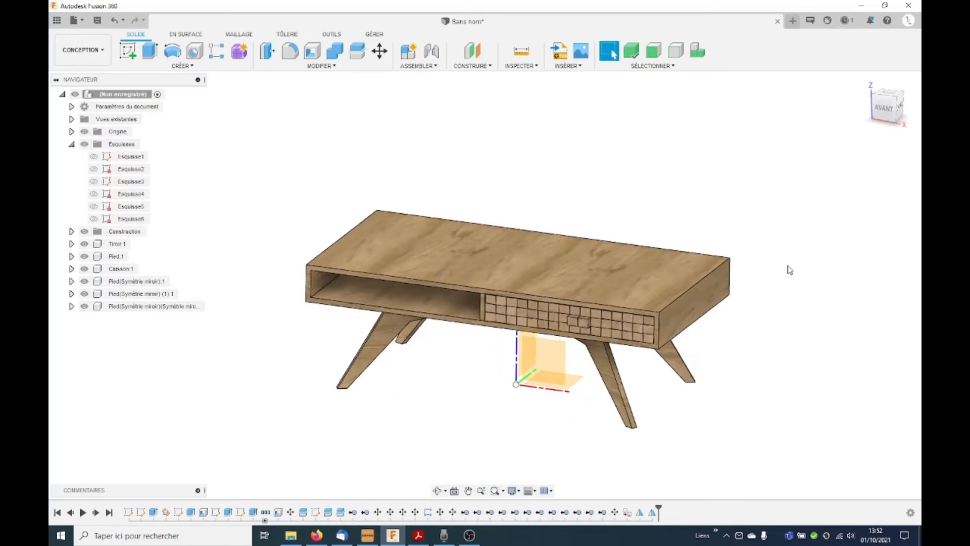
{"action": "key", "text": "a"}
{"action": "left_click_drag", "start_coordinate": [702, 188], "coordinate": [453, 246]}
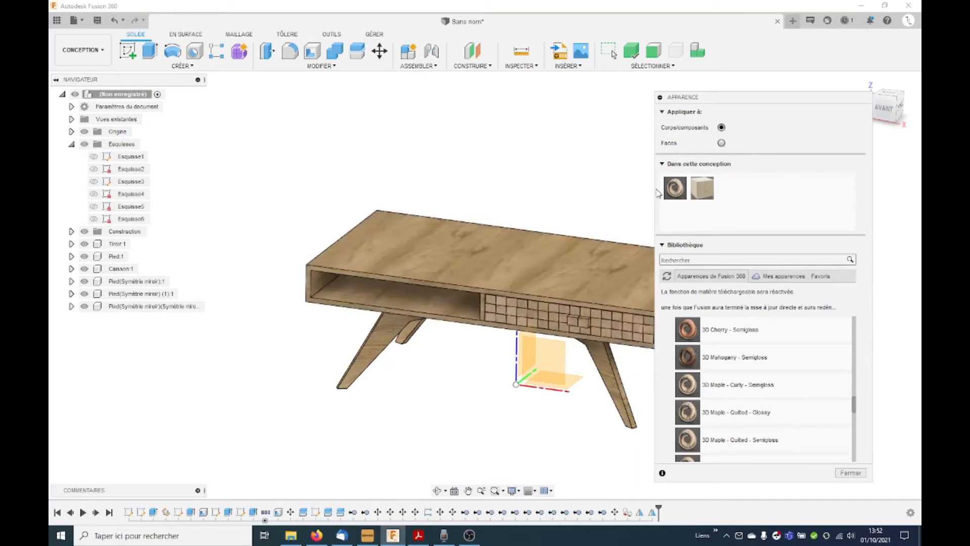
{"action": "left_click_drag", "start_coordinate": [677, 192], "coordinate": [425, 268]}
{"action": "scroll", "coordinate": [259, 360], "scroll_direction": "down", "scroll_amount": 1}
{"action": "scroll", "coordinate": [568, 435], "scroll_direction": "up", "scroll_amount": 2}
Step: Apply the same 3D wood appearance to all four slanted legs and close the appearance settings
{"action": "left_click_drag", "start_coordinate": [675, 188], "coordinate": [545, 353]}
{"action": "left_click_drag", "start_coordinate": [679, 184], "coordinate": [616, 343]}
{"action": "left_click_drag", "start_coordinate": [670, 185], "coordinate": [322, 329]}
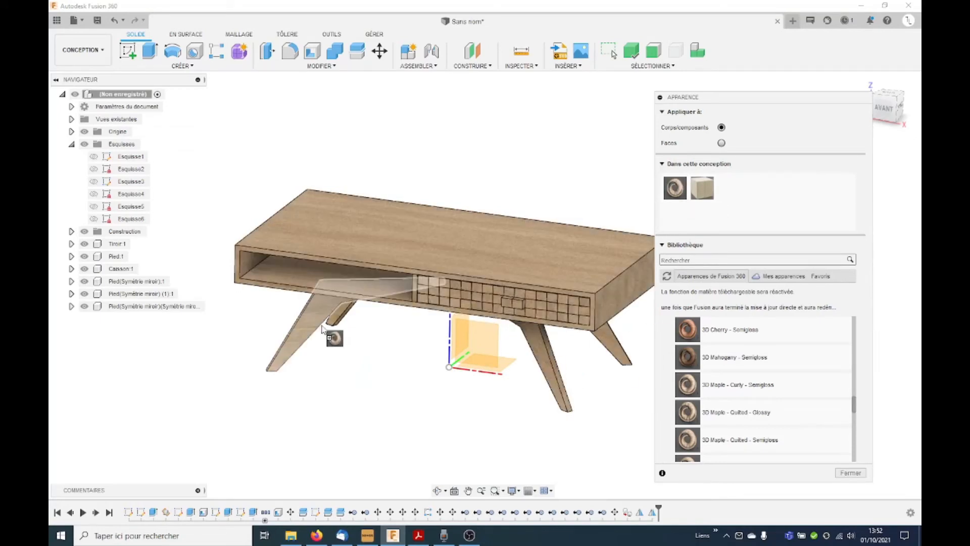
{"action": "left_click_drag", "start_coordinate": [673, 186], "coordinate": [346, 320]}
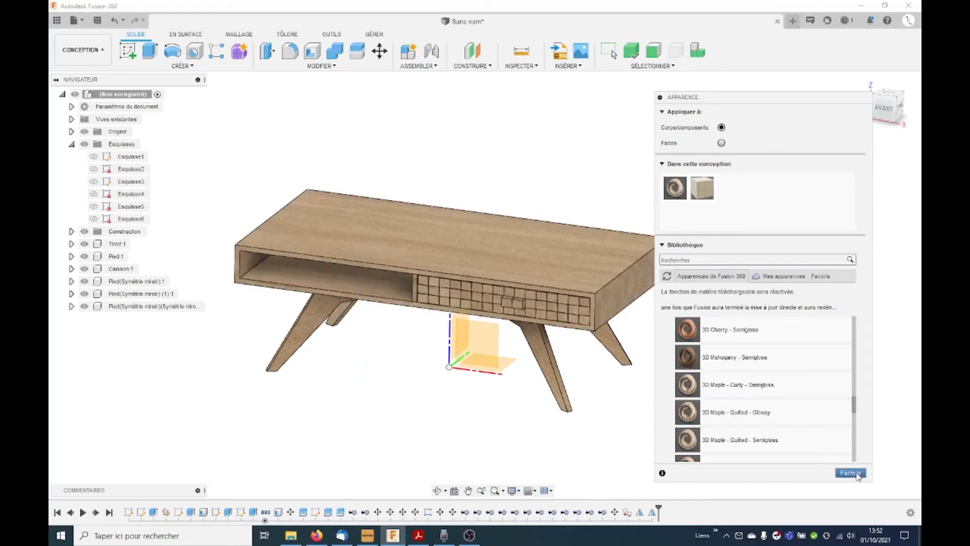
{"action": "left_click", "coordinate": [851, 473]}
Step: Save the design under the proposed name and switch to the Render workspace
{"action": "middle_click_drag", "start_coordinate": [728, 406], "coordinate": [726, 410], "text": "shift"}
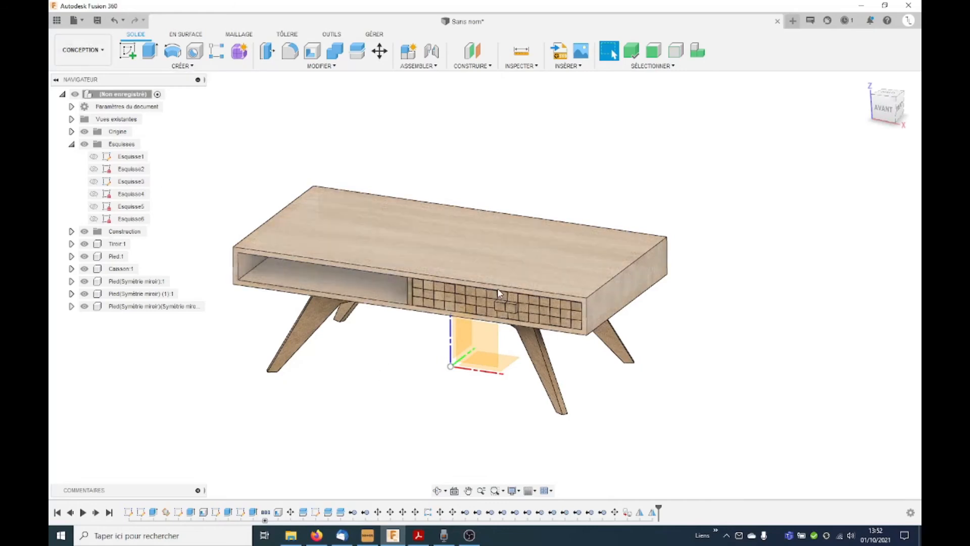
{"action": "key", "text": "ctrl+s"}
{"action": "left_click", "coordinate": [649, 226]}
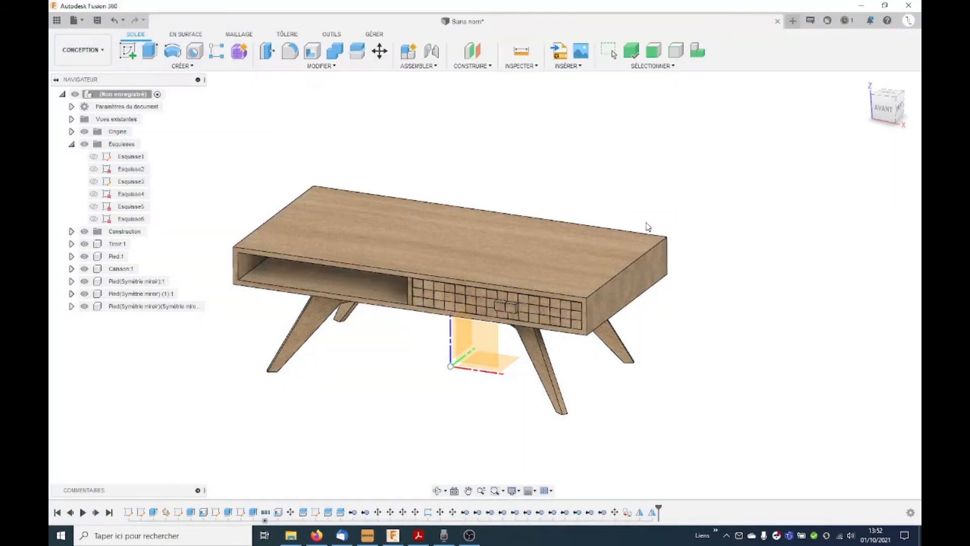
{"action": "left_click", "coordinate": [82, 51]}
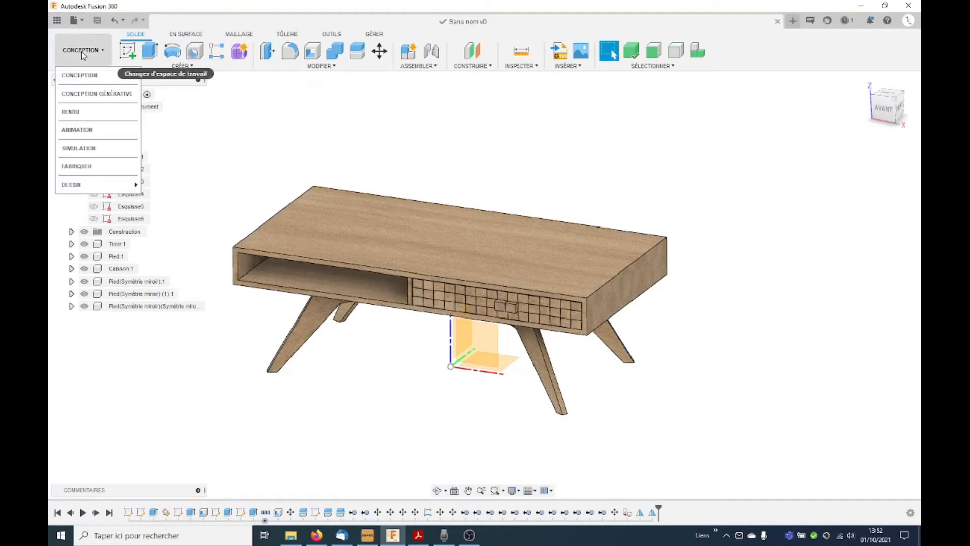
{"action": "left_click", "coordinate": [71, 111]}
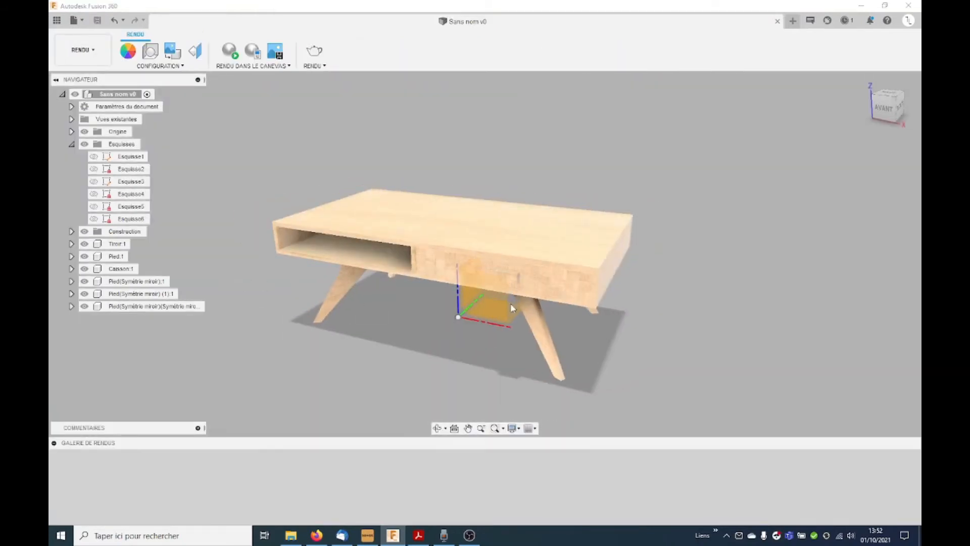
Step: Set the scene brightness to 2000 lx and rotate the environment lighting to about -78.5 degrees
{"action": "left_click", "coordinate": [150, 52]}
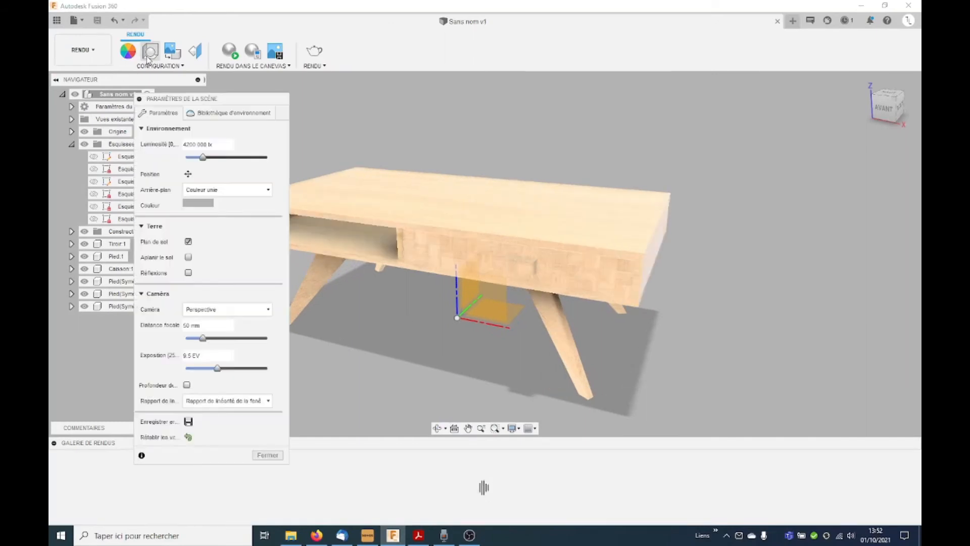
{"action": "left_click_drag", "start_coordinate": [201, 161], "coordinate": [195, 161]}
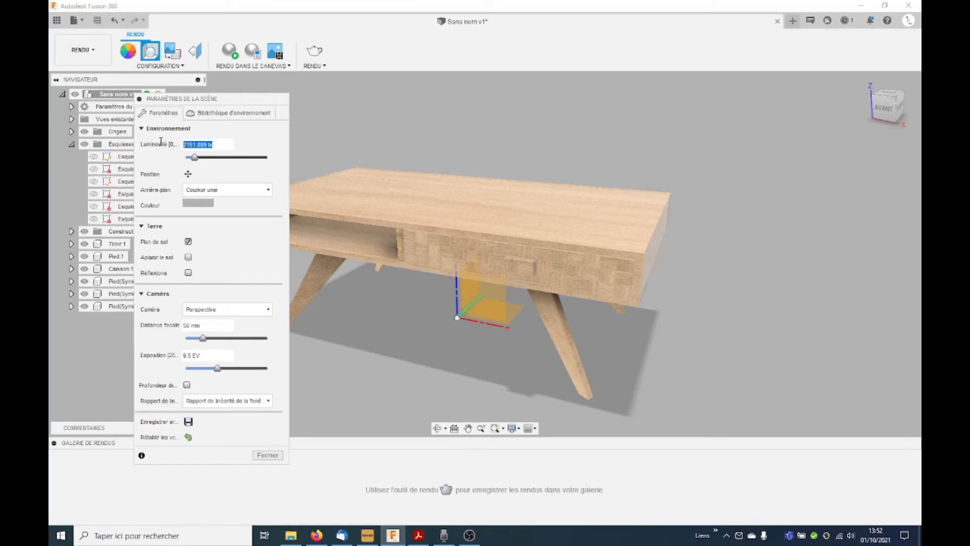
{"action": "type", "text": "200"}
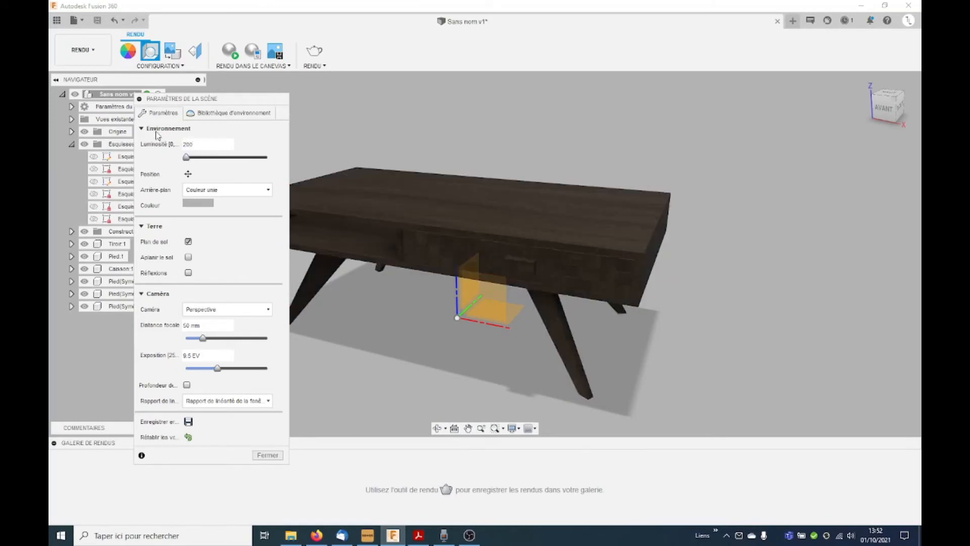
{"action": "type", "text": "0"}
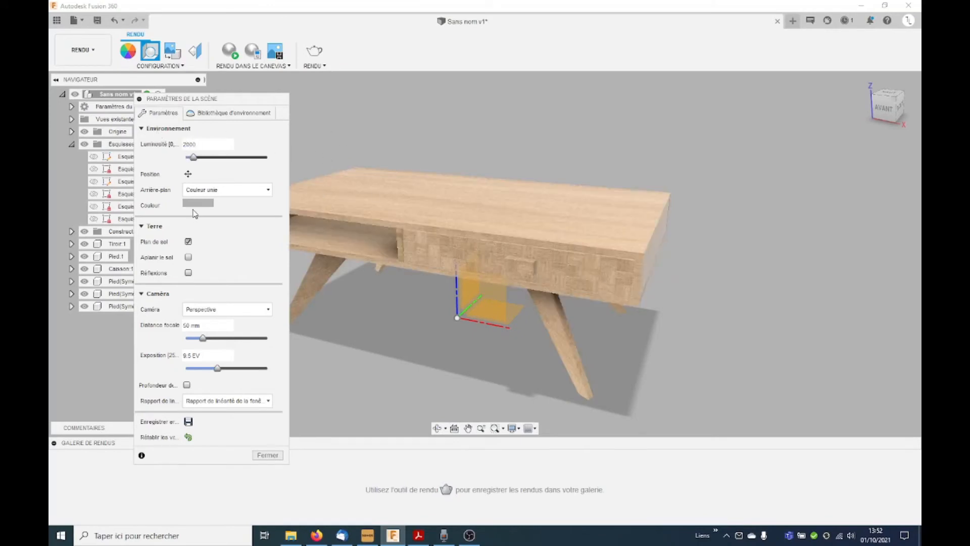
{"action": "left_click", "coordinate": [188, 175]}
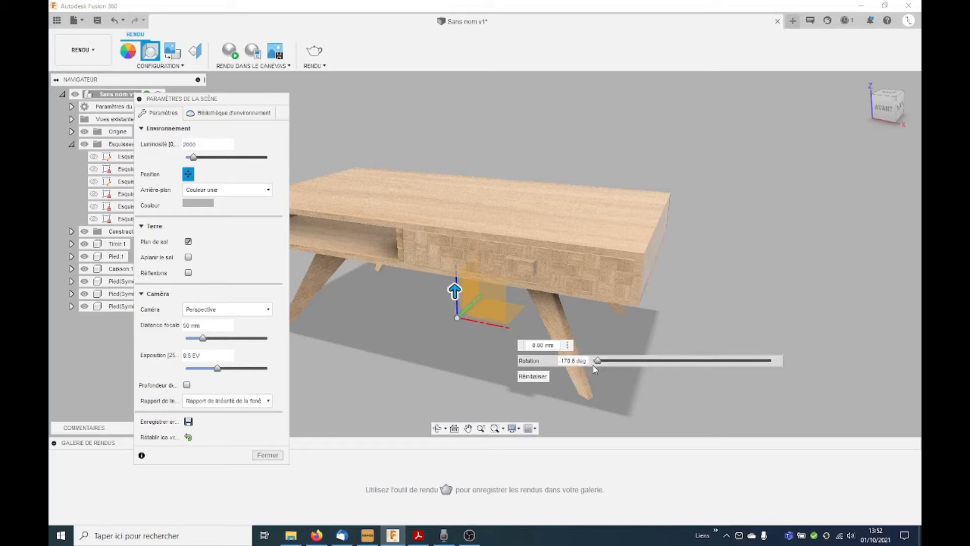
{"action": "left_click_drag", "start_coordinate": [600, 362], "coordinate": [642, 365]}
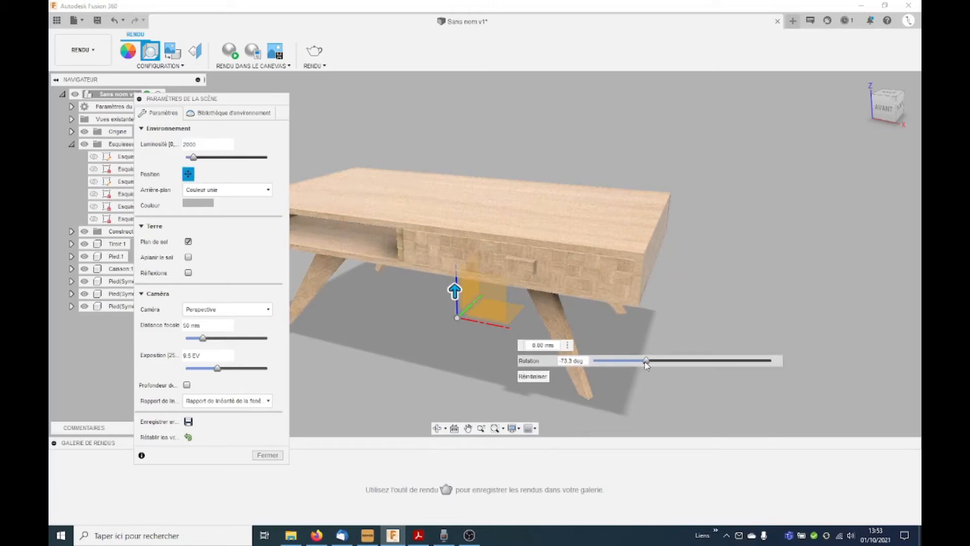
Step: Enable ground reflections and ground flattening, look through the environment library, and close the scene settings
{"action": "left_click", "coordinate": [189, 273]}
{"action": "left_click", "coordinate": [188, 257]}
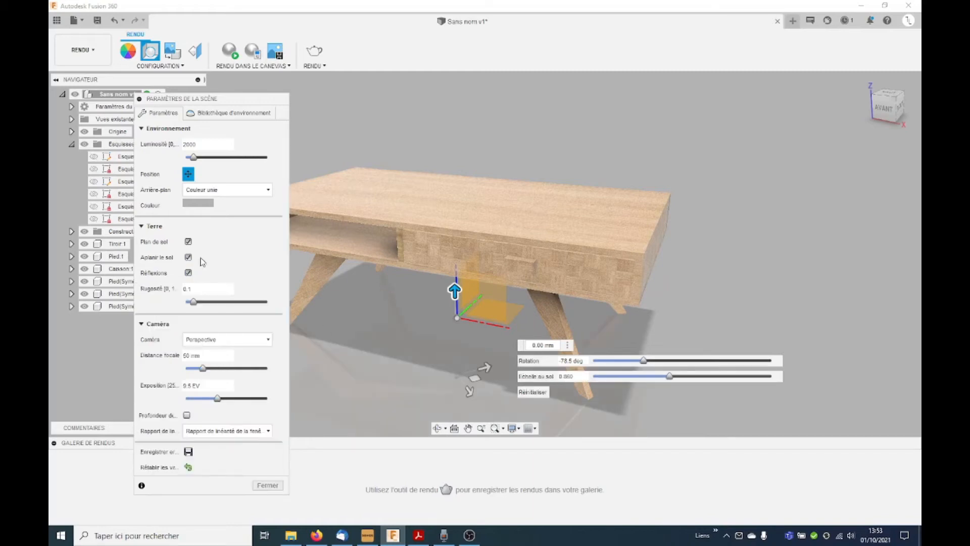
{"action": "left_click", "coordinate": [248, 110]}
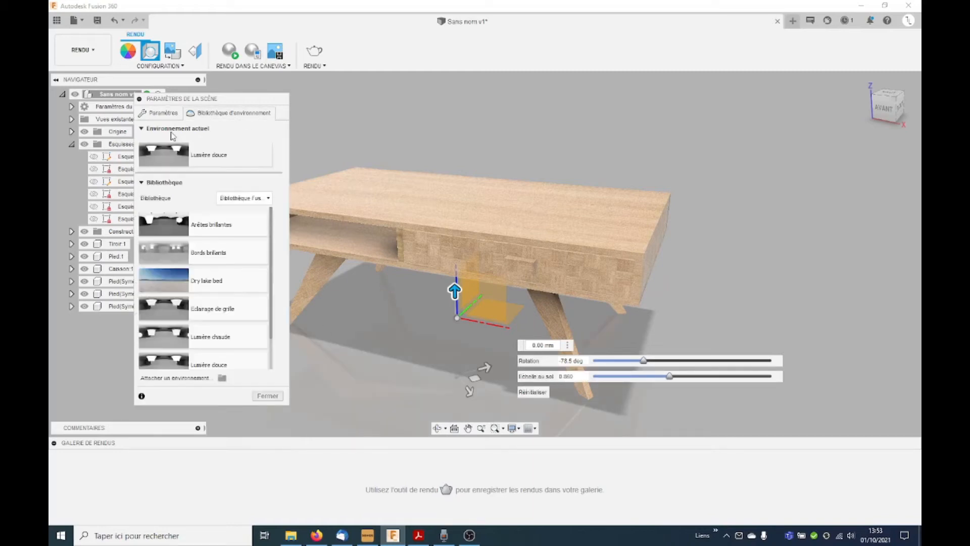
{"action": "left_click", "coordinate": [267, 396]}
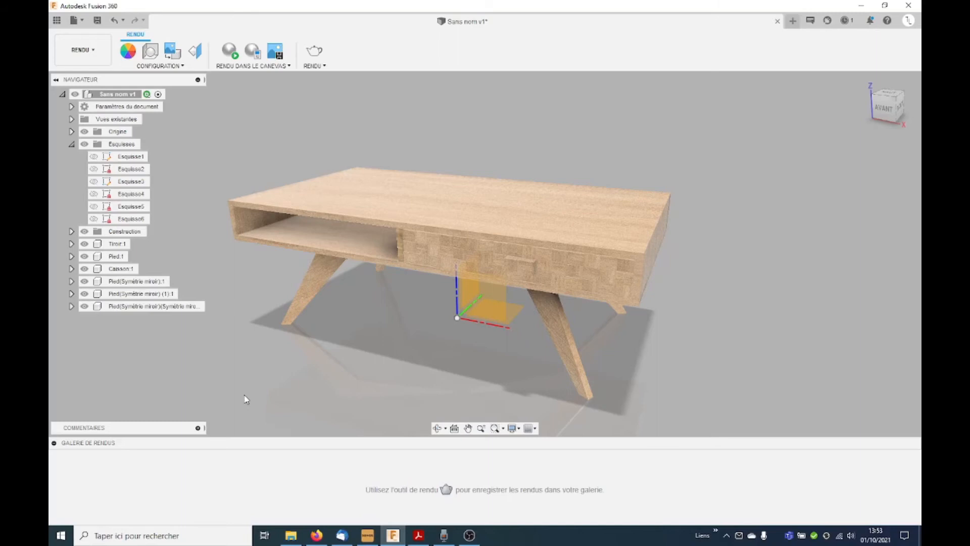
Step: Start a local PNG render of the table at Standard (50) quality, and return to the Design workspace
{"action": "left_click", "coordinate": [318, 53]}
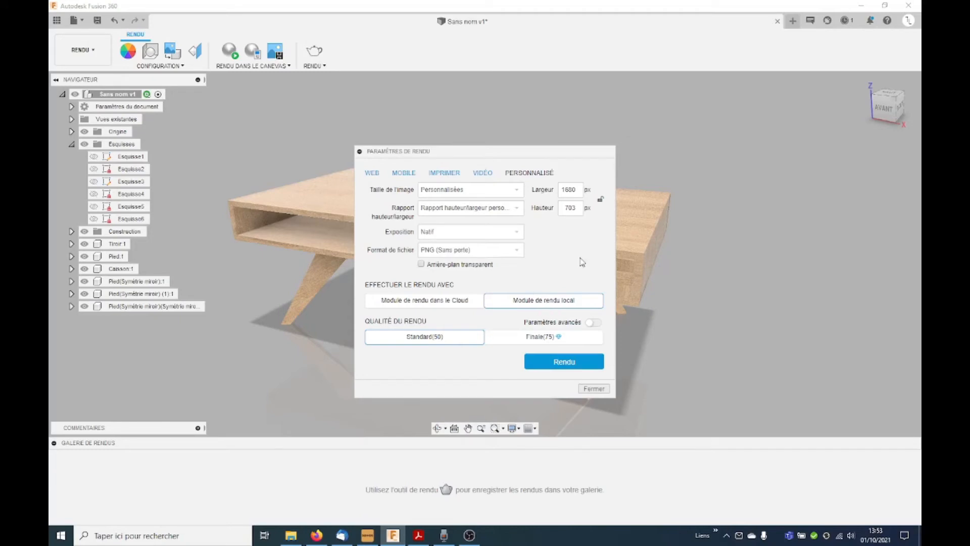
{"action": "left_click", "coordinate": [565, 362]}
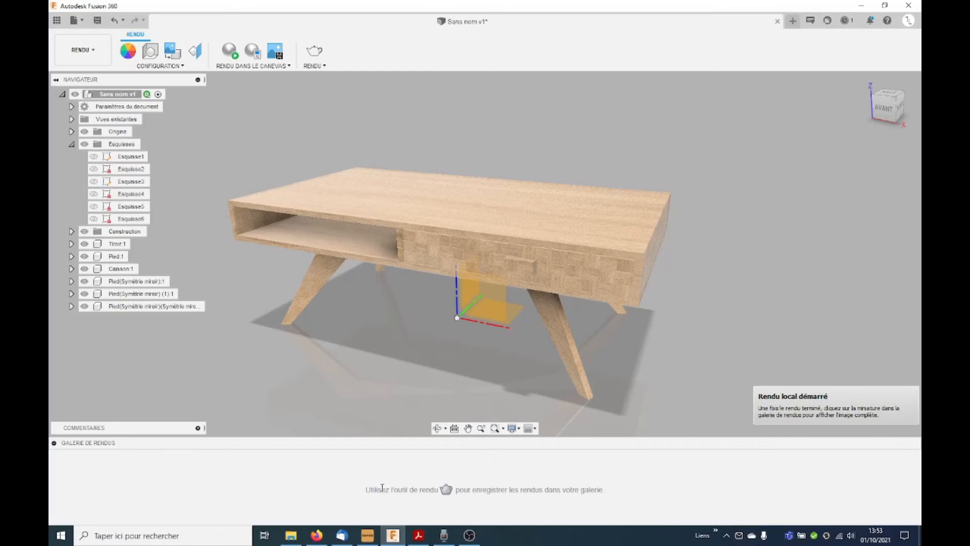
{"action": "left_click", "coordinate": [95, 50]}
{"action": "left_click", "coordinate": [94, 79]}
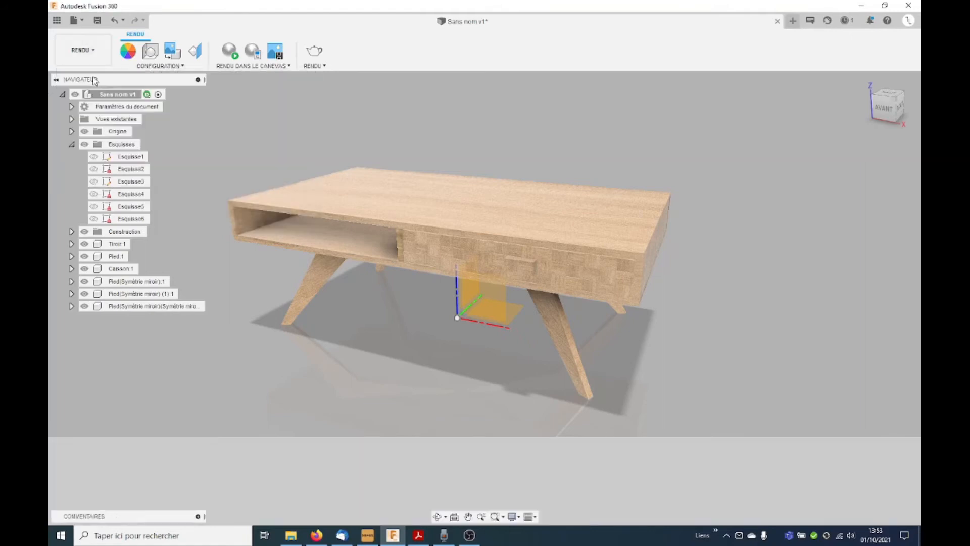
Step: Isolate the Caisson component and make it the active component
{"action": "scroll", "coordinate": [686, 230], "scroll_direction": "down", "scroll_amount": 3}
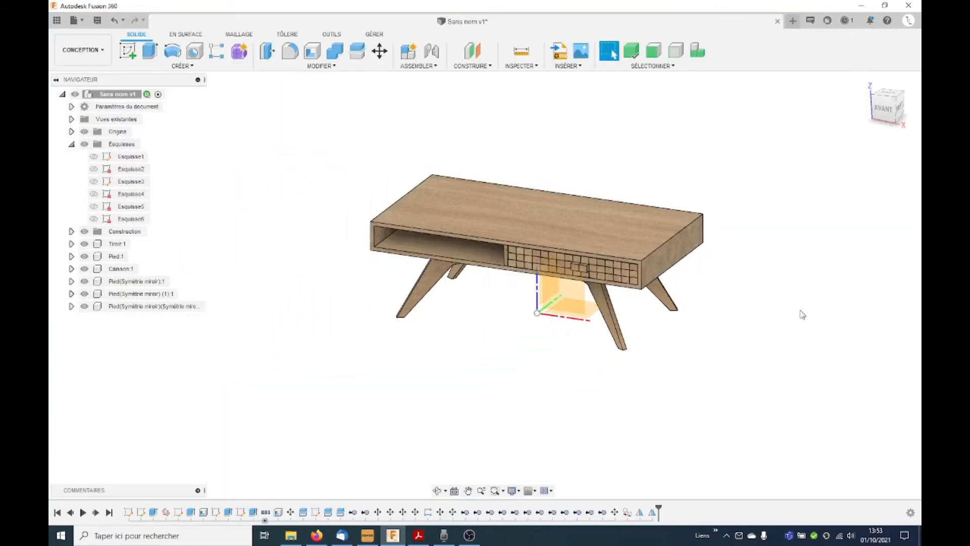
{"action": "right_click", "coordinate": [115, 269]}
{"action": "left_click", "coordinate": [133, 315]}
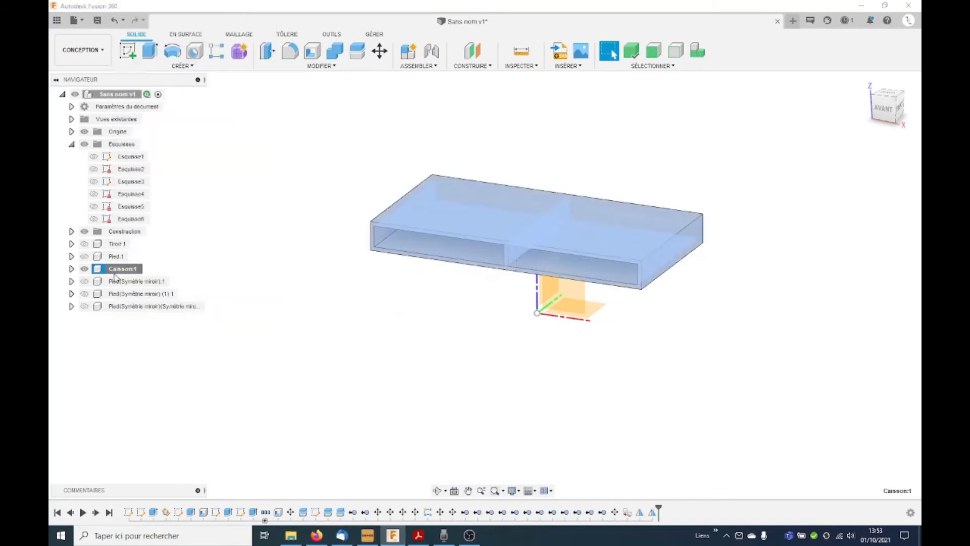
{"action": "left_click", "coordinate": [145, 271]}
{"action": "left_click", "coordinate": [130, 271]}
{"action": "left_click", "coordinate": [148, 269]}
{"action": "scroll", "coordinate": [685, 265], "scroll_direction": "up", "scroll_amount": 3}
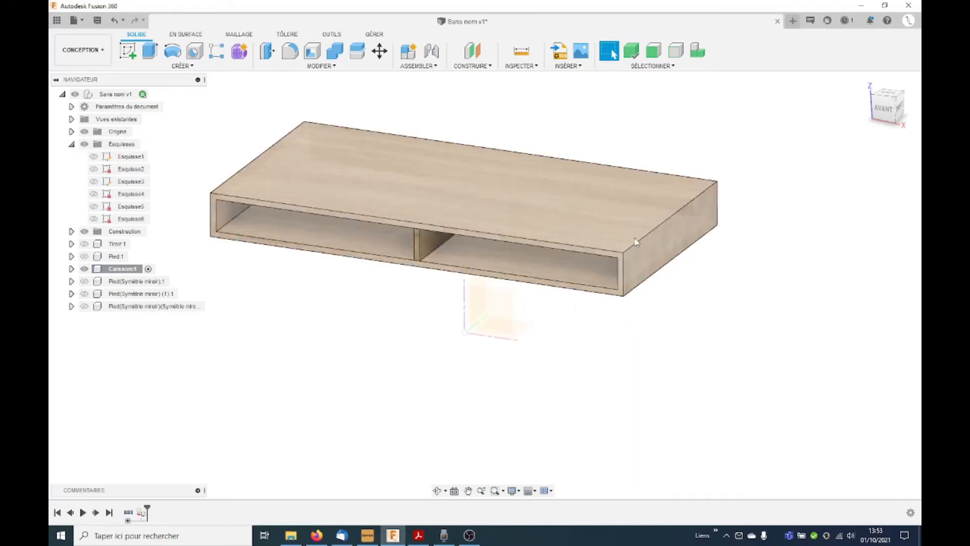
Step: Sketch on the Caisson's front face a three-segment line joining the outer and inner corners at the open-compartment end
{"action": "left_click", "coordinate": [129, 52]}
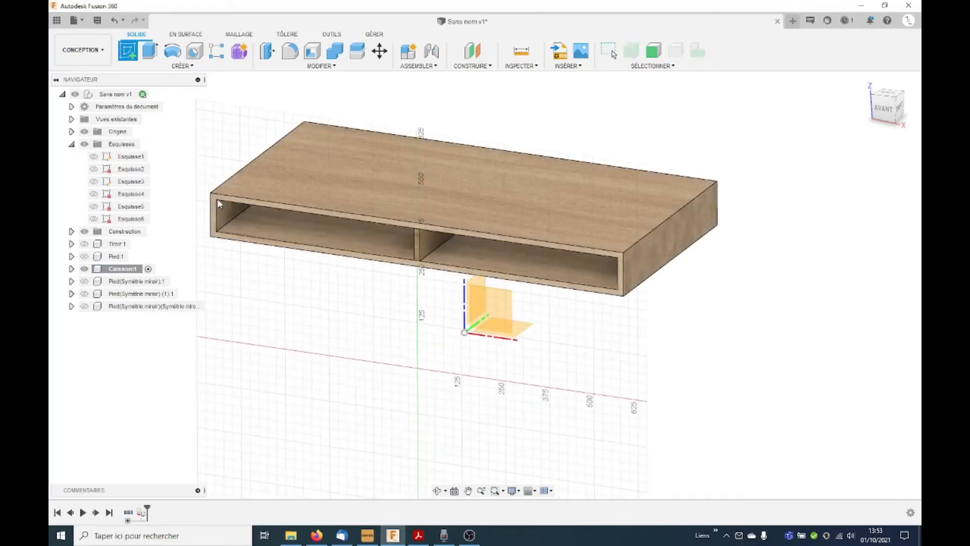
{"action": "left_click", "coordinate": [215, 187]}
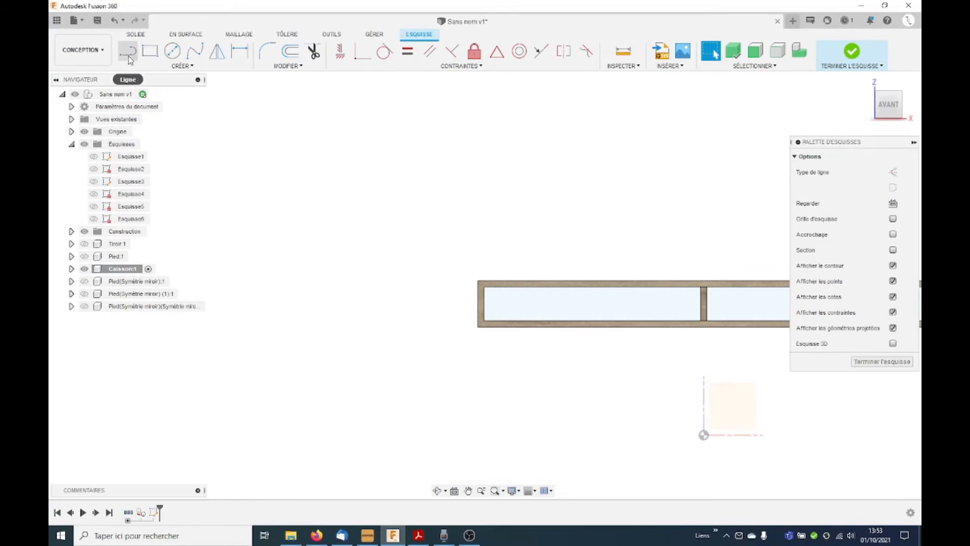
{"action": "scroll", "coordinate": [508, 303], "scroll_direction": "up", "scroll_amount": 3}
{"action": "left_click", "coordinate": [458, 267]}
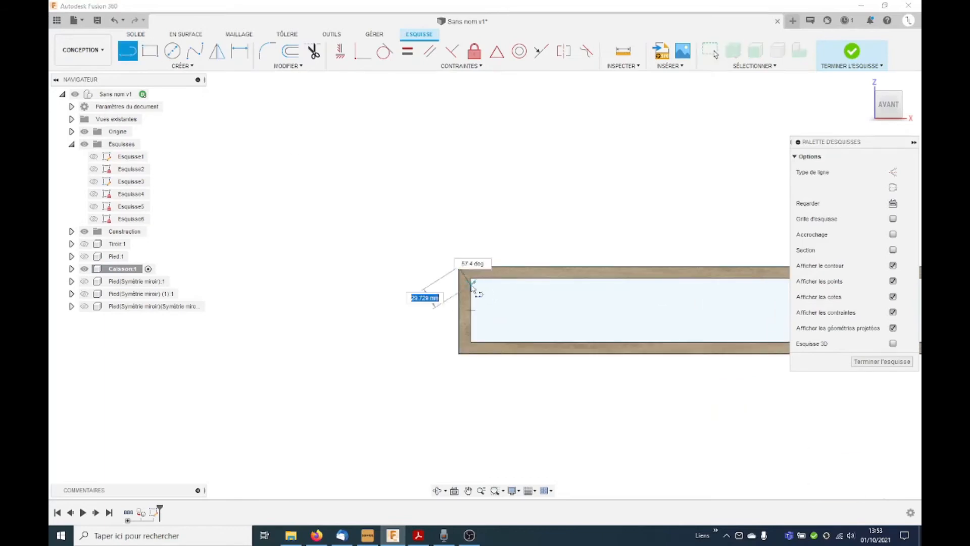
{"action": "left_click", "coordinate": [471, 278]}
{"action": "left_click", "coordinate": [470, 342]}
{"action": "left_click", "coordinate": [459, 354]}
{"action": "scroll", "coordinate": [234, 357], "scroll_direction": "down", "scroll_amount": 3}
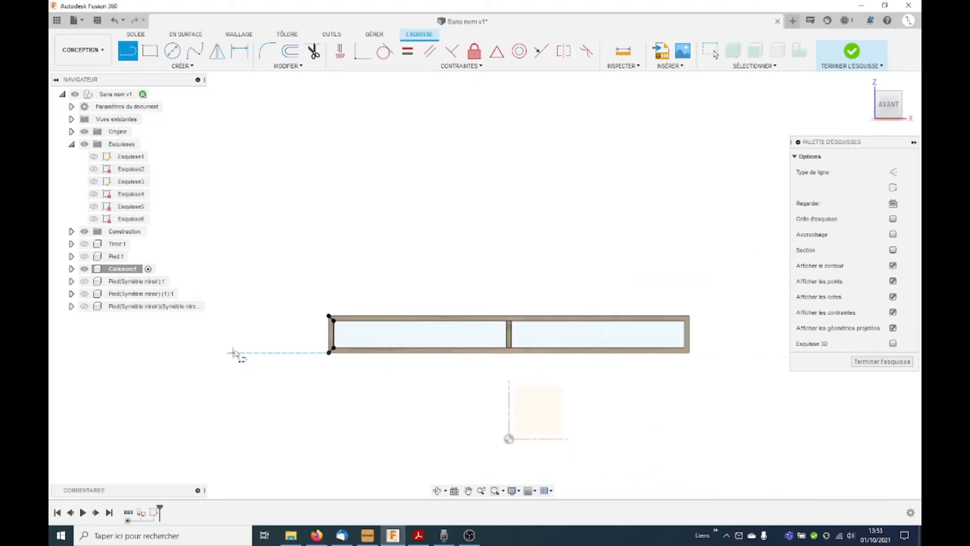
Step: Draw the matching three-segment corner line at the drawer end of the Caisson's front face and finish the sketch
{"action": "scroll", "coordinate": [716, 326], "scroll_direction": "up", "scroll_amount": 3}
{"action": "left_click", "coordinate": [661, 300]}
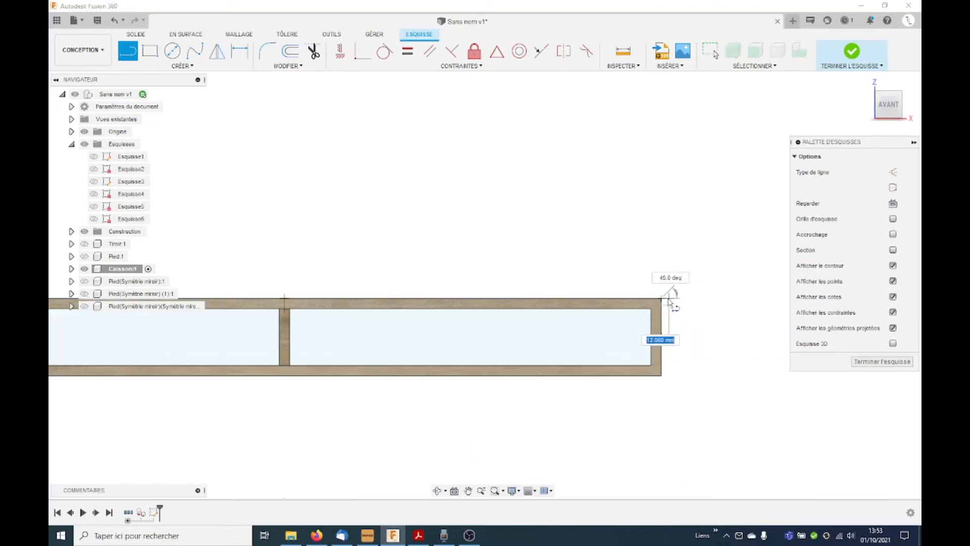
{"action": "left_click", "coordinate": [652, 308]}
{"action": "left_click", "coordinate": [651, 365]}
{"action": "left_click", "coordinate": [661, 374]}
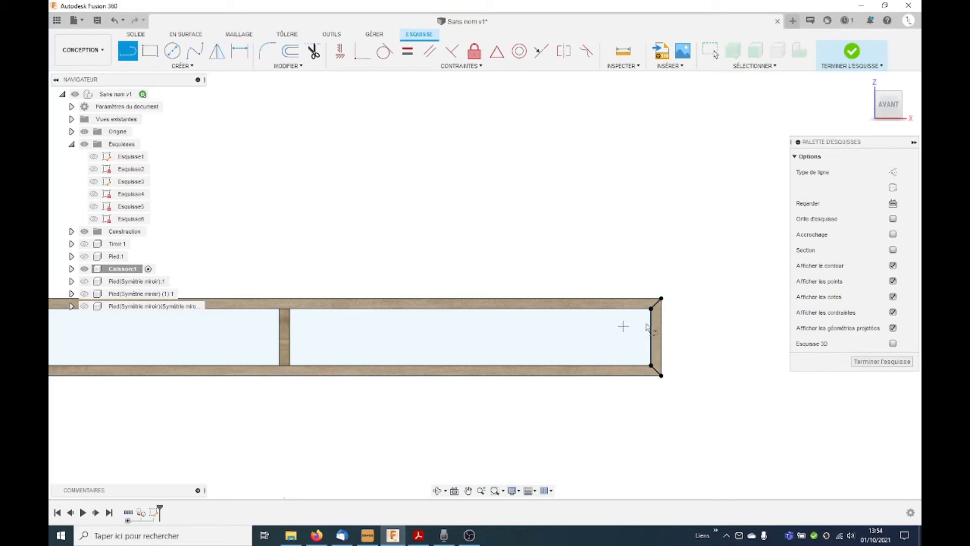
{"action": "left_click", "coordinate": [881, 361]}
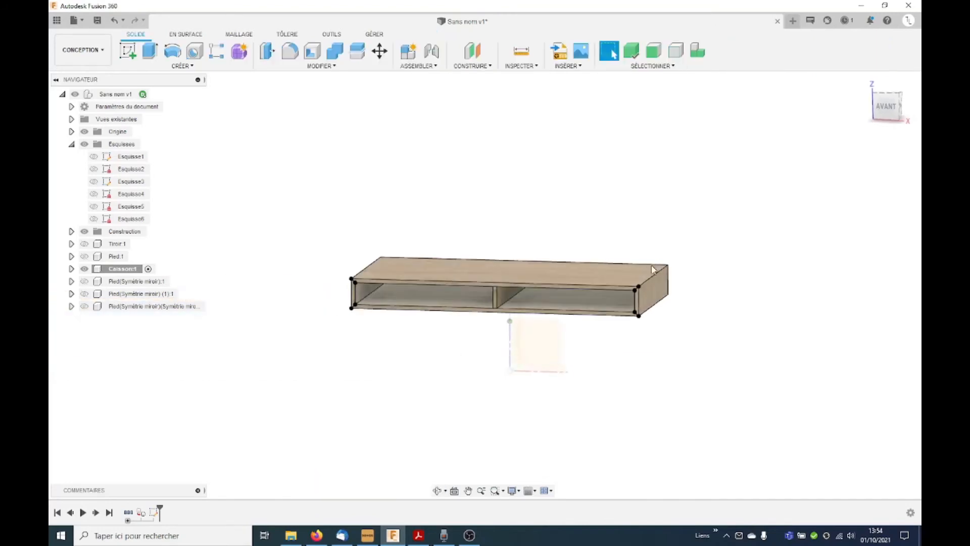
Step: Split the hollow Caisson body with the three-segment sketch line at its right end, extending the splitting tool
{"action": "left_click", "coordinate": [357, 53]}
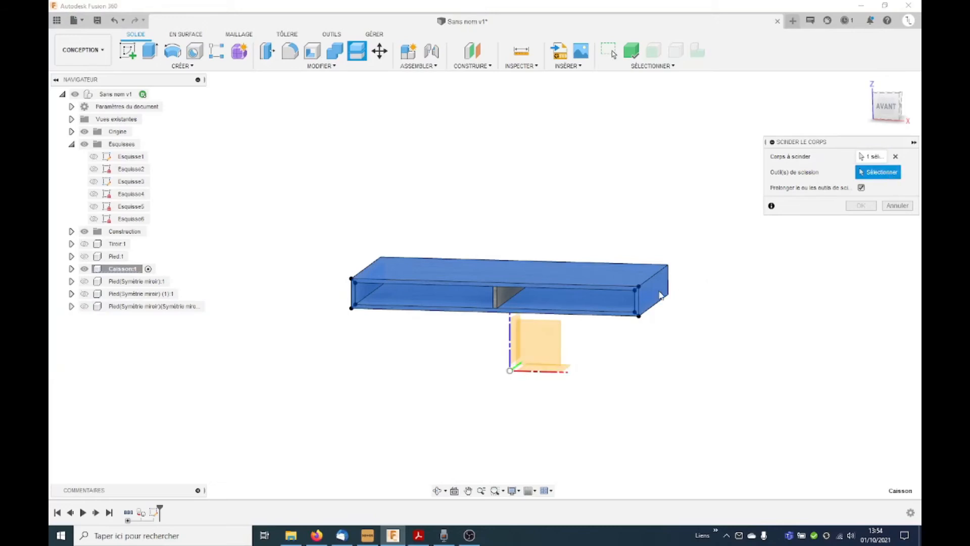
{"action": "scroll", "coordinate": [606, 301], "scroll_direction": "up", "scroll_amount": 5}
{"action": "left_click", "coordinate": [620, 297]}
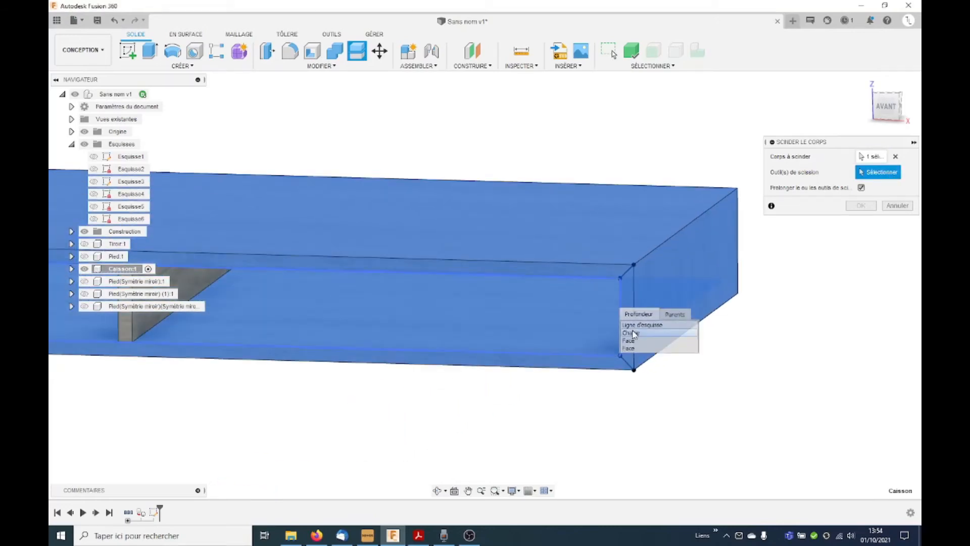
{"action": "left_click", "coordinate": [632, 347]}
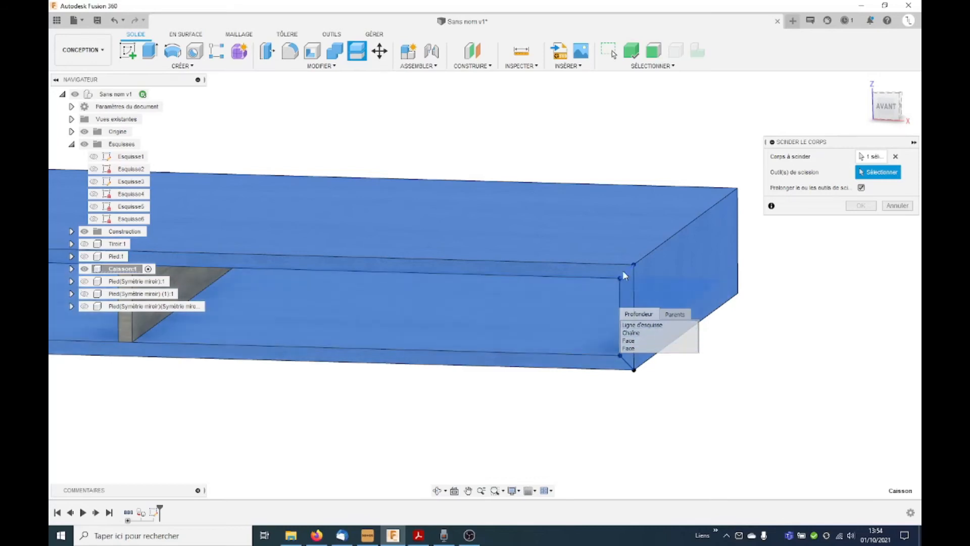
{"action": "left_click", "coordinate": [621, 296]}
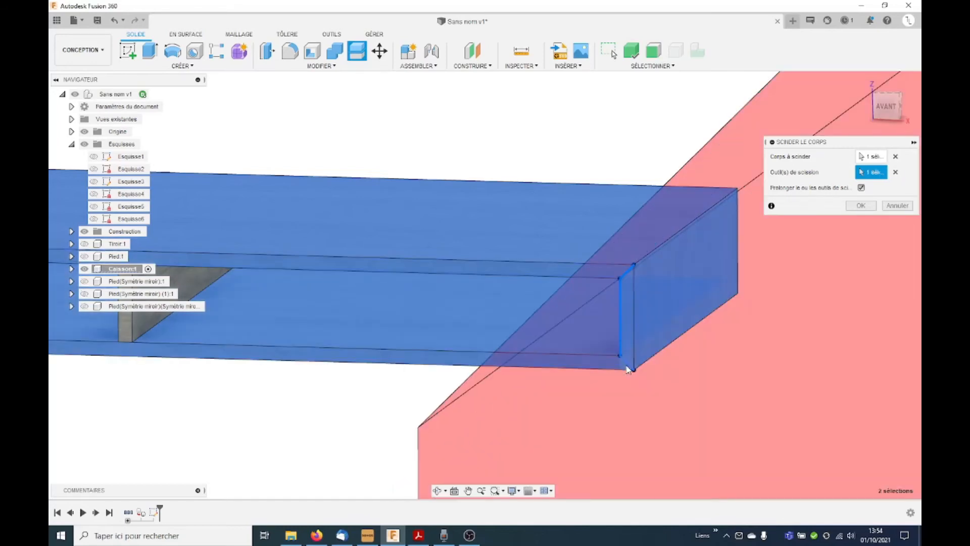
{"action": "scroll", "coordinate": [546, 247], "scroll_direction": "down", "scroll_amount": 5}
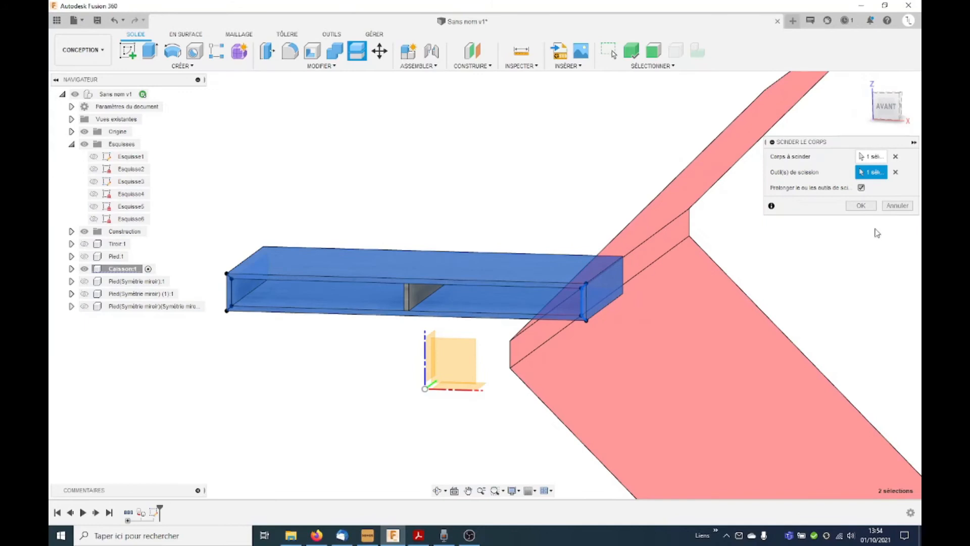
{"action": "left_click", "coordinate": [861, 206]}
Step: Split the remaining Caisson body with the three-segment line of its Esquisse1 sketch at the left end
{"action": "left_click", "coordinate": [356, 50]}
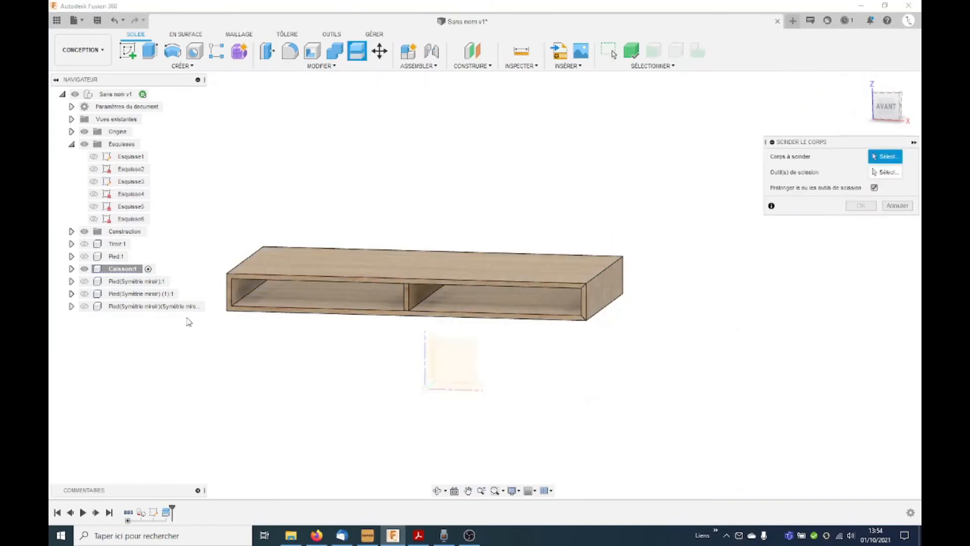
{"action": "left_click", "coordinate": [71, 269]}
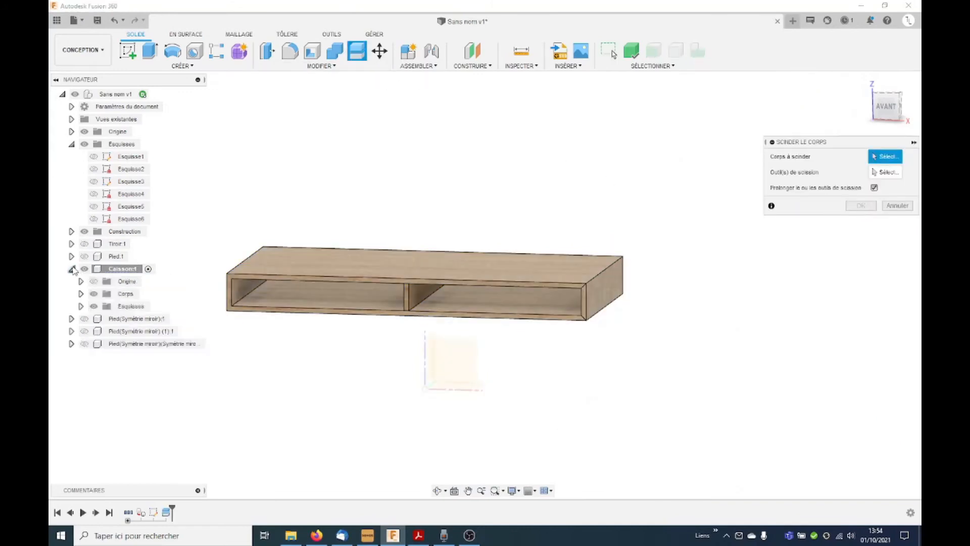
{"action": "left_click", "coordinate": [81, 306]}
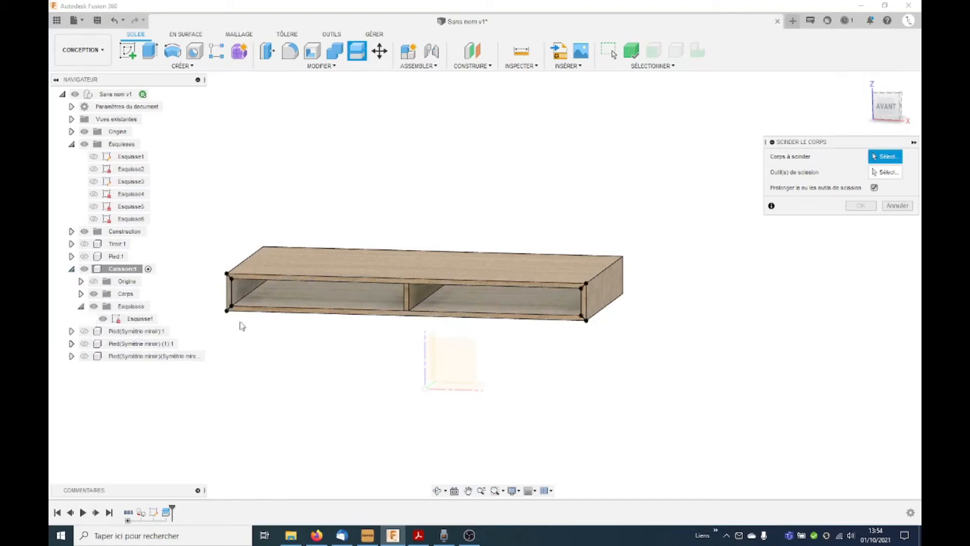
{"action": "scroll", "coordinate": [221, 313], "scroll_direction": "up", "scroll_amount": 1}
{"action": "scroll", "coordinate": [221, 314], "scroll_direction": "up", "scroll_amount": 2}
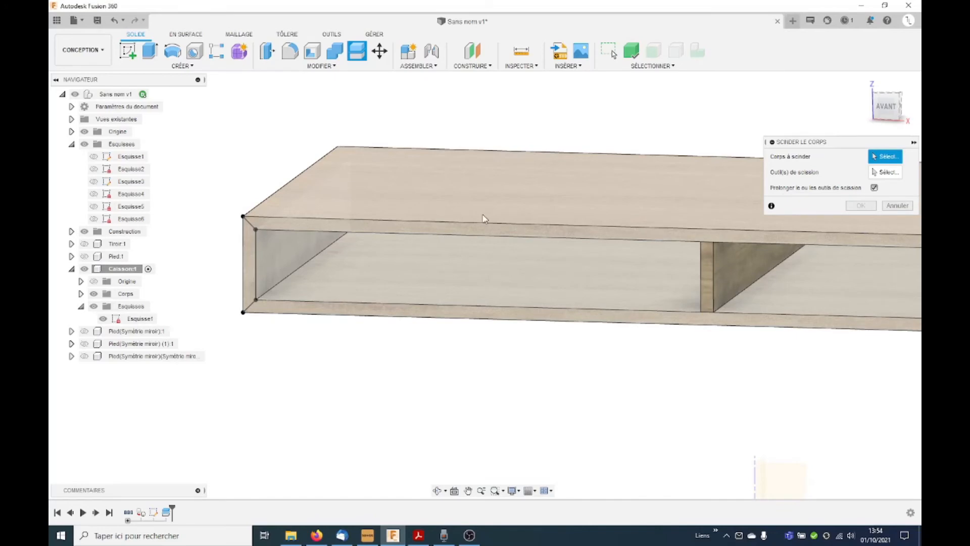
{"action": "left_click", "coordinate": [380, 214]}
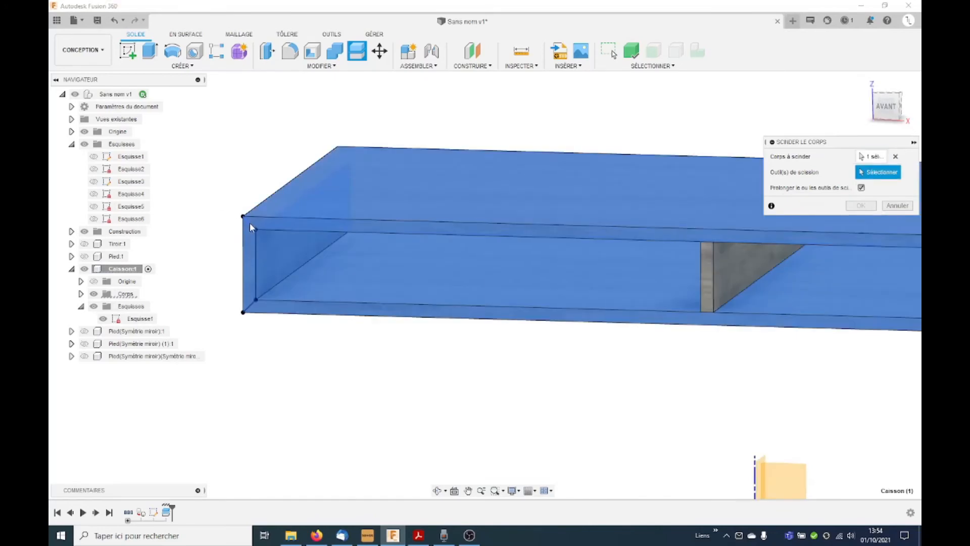
{"action": "left_click", "coordinate": [255, 238]}
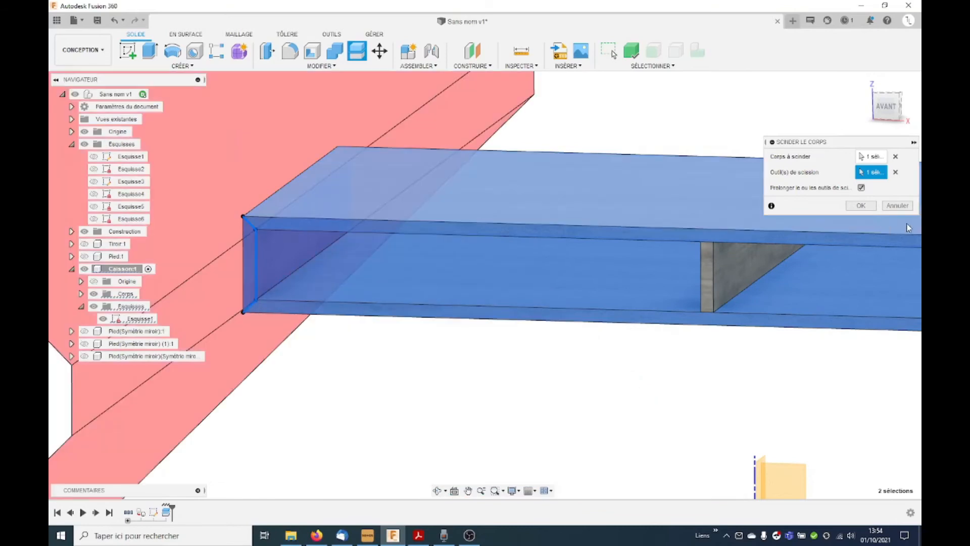
{"action": "left_click", "coordinate": [861, 205]}
{"action": "scroll", "coordinate": [285, 203], "scroll_direction": "down", "scroll_amount": 3}
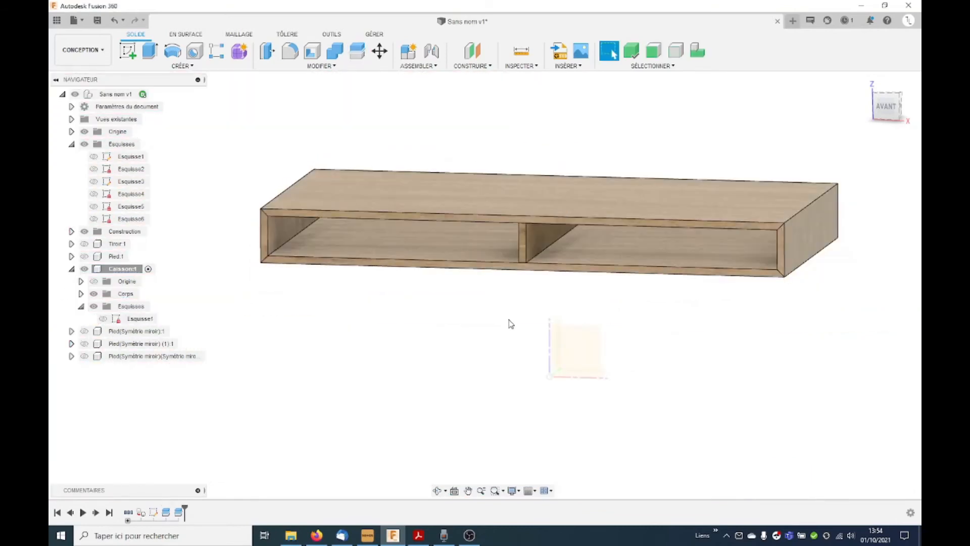
Step: Rotate and shift the wood texture mapping of the Caisson's right end panel
{"action": "middle_click_drag", "start_coordinate": [708, 254], "coordinate": [689, 339], "text": "shift"}
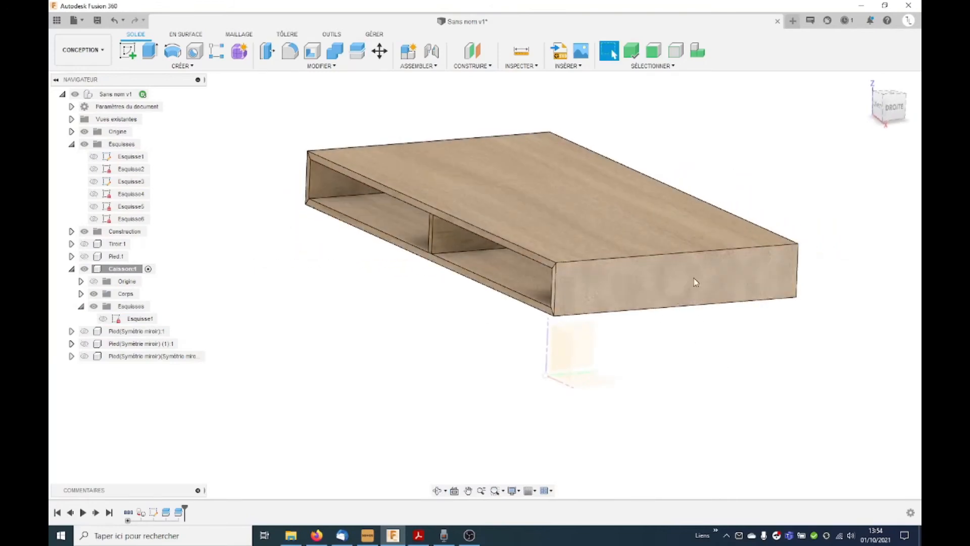
{"action": "middle_click_drag", "start_coordinate": [693, 281], "coordinate": [716, 307], "text": "shift"}
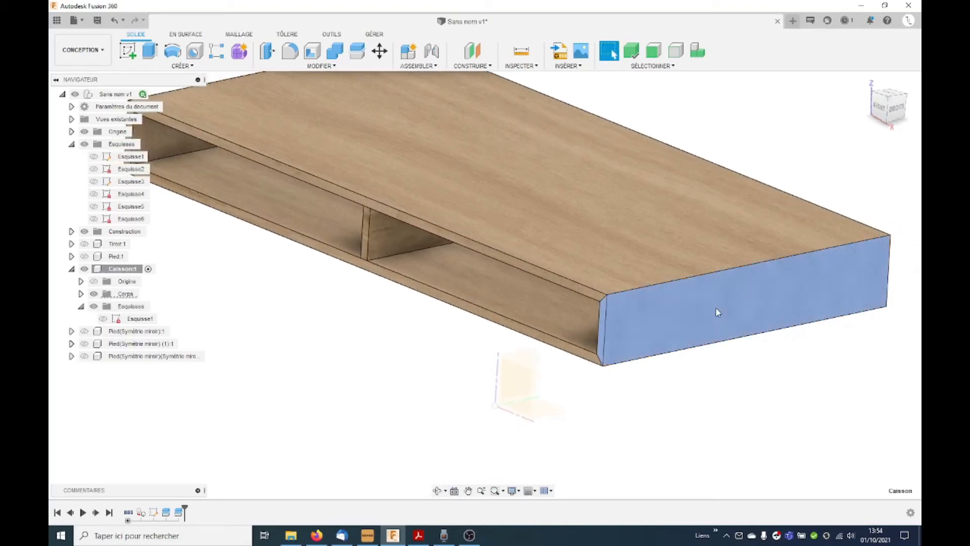
{"action": "right_click", "coordinate": [716, 307]}
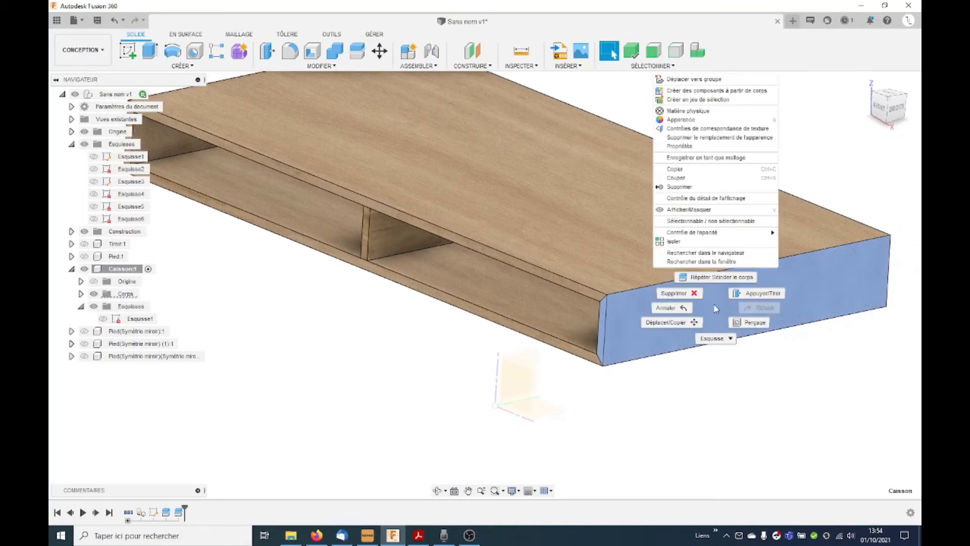
{"action": "left_click", "coordinate": [700, 129]}
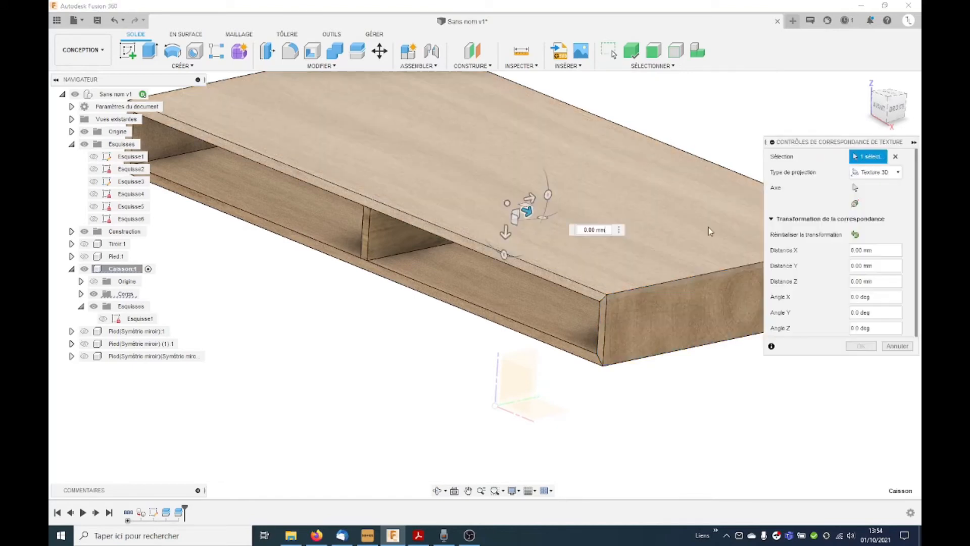
{"action": "left_click_drag", "start_coordinate": [542, 218], "coordinate": [574, 190]}
{"action": "left_click_drag", "start_coordinate": [500, 202], "coordinate": [639, 297]}
{"action": "scroll", "coordinate": [439, 237], "scroll_direction": "down", "scroll_amount": 3}
{"action": "left_click", "coordinate": [862, 346]}
Step: Rotate the left end panel's texture mapping 90 degrees about X and shift it along Y
{"action": "middle_click_drag", "start_coordinate": [733, 334], "coordinate": [517, 306], "text": "shift"}
{"action": "right_click", "coordinate": [427, 270]}
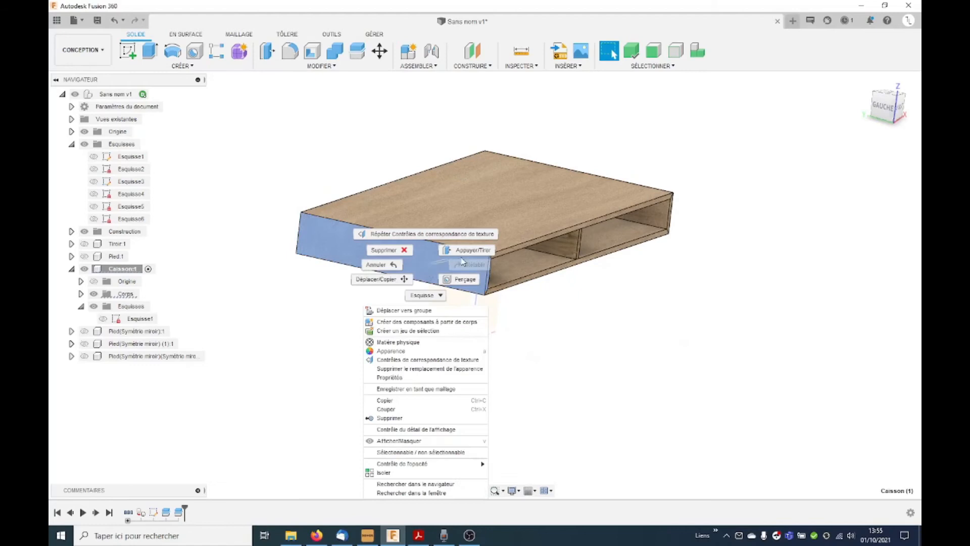
{"action": "left_click", "coordinate": [430, 358]}
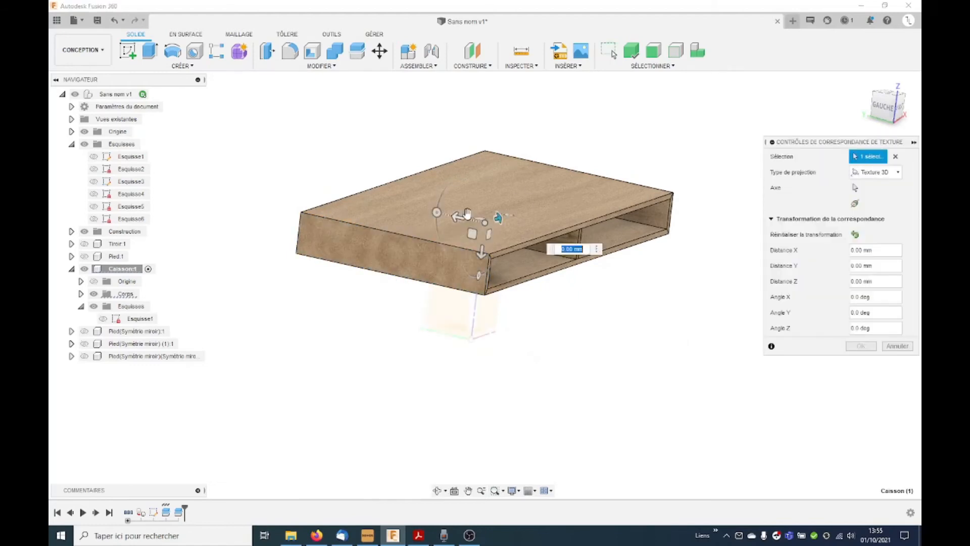
{"action": "left_click_drag", "start_coordinate": [513, 219], "coordinate": [536, 241]}
{"action": "type", "text": "90"}
{"action": "middle_click_drag", "start_coordinate": [521, 231], "coordinate": [498, 225], "text": "shift"}
{"action": "left_click_drag", "start_coordinate": [501, 217], "coordinate": [413, 258]}
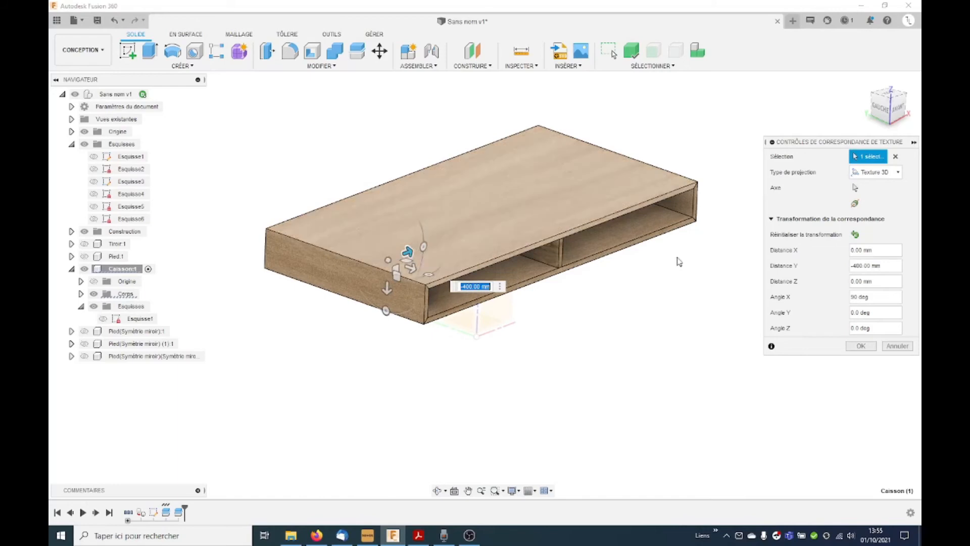
{"action": "left_click", "coordinate": [860, 346]}
Step: Apply the 3D wood appearance already used in the design to the Caisson's middle divider
{"action": "middle_click_drag", "start_coordinate": [642, 356], "coordinate": [586, 288], "text": "shift"}
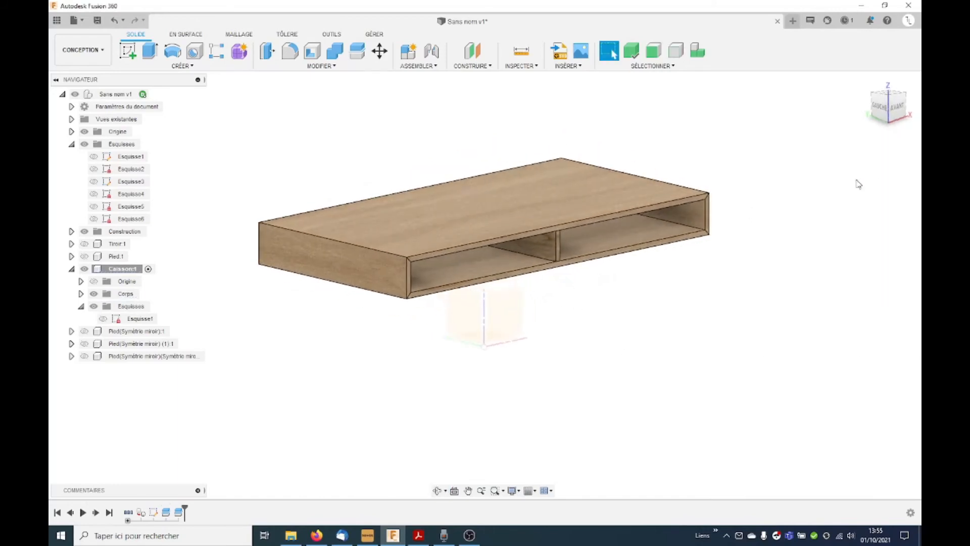
{"action": "key", "text": "a"}
{"action": "left_click_drag", "start_coordinate": [675, 188], "coordinate": [549, 248]}
{"action": "scroll", "coordinate": [560, 232], "scroll_direction": "up", "scroll_amount": 4}
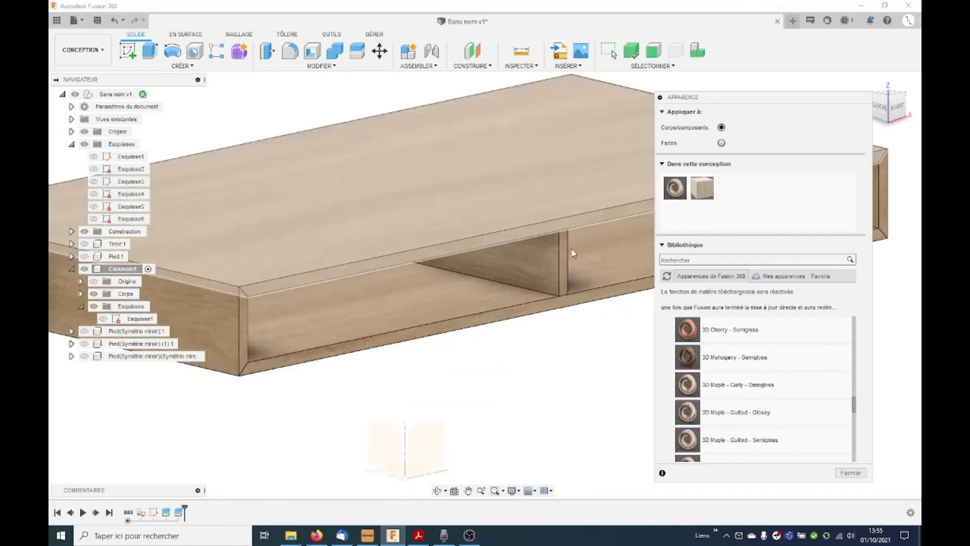
{"action": "scroll", "coordinate": [456, 261], "scroll_direction": "up", "scroll_amount": 2}
{"action": "scroll", "coordinate": [457, 261], "scroll_direction": "down", "scroll_amount": 4}
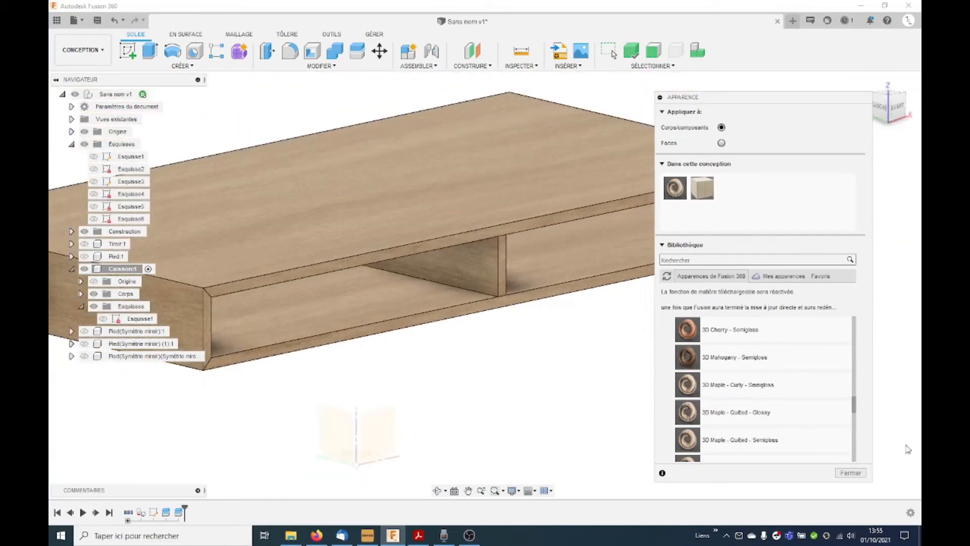
{"action": "left_click", "coordinate": [850, 473]}
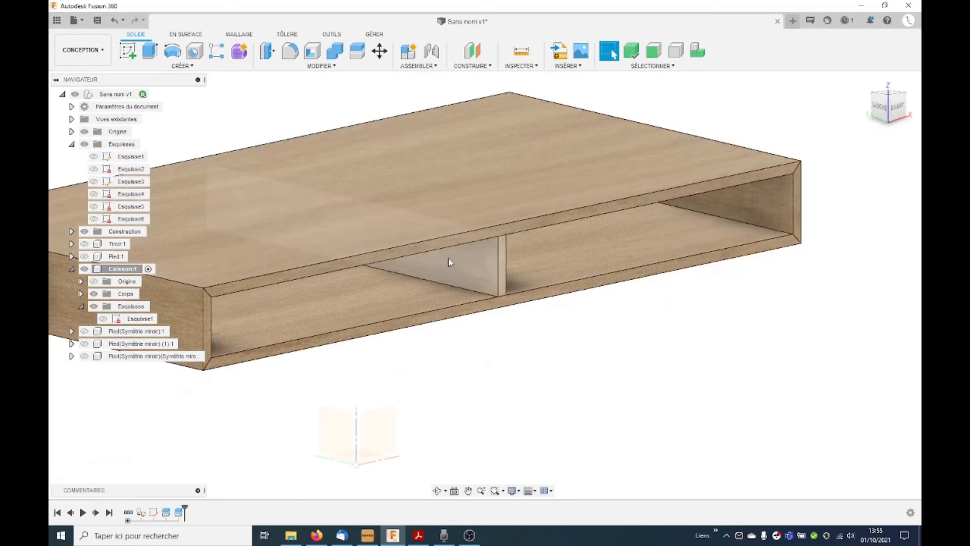
Step: Rotate the middle divider's texture mapping -90 degrees about X
{"action": "right_click", "coordinate": [448, 259]}
{"action": "left_click", "coordinate": [444, 353]}
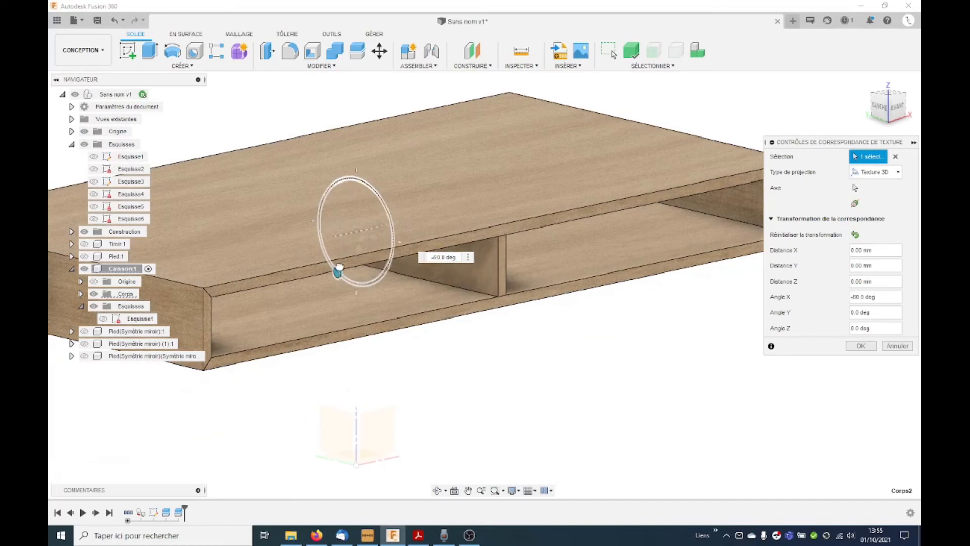
{"action": "left_click_drag", "start_coordinate": [362, 279], "coordinate": [399, 272]}
{"action": "type", "text": "-90"}
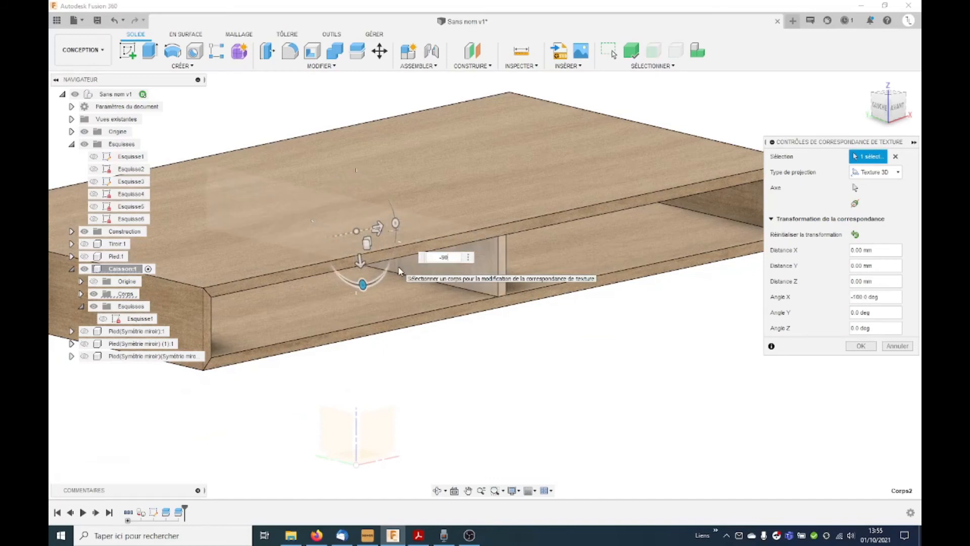
{"action": "key", "text": "Return"}
Step: Sketch a rectangle on the Caisson's front face that fills the right opening, with opposite corners on the opening's inner corners
{"action": "middle_click_drag", "start_coordinate": [748, 387], "coordinate": [726, 388], "text": "shift"}
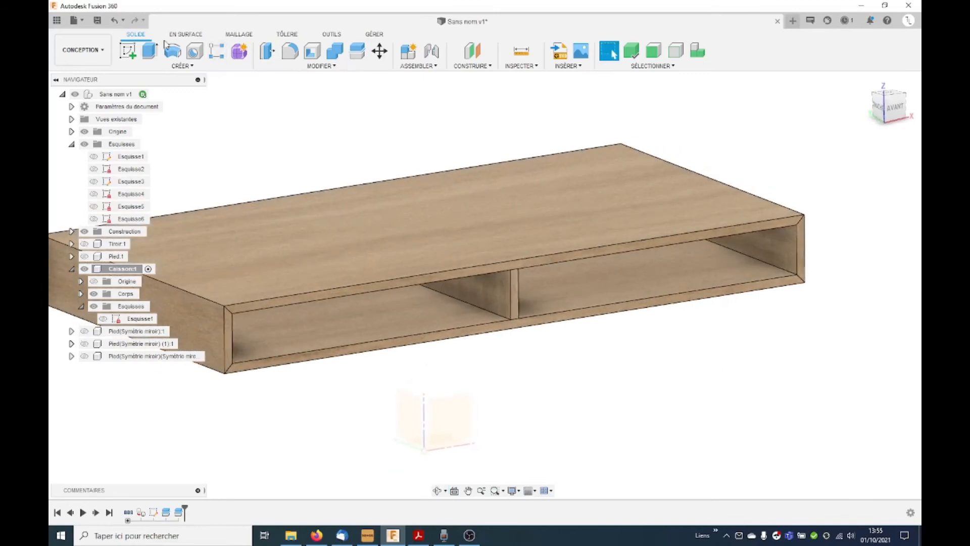
{"action": "left_click", "coordinate": [783, 225]}
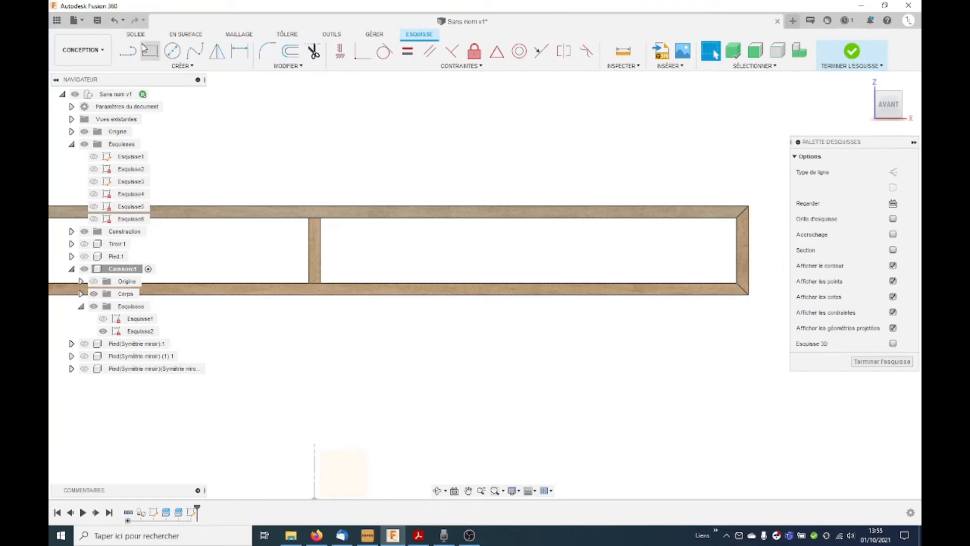
{"action": "left_click", "coordinate": [148, 50]}
{"action": "left_click", "coordinate": [321, 218]}
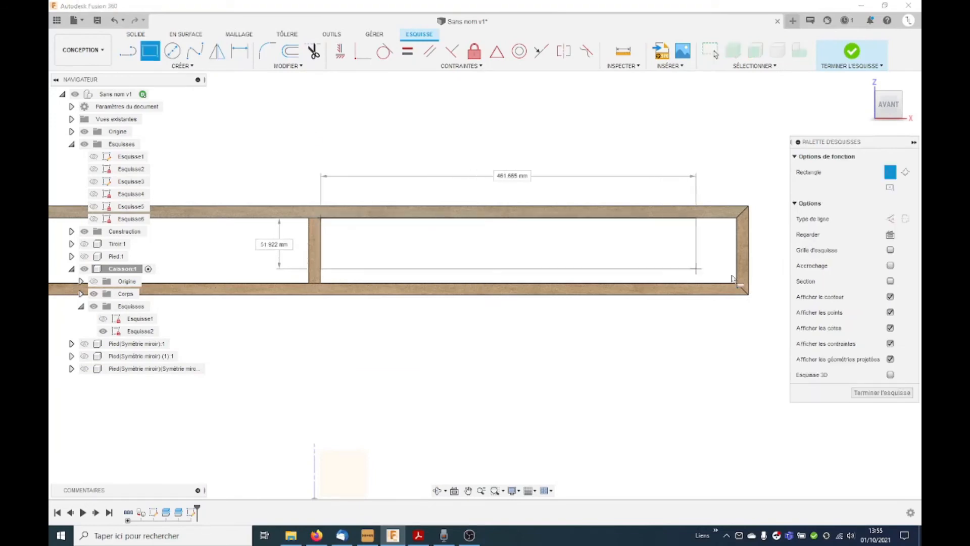
{"action": "left_click", "coordinate": [733, 279]}
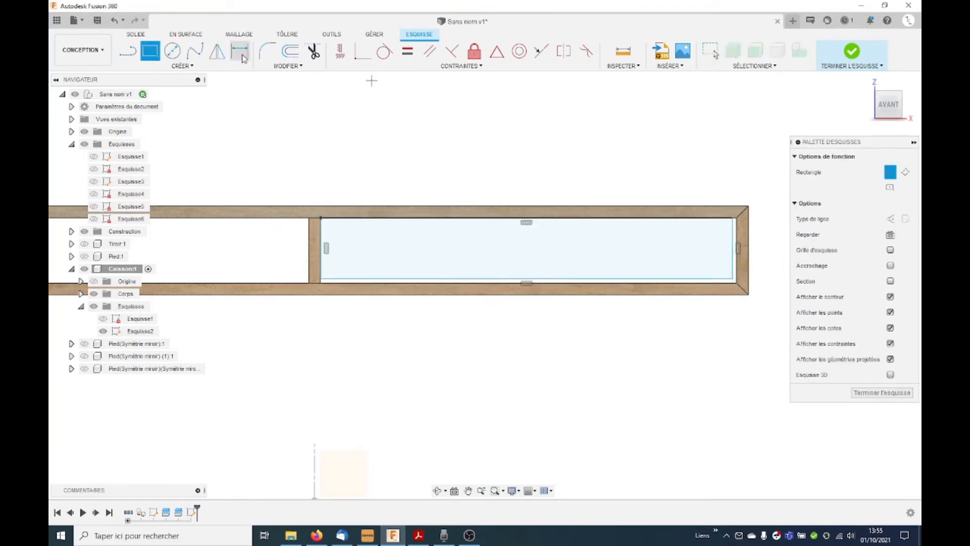
{"action": "key", "text": "Escape"}
{"action": "left_click", "coordinate": [734, 277]}
{"action": "left_click", "coordinate": [737, 283]}
Step: Extrude the rectangle in the right opening by -16 mm as a new body
{"action": "key", "text": "e"}
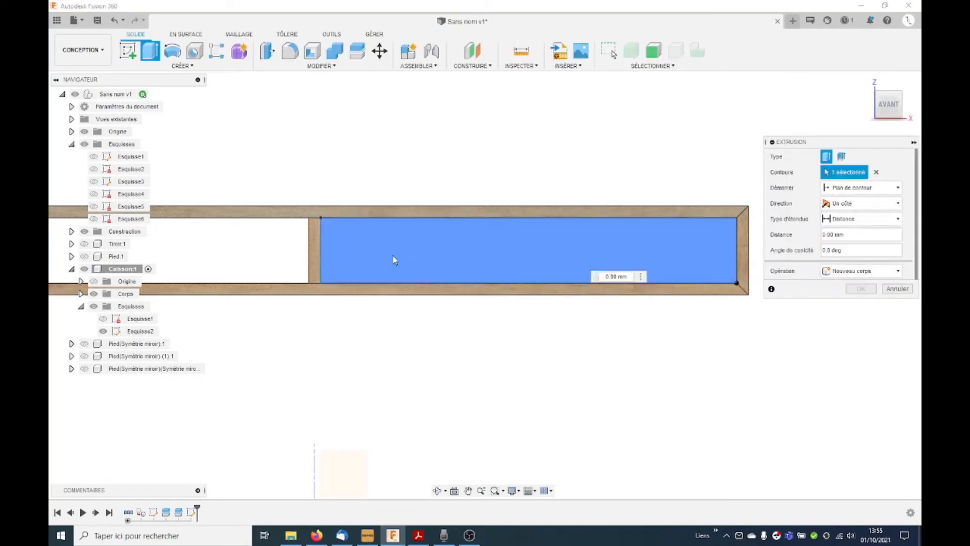
{"action": "left_click_drag", "start_coordinate": [612, 274], "coordinate": [606, 271]}
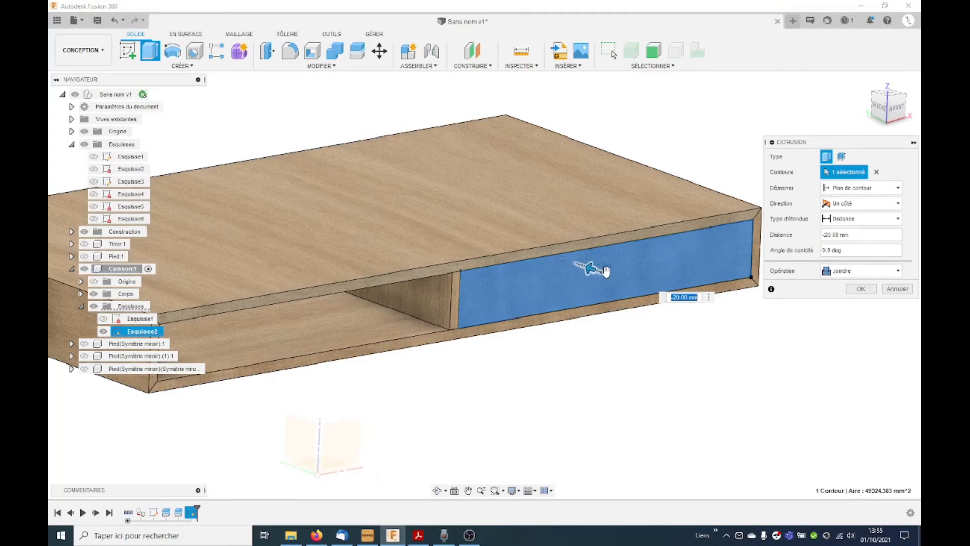
{"action": "type", "text": "-16"}
{"action": "left_click", "coordinate": [861, 271]}
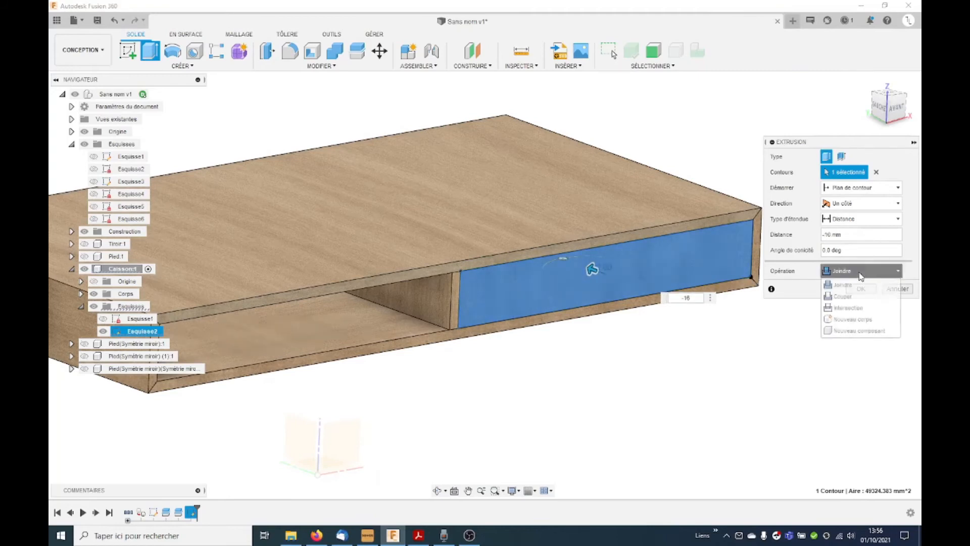
{"action": "left_click", "coordinate": [866, 320]}
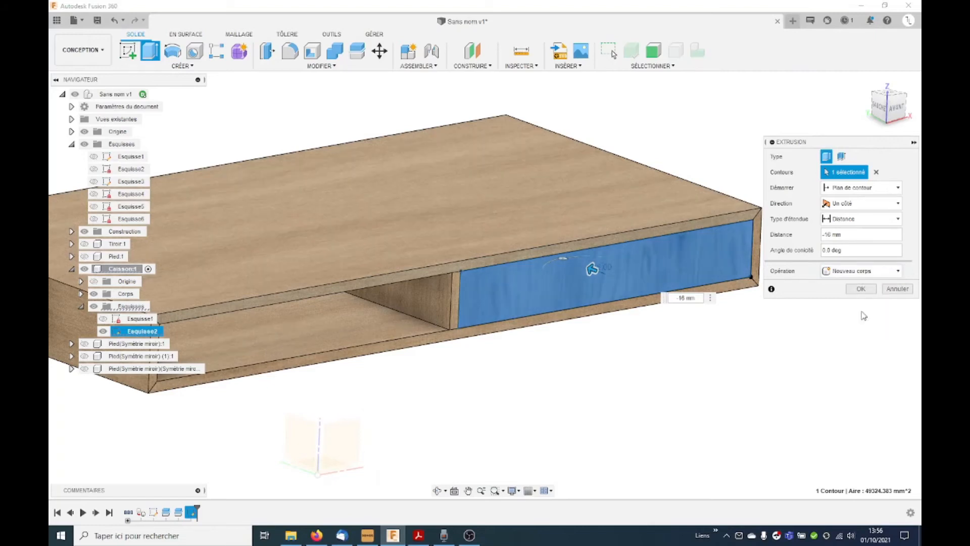
{"action": "left_click", "coordinate": [856, 290]}
Step: Apply the design's 3D wood appearance to the new front panel in the right opening
{"action": "middle_click_drag", "start_coordinate": [728, 362], "coordinate": [746, 350], "text": "shift"}
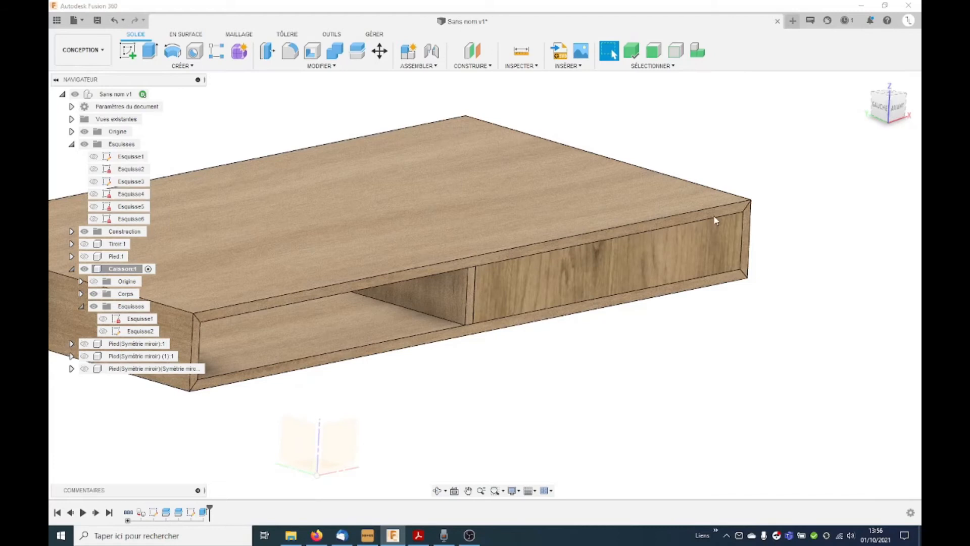
{"action": "key", "text": "a"}
{"action": "left_click_drag", "start_coordinate": [702, 188], "coordinate": [582, 269]}
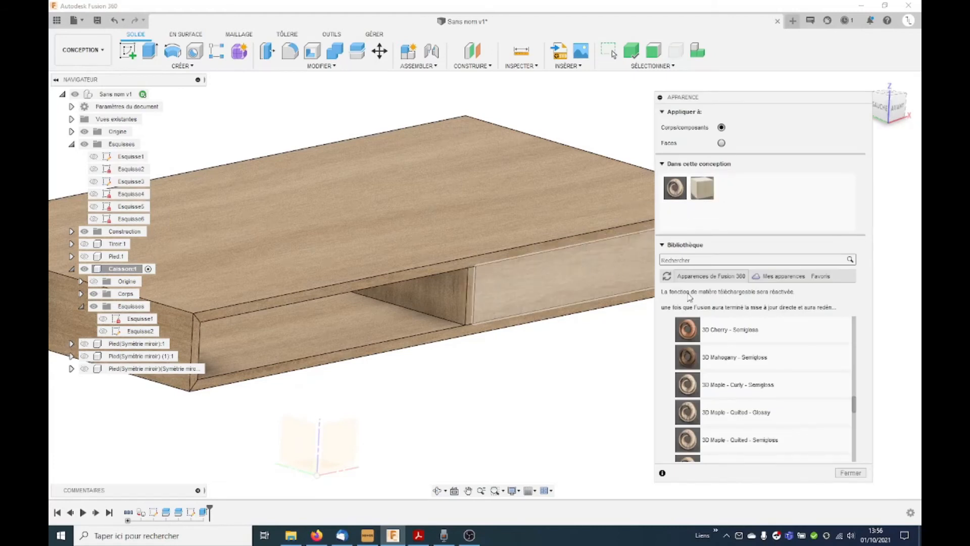
Step: Move the right opening's front panel body by -140 mm in Z distance, back into the Caisson
{"action": "left_click", "coordinate": [851, 472]}
{"action": "middle_click_drag", "start_coordinate": [723, 348], "coordinate": [699, 358], "text": "shift"}
{"action": "left_click", "coordinate": [378, 56]}
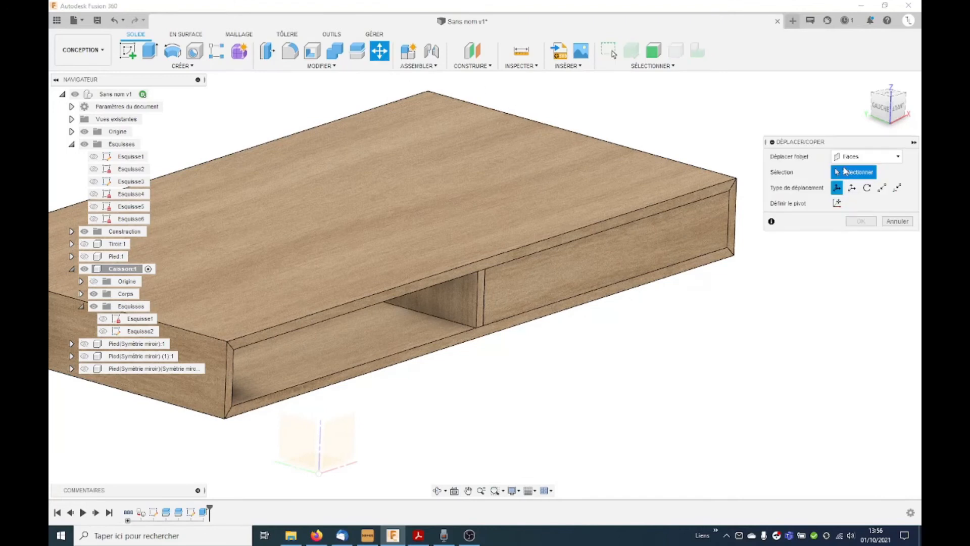
{"action": "left_click", "coordinate": [866, 156]}
{"action": "left_click", "coordinate": [858, 183]}
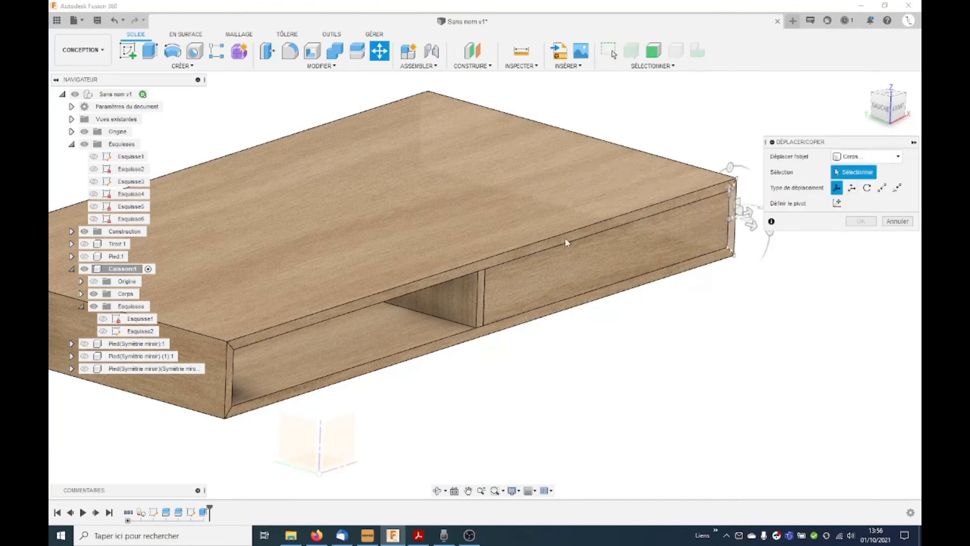
{"action": "left_click", "coordinate": [615, 252]}
{"action": "left_click_drag", "start_coordinate": [619, 262], "coordinate": [559, 235]}
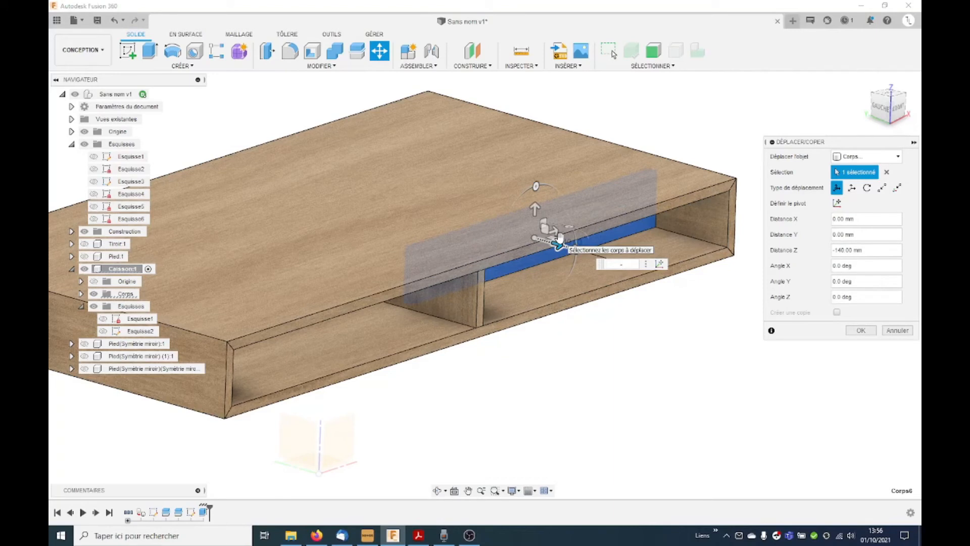
{"action": "key", "text": "Return"}
{"action": "middle_click_drag", "start_coordinate": [560, 242], "coordinate": [566, 301], "text": "shift"}
{"action": "scroll", "coordinate": [566, 301], "scroll_direction": "down", "scroll_amount": 4}
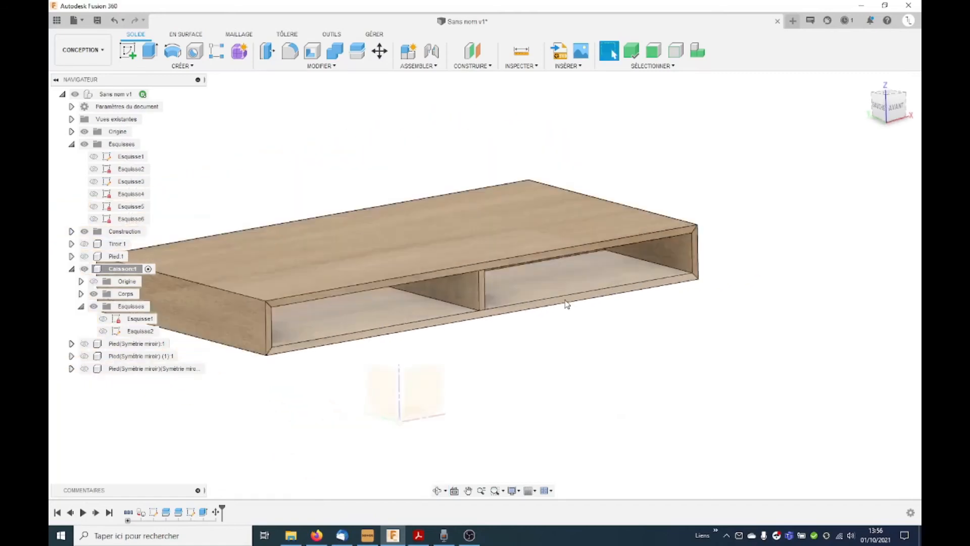
Step: Create a full circular pattern of the recessed panel body about the vertical Z axis with a quantity of 2
{"action": "left_click", "coordinate": [167, 65]}
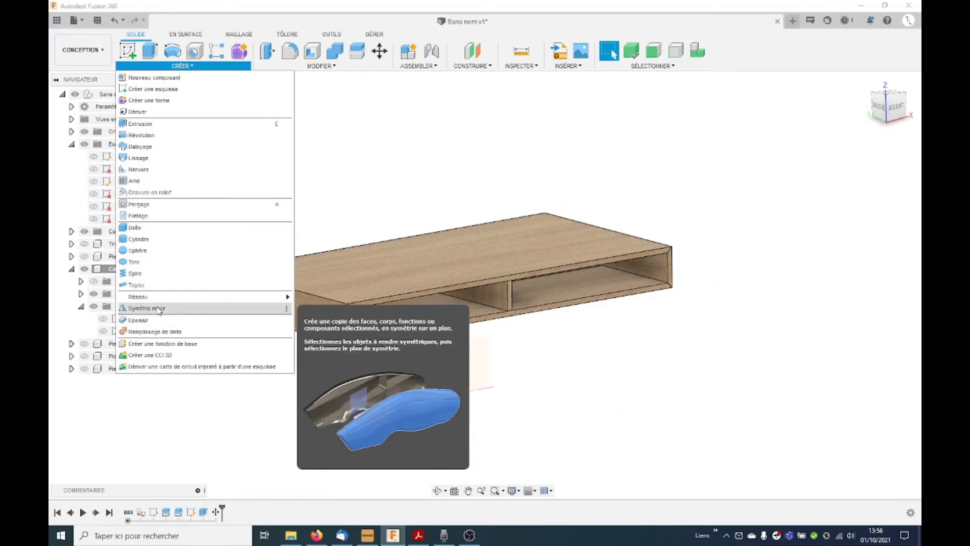
{"action": "mouse_move", "coordinate": [162, 297]}
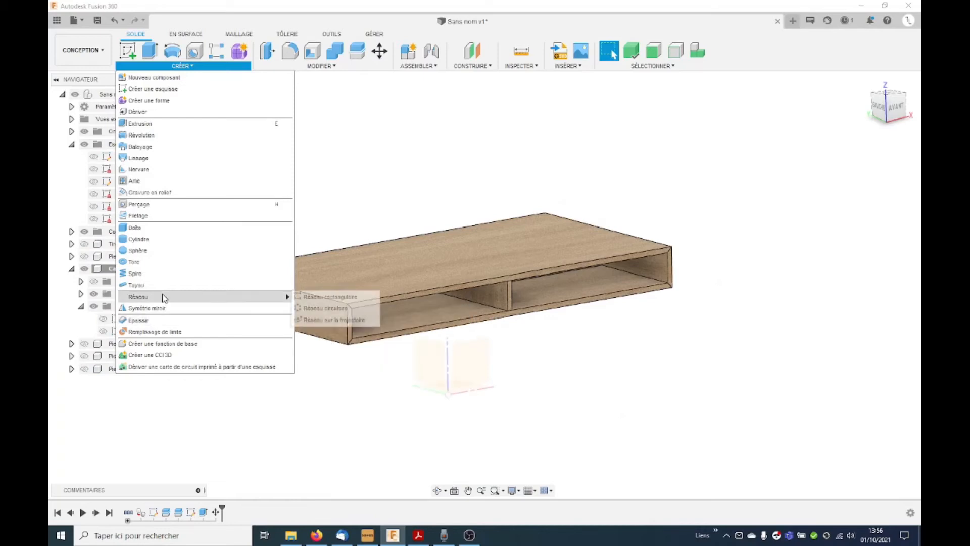
{"action": "left_click", "coordinate": [311, 308]}
{"action": "middle_click_drag", "start_coordinate": [639, 318], "coordinate": [602, 291], "text": "shift"}
{"action": "left_click", "coordinate": [594, 271]}
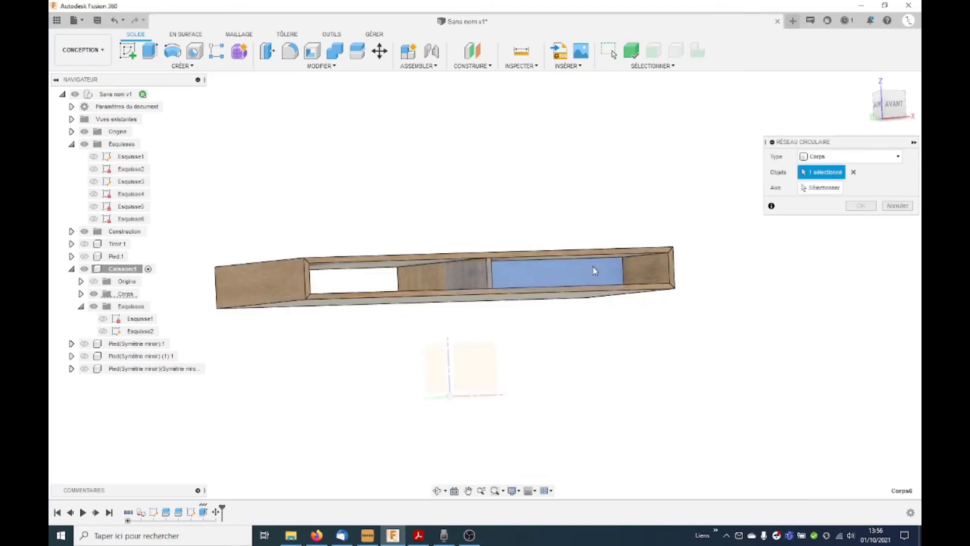
{"action": "left_click", "coordinate": [821, 188]}
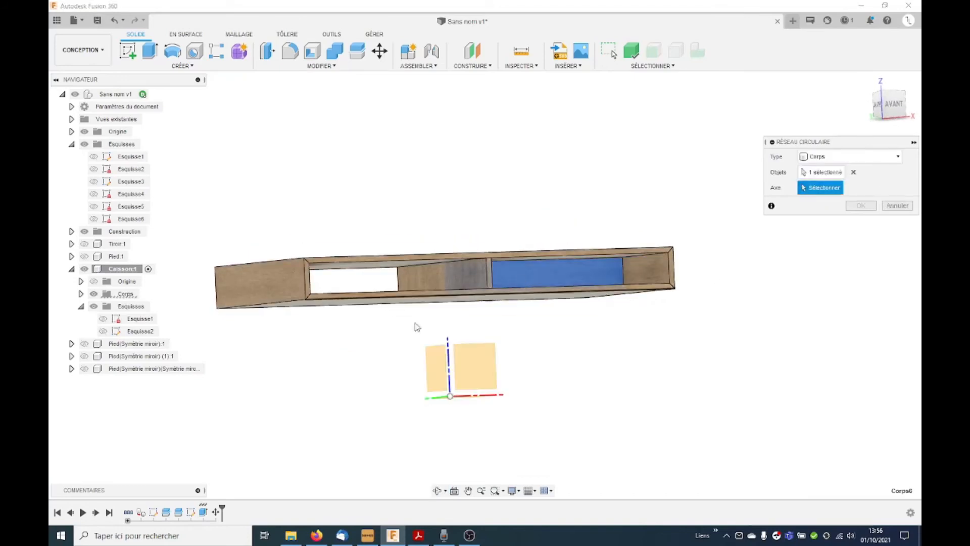
{"action": "left_click", "coordinate": [448, 354]}
{"action": "middle_click_drag", "start_coordinate": [553, 369], "coordinate": [552, 389], "text": "shift"}
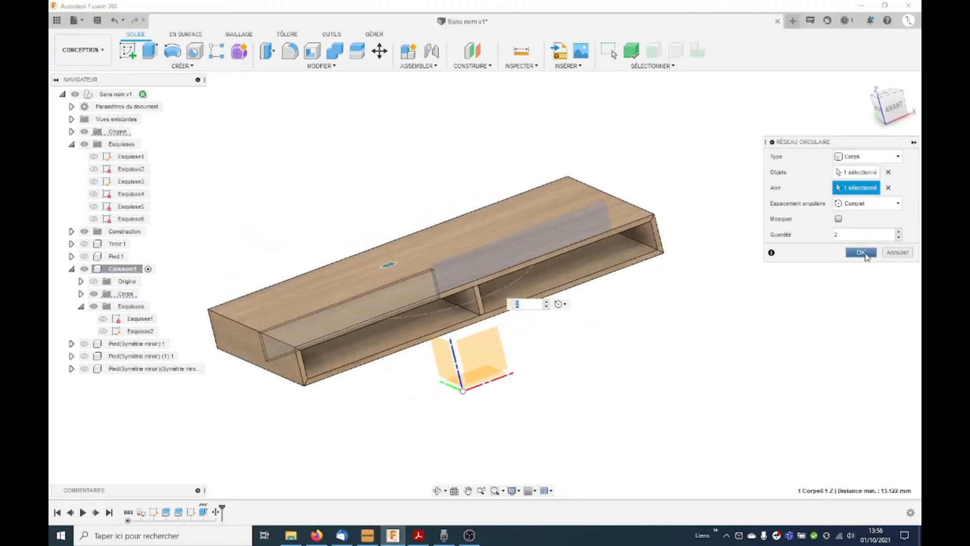
{"action": "left_click", "coordinate": [863, 254]}
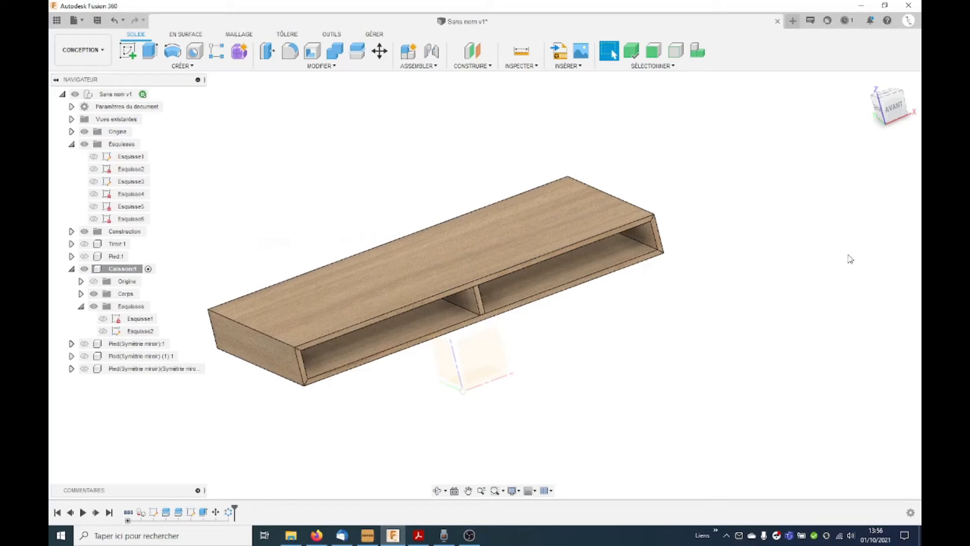
Step: Save the design as a new version
{"action": "middle_click_drag", "start_coordinate": [666, 338], "coordinate": [511, 316], "text": "shift"}
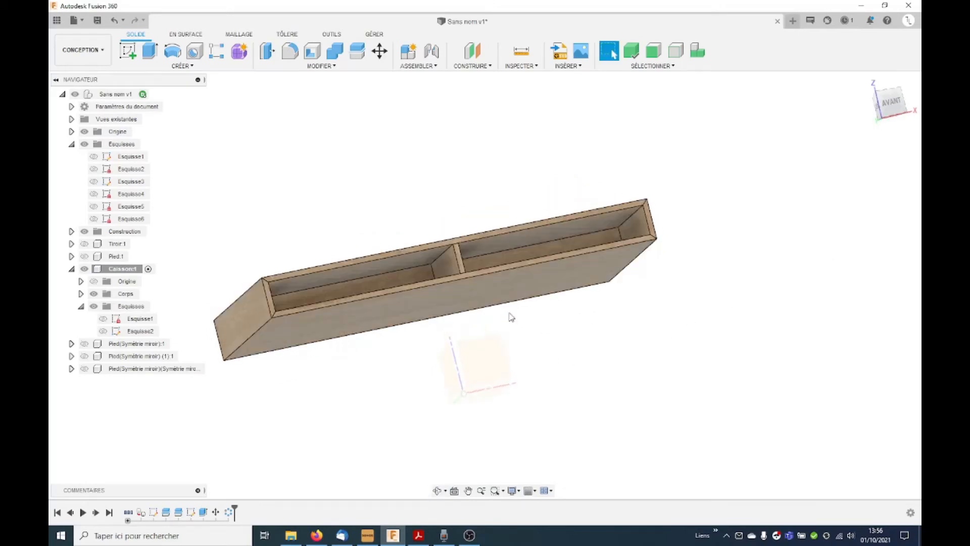
{"action": "middle_click_drag", "start_coordinate": [640, 190], "coordinate": [688, 178], "text": "shift"}
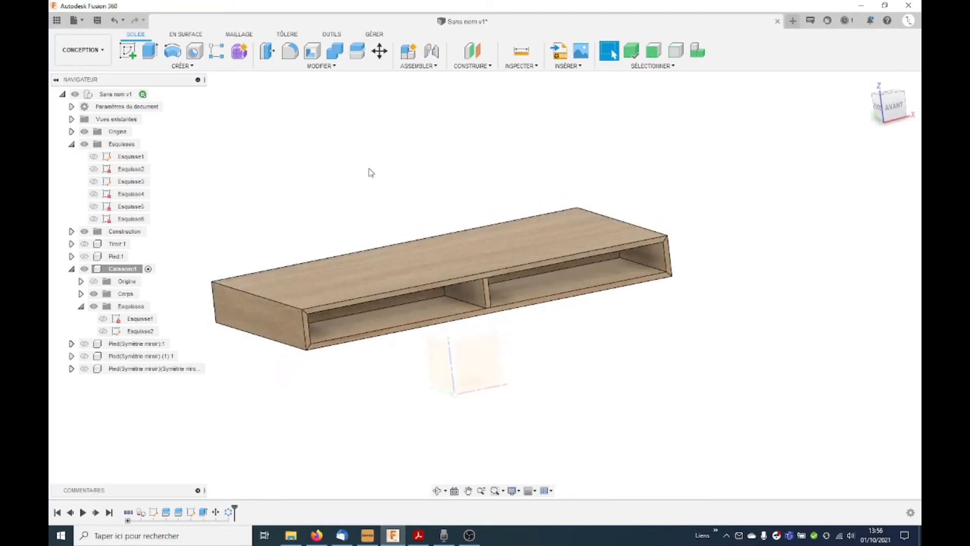
{"action": "key", "text": "ctrl+s"}
{"action": "left_click", "coordinate": [477, 295]}
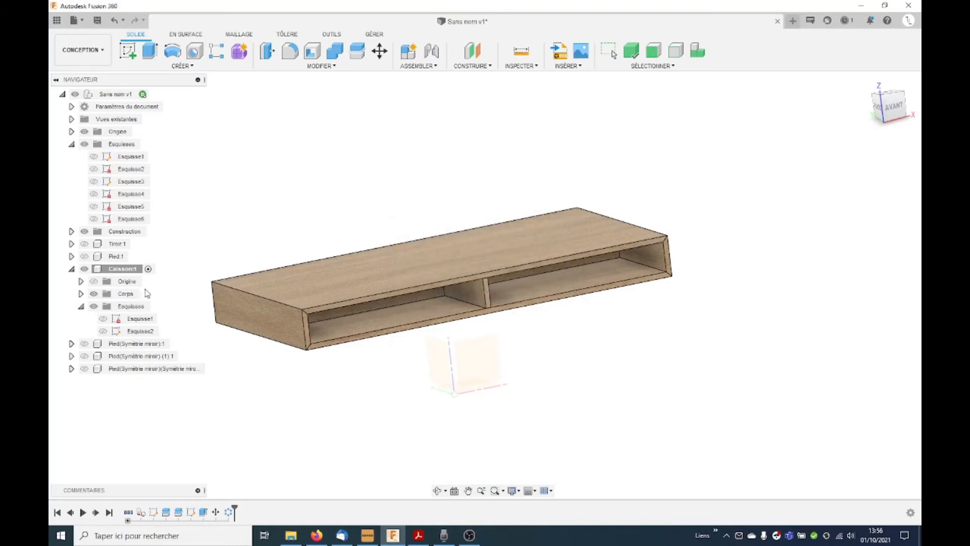
Step: Hide the Caisson component, then show Pied:1 and activate it for editing
{"action": "left_click", "coordinate": [71, 269]}
{"action": "left_click", "coordinate": [86, 271]}
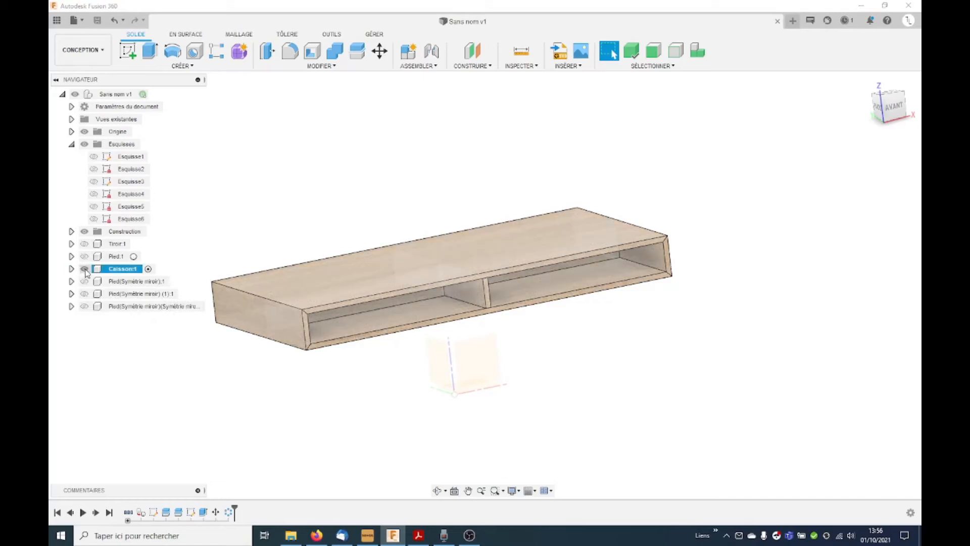
{"action": "left_click", "coordinate": [85, 269]}
{"action": "left_click", "coordinate": [84, 256]}
{"action": "double_click", "coordinate": [116, 256]}
{"action": "left_click", "coordinate": [344, 224]}
{"action": "middle_click_drag", "start_coordinate": [281, 254], "coordinate": [295, 253], "text": "shift"}
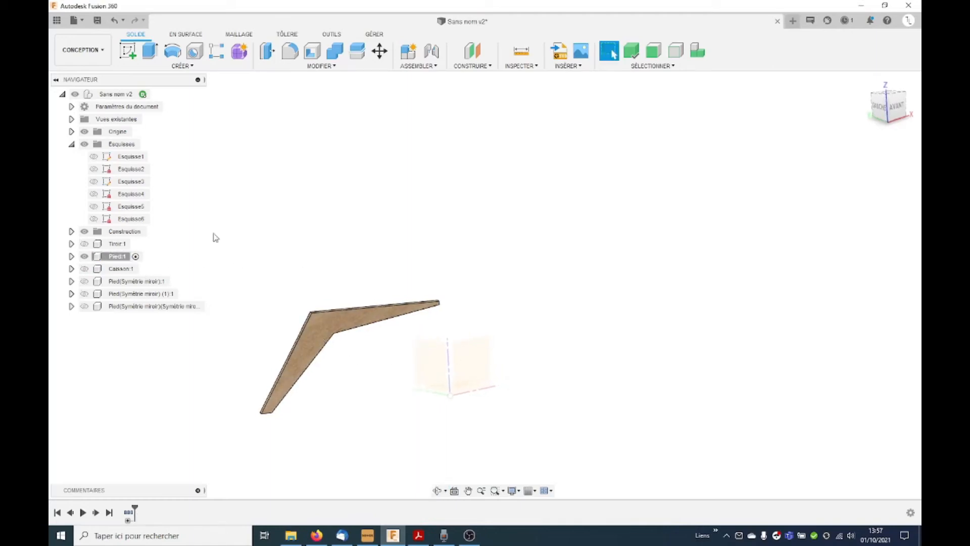
Step: Show Esquisse3, the sketch containing the leg's profile
{"action": "left_click", "coordinate": [100, 193]}
{"action": "left_click", "coordinate": [100, 181]}
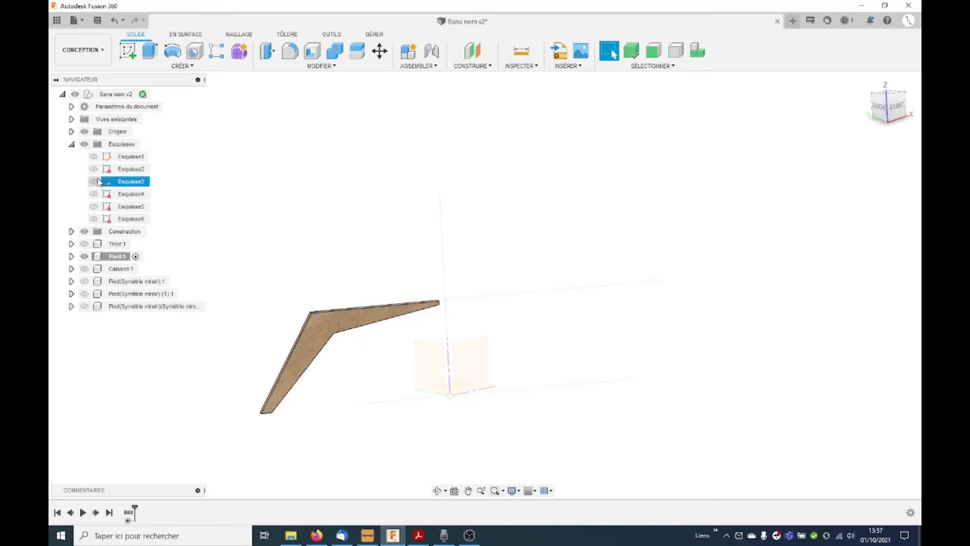
{"action": "left_click", "coordinate": [95, 181]}
{"action": "middle_click_drag", "start_coordinate": [303, 215], "coordinate": [401, 316], "text": "shift"}
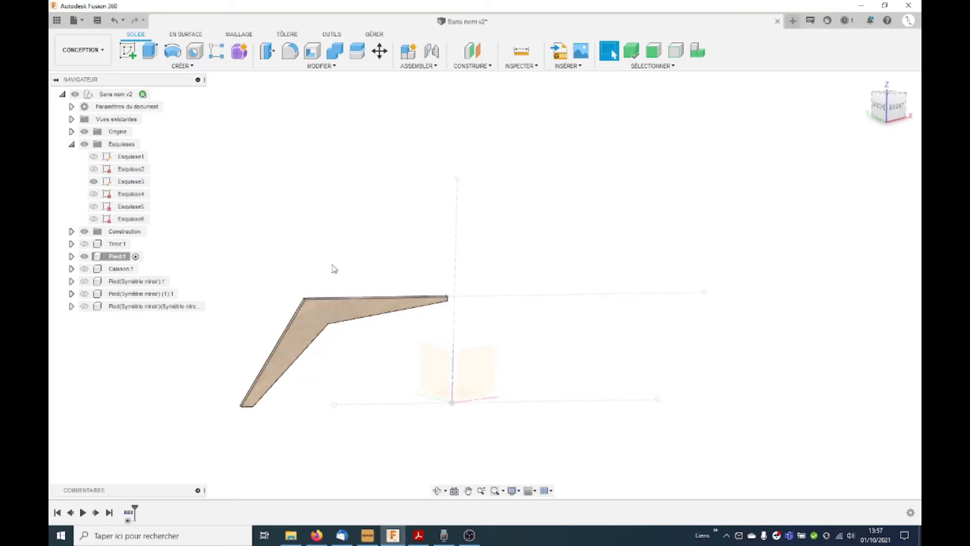
Step: Try to split the leg body using the lower Esquisse3 profile as the splitting tool
{"action": "left_click", "coordinate": [357, 51]}
{"action": "middle_click_drag", "start_coordinate": [354, 237], "coordinate": [330, 233], "text": "shift"}
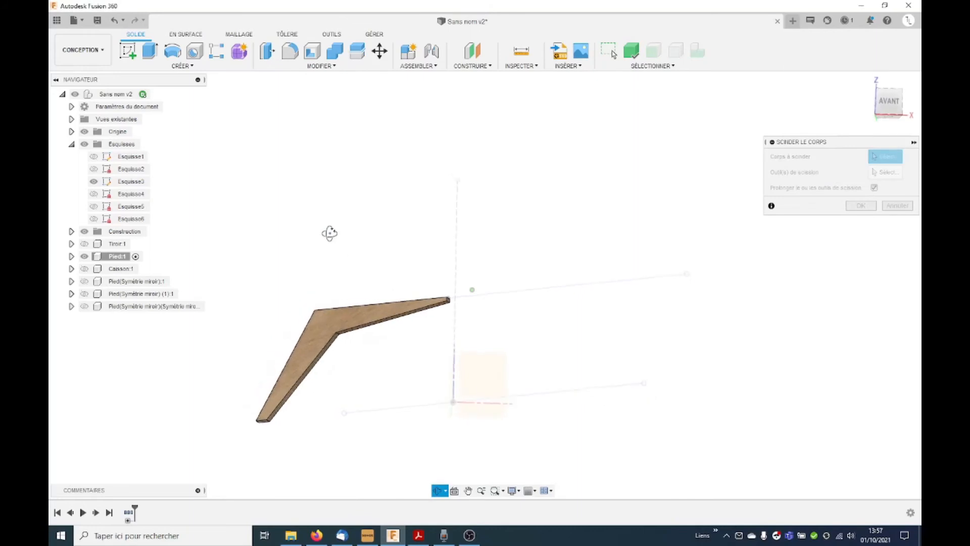
{"action": "scroll", "coordinate": [322, 377], "scroll_direction": "up", "scroll_amount": 5}
{"action": "left_click", "coordinate": [316, 281]}
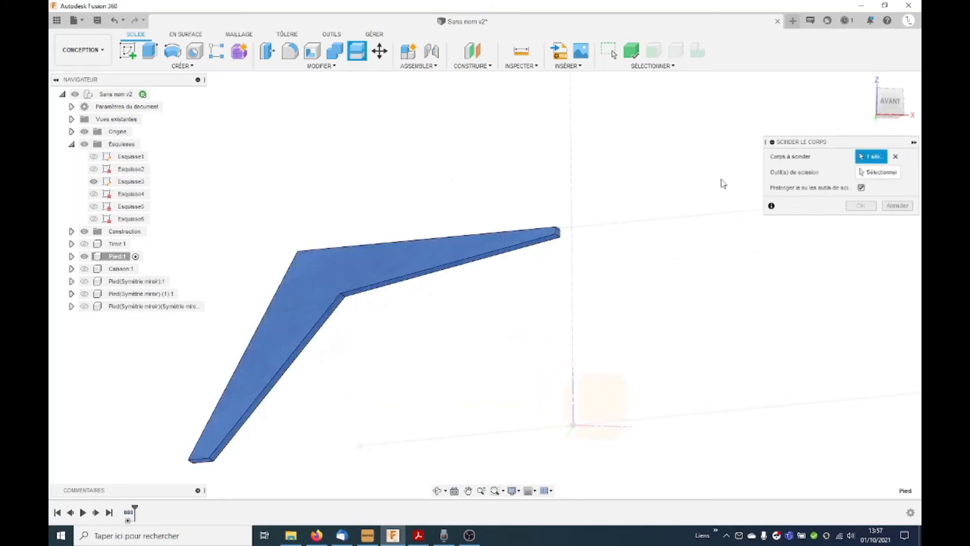
{"action": "left_click", "coordinate": [865, 173]}
{"action": "left_click", "coordinate": [339, 333]}
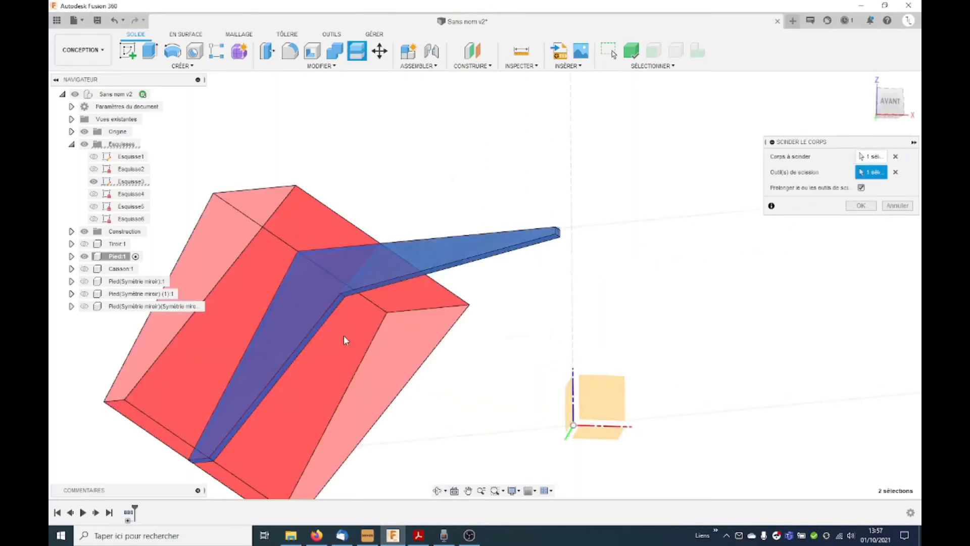
{"action": "mouse_move", "coordinate": [480, 270]}
{"action": "middle_mouse_down", "text": "shift"}
{"action": "mouse_move", "coordinate": [501, 272]}
{"action": "mouse_move", "coordinate": [493, 270]}
{"action": "middle_mouse_up", "text": "shift"}
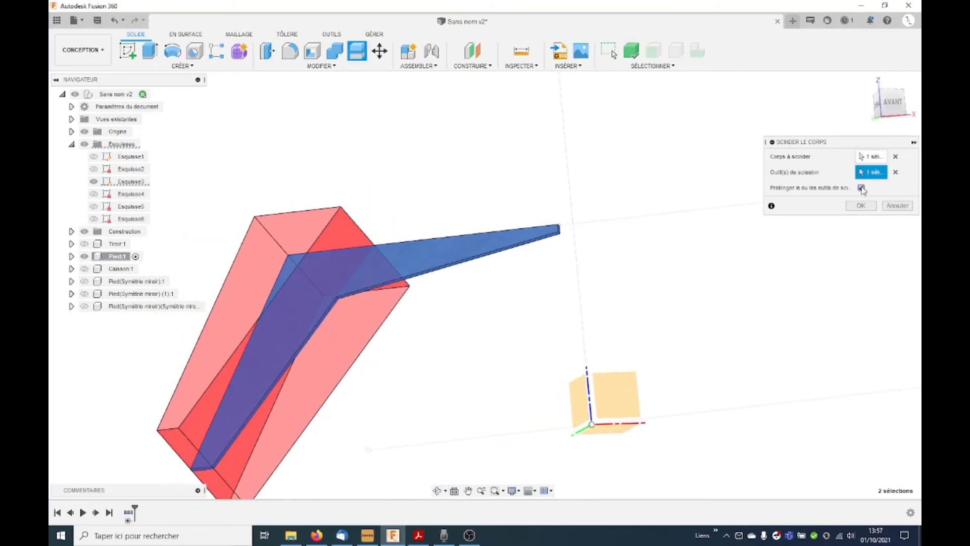
{"action": "left_click", "coordinate": [862, 188]}
{"action": "left_click", "coordinate": [861, 188]}
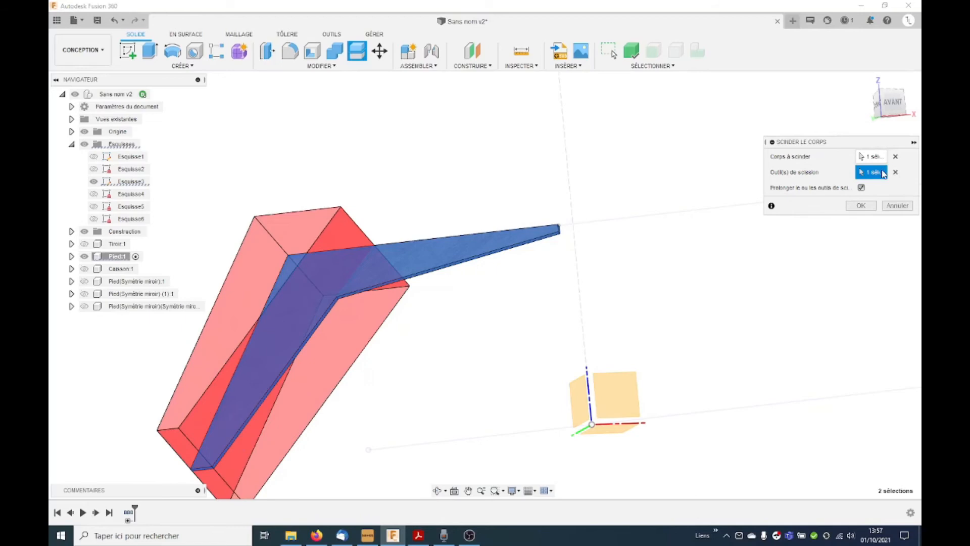
{"action": "left_click", "coordinate": [895, 172]}
{"action": "left_click", "coordinate": [870, 156]}
{"action": "left_click", "coordinate": [397, 264]}
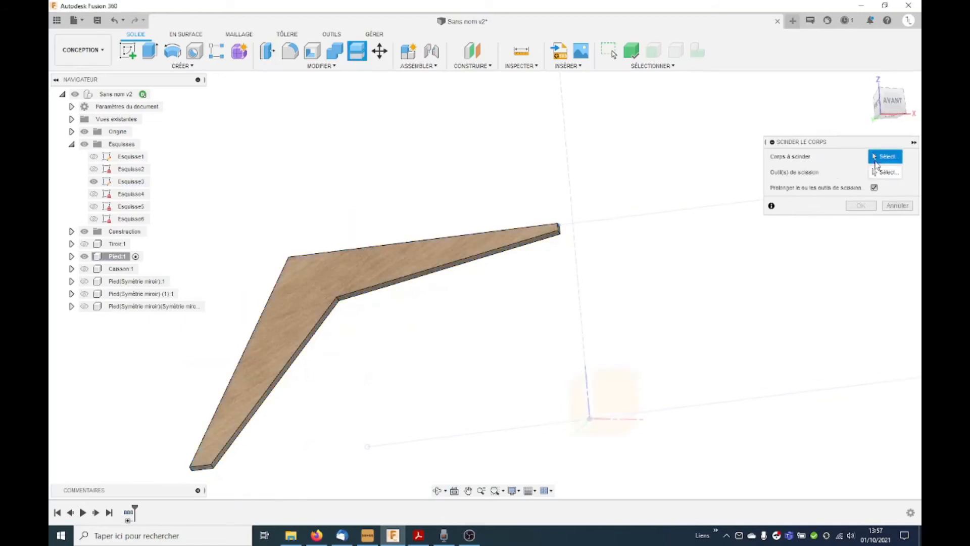
Step: Split the leg body with the inner edge face of its slanted lower part as the extended splitting tool
{"action": "left_click", "coordinate": [369, 251]}
{"action": "scroll", "coordinate": [303, 337], "scroll_direction": "up", "scroll_amount": 3}
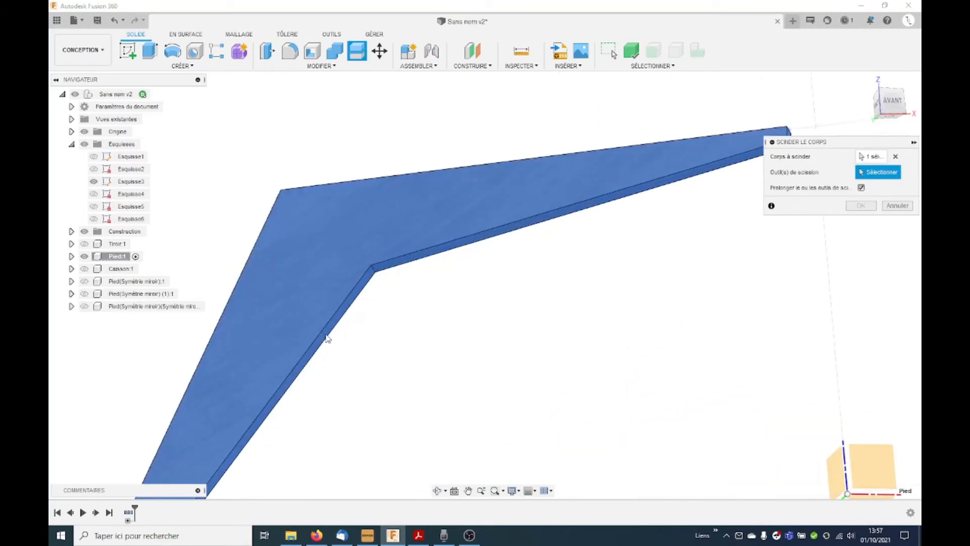
{"action": "scroll", "coordinate": [347, 311], "scroll_direction": "up", "scroll_amount": 5}
{"action": "left_click", "coordinate": [348, 317]}
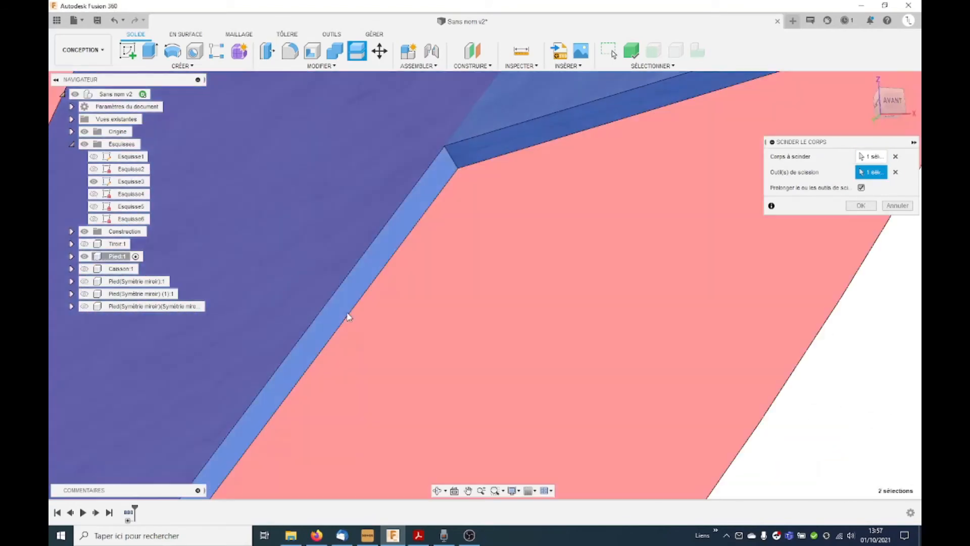
{"action": "scroll", "coordinate": [428, 336], "scroll_direction": "down", "scroll_amount": 7}
{"action": "mouse_move", "coordinate": [440, 337]}
{"action": "middle_mouse_down", "text": "shift"}
{"action": "mouse_move", "coordinate": [453, 340]}
{"action": "mouse_move", "coordinate": [439, 352]}
{"action": "middle_mouse_up", "text": "shift"}
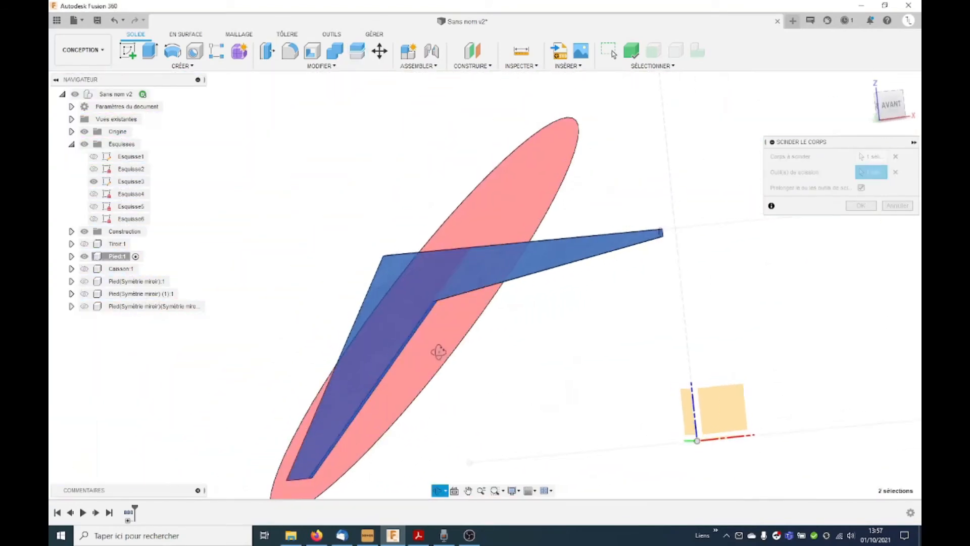
{"action": "left_click", "coordinate": [863, 206]}
{"action": "scroll", "coordinate": [507, 329], "scroll_direction": "down", "scroll_amount": 1}
{"action": "mouse_move", "coordinate": [513, 330]}
{"action": "middle_mouse_down", "text": "shift"}
{"action": "mouse_move", "coordinate": [531, 326]}
{"action": "mouse_move", "coordinate": [505, 340]}
{"action": "middle_mouse_up", "text": "shift"}
Step: Hide the slanted lower body Pied of the split leg, leaving the Pied (1) body shown
{"action": "left_click", "coordinate": [396, 352]}
{"action": "left_click", "coordinate": [72, 257]}
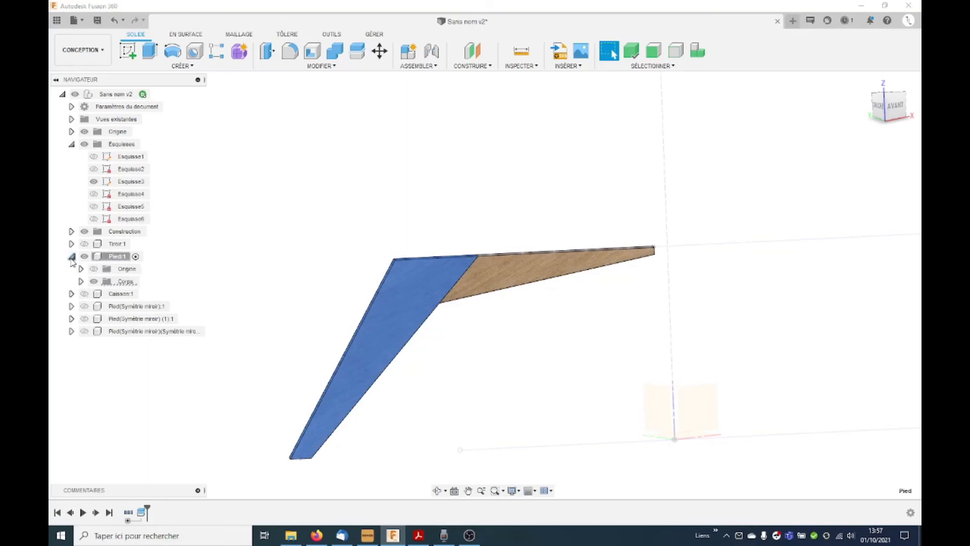
{"action": "left_click", "coordinate": [81, 282]}
{"action": "left_click", "coordinate": [81, 281]}
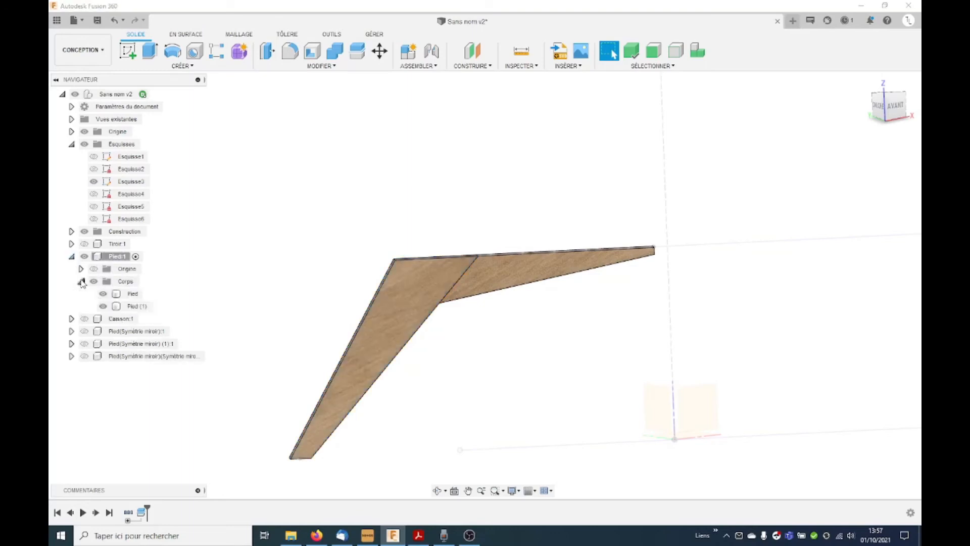
{"action": "left_click", "coordinate": [103, 294]}
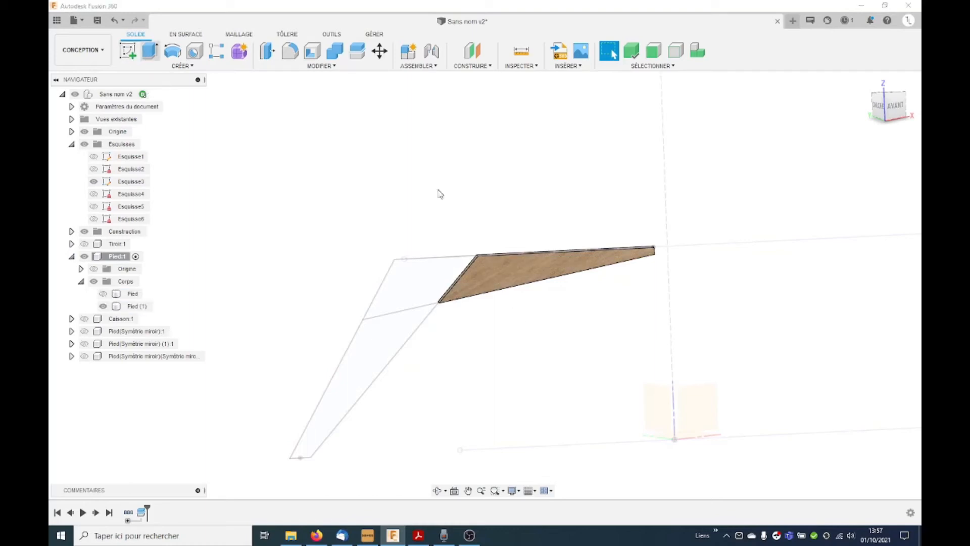
Step: Extrude the leg's corner profile symmetrically to a whole length of 7 mm, joined to Pied (1), and show the Pied body again
{"action": "key", "text": "e"}
{"action": "left_click", "coordinate": [417, 277]}
{"action": "scroll", "coordinate": [450, 280], "scroll_direction": "up", "scroll_amount": 3}
{"action": "middle_click_drag", "start_coordinate": [449, 279], "coordinate": [641, 244], "text": "shift"}
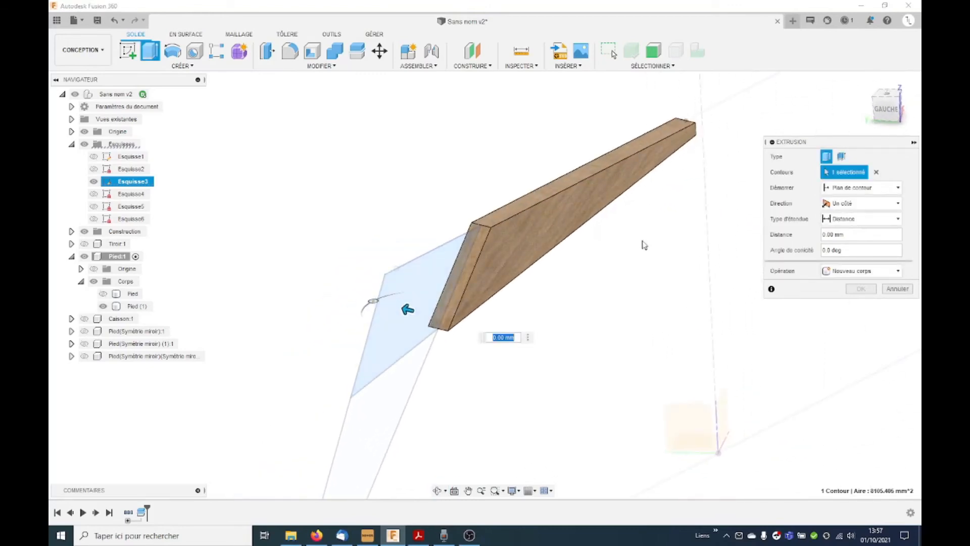
{"action": "left_click", "coordinate": [873, 204]}
{"action": "left_click", "coordinate": [844, 241]}
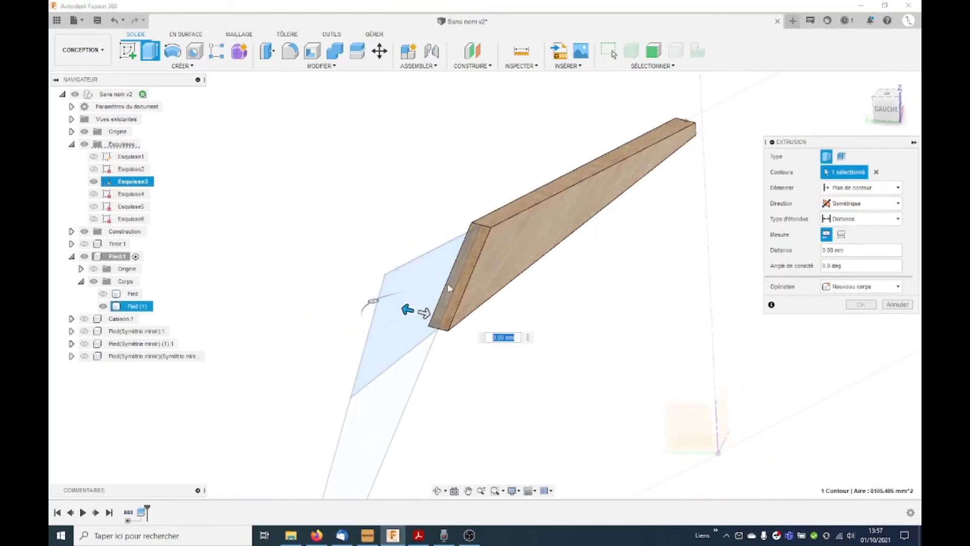
{"action": "mouse_move", "coordinate": [426, 320]}
{"action": "left_mouse_down"}
{"action": "mouse_move", "coordinate": [442, 322]}
{"action": "mouse_move", "coordinate": [433, 317]}
{"action": "left_mouse_up"}
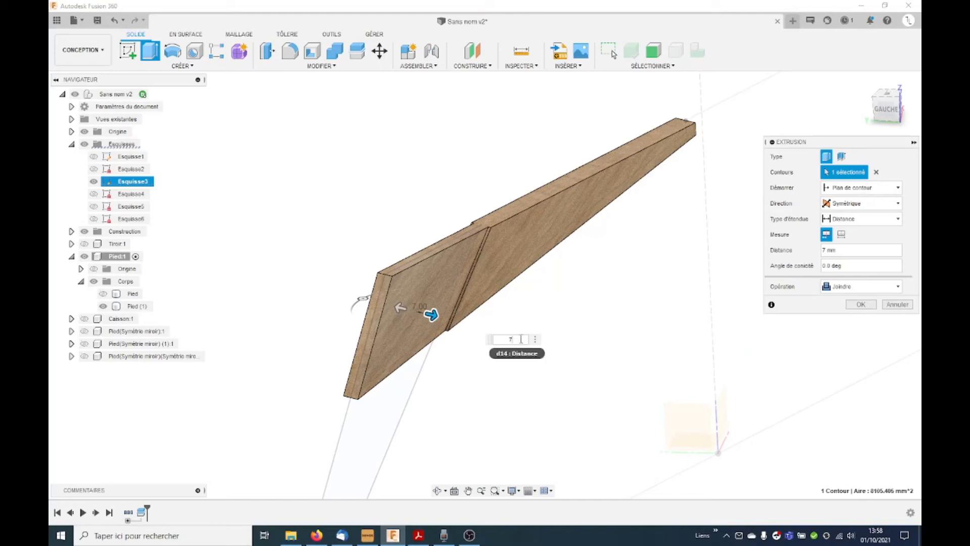
{"action": "left_click", "coordinate": [841, 234]}
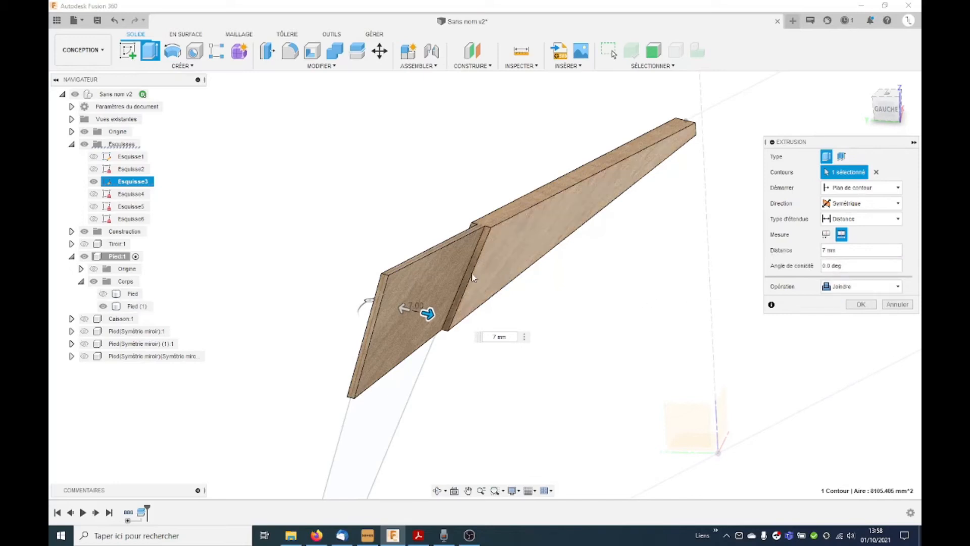
{"action": "left_click", "coordinate": [860, 305]}
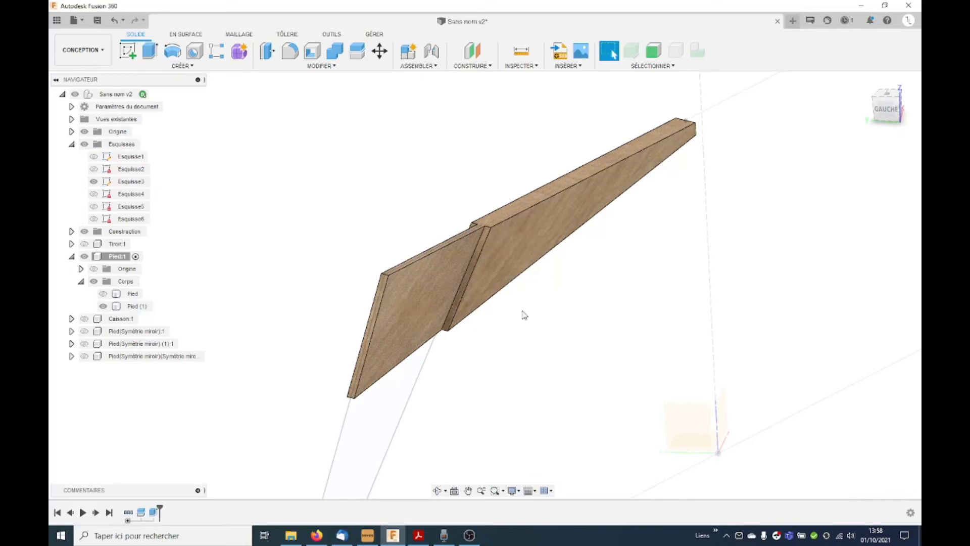
{"action": "left_click", "coordinate": [104, 293]}
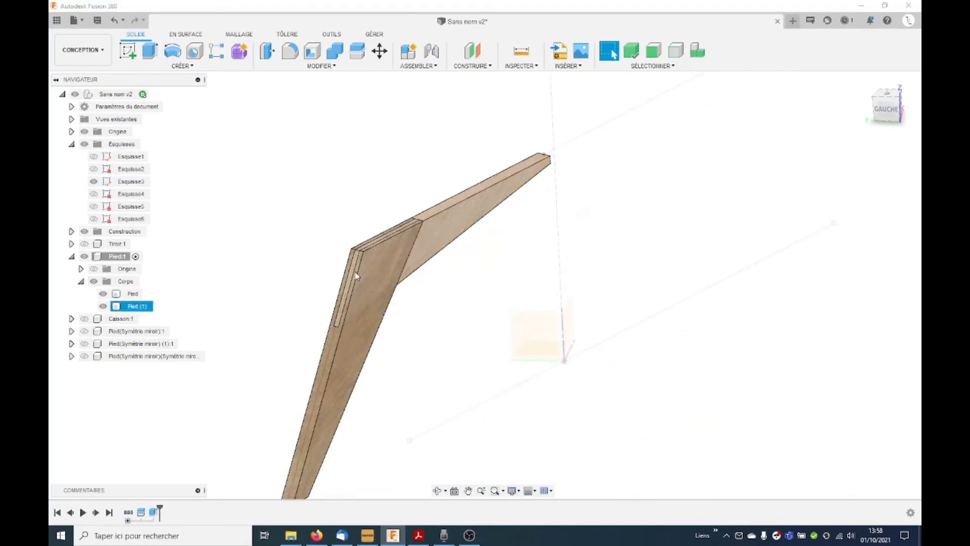
Step: Combine the leg bodies by cutting the upper Pied (1) body out of the lower Pied body, keeping the tool body, and inspect the slot
{"action": "middle_click_drag", "start_coordinate": [422, 316], "coordinate": [399, 324], "text": "shift"}
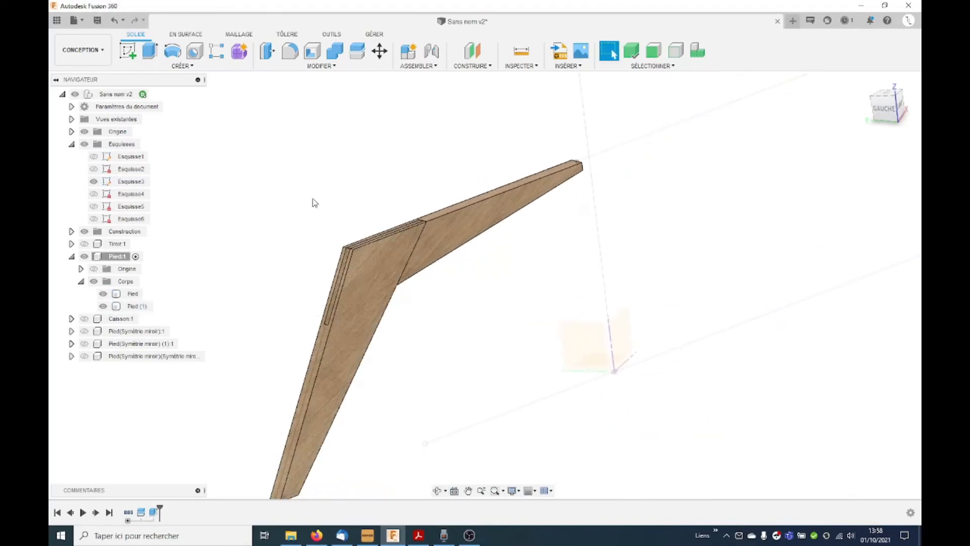
{"action": "left_click", "coordinate": [336, 52]}
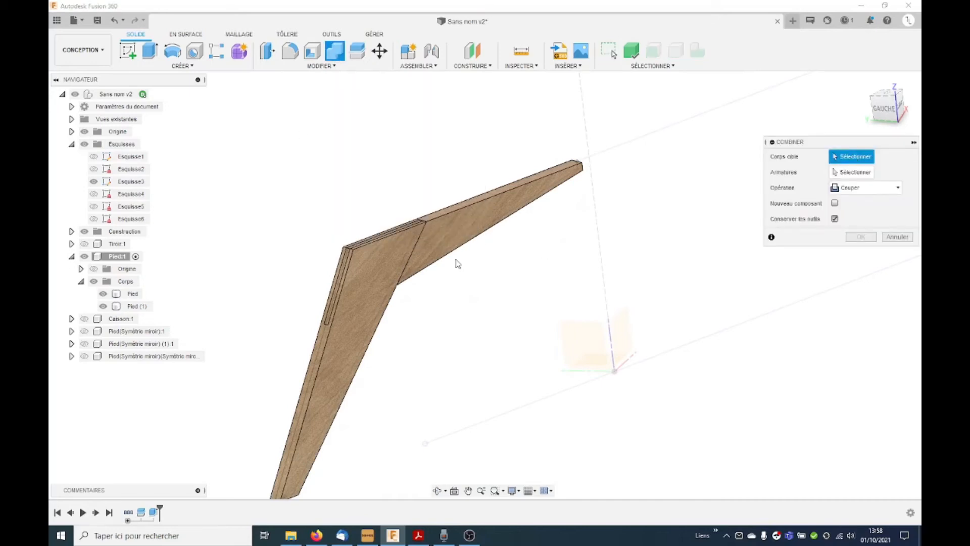
{"action": "left_click", "coordinate": [343, 357]}
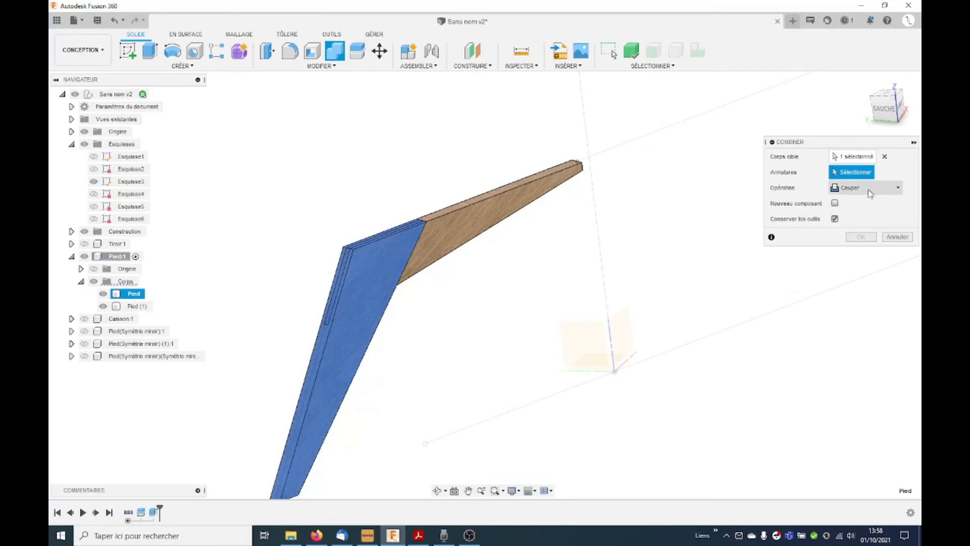
{"action": "left_click", "coordinate": [477, 227]}
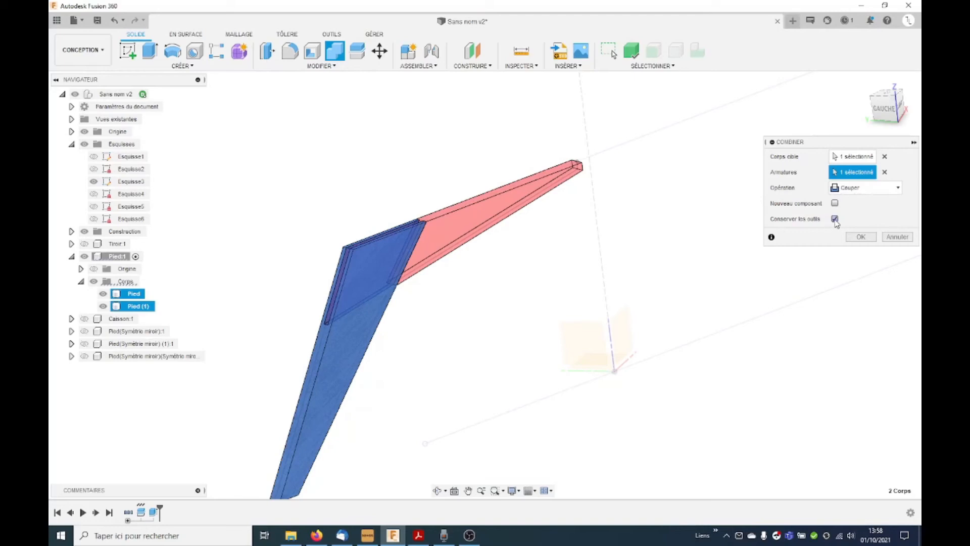
{"action": "left_click", "coordinate": [861, 237]}
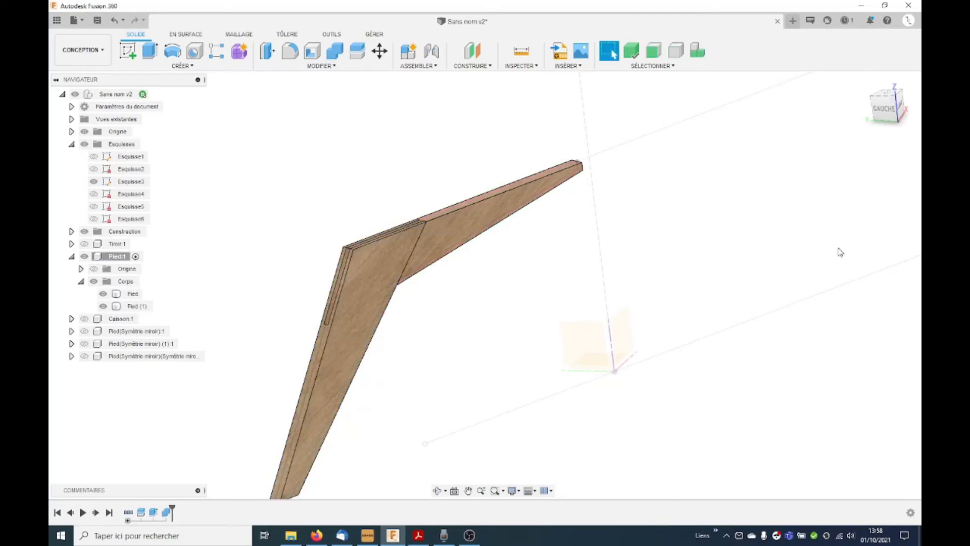
{"action": "middle_click_drag", "start_coordinate": [496, 317], "coordinate": [422, 307], "text": "shift"}
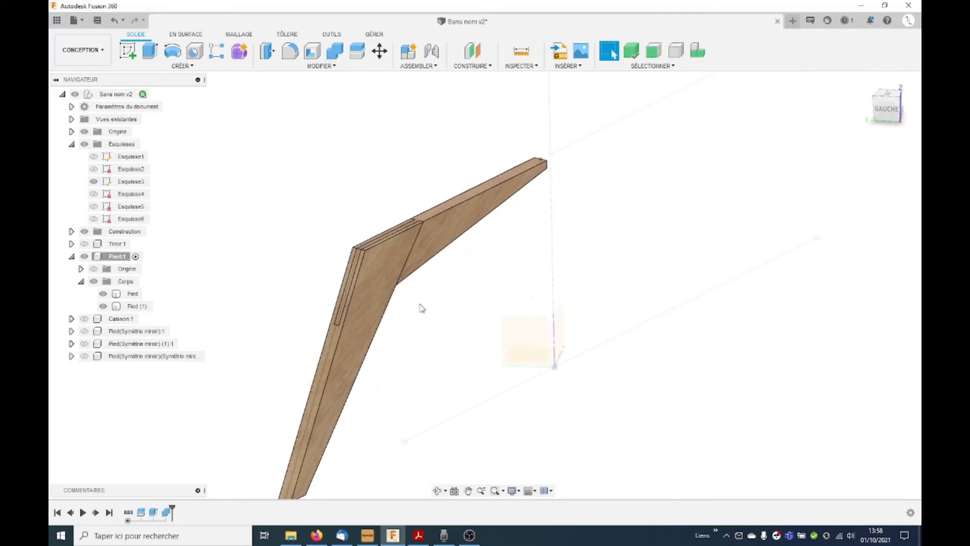
{"action": "left_click", "coordinate": [103, 306]}
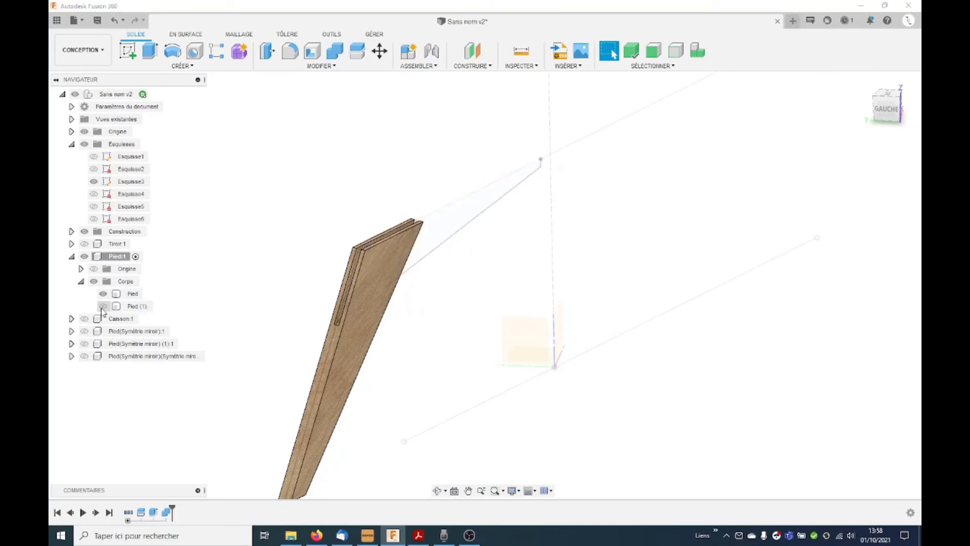
{"action": "left_click", "coordinate": [103, 306]}
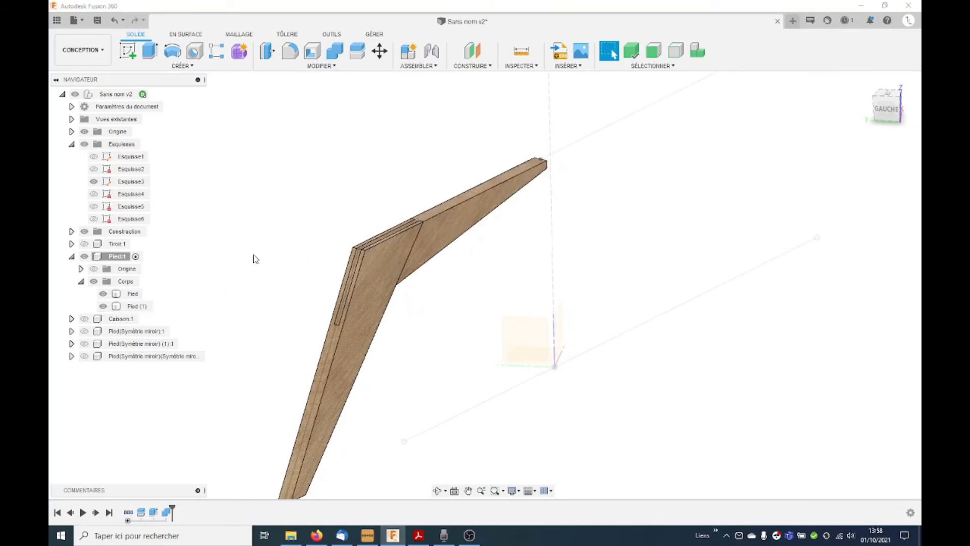
{"action": "left_click", "coordinate": [103, 306]}
{"action": "left_click", "coordinate": [103, 306]}
{"action": "middle_click_drag", "start_coordinate": [418, 238], "coordinate": [402, 252], "text": "shift"}
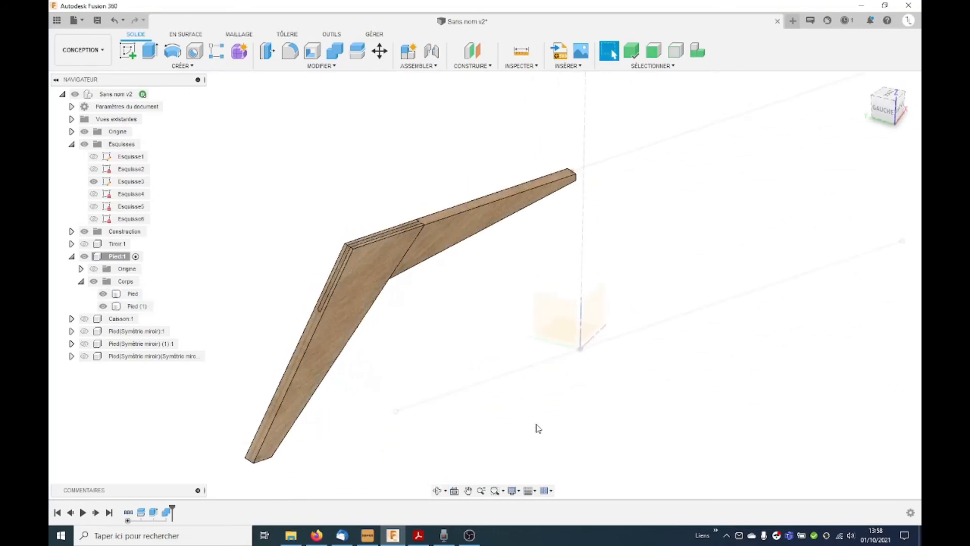
Step: Align the 3D wood texture of the lower Pied body with its long outer edge as the axis
{"action": "key", "text": "a"}
{"action": "key", "text": "Escape"}
{"action": "right_click", "coordinate": [335, 335]}
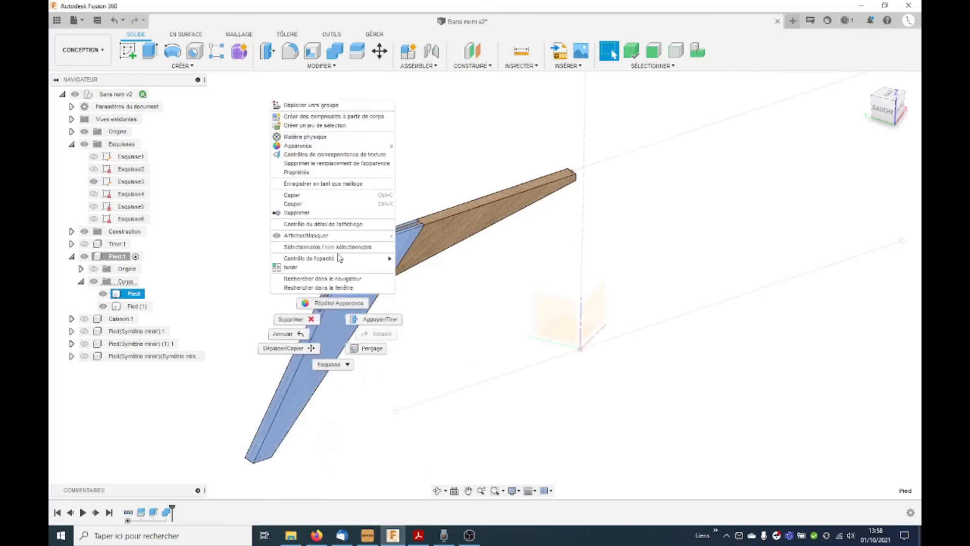
{"action": "left_click", "coordinate": [336, 154]}
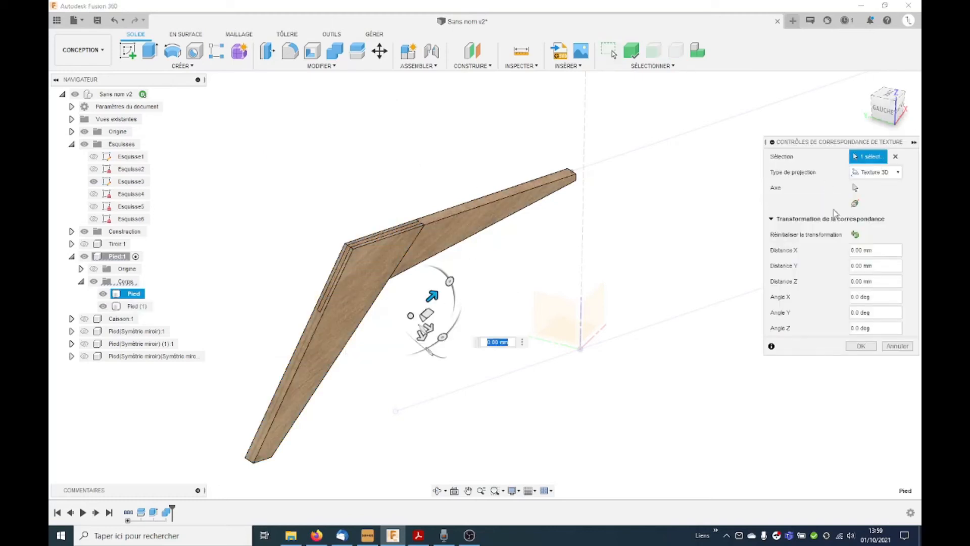
{"action": "left_click", "coordinate": [855, 188]}
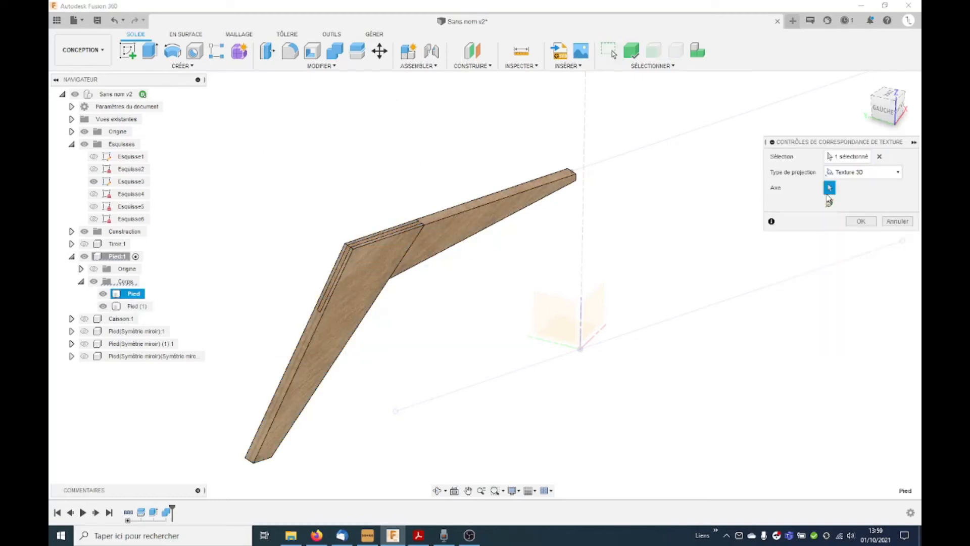
{"action": "left_click", "coordinate": [306, 349]}
{"action": "left_click", "coordinate": [866, 346]}
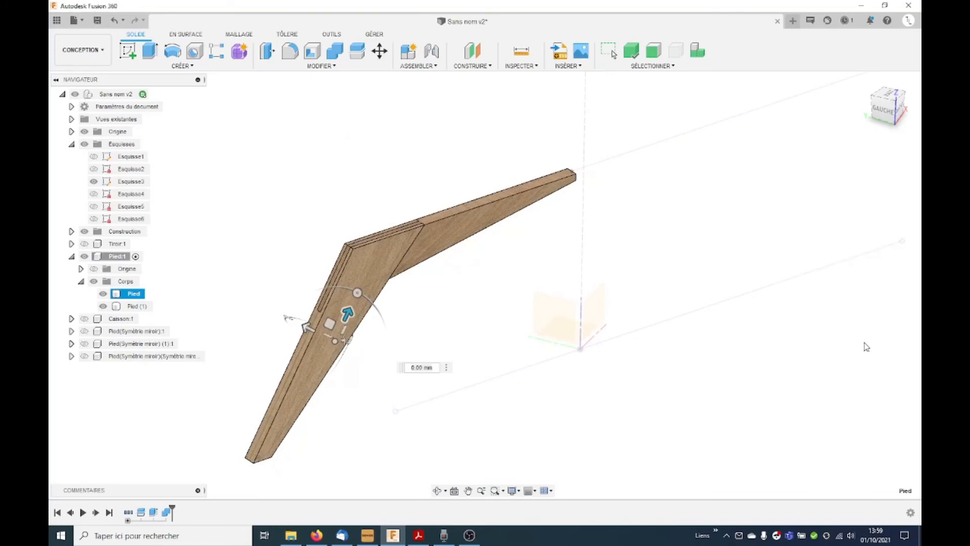
Step: Align the 3D wood texture of the upper Pied (1) body with its sloping lower edge as the axis
{"action": "left_click", "coordinate": [462, 218]}
{"action": "right_click", "coordinate": [465, 223]}
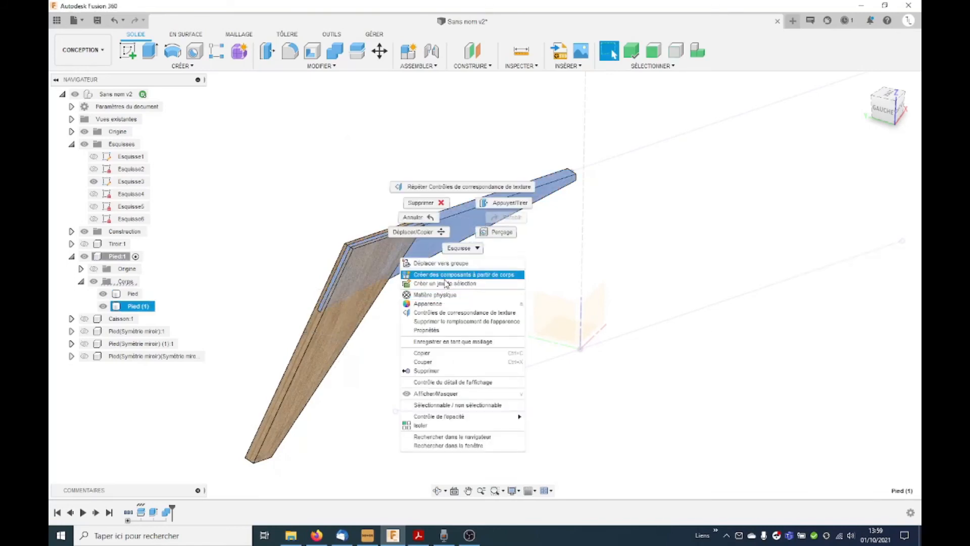
{"action": "left_click", "coordinate": [455, 313]}
{"action": "left_click", "coordinate": [853, 188]}
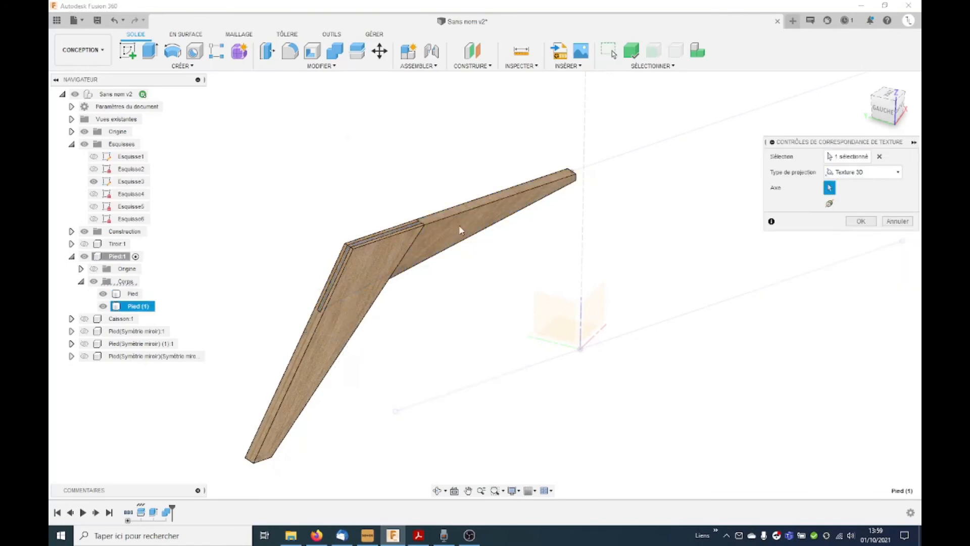
{"action": "left_click", "coordinate": [475, 238]}
{"action": "key", "text": "Return"}
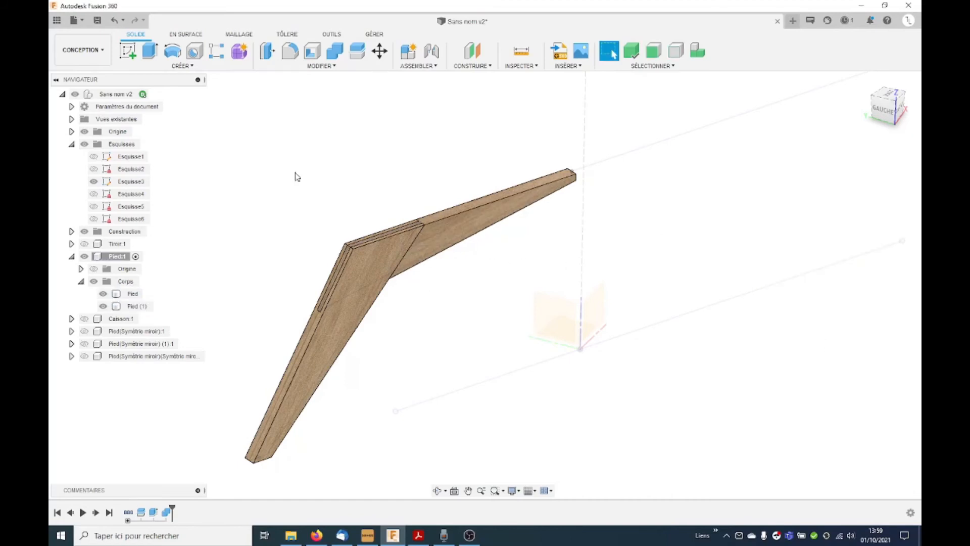
Step: Activate the root component and show the drawer Tiroir, the Caisson and the three mirrored leg components again
{"action": "scroll", "coordinate": [286, 155], "scroll_direction": "down", "scroll_amount": 3}
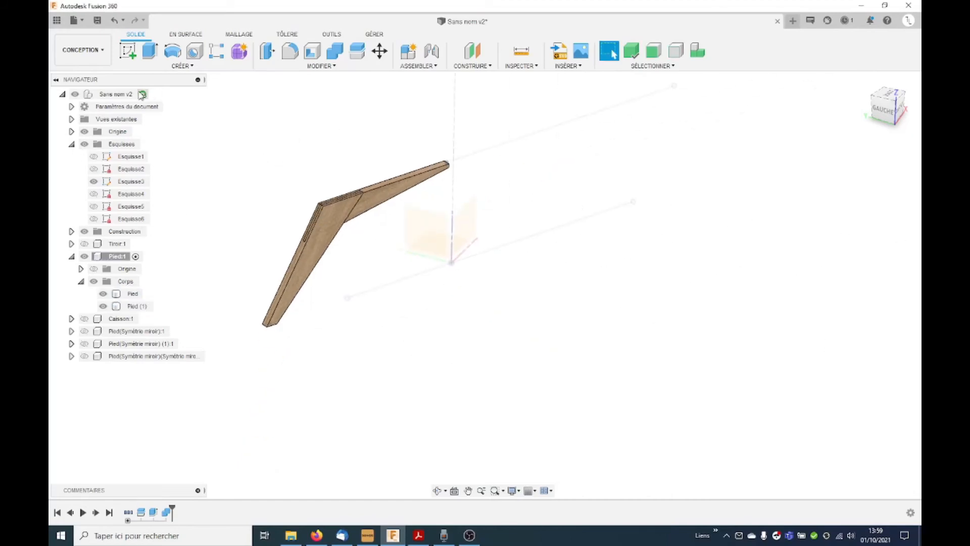
{"action": "left_click", "coordinate": [142, 94]}
{"action": "middle_click_drag", "start_coordinate": [309, 408], "coordinate": [282, 360], "text": "shift"}
{"action": "left_click", "coordinate": [84, 245]}
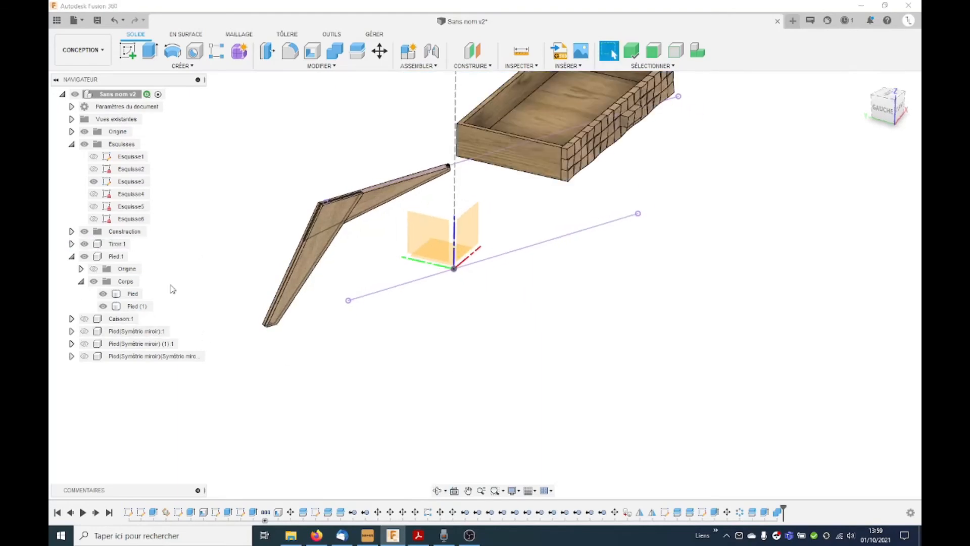
{"action": "left_click", "coordinate": [84, 319]}
{"action": "left_click", "coordinate": [83, 331]}
{"action": "left_click", "coordinate": [84, 344]}
{"action": "left_click", "coordinate": [84, 356]}
{"action": "middle_click_drag", "start_coordinate": [410, 374], "coordinate": [437, 310], "text": "shift"}
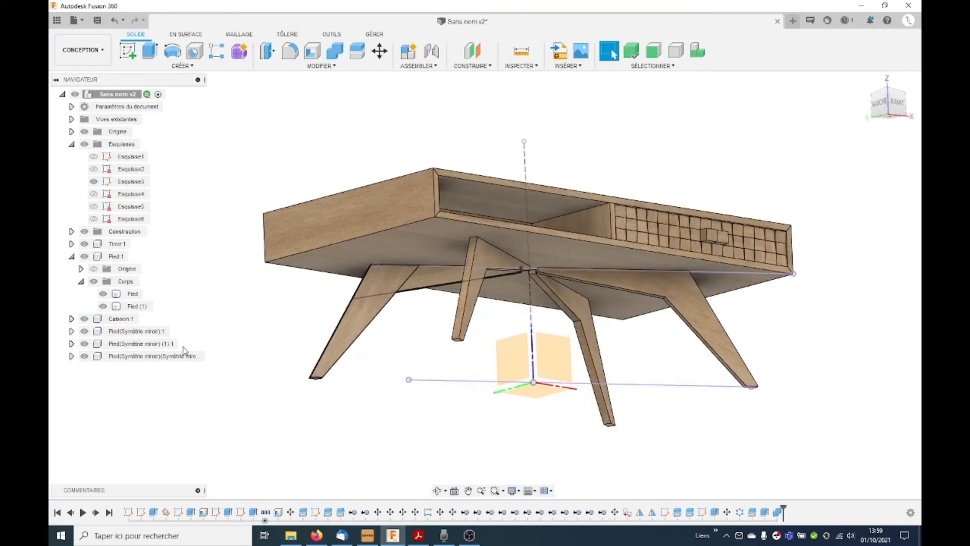
Step: Hide Esquisse3 and delete the three old mirrored Pied components, keeping only the split leg
{"action": "left_click", "coordinate": [152, 332]}
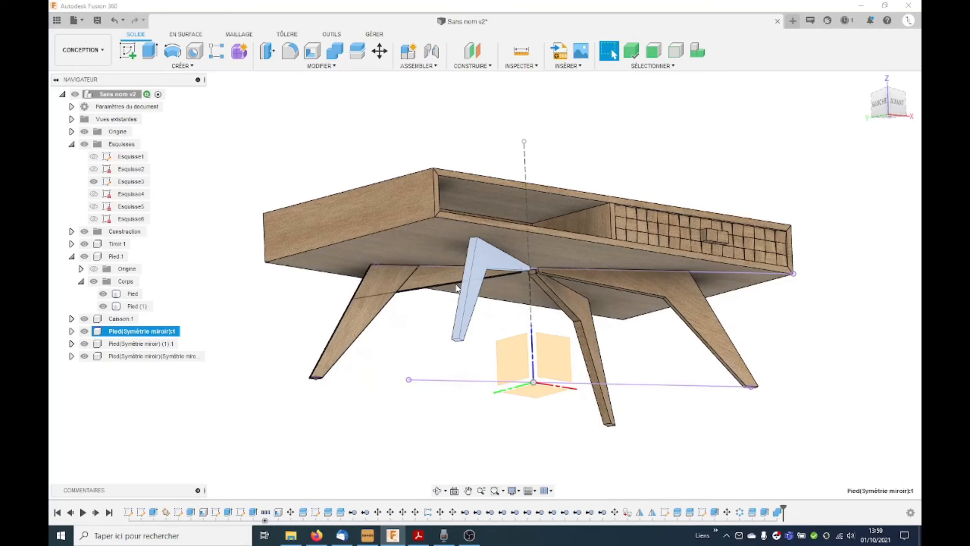
{"action": "left_click", "coordinate": [472, 379]}
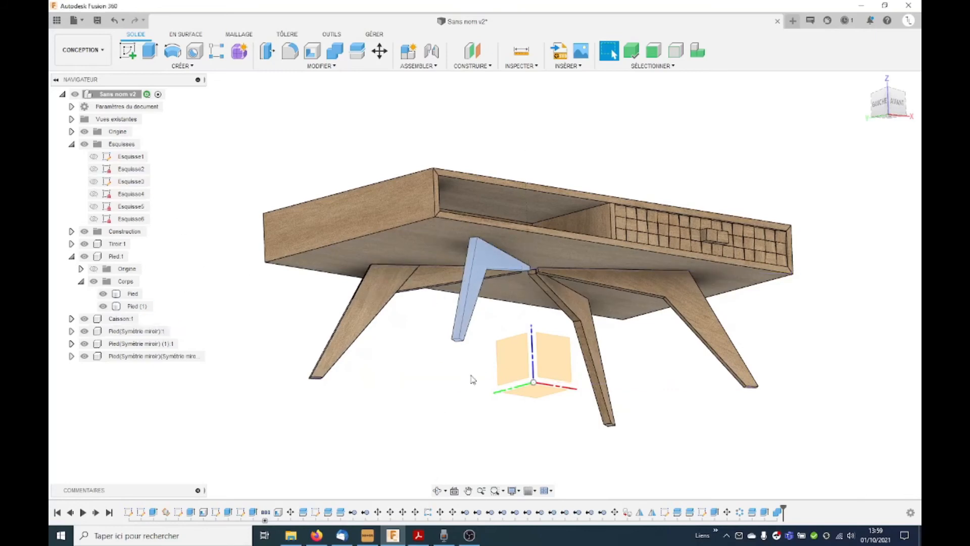
{"action": "scroll", "coordinate": [470, 345], "scroll_direction": "up", "scroll_amount": 1}
{"action": "left_click", "coordinate": [142, 344]}
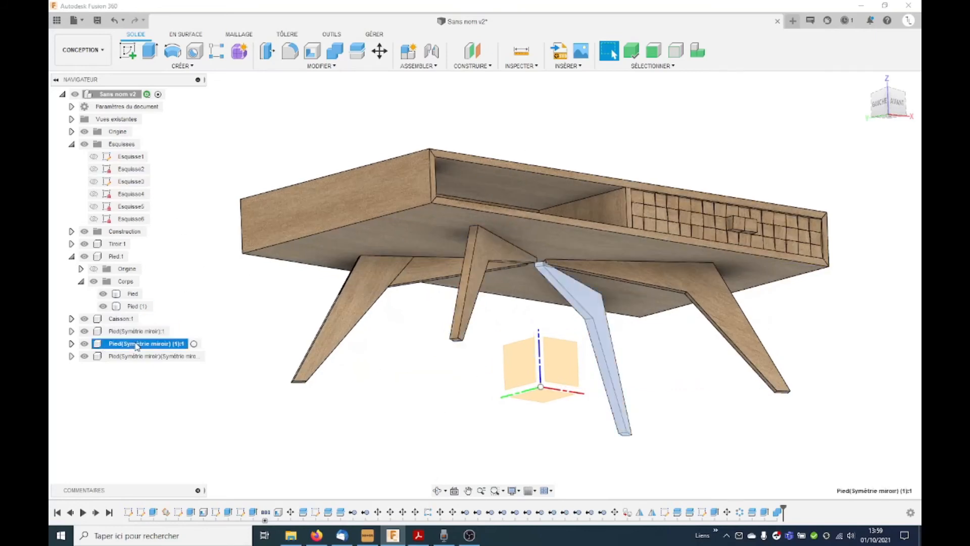
{"action": "left_click", "coordinate": [132, 331], "text": "ctrl"}
{"action": "left_click", "coordinate": [132, 356], "text": "ctrl"}
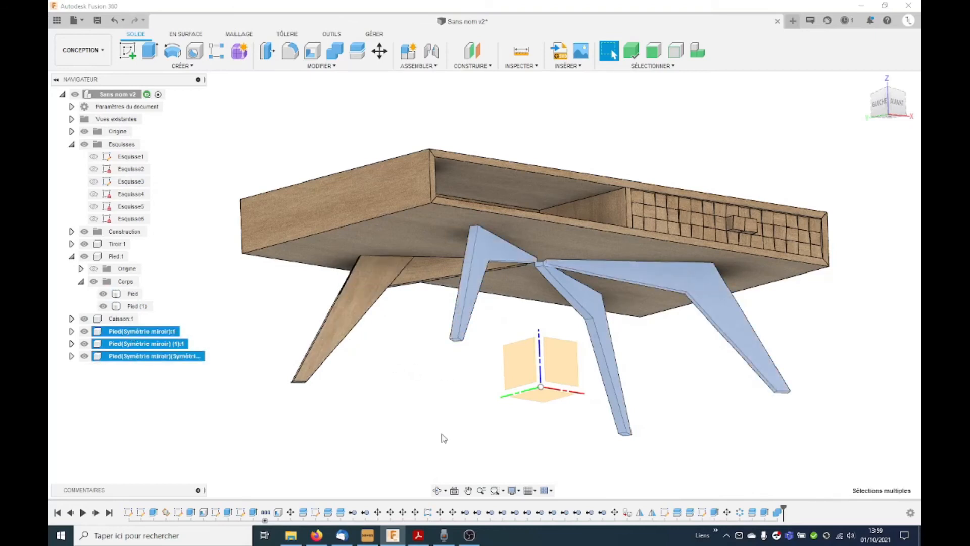
{"action": "key", "text": "Delete"}
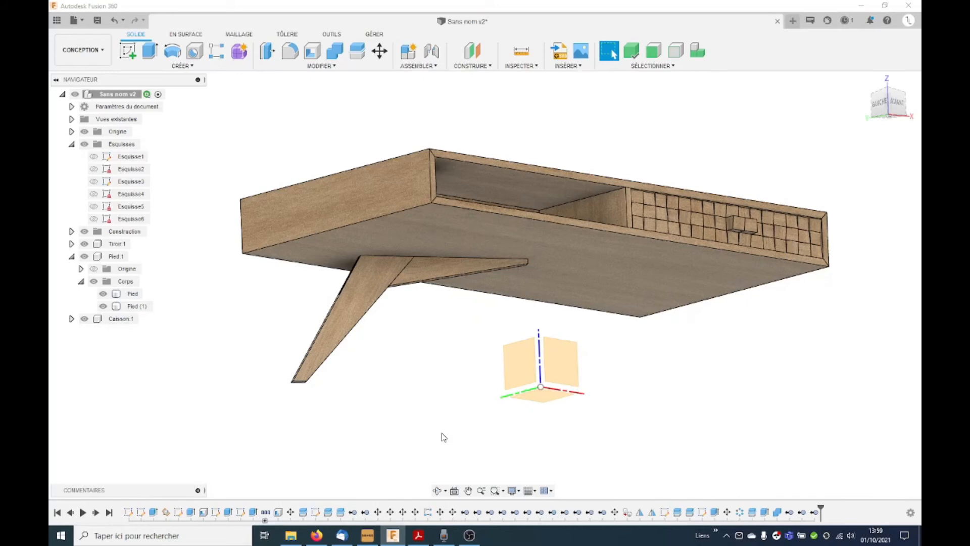
Step: Mirror the split leg component Pied across the vertical XZ origin plane
{"action": "left_click", "coordinate": [117, 256]}
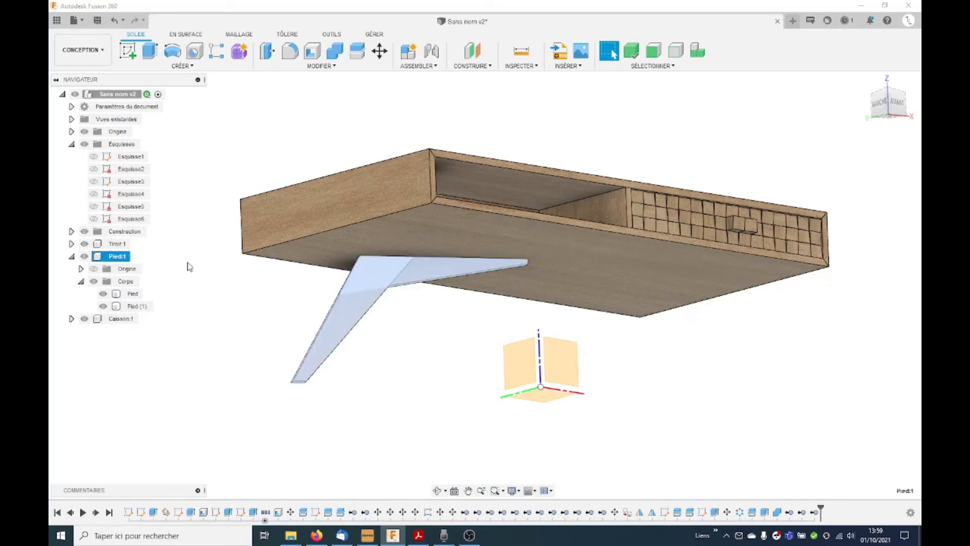
{"action": "left_click", "coordinate": [187, 67]}
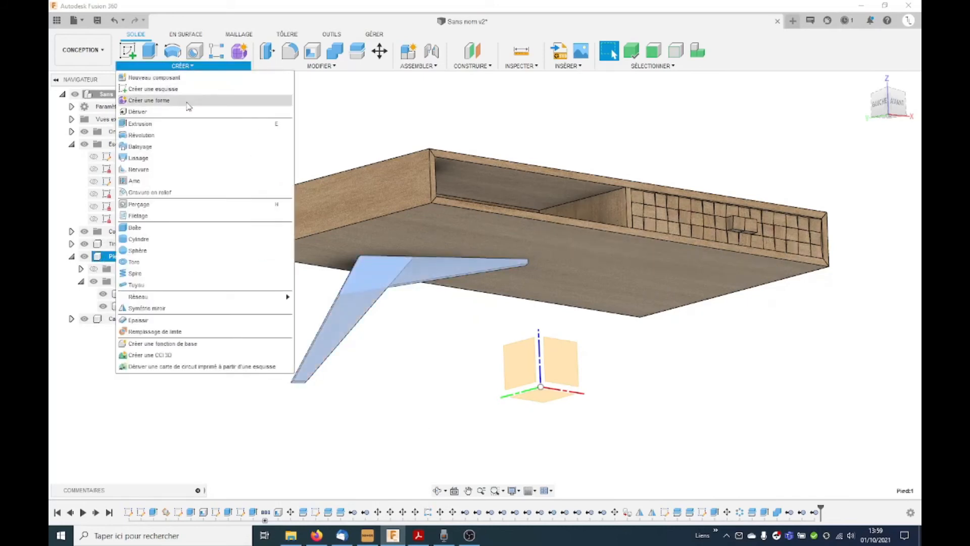
{"action": "left_click", "coordinate": [146, 309]}
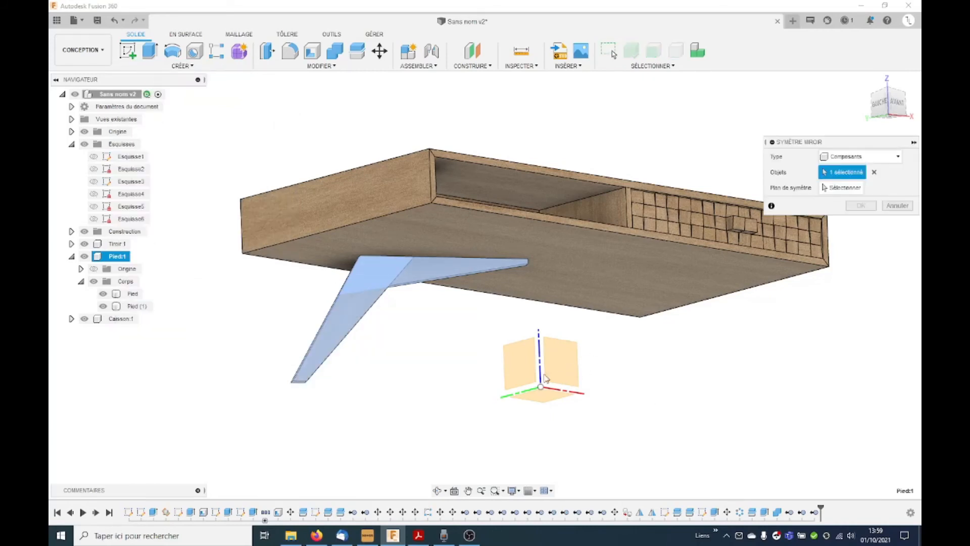
{"action": "left_click", "coordinate": [841, 187]}
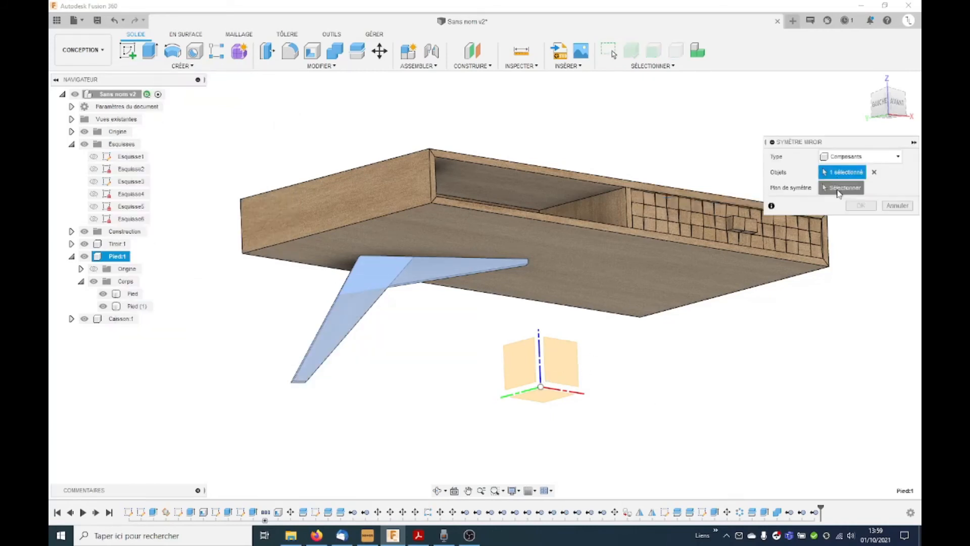
{"action": "left_click", "coordinate": [571, 366]}
{"action": "middle_click_drag", "start_coordinate": [570, 364], "coordinate": [539, 293], "text": "shift"}
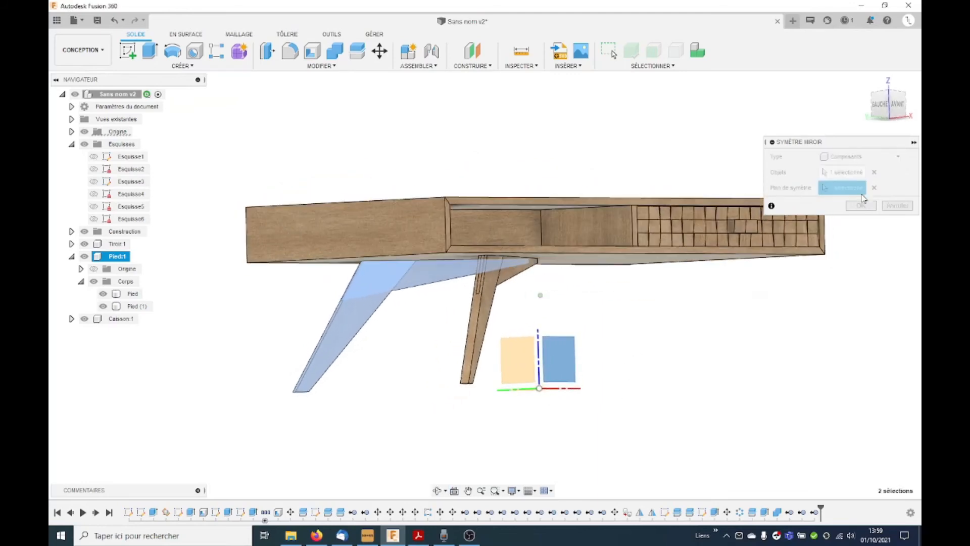
{"action": "left_click", "coordinate": [861, 205]}
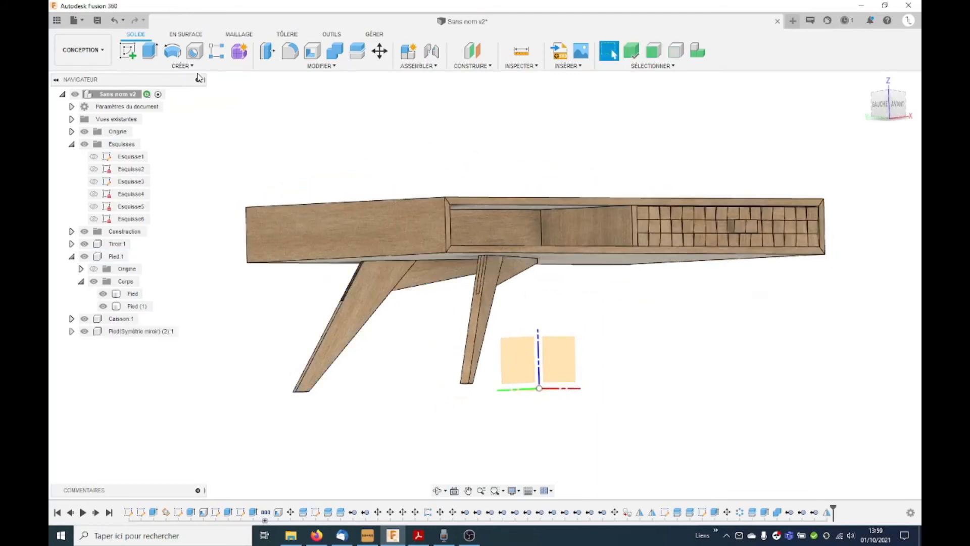
Step: Mirror both the Pied component and its mirrored copy across the vertical YZ origin plane to complete the four legs
{"action": "left_click", "coordinate": [182, 66]}
{"action": "left_click", "coordinate": [169, 308]}
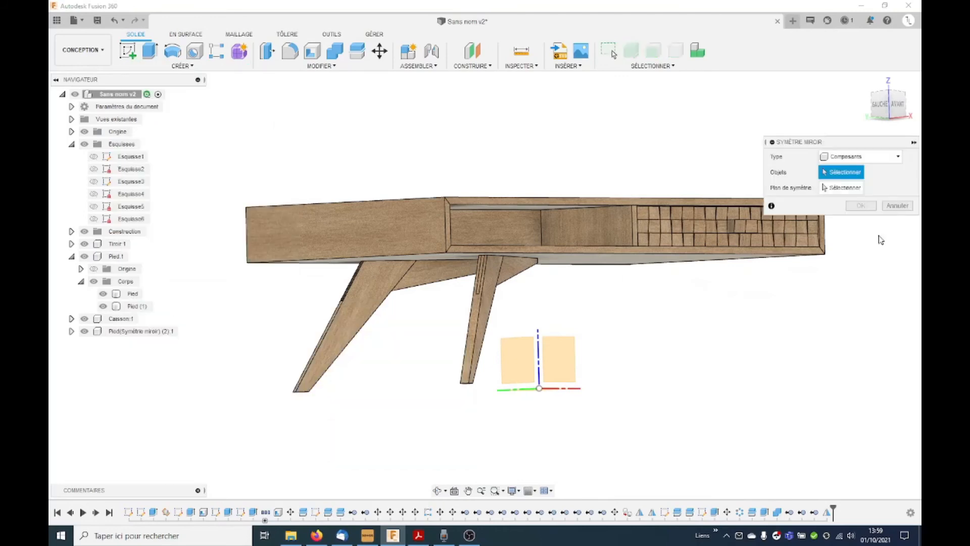
{"action": "left_click", "coordinate": [376, 309]}
{"action": "left_click", "coordinate": [381, 301]}
{"action": "left_click", "coordinate": [507, 274]}
{"action": "left_click", "coordinate": [858, 189]}
{"action": "middle_click_drag", "start_coordinate": [594, 369], "coordinate": [558, 380], "text": "shift"}
{"action": "left_click", "coordinate": [529, 352]}
{"action": "left_click", "coordinate": [861, 205]}
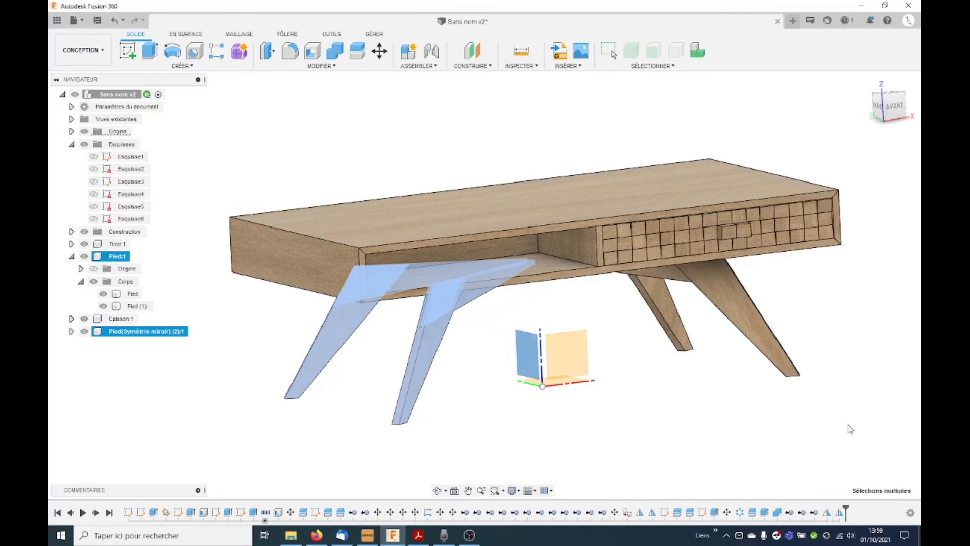
Step: Create a circular pattern of the drawer component Tiroir about the vertical Z axis, full spacing, with a quantity of 2
{"action": "middle_click_drag", "start_coordinate": [758, 392], "coordinate": [741, 374], "text": "shift"}
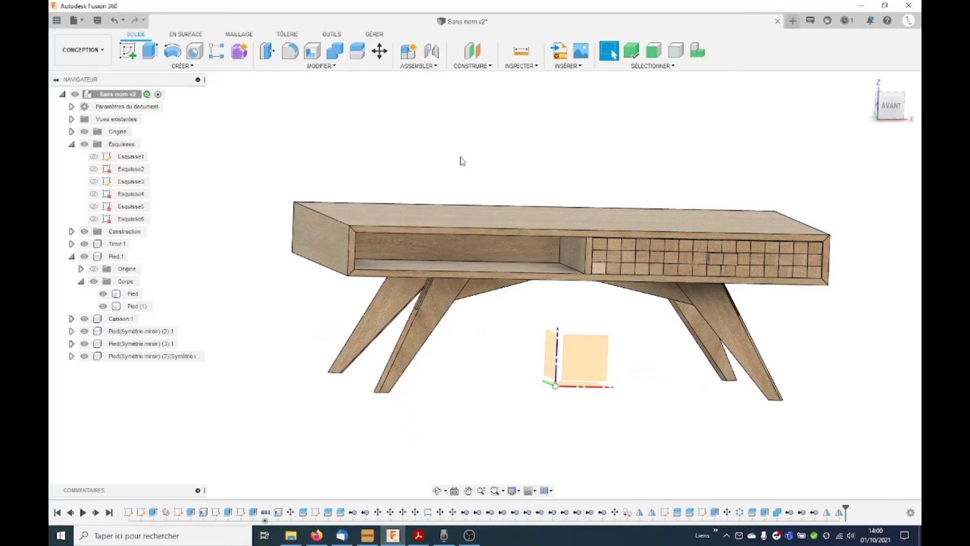
{"action": "middle_click_drag", "start_coordinate": [535, 180], "coordinate": [556, 185], "text": "shift"}
{"action": "left_click", "coordinate": [179, 69]}
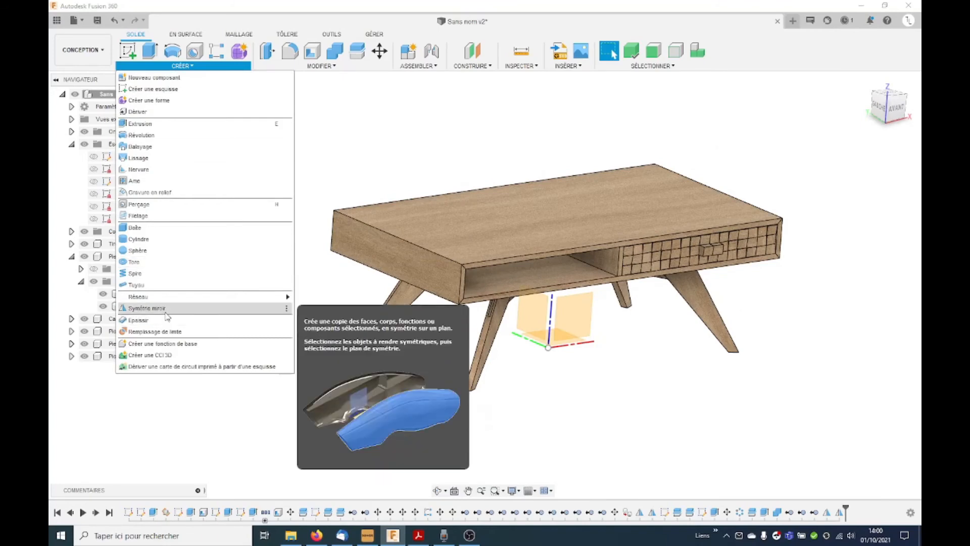
{"action": "mouse_move", "coordinate": [202, 296]}
{"action": "left_click", "coordinate": [336, 307]}
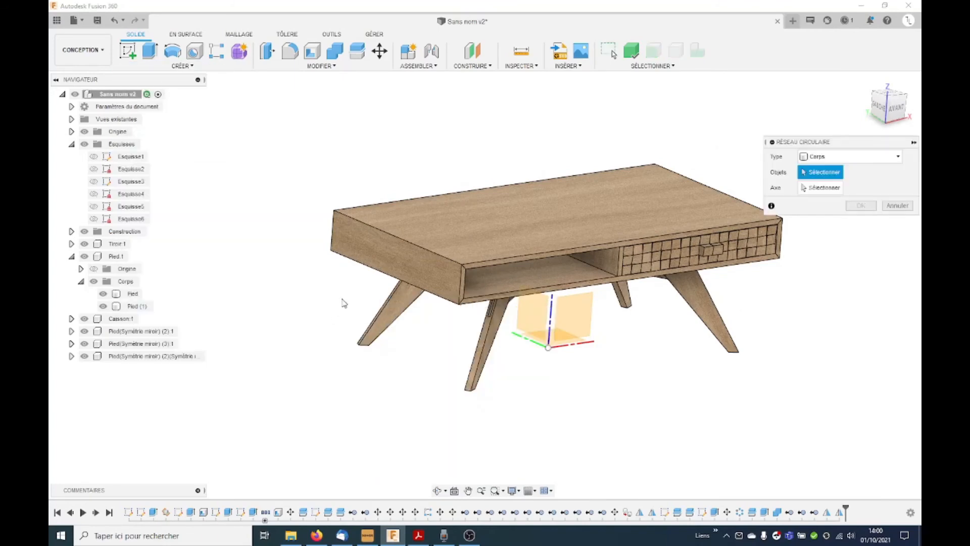
{"action": "scroll", "coordinate": [330, 306], "scroll_direction": "down", "scroll_amount": 2}
{"action": "scroll", "coordinate": [701, 334], "scroll_direction": "up", "scroll_amount": 3}
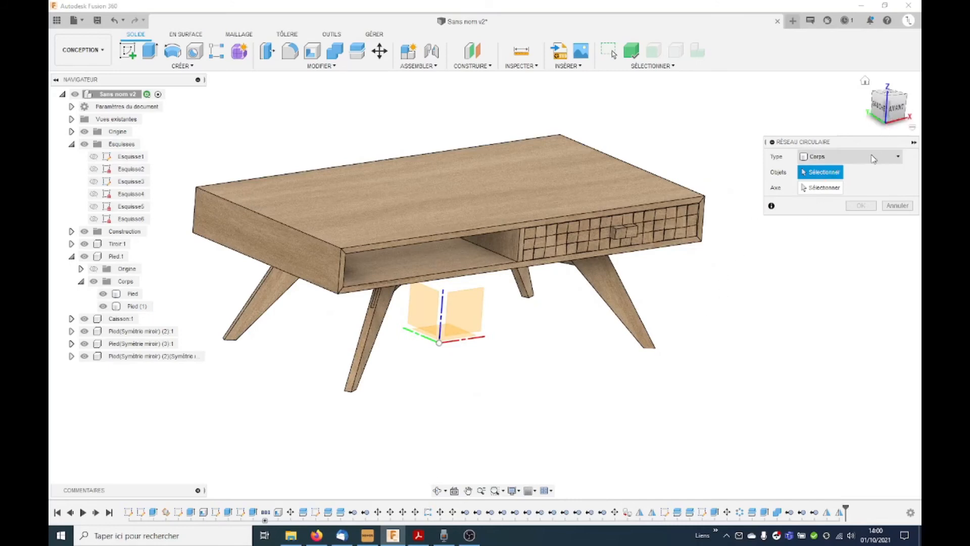
{"action": "left_click", "coordinate": [844, 157]}
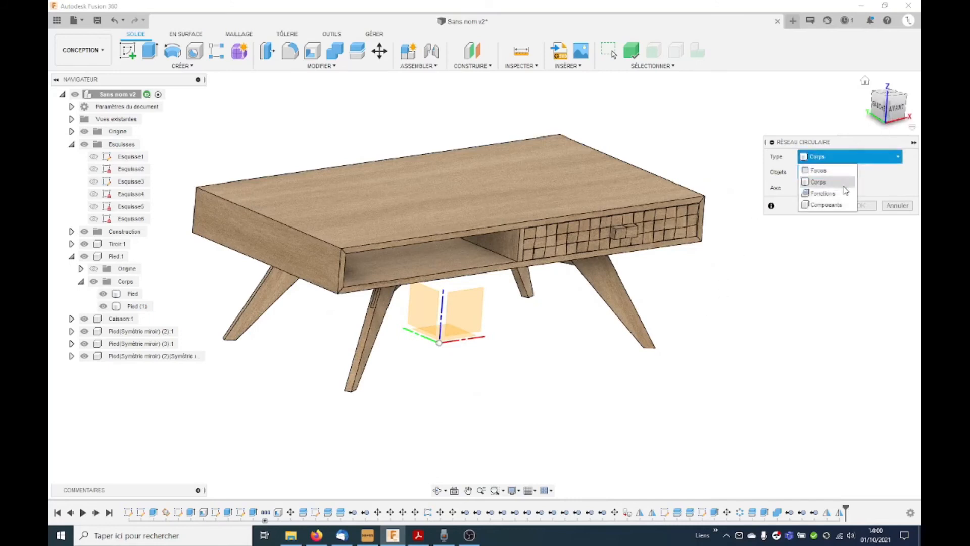
{"action": "left_click", "coordinate": [825, 205]}
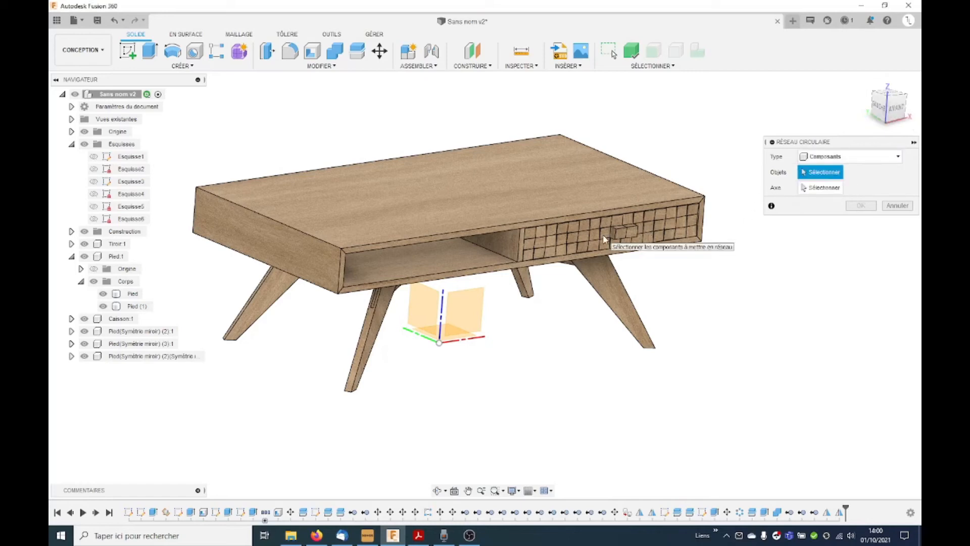
{"action": "left_click", "coordinate": [118, 244]}
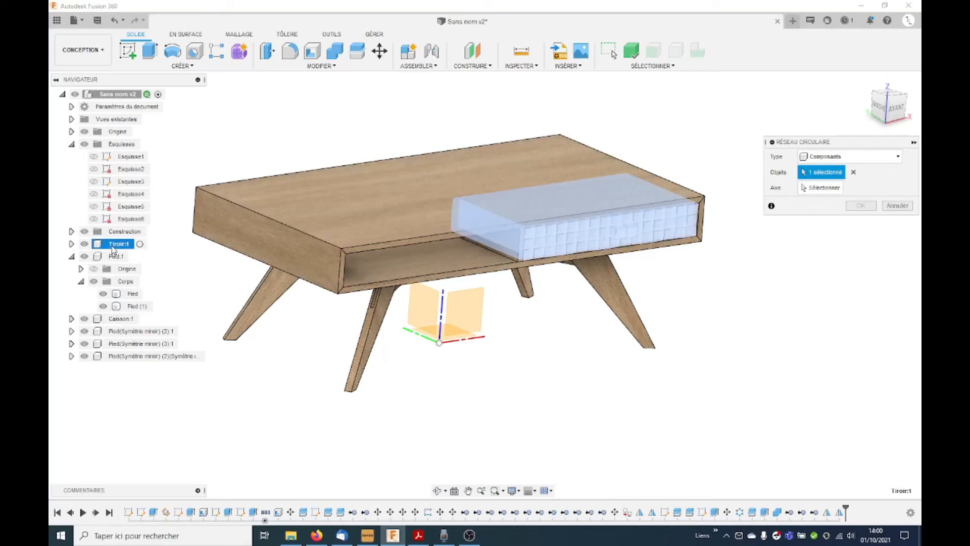
{"action": "left_click", "coordinate": [814, 189]}
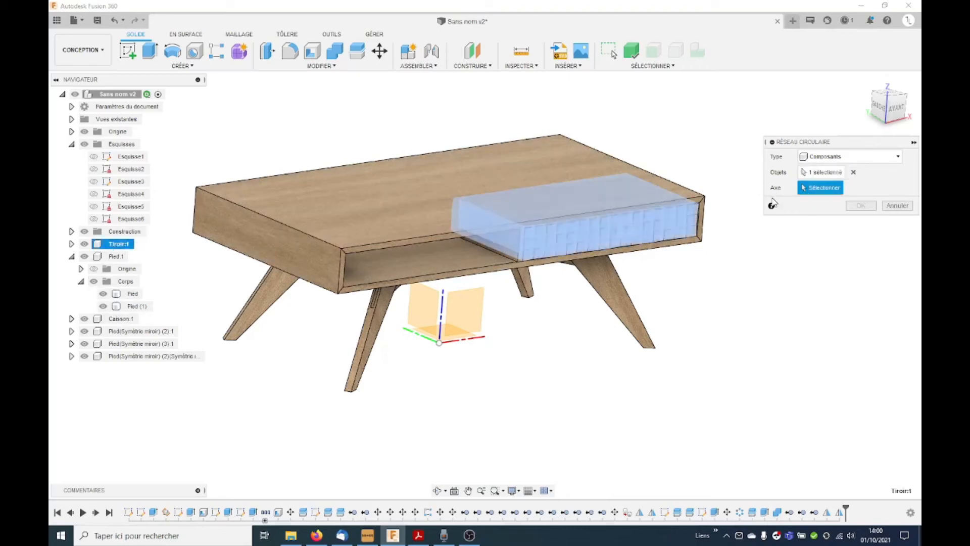
{"action": "left_click", "coordinate": [443, 309]}
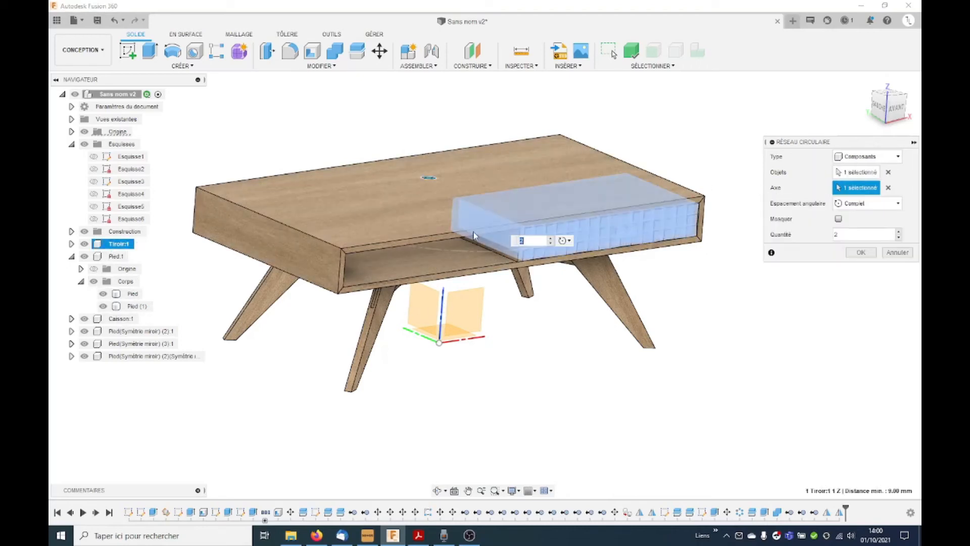
{"action": "left_click", "coordinate": [859, 252]}
Step: Save the table design as a new version
{"action": "middle_click_drag", "start_coordinate": [384, 313], "coordinate": [354, 351], "text": "shift"}
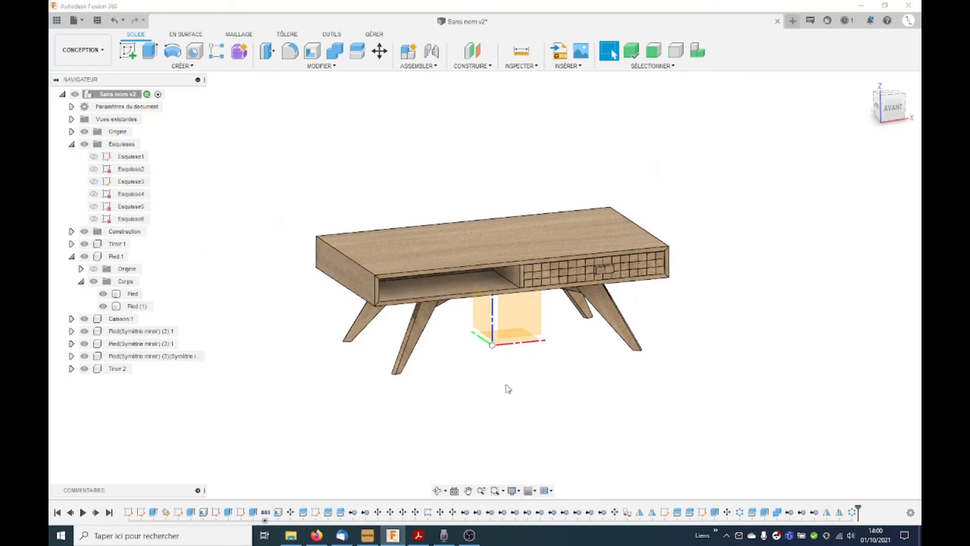
{"action": "key", "text": "ctrl+s"}
{"action": "left_click", "coordinate": [490, 291]}
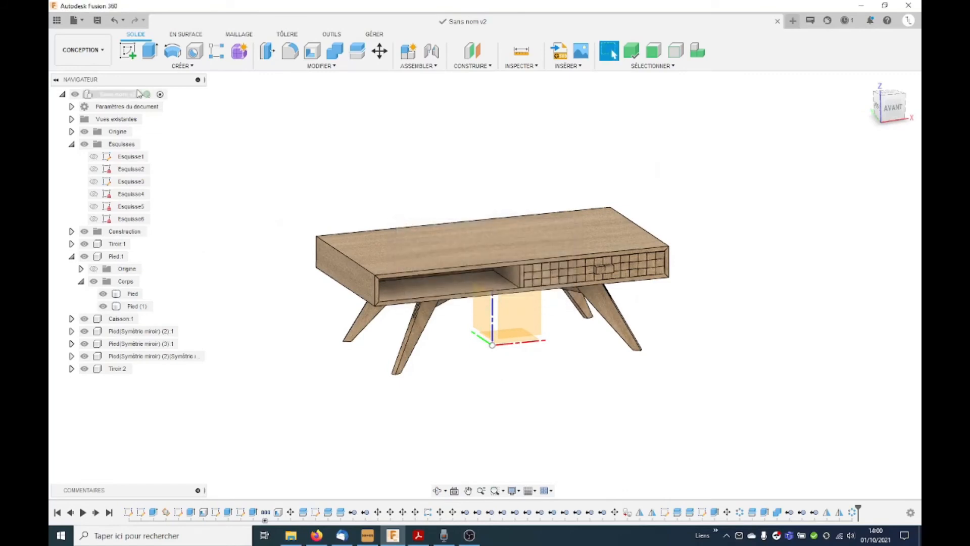
Step: View the table's existing render in the Render workspace gallery and return to the Design workspace
{"action": "left_click", "coordinate": [83, 49]}
{"action": "left_click", "coordinate": [93, 110]}
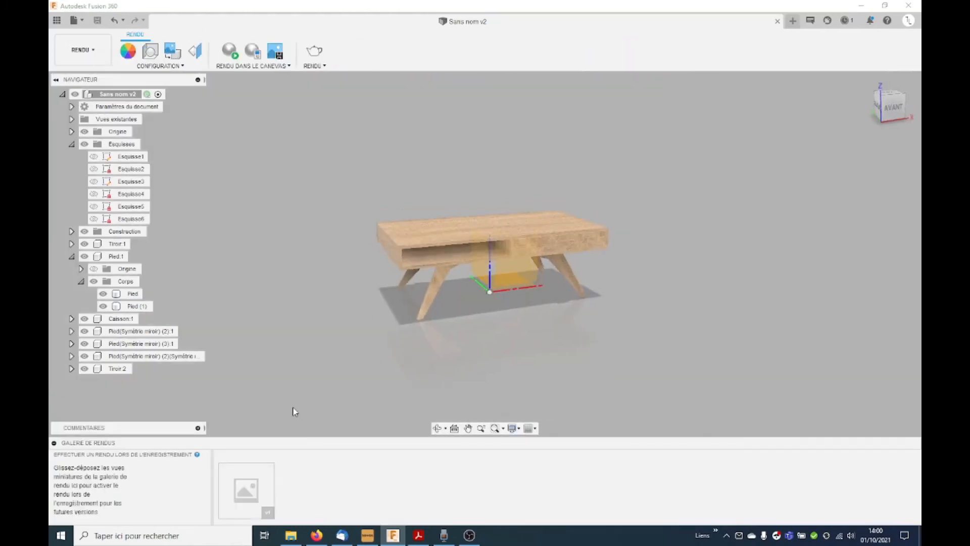
{"action": "mouse_move", "coordinate": [265, 499]}
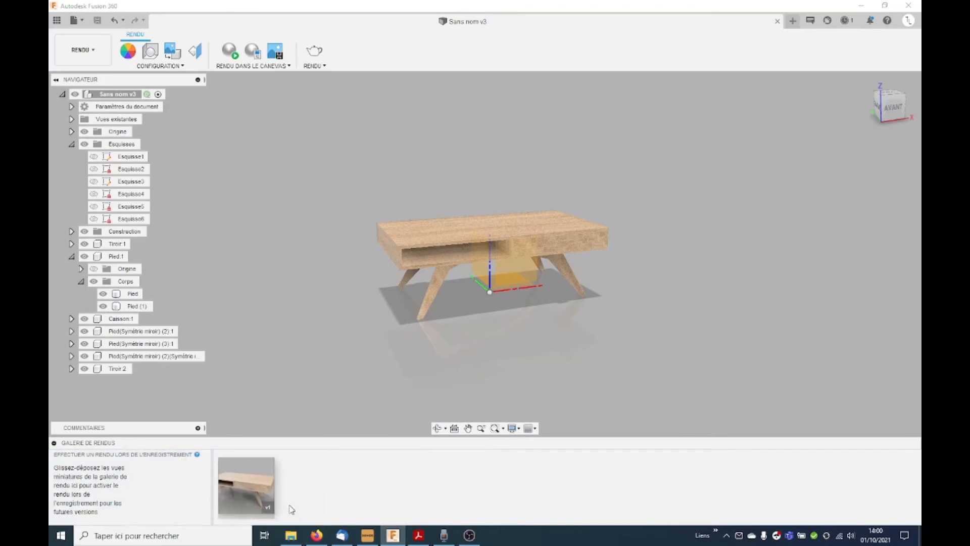
{"action": "left_click", "coordinate": [251, 501]}
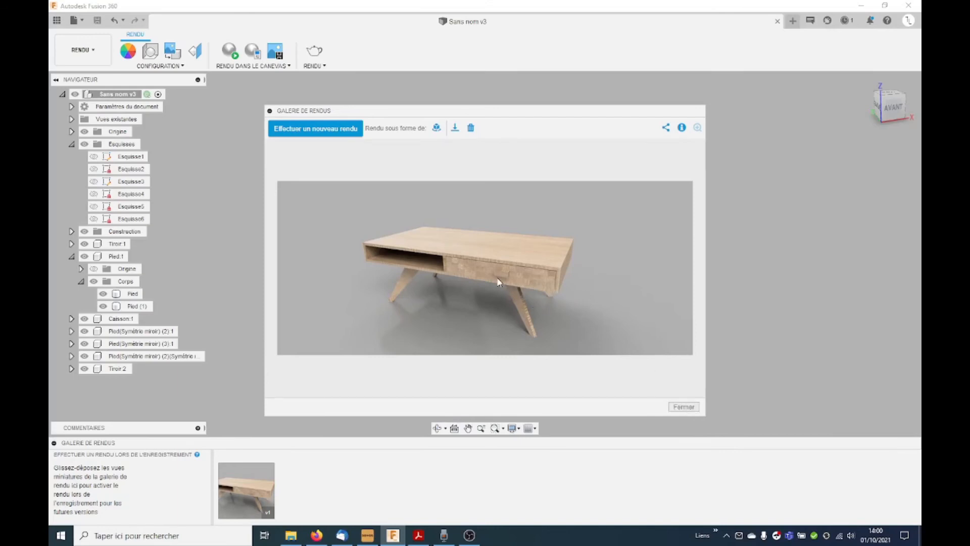
{"action": "left_click", "coordinate": [680, 409]}
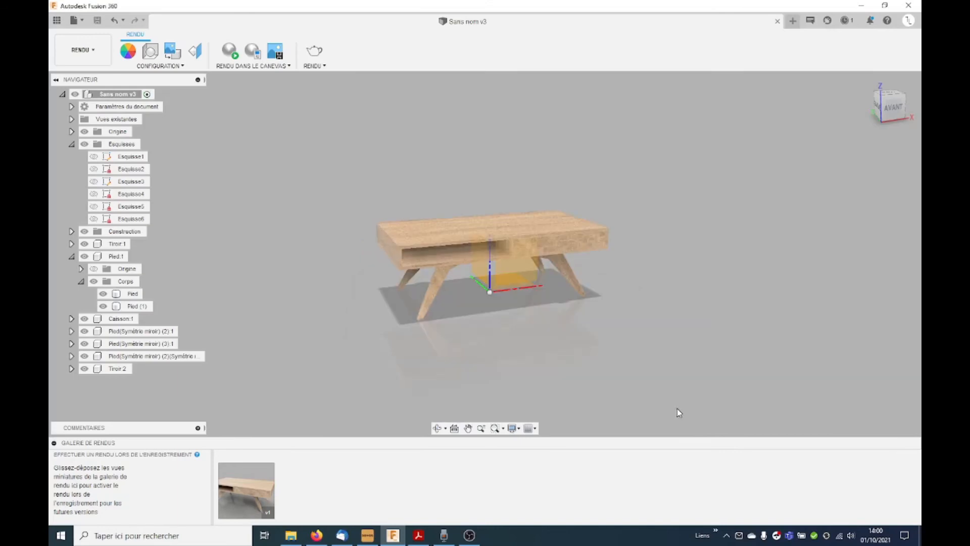
{"action": "left_click", "coordinate": [83, 49]}
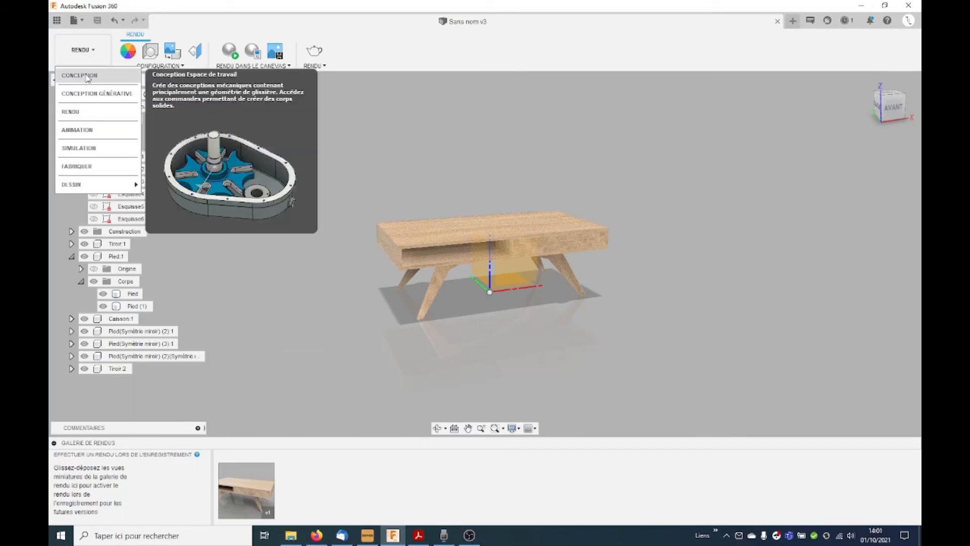
{"action": "left_click", "coordinate": [84, 93]}
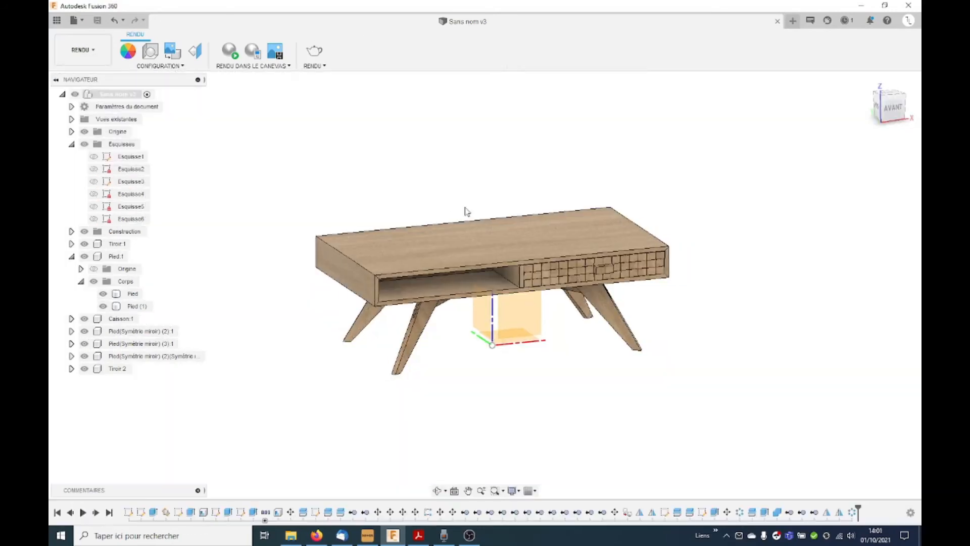
Step: Isolate the drawer component Tiroir:1 and make it the active component
{"action": "left_click", "coordinate": [112, 244]}
{"action": "right_click", "coordinate": [112, 244]}
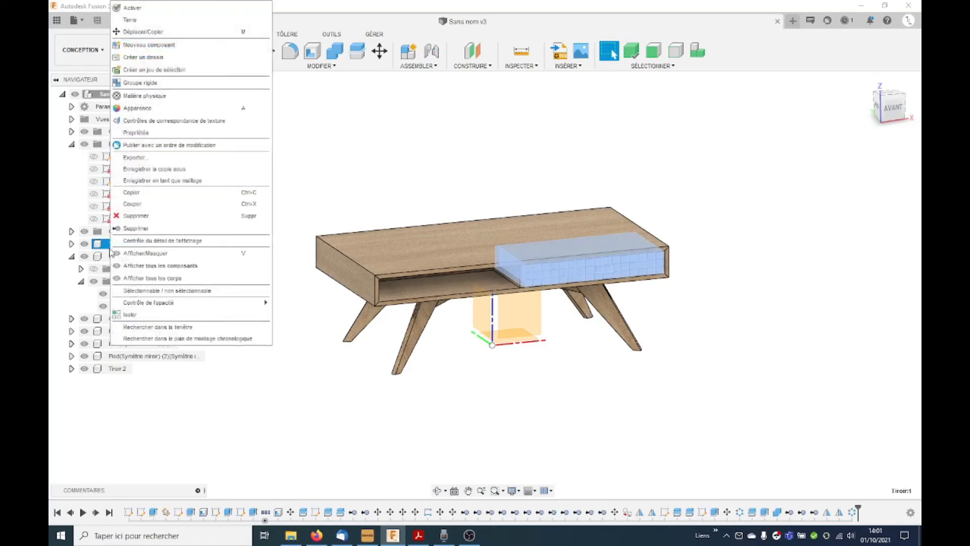
{"action": "left_click", "coordinate": [130, 314]}
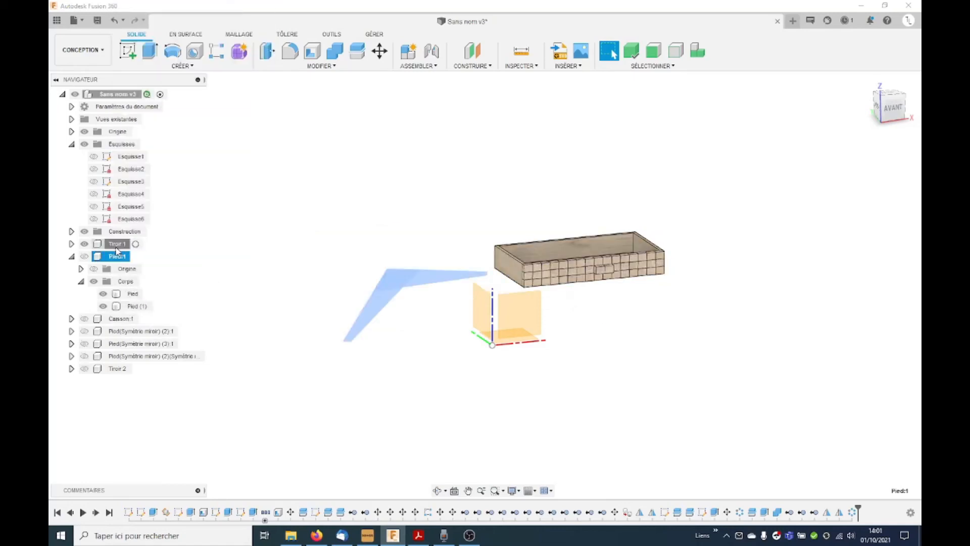
{"action": "left_click", "coordinate": [139, 244]}
{"action": "scroll", "coordinate": [702, 263], "scroll_direction": "up", "scroll_amount": 4}
{"action": "middle_click_drag", "start_coordinate": [570, 251], "coordinate": [591, 271], "text": "shift"}
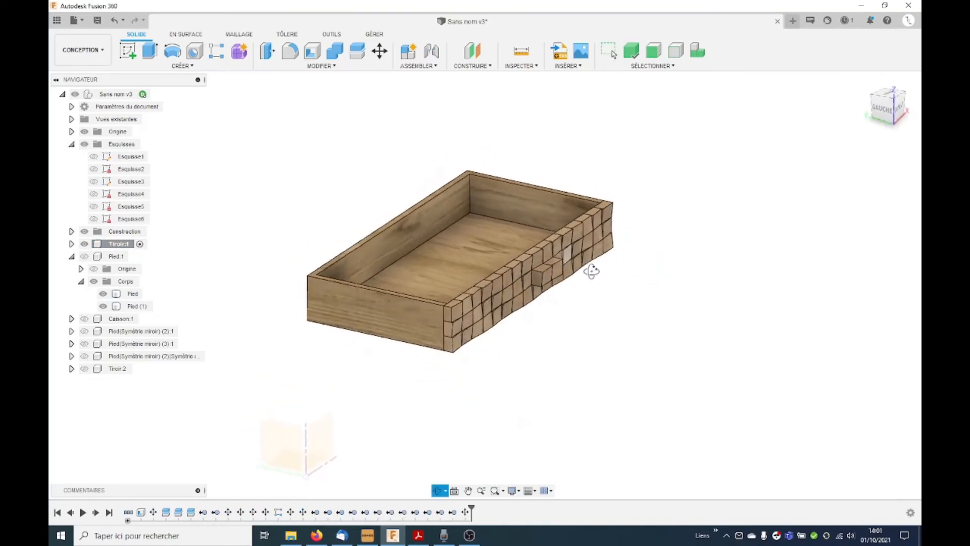
Step: Create a new group named Facade in the drawer component's bodies folder
{"action": "left_click", "coordinate": [71, 244]}
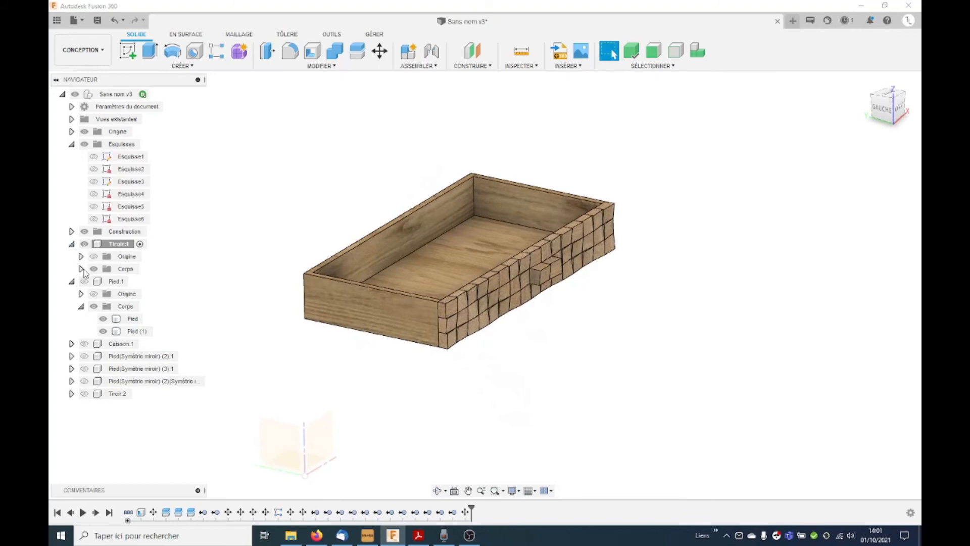
{"action": "left_click", "coordinate": [81, 269]}
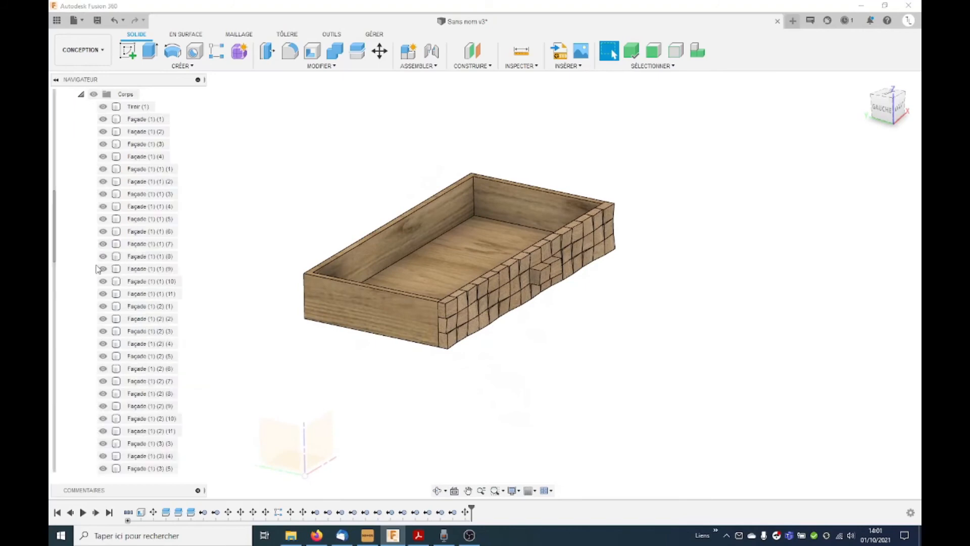
{"action": "right_click", "coordinate": [123, 99]}
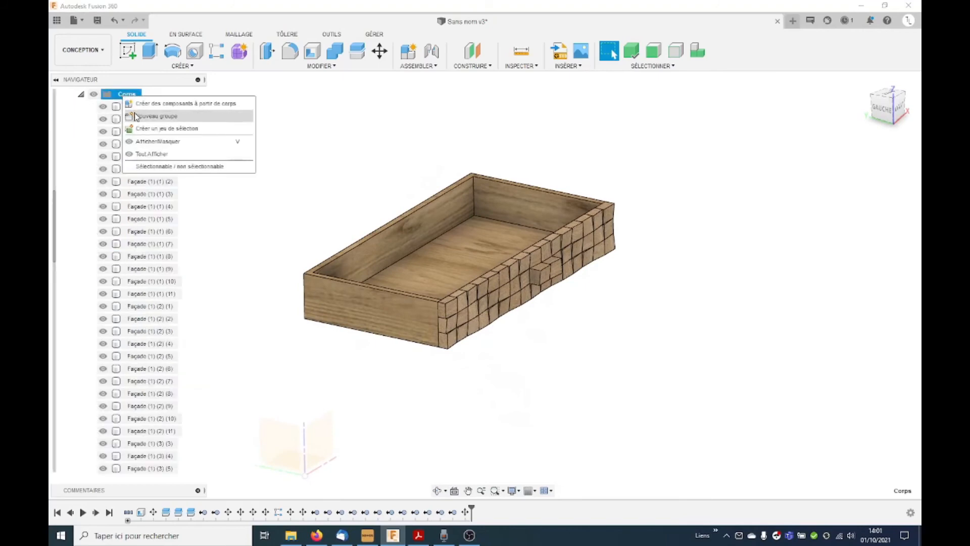
{"action": "left_click", "coordinate": [137, 116]}
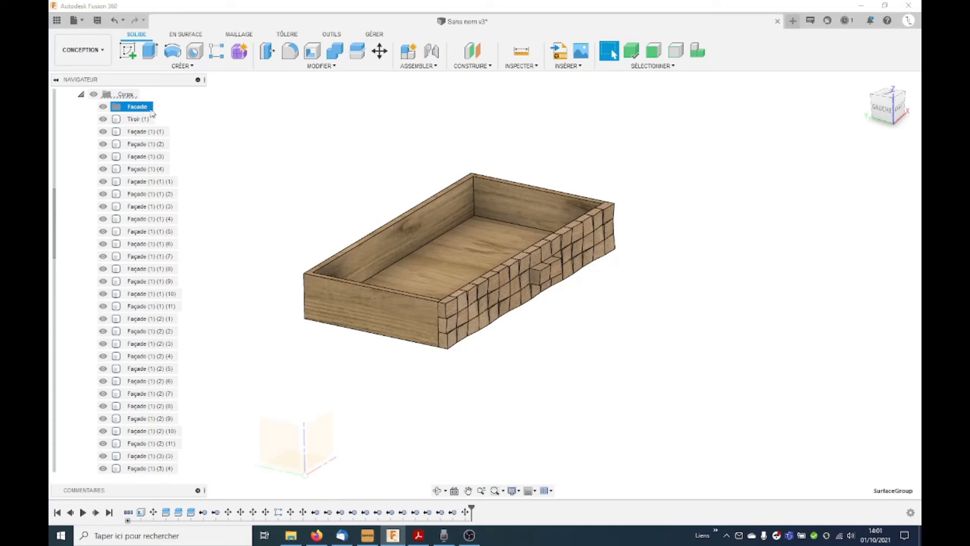
Step: Move all the Façade block bodies of the drawer into the Facade group
{"action": "left_click", "coordinate": [144, 131]}
{"action": "scroll", "coordinate": [156, 444], "scroll_direction": "down", "scroll_amount": 3}
{"action": "scroll", "coordinate": [167, 465], "scroll_direction": "down", "scroll_amount": 3}
{"action": "scroll", "coordinate": [155, 473], "scroll_direction": "down", "scroll_amount": 3}
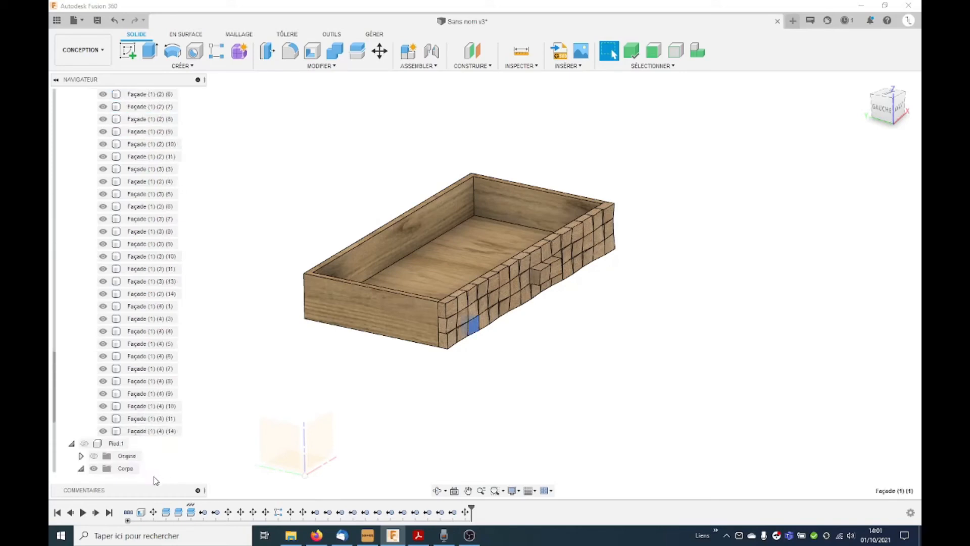
{"action": "left_click", "coordinate": [149, 431], "text": "shift"}
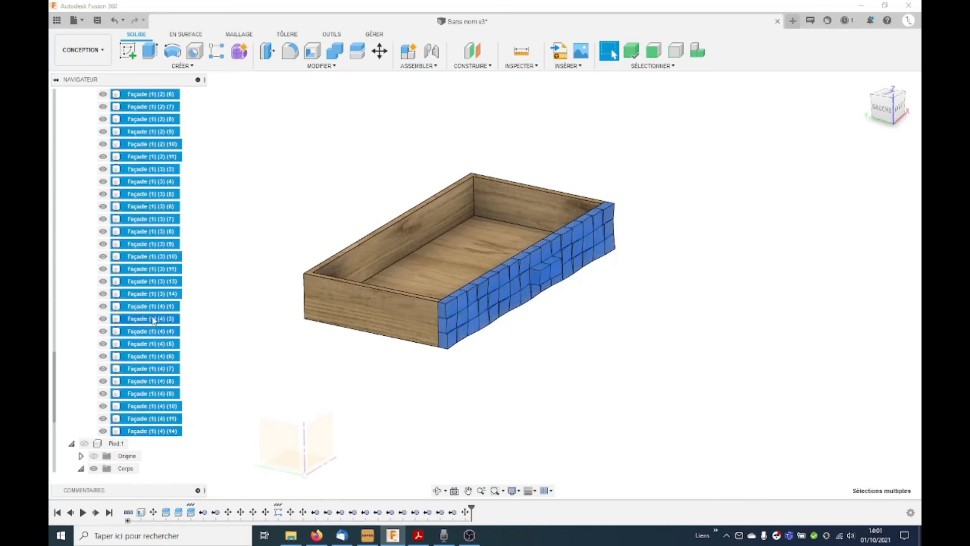
{"action": "scroll", "coordinate": [152, 319], "scroll_direction": "up", "scroll_amount": 10}
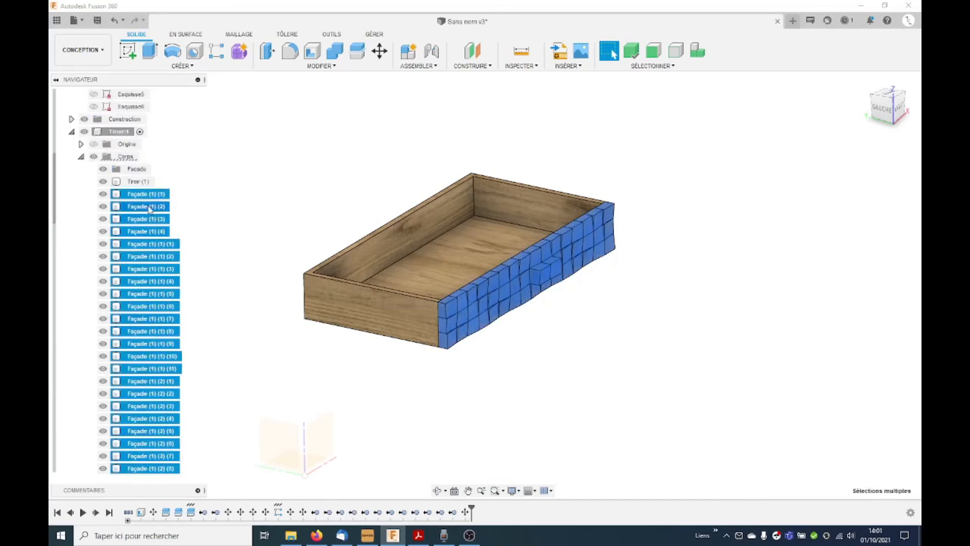
{"action": "left_click_drag", "start_coordinate": [138, 185], "coordinate": [136, 171]}
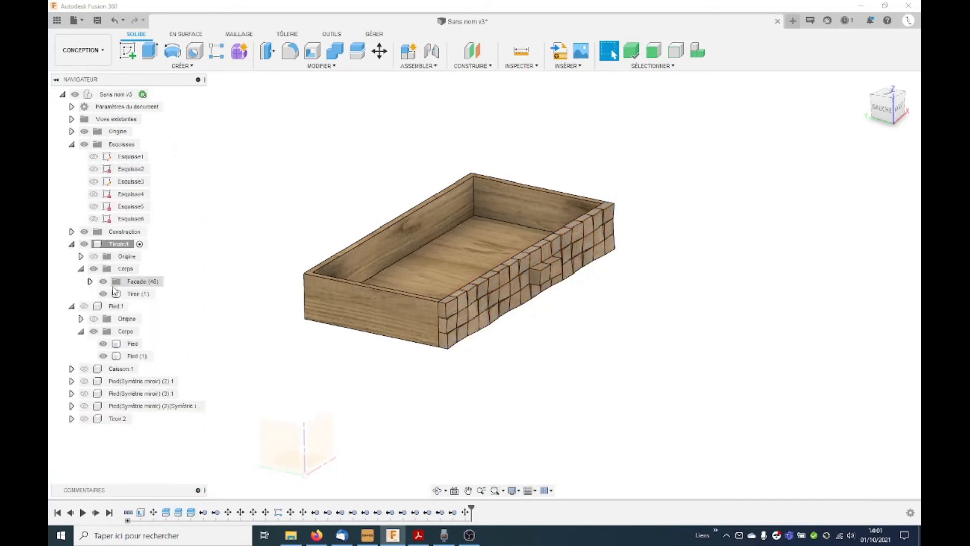
Step: Hide the drawer box body Tiroir (1) and look at the façade blocks from the left side
{"action": "left_click", "coordinate": [103, 294]}
{"action": "middle_click_drag", "start_coordinate": [511, 361], "coordinate": [591, 323], "text": "shift"}
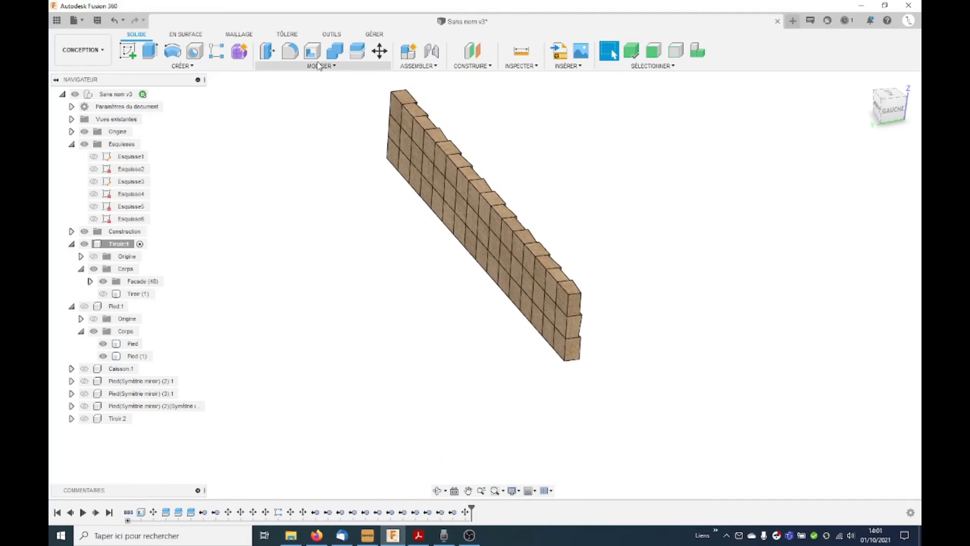
{"action": "middle_click_drag", "start_coordinate": [448, 106], "coordinate": [559, 210], "text": "shift"}
{"action": "left_click", "coordinate": [889, 106]}
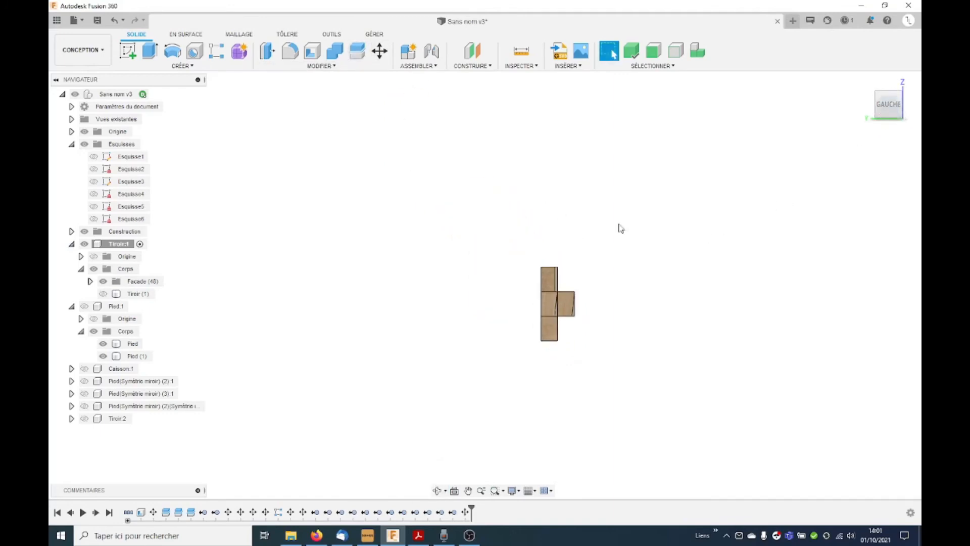
Step: Move the flat back faces of all the façade blocks by -10 mm in Z with Move/Copy set to faces
{"action": "left_click", "coordinate": [382, 51]}
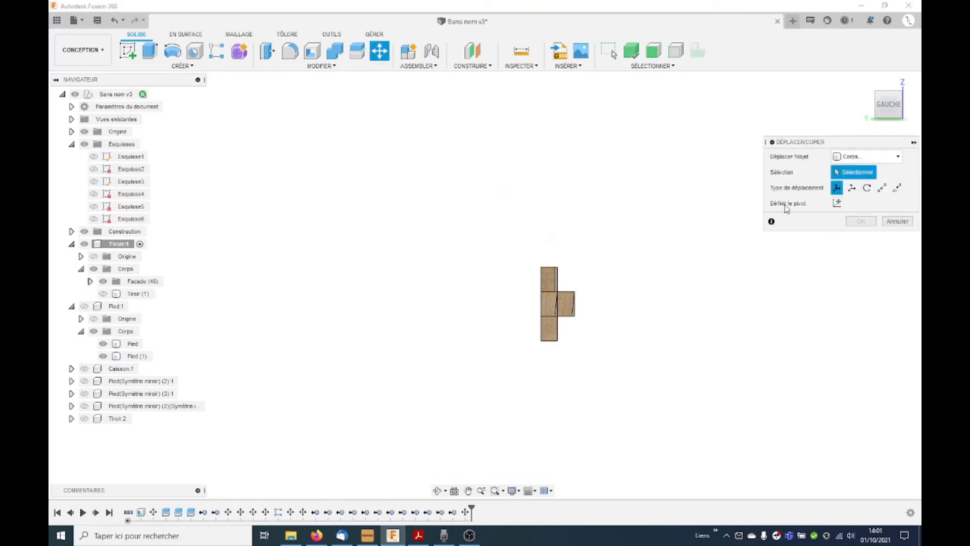
{"action": "left_click", "coordinate": [880, 156]}
{"action": "left_click", "coordinate": [859, 187]}
{"action": "scroll", "coordinate": [655, 325], "scroll_direction": "up", "scroll_amount": 3}
{"action": "left_click_drag", "start_coordinate": [471, 246], "coordinate": [485, 396]}
{"action": "middle_click_drag", "start_coordinate": [485, 396], "coordinate": [468, 341], "text": "shift"}
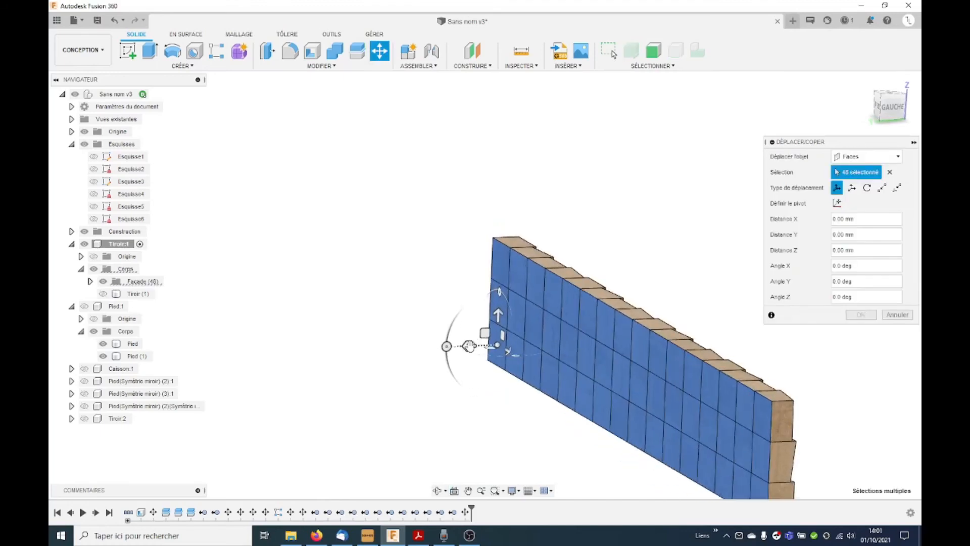
{"action": "left_click_drag", "start_coordinate": [465, 344], "coordinate": [483, 345]}
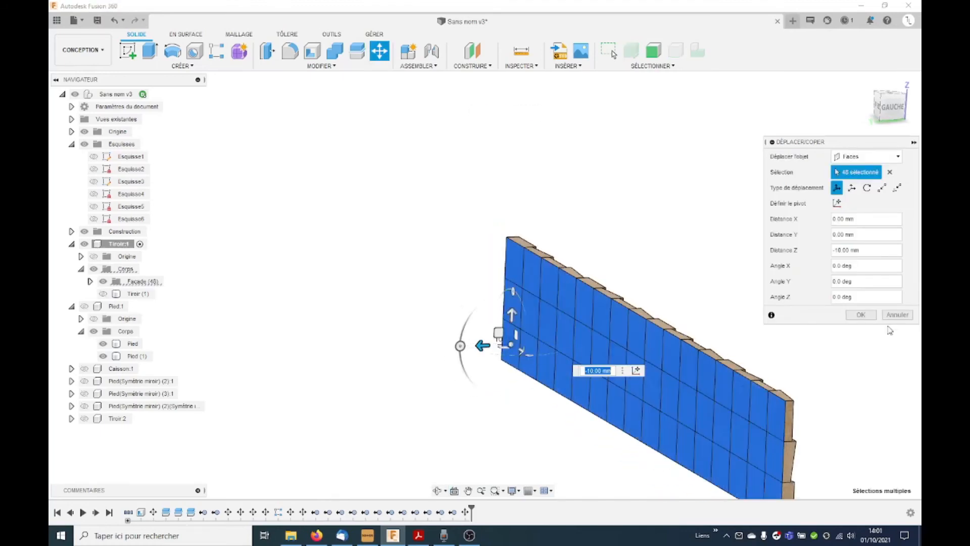
{"action": "left_click", "coordinate": [861, 314]}
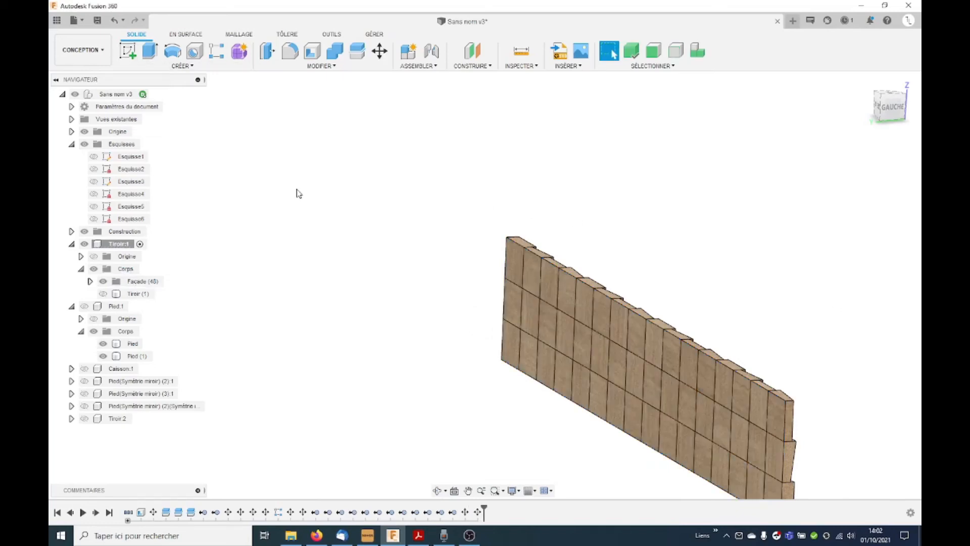
{"action": "scroll", "coordinate": [296, 190], "scroll_direction": "down", "scroll_amount": 3}
{"action": "left_click", "coordinate": [135, 49]}
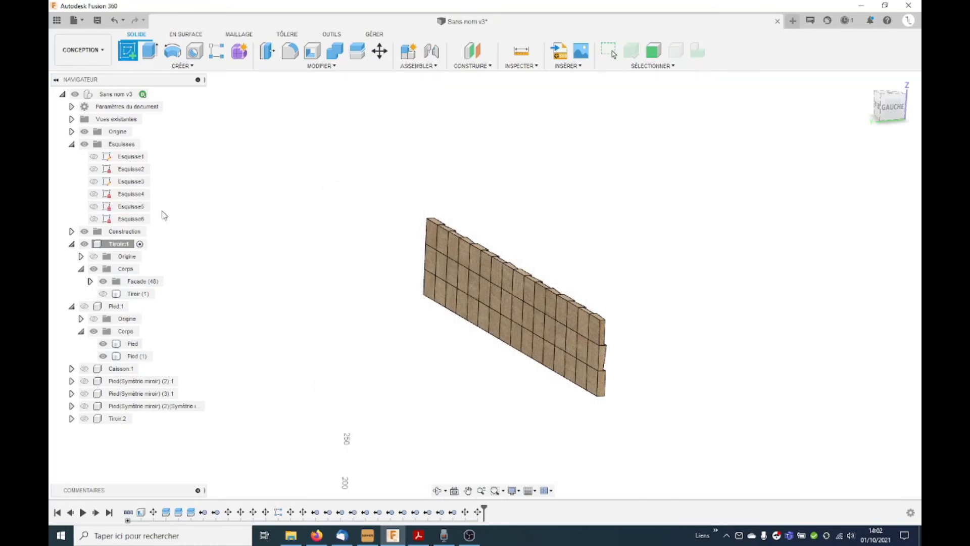
{"action": "scroll", "coordinate": [342, 219], "scroll_direction": "down", "scroll_amount": 2}
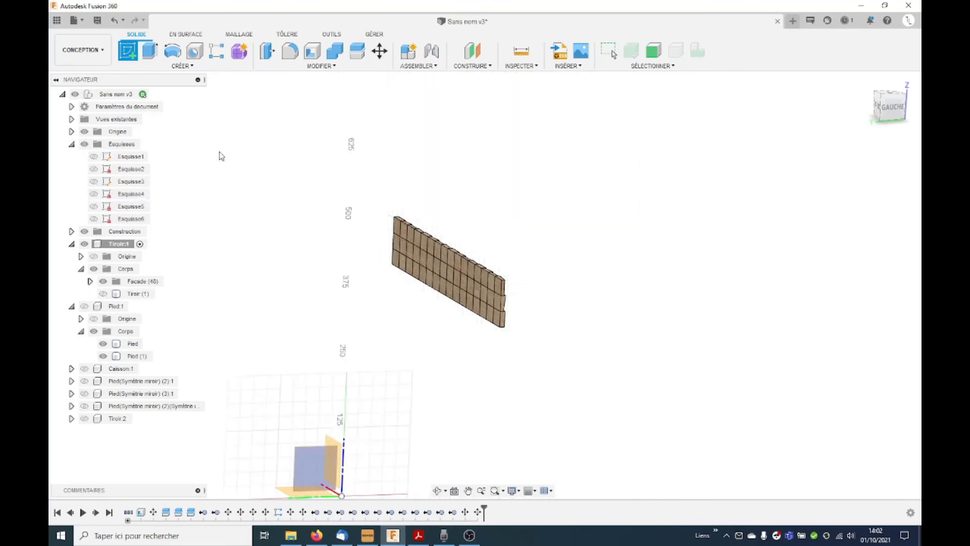
{"action": "left_click", "coordinate": [314, 465]}
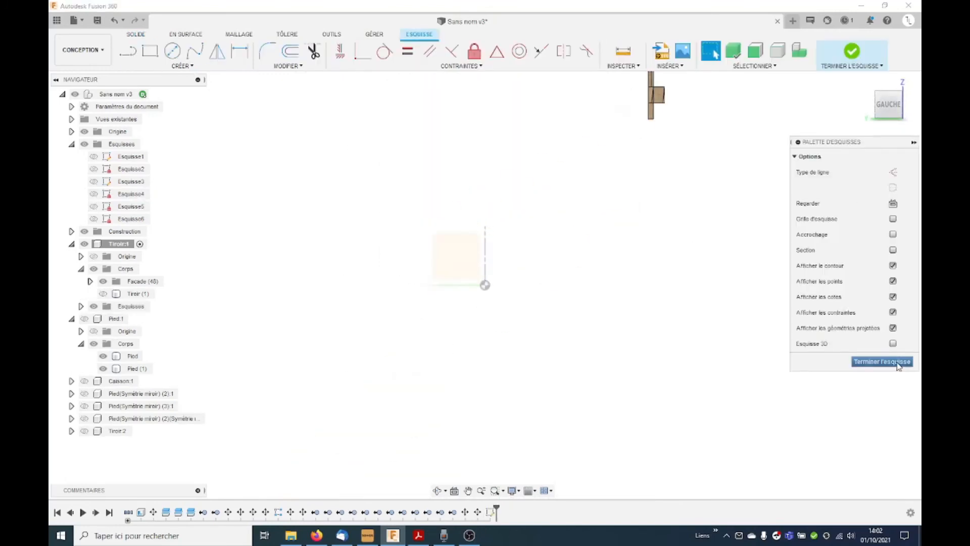
{"action": "left_click", "coordinate": [897, 364]}
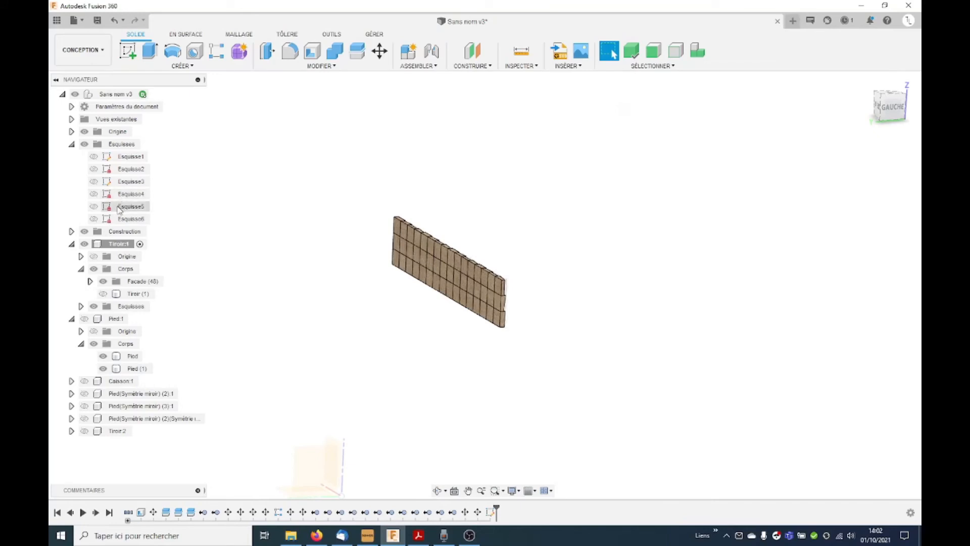
Step: Show sketch Esquisse5 and set up an extrusion of its façade rectangle by -10 mm as a new body
{"action": "left_click", "coordinate": [94, 207]}
{"action": "mouse_move", "coordinate": [524, 295]}
{"action": "middle_mouse_down", "text": "shift"}
{"action": "mouse_move", "coordinate": [539, 303]}
{"action": "mouse_move", "coordinate": [520, 304]}
{"action": "middle_mouse_up", "text": "shift"}
{"action": "middle_click_drag", "start_coordinate": [664, 325], "coordinate": [504, 182], "text": "shift"}
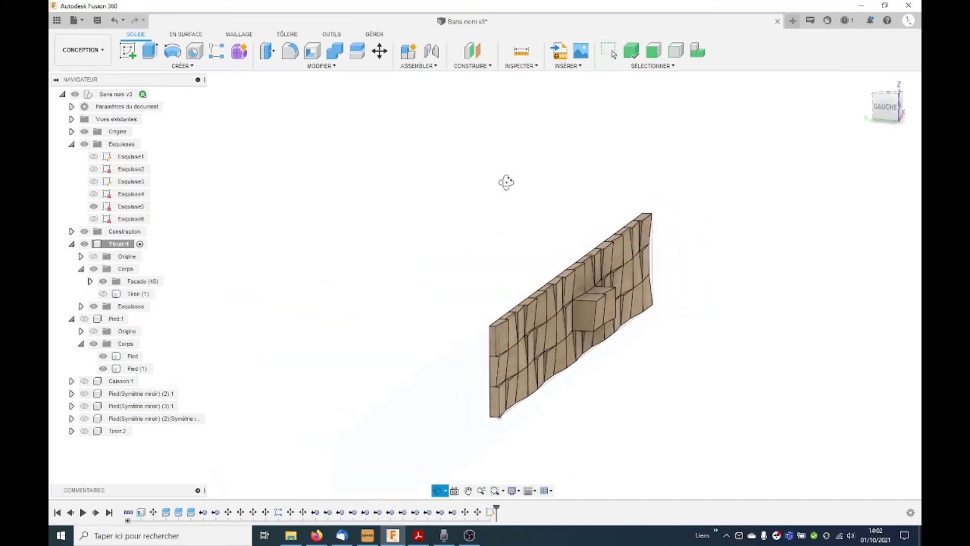
{"action": "left_click", "coordinate": [150, 50]}
{"action": "scroll", "coordinate": [663, 282], "scroll_direction": "up", "scroll_amount": 3}
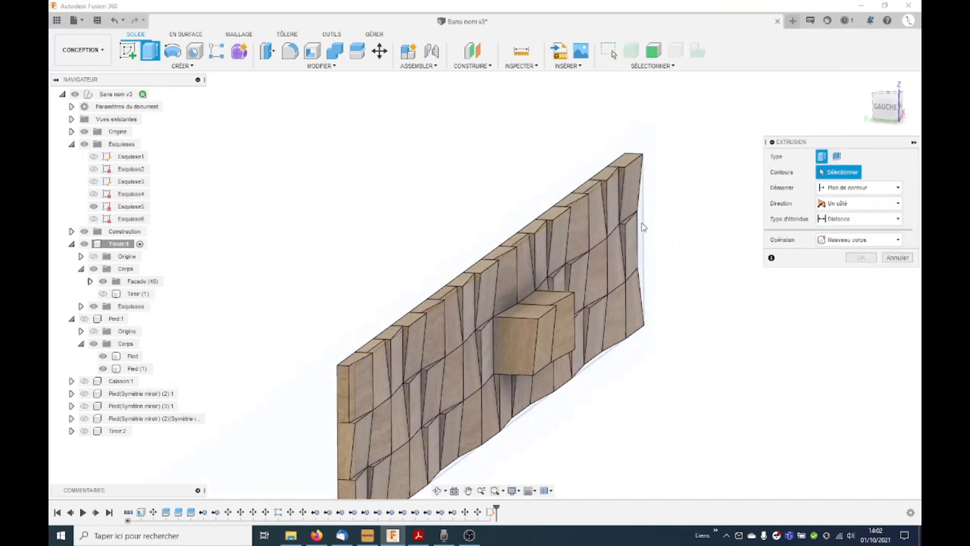
{"action": "left_click", "coordinate": [644, 227]}
{"action": "mouse_move", "coordinate": [547, 353]}
{"action": "middle_mouse_down", "text": "shift"}
{"action": "mouse_move", "coordinate": [567, 356]}
{"action": "mouse_move", "coordinate": [558, 353]}
{"action": "middle_mouse_up", "text": "shift"}
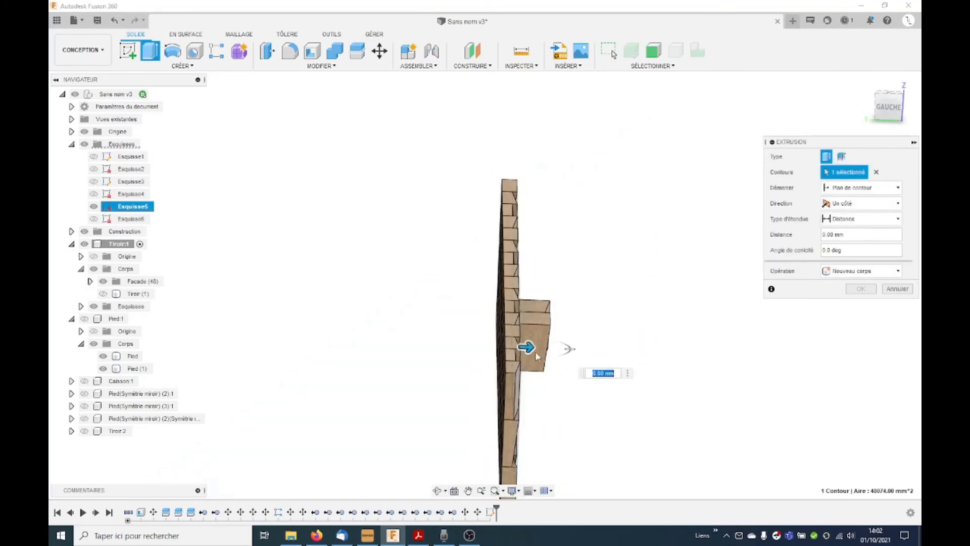
{"action": "left_click_drag", "start_coordinate": [527, 347], "coordinate": [481, 346]}
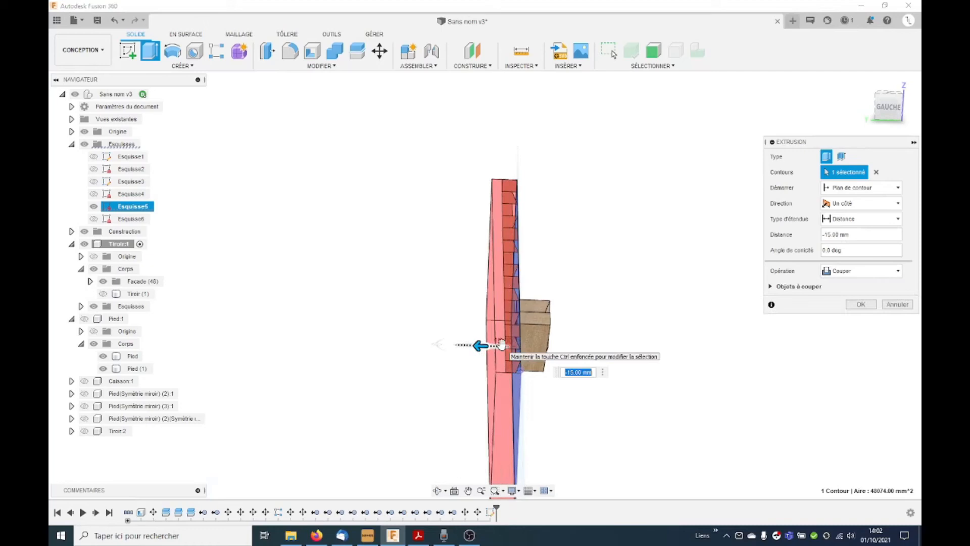
{"action": "left_click", "coordinate": [865, 271]}
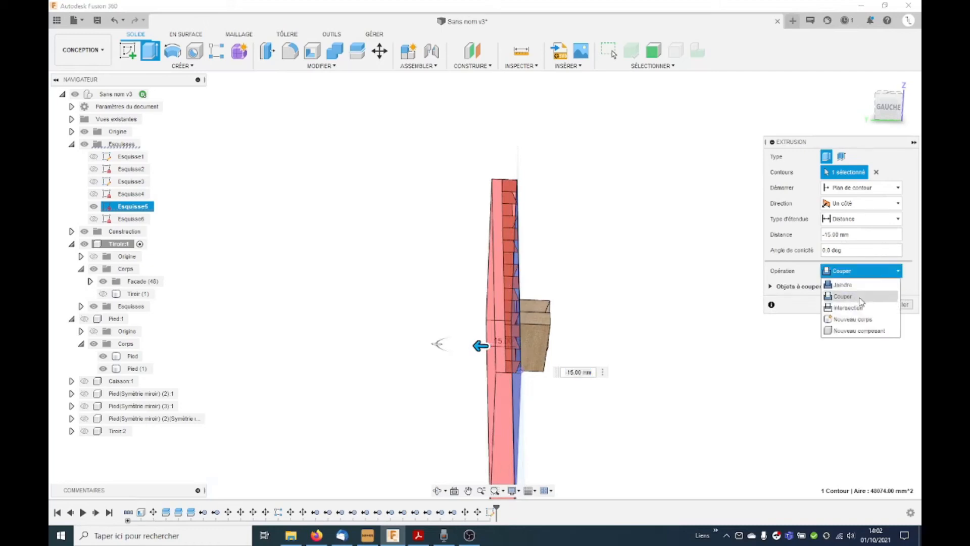
{"action": "left_click", "coordinate": [859, 320]}
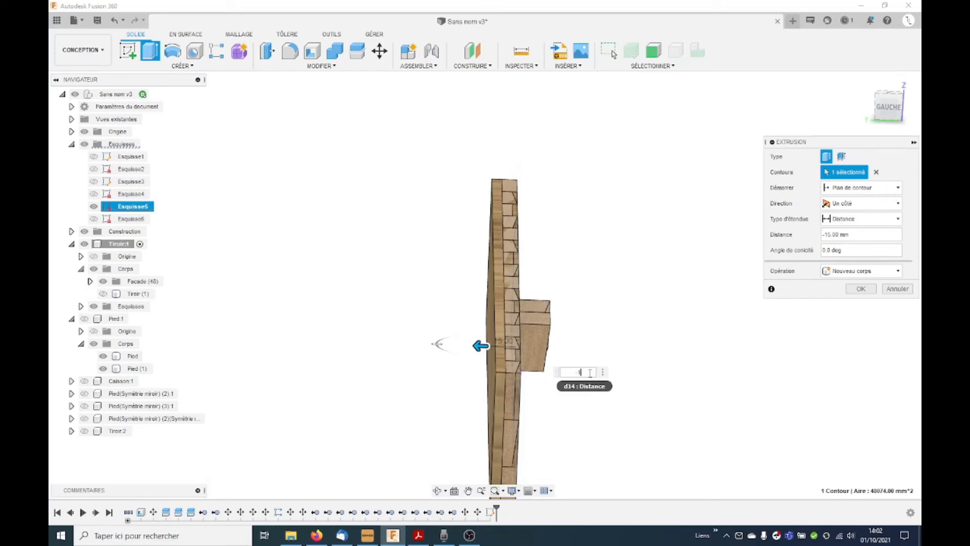
Step: Set the extrusion to start from an object, using the back face of the façade blocks, and create the backing panel
{"action": "left_click", "coordinate": [878, 190]}
{"action": "left_click", "coordinate": [880, 212]}
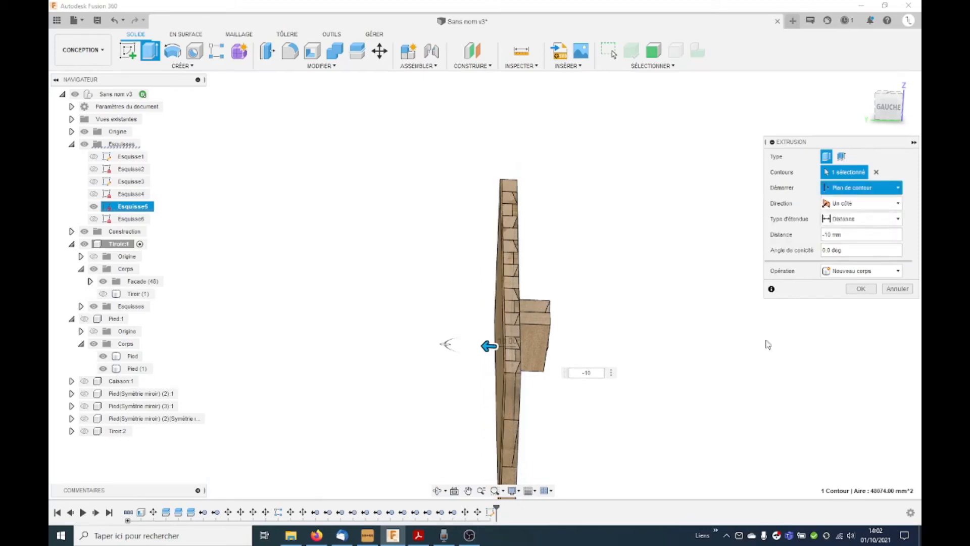
{"action": "middle_click_drag", "start_coordinate": [514, 410], "coordinate": [630, 437], "text": "shift"}
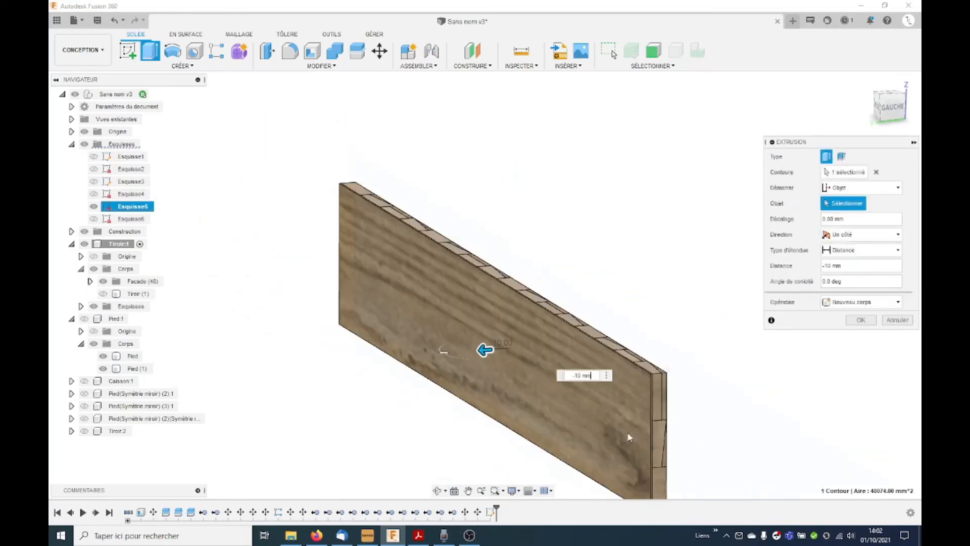
{"action": "scroll", "coordinate": [637, 424], "scroll_direction": "up", "scroll_amount": 3}
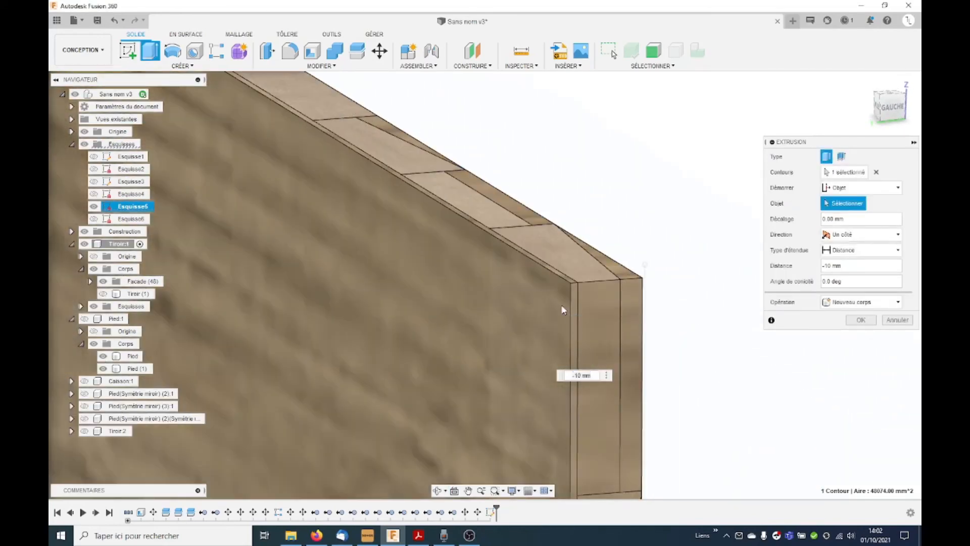
{"action": "left_click", "coordinate": [564, 309]}
{"action": "scroll", "coordinate": [654, 271], "scroll_direction": "down", "scroll_amount": 8}
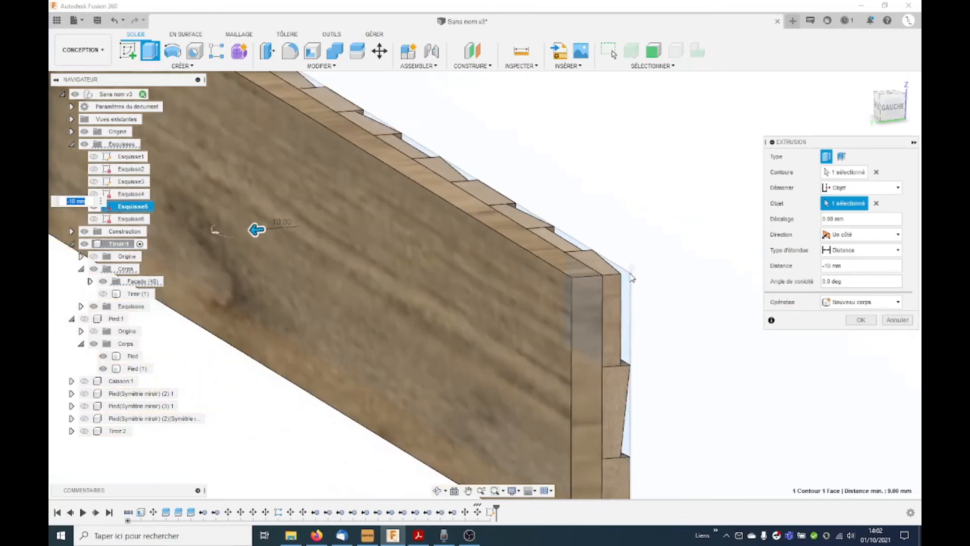
{"action": "middle_click_drag", "start_coordinate": [630, 288], "coordinate": [643, 291], "text": "shift"}
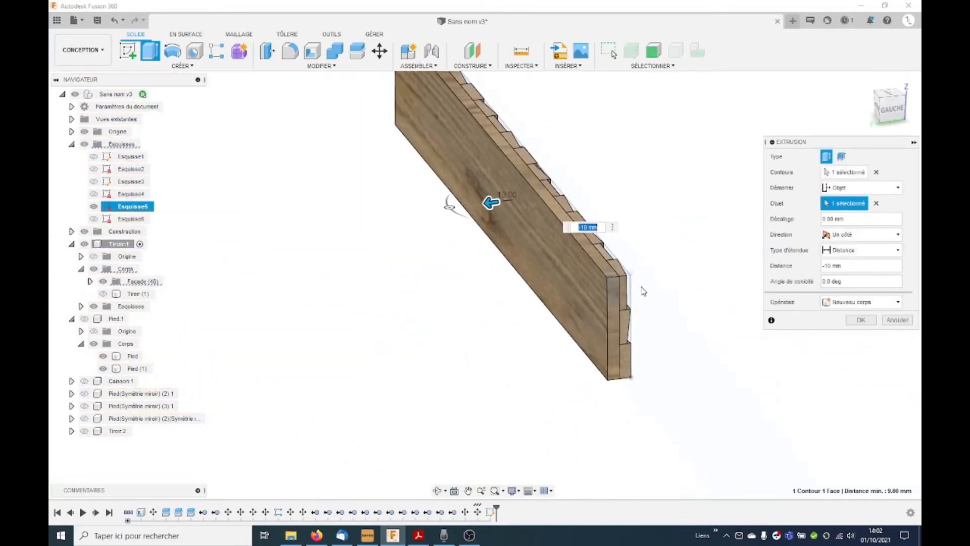
{"action": "left_click", "coordinate": [851, 322]}
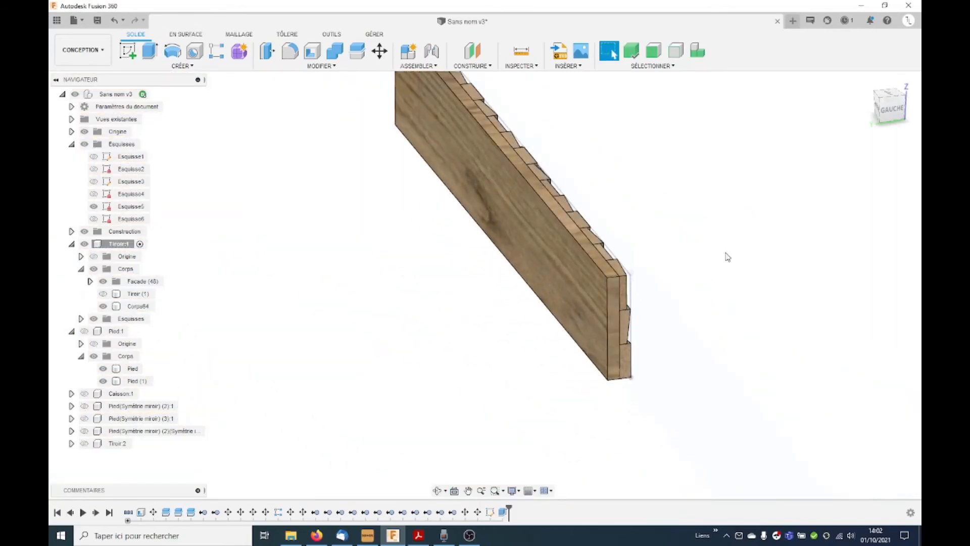
Step: Apply the design's existing 3D wood appearance to the new backing panel and move its body into the Facade group
{"action": "key", "text": "a"}
{"action": "left_click_drag", "start_coordinate": [675, 188], "coordinate": [526, 223]}
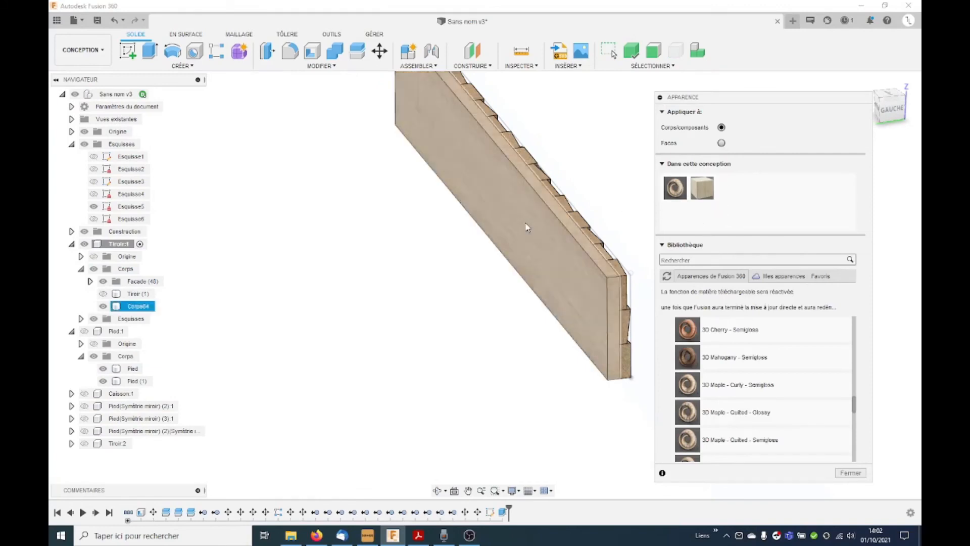
{"action": "left_click", "coordinate": [840, 473]}
{"action": "middle_click_drag", "start_coordinate": [550, 419], "coordinate": [403, 320], "text": "shift"}
{"action": "scroll", "coordinate": [403, 320], "scroll_direction": "down", "scroll_amount": 1}
{"action": "left_click_drag", "start_coordinate": [138, 308], "coordinate": [137, 282]}
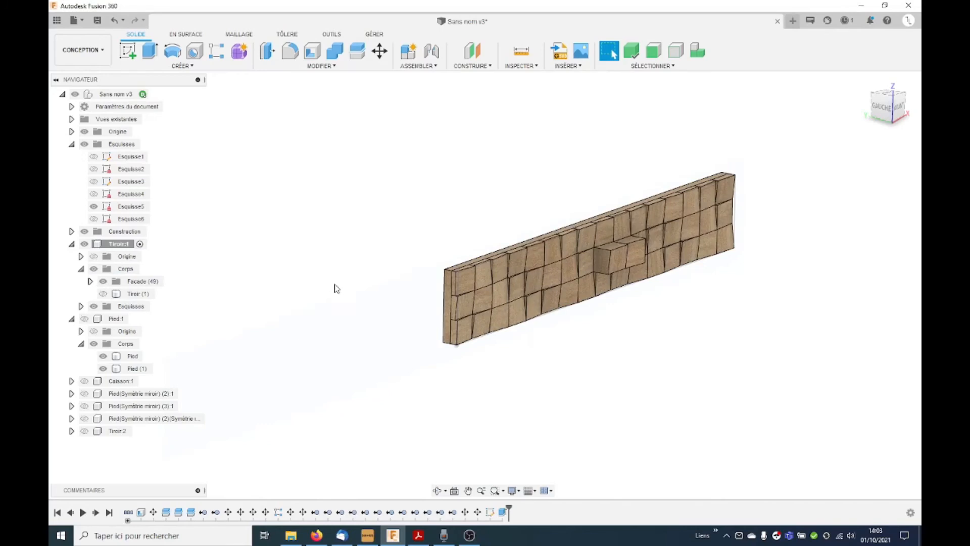
Step: Hide the Facade group and show the drawer box body Tiroir (1)
{"action": "middle_click_drag", "start_coordinate": [345, 295], "coordinate": [309, 301], "text": "shift"}
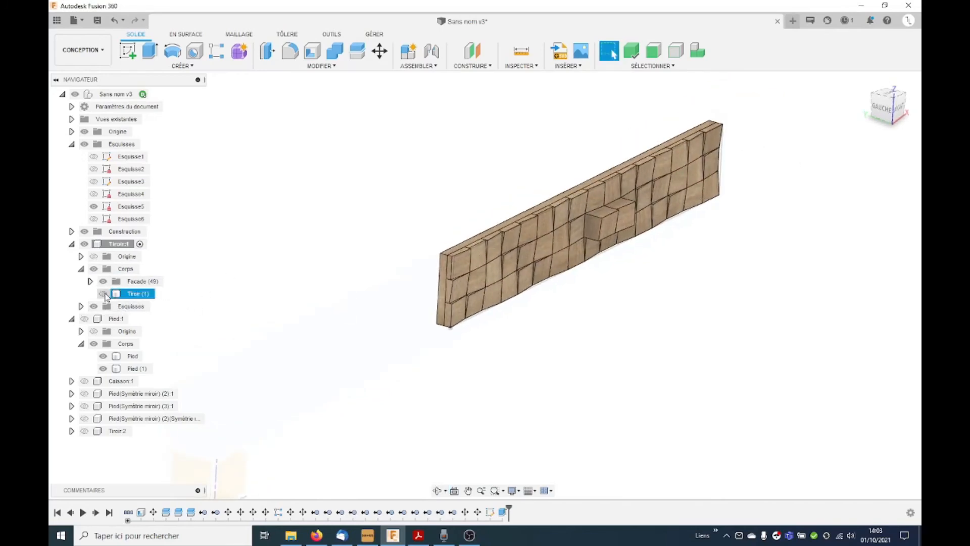
{"action": "left_click", "coordinate": [138, 282]}
{"action": "left_click", "coordinate": [226, 283]}
{"action": "left_click", "coordinate": [104, 282]}
{"action": "left_click", "coordinate": [468, 387]}
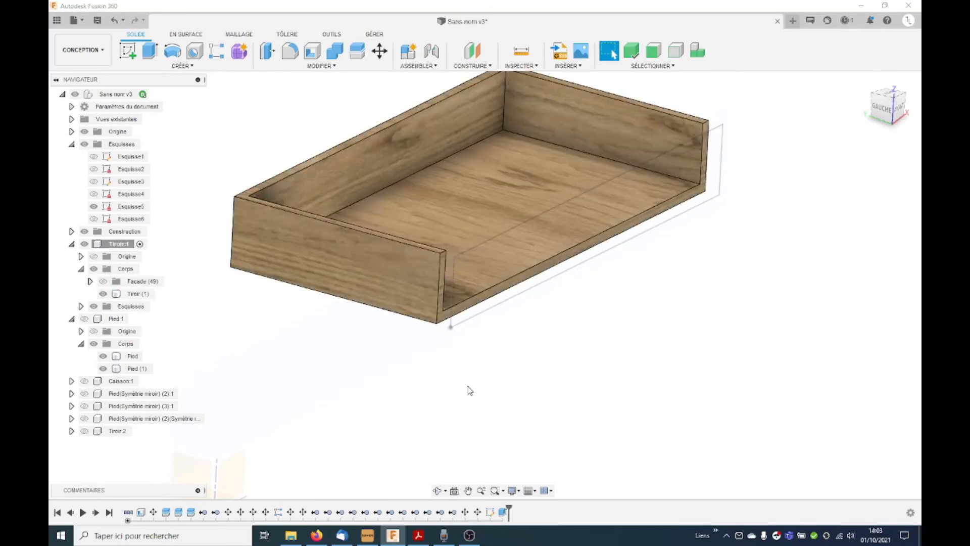
{"action": "scroll", "coordinate": [495, 377], "scroll_direction": "down", "scroll_amount": 2}
{"action": "mouse_move", "coordinate": [495, 378]}
{"action": "middle_mouse_down", "text": "shift"}
{"action": "mouse_move", "coordinate": [480, 374]}
{"action": "mouse_move", "coordinate": [481, 383]}
{"action": "middle_mouse_up", "text": "shift"}
{"action": "scroll", "coordinate": [486, 383], "scroll_direction": "down", "scroll_amount": 1}
{"action": "middle_click_drag", "start_coordinate": [558, 372], "coordinate": [584, 361], "text": "shift"}
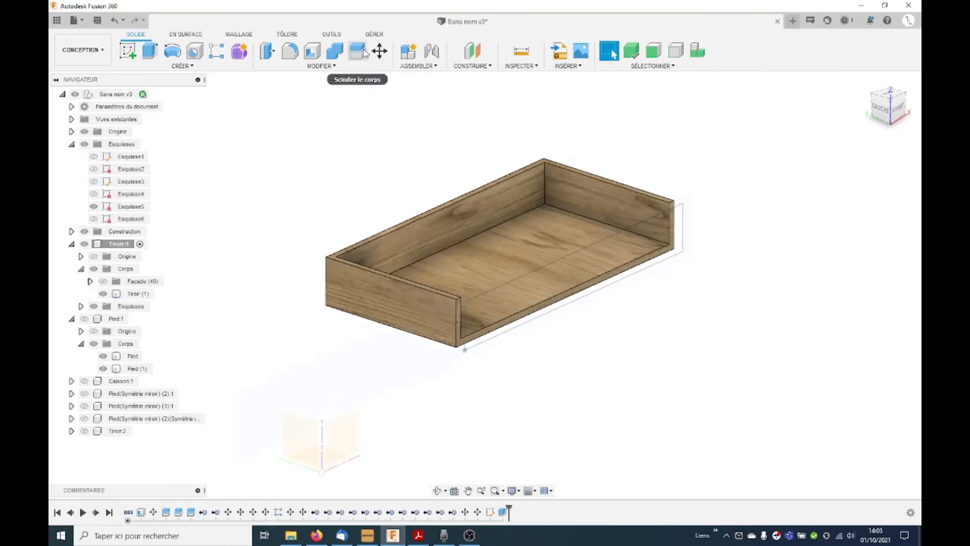
Step: Set up a Split Body of the drawer box body Tiroir (1), trying its inner wall and floor faces as splitting tools
{"action": "left_click", "coordinate": [358, 52]}
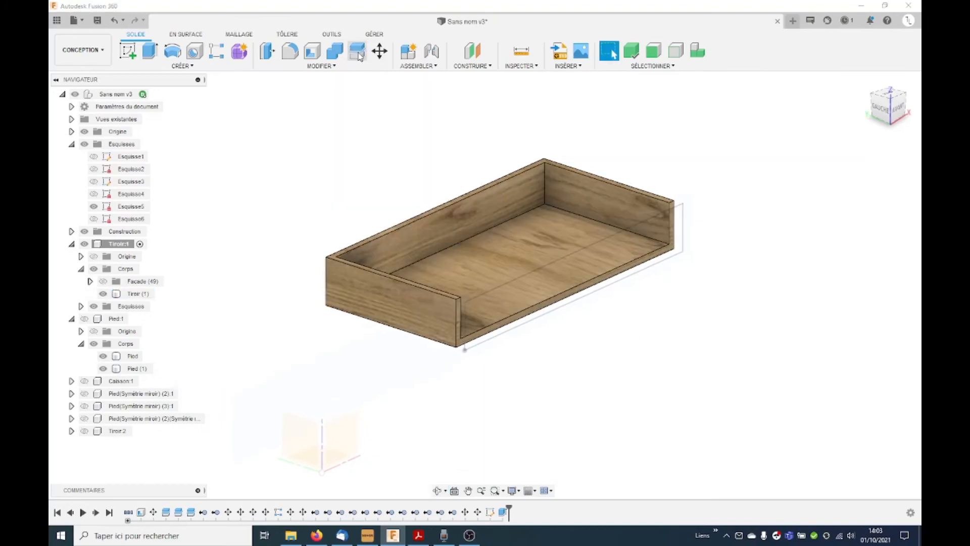
{"action": "left_click", "coordinate": [546, 244]}
{"action": "left_click", "coordinate": [879, 172]}
{"action": "left_click", "coordinate": [549, 201]}
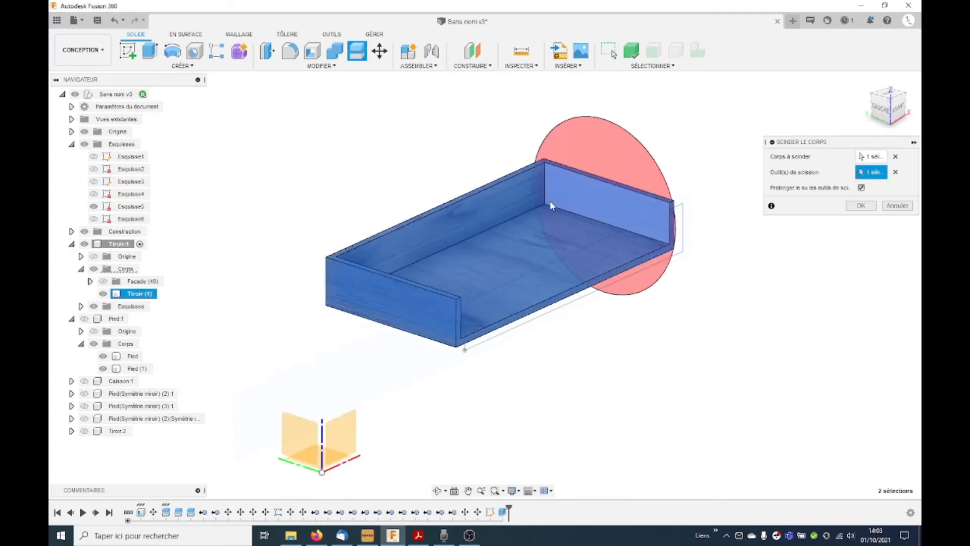
{"action": "left_click", "coordinate": [508, 208]}
{"action": "middle_click_drag", "start_coordinate": [496, 227], "coordinate": [530, 253], "text": "shift"}
{"action": "left_click", "coordinate": [277, 297]}
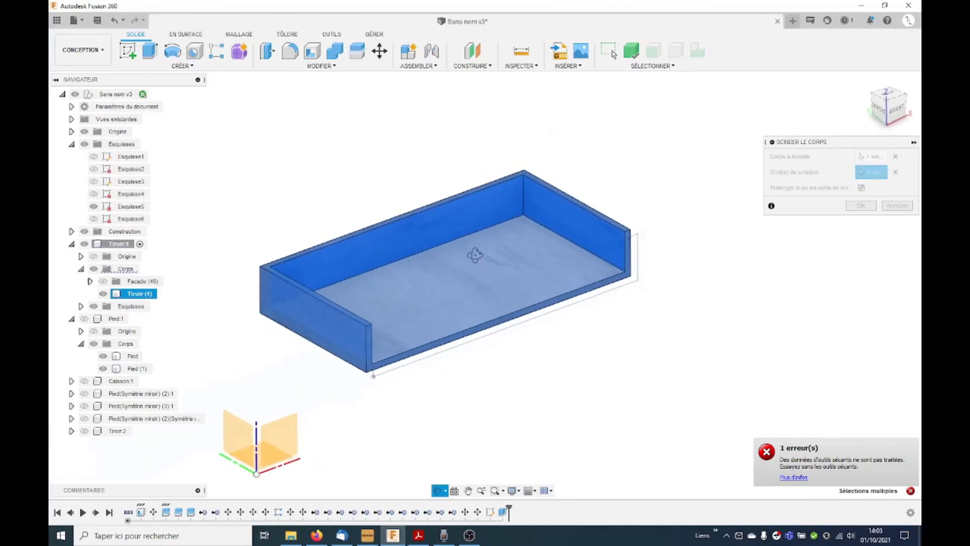
{"action": "left_click", "coordinate": [898, 173]}
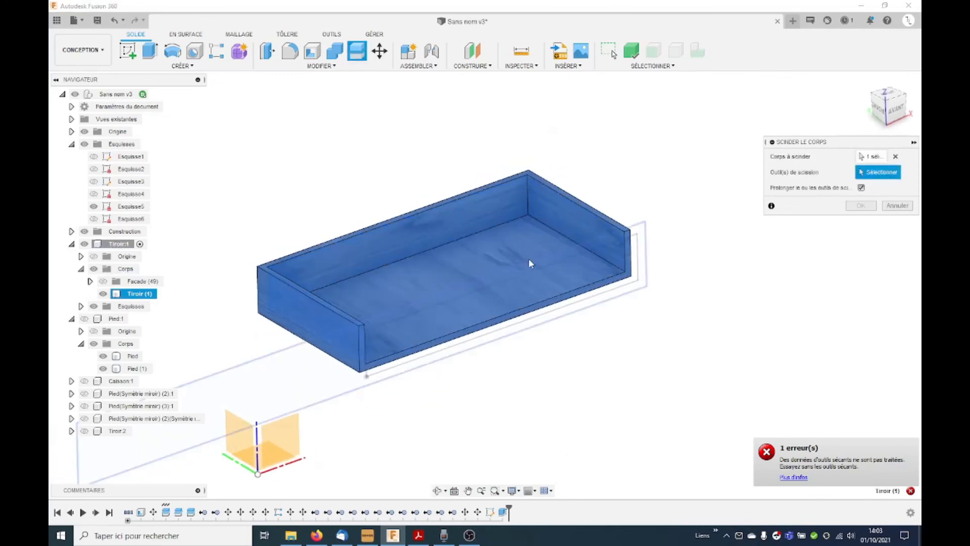
{"action": "left_click", "coordinate": [527, 253]}
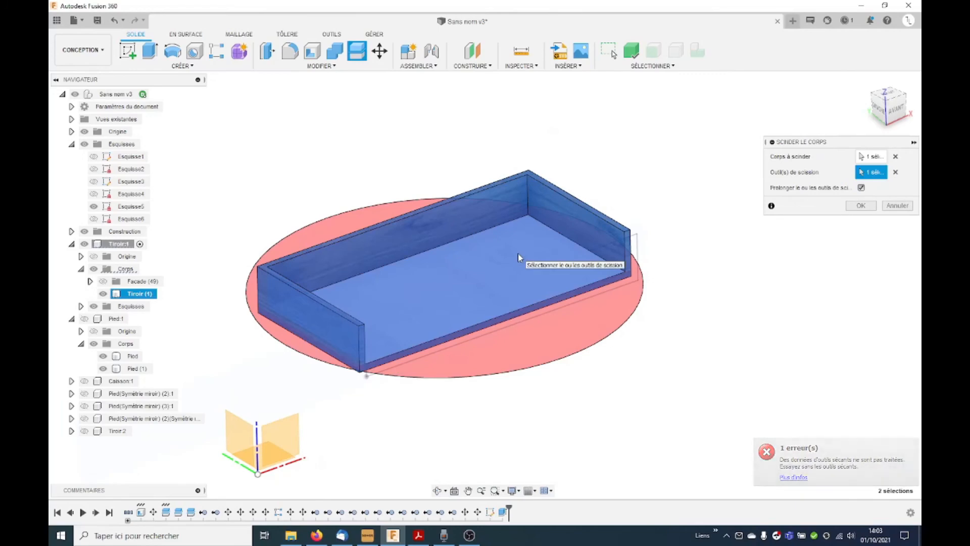
{"action": "left_click", "coordinate": [559, 255]}
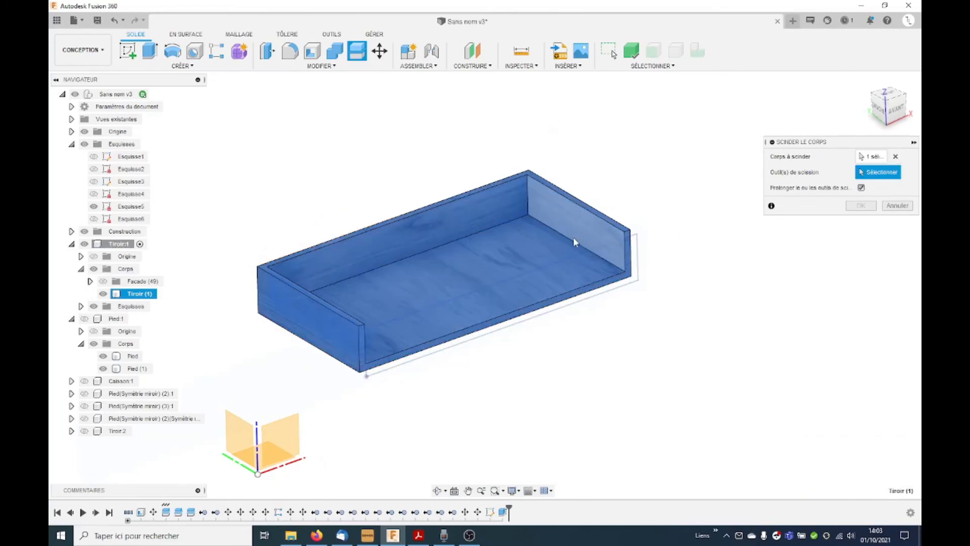
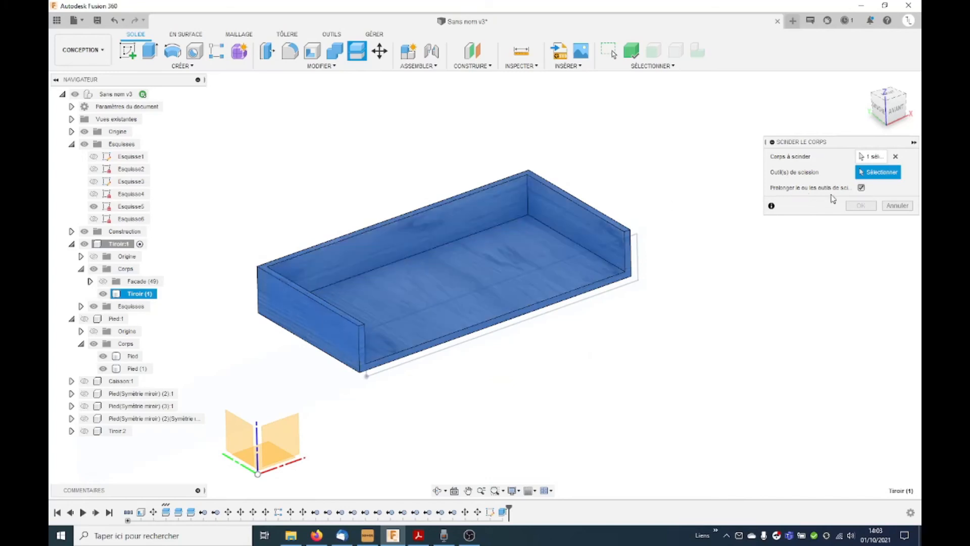
Step: Cancel the pending body split and create a sketch on the drawer box's inner floor face that holds only its projected outline
{"action": "left_click", "coordinate": [897, 205]}
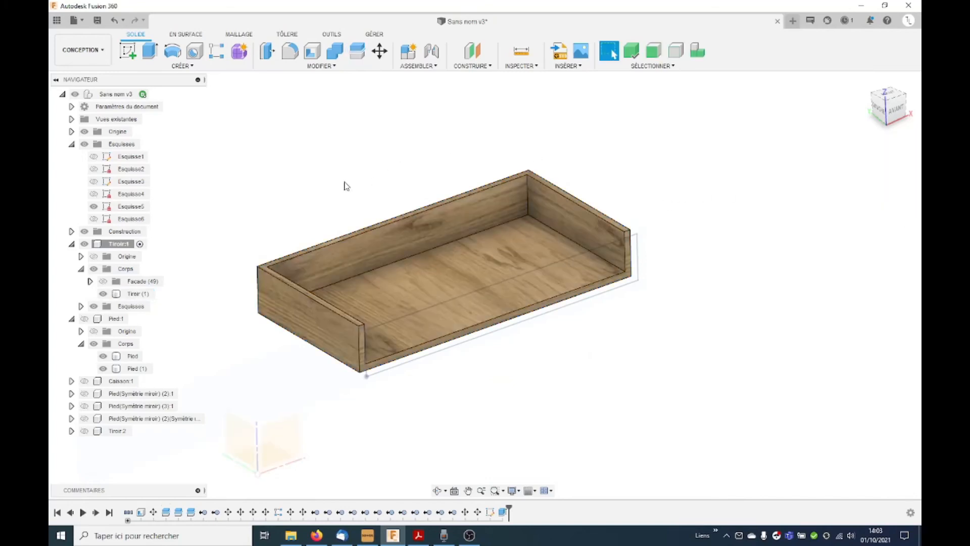
{"action": "left_click", "coordinate": [128, 51]}
{"action": "left_click", "coordinate": [504, 262]}
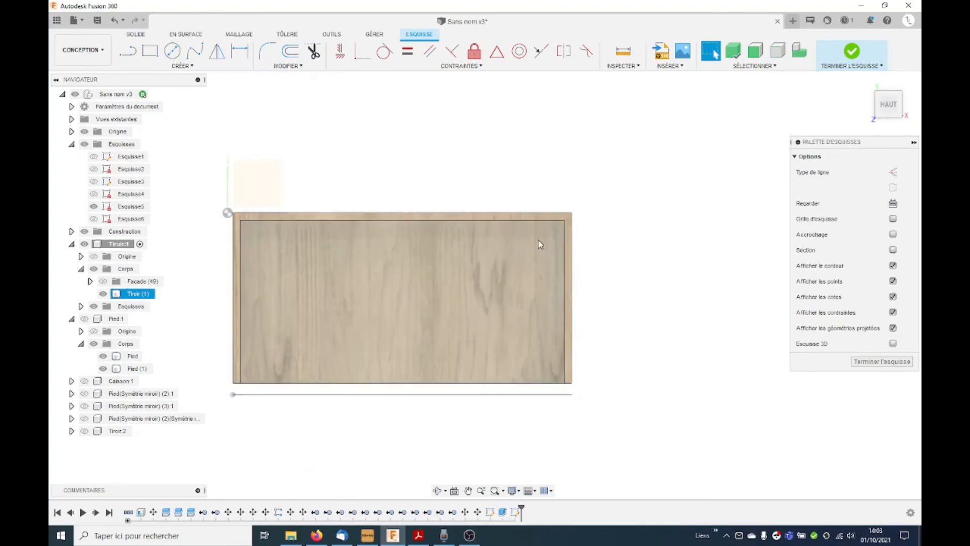
{"action": "left_click", "coordinate": [852, 53]}
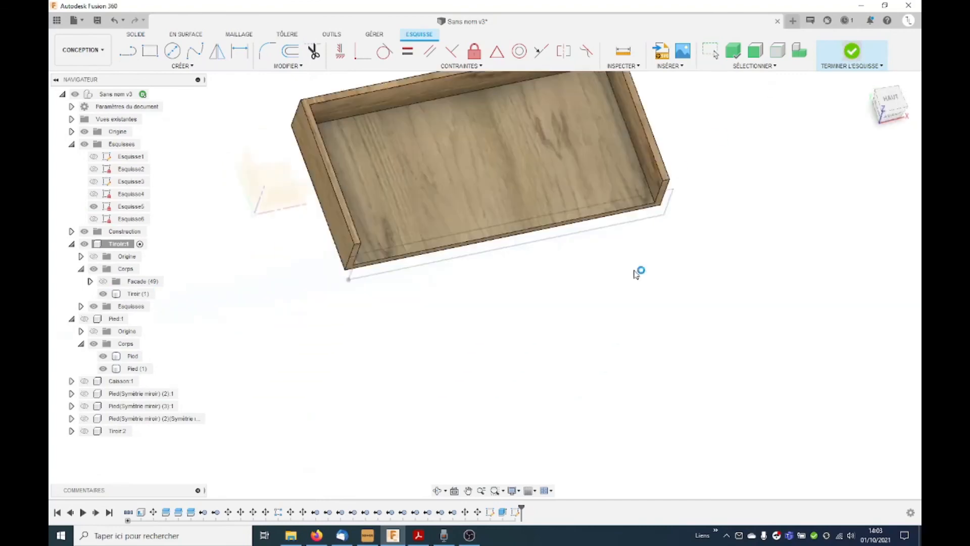
{"action": "left_click", "coordinate": [236, 286]}
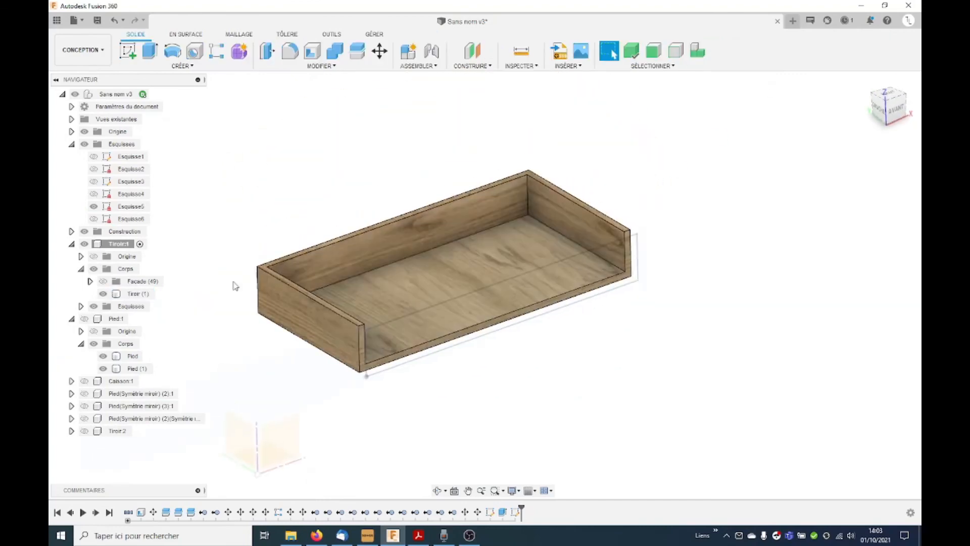
Step: Split the drawer box body Tiroir (1) using the floor outline sketch as the splitting tool
{"action": "left_click", "coordinate": [137, 293]}
{"action": "left_click", "coordinate": [357, 51]}
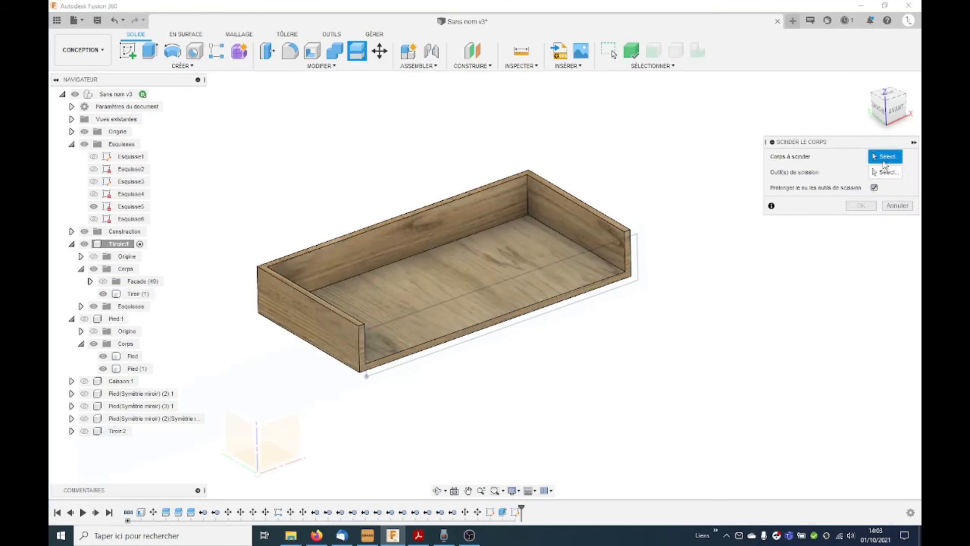
{"action": "left_click", "coordinate": [539, 246]}
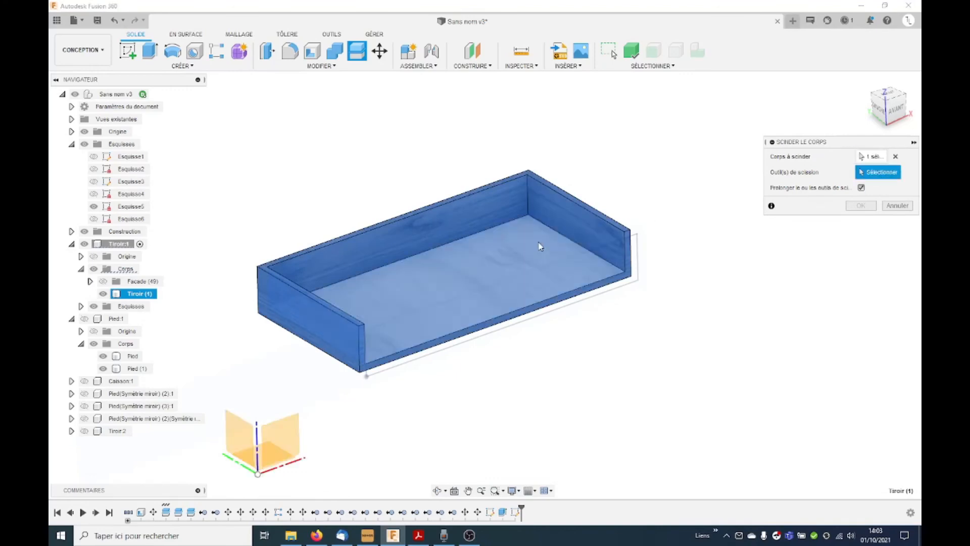
{"action": "left_click", "coordinate": [556, 230]}
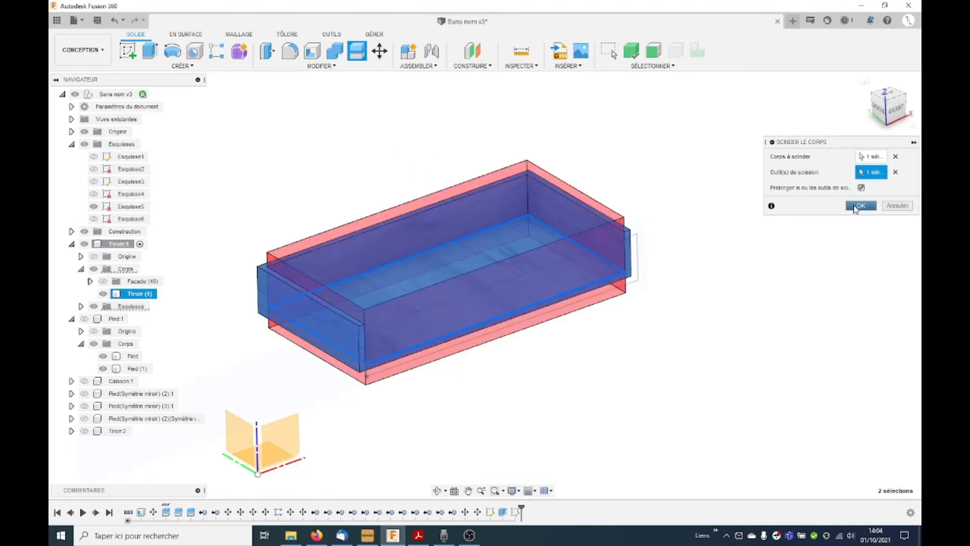
{"action": "left_click", "coordinate": [856, 206]}
Step: Rename the separated floor panel body as Fond
{"action": "scroll", "coordinate": [605, 324], "scroll_direction": "up", "scroll_amount": 5}
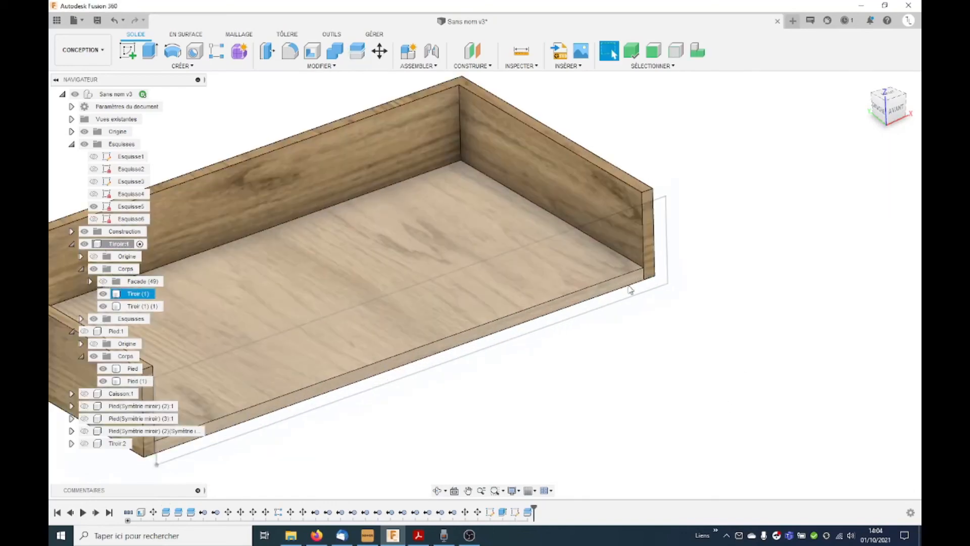
{"action": "left_click", "coordinate": [265, 331]}
{"action": "scroll", "coordinate": [571, 343], "scroll_direction": "down", "scroll_amount": 2}
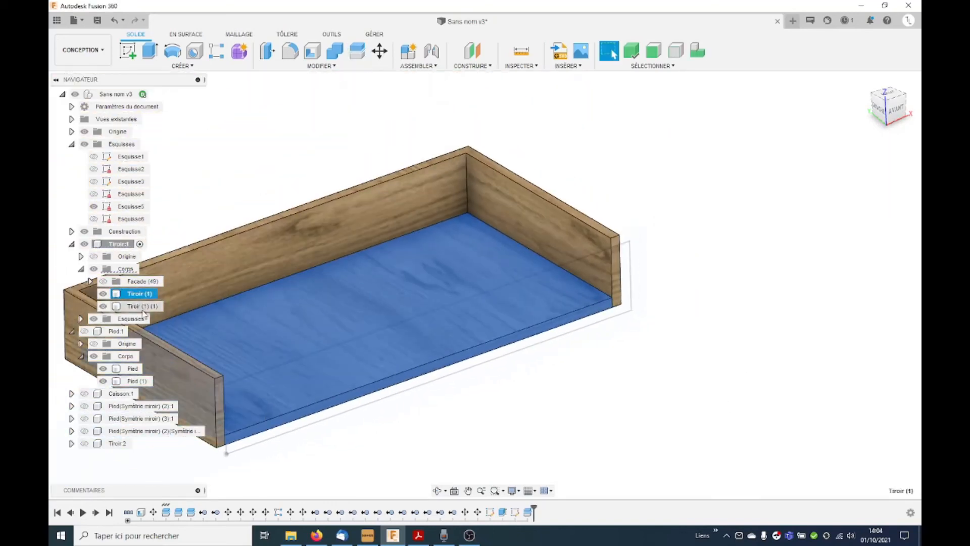
{"action": "double_click", "coordinate": [139, 294]}
{"action": "type", "text": "Fond"}
{"action": "key", "text": "Return"}
{"action": "left_click", "coordinate": [674, 172]}
Step: Split the drawer's wall body into back and side panels, using the inner faces of the two side walls as splitting tools
{"action": "scroll", "coordinate": [674, 173], "scroll_direction": "down", "scroll_amount": 2}
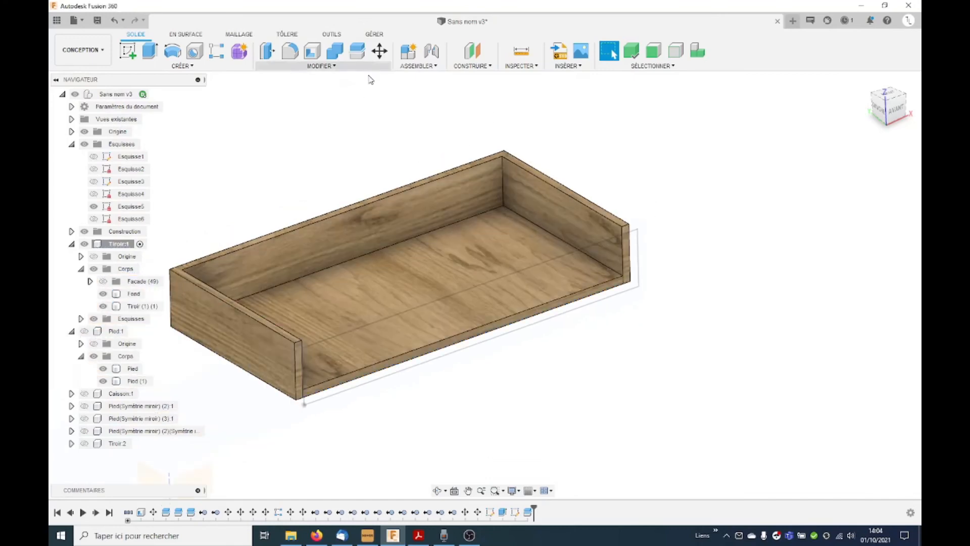
{"action": "scroll", "coordinate": [378, 120], "scroll_direction": "down", "scroll_amount": 2}
{"action": "left_click", "coordinate": [357, 51]}
{"action": "left_click", "coordinate": [427, 175]}
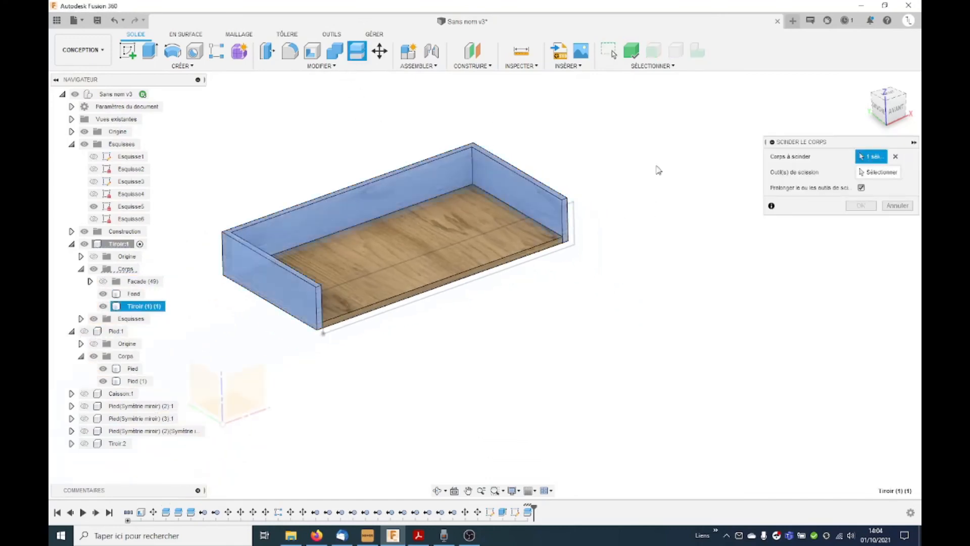
{"action": "left_click", "coordinate": [890, 171]}
{"action": "left_click", "coordinate": [532, 196]}
{"action": "middle_click_drag", "start_coordinate": [532, 197], "coordinate": [404, 253], "text": "shift"}
{"action": "left_click", "coordinate": [258, 265]}
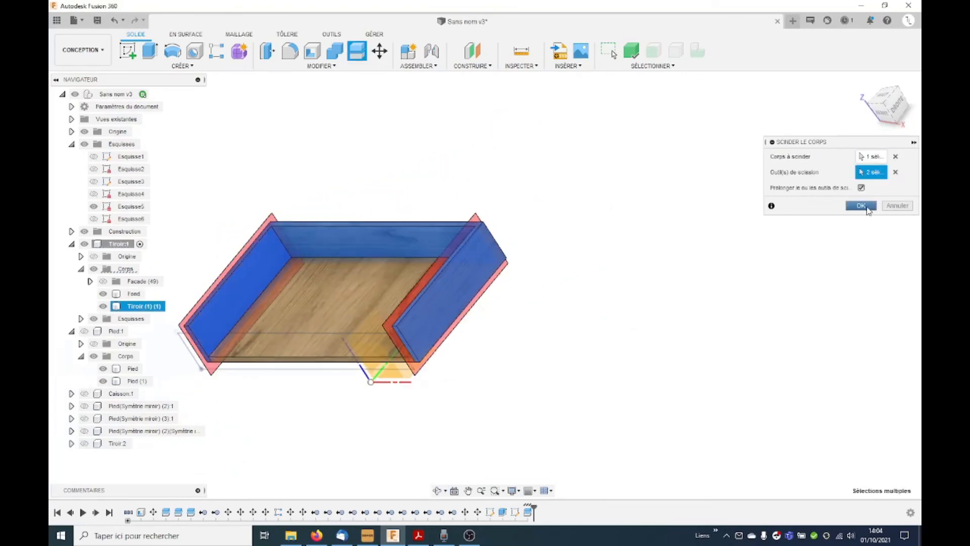
{"action": "left_click", "coordinate": [861, 206]}
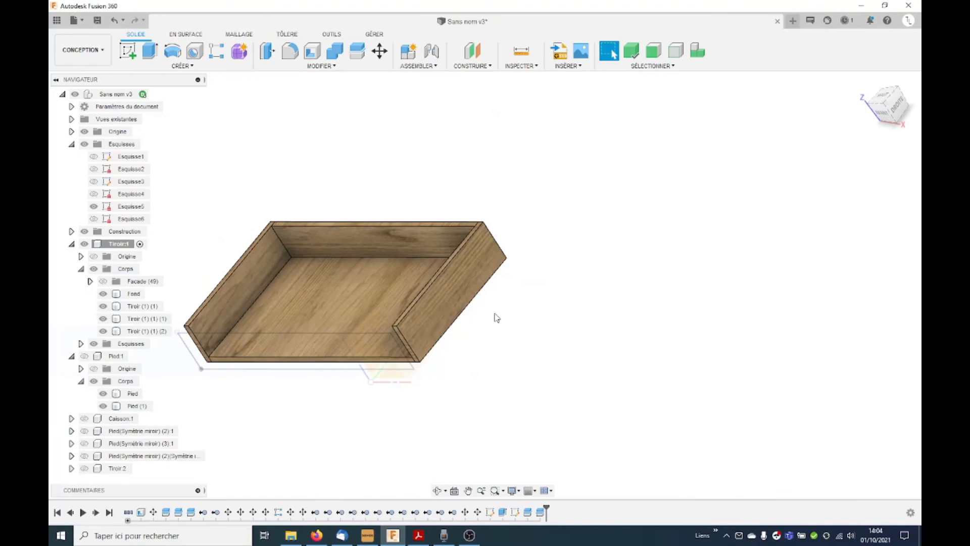
Step: Thin the Fond panel by moving its underside face with a Z distance of -4 mm
{"action": "middle_click_drag", "start_coordinate": [494, 315], "coordinate": [557, 305], "text": "shift"}
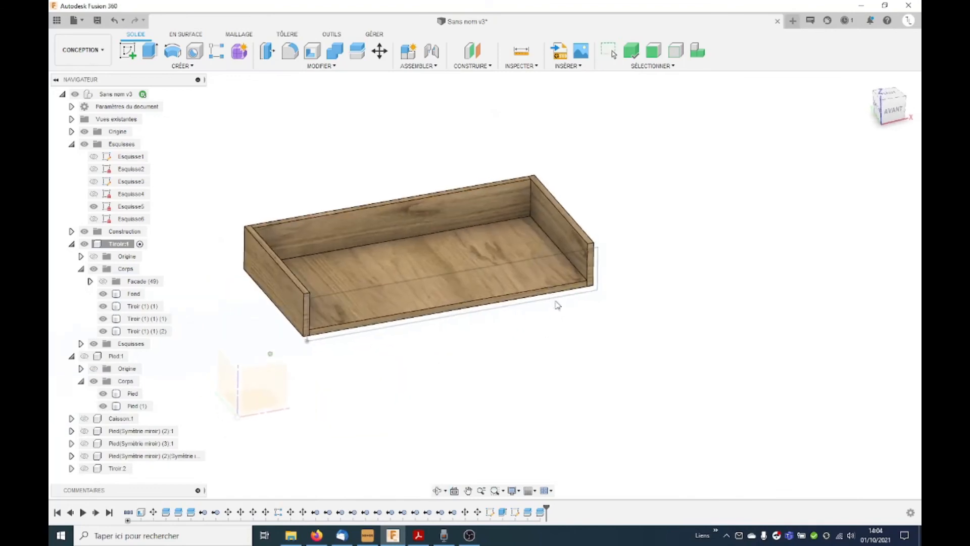
{"action": "middle_click_drag", "start_coordinate": [457, 226], "coordinate": [461, 208], "text": "shift"}
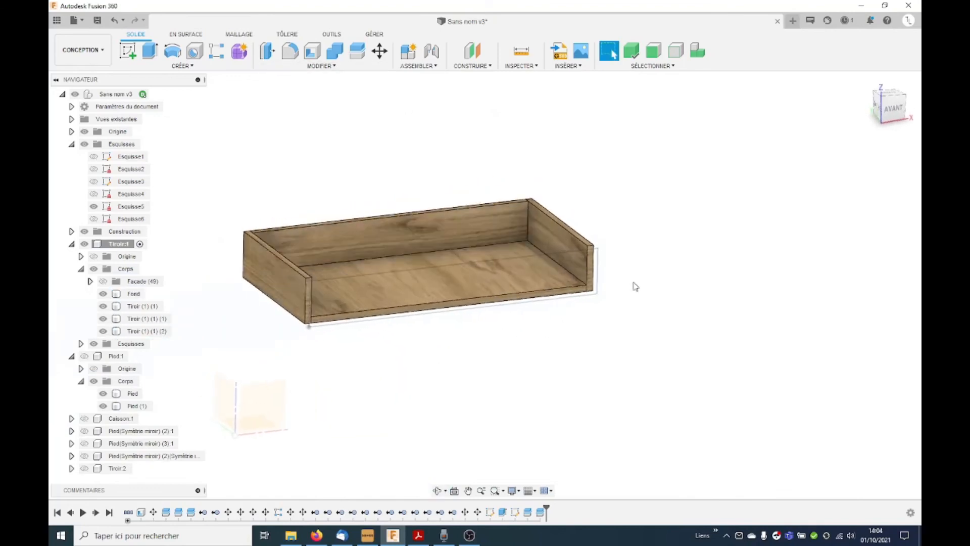
{"action": "scroll", "coordinate": [606, 298], "scroll_direction": "up", "scroll_amount": 4}
{"action": "scroll", "coordinate": [659, 283], "scroll_direction": "down", "scroll_amount": 4}
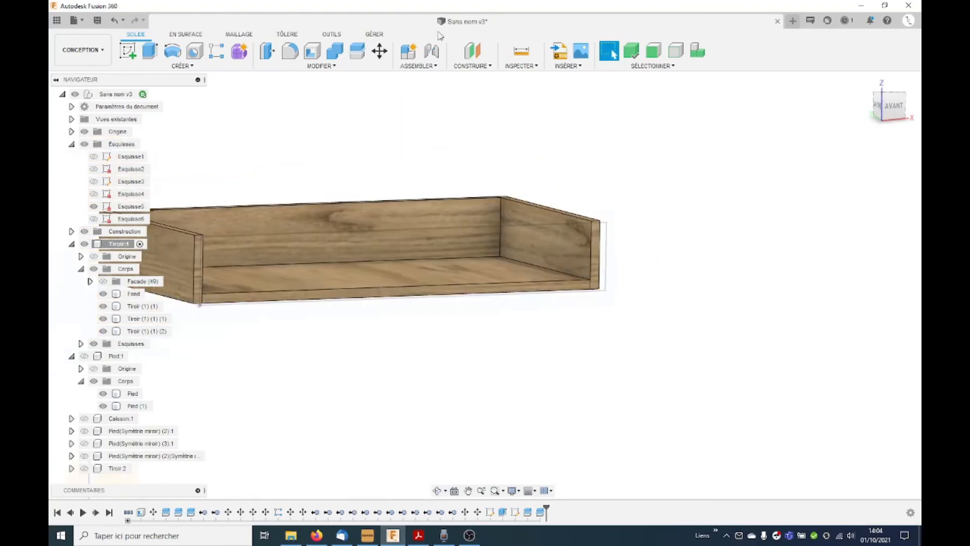
{"action": "left_click", "coordinate": [379, 51]}
{"action": "middle_click_drag", "start_coordinate": [667, 237], "coordinate": [411, 336], "text": "shift"}
{"action": "left_click", "coordinate": [412, 334]}
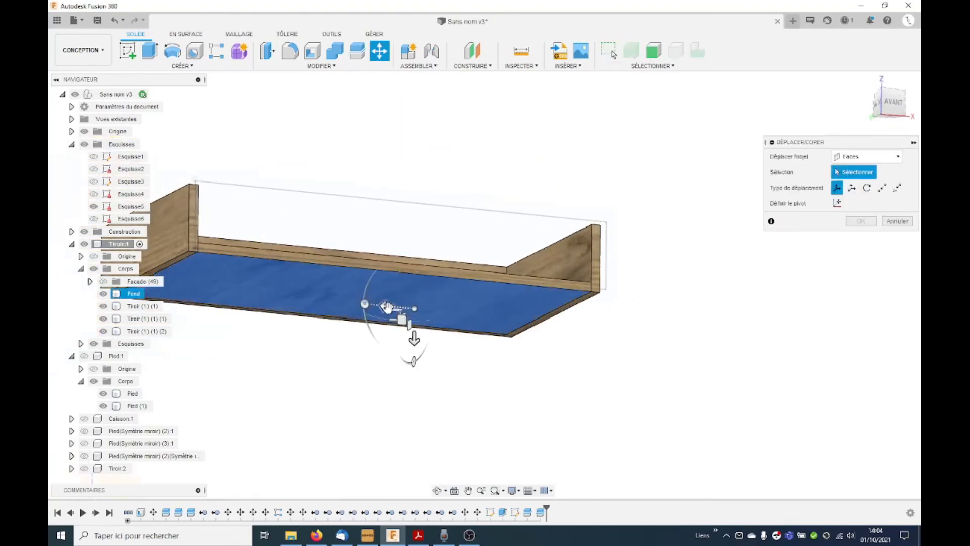
{"action": "left_click", "coordinate": [414, 337]}
{"action": "mouse_move", "coordinate": [414, 331]}
{"action": "left_mouse_down"}
{"action": "mouse_move", "coordinate": [412, 315]}
{"action": "mouse_move", "coordinate": [423, 316]}
{"action": "left_mouse_up"}
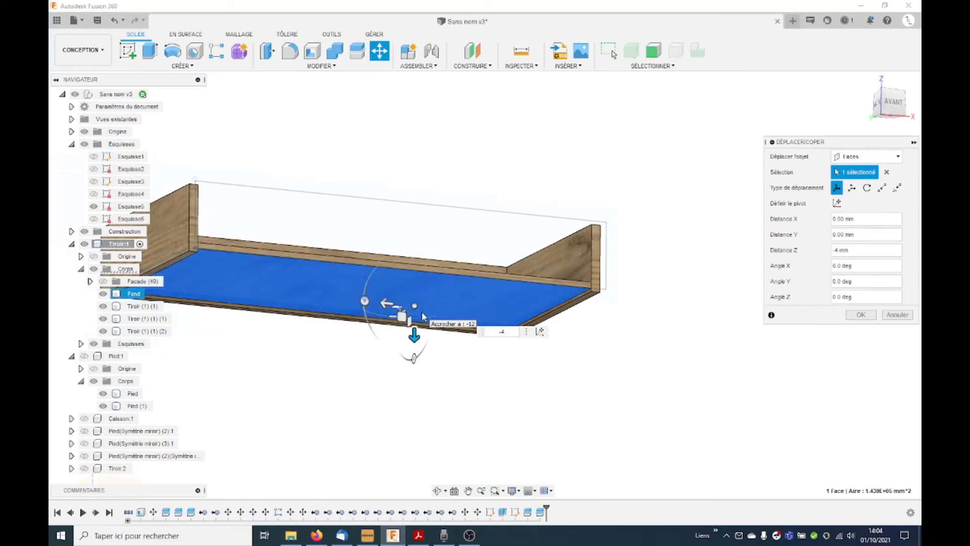
{"action": "key", "text": "Return"}
Step: Rename the right side panel body COTE D, the left side panel COTE G and the back panel DOS
{"action": "middle_click_drag", "start_coordinate": [570, 302], "coordinate": [569, 390], "text": "shift"}
{"action": "scroll", "coordinate": [537, 353], "scroll_direction": "down", "scroll_amount": 3}
{"action": "left_click", "coordinate": [134, 307]}
{"action": "double_click", "coordinate": [135, 307]}
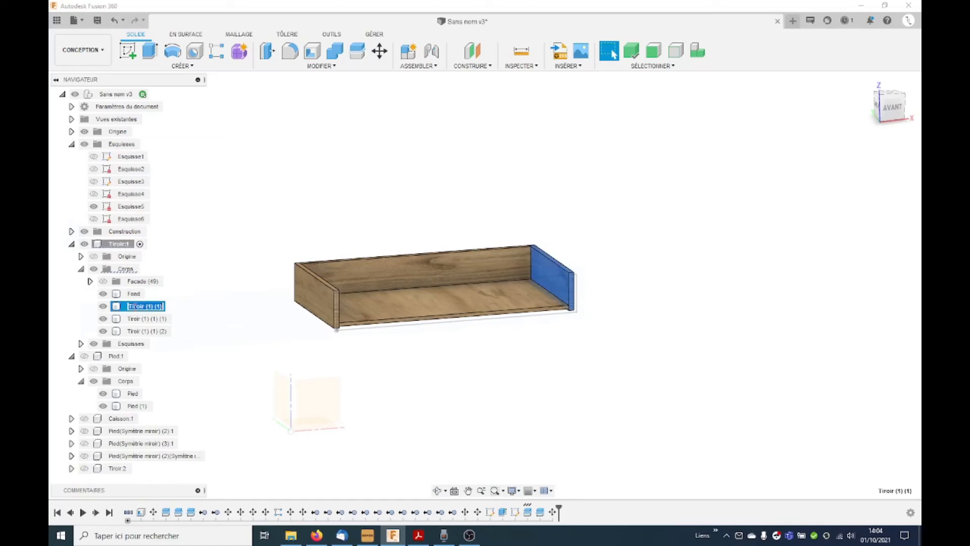
{"action": "left_click", "coordinate": [136, 319]}
{"action": "double_click", "coordinate": [137, 320]}
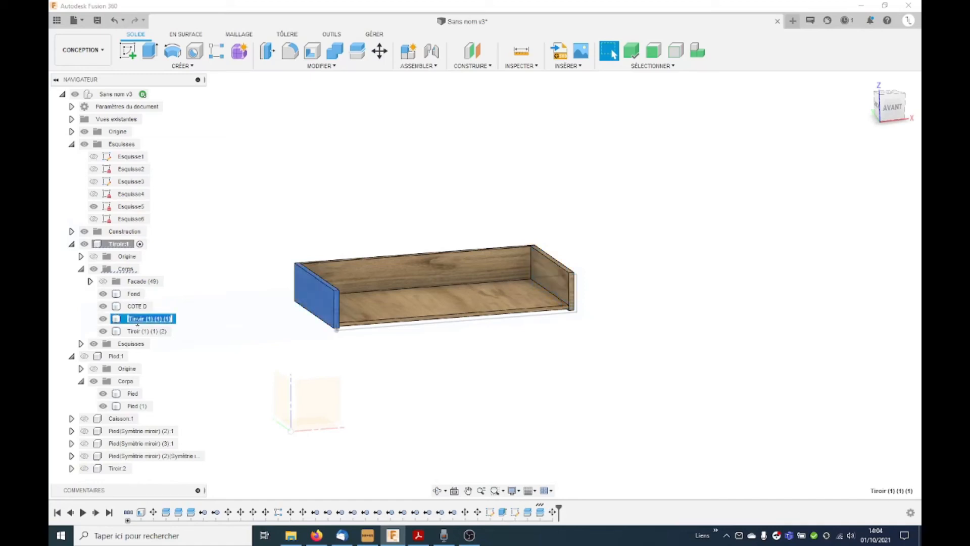
{"action": "left_click", "coordinate": [138, 330]}
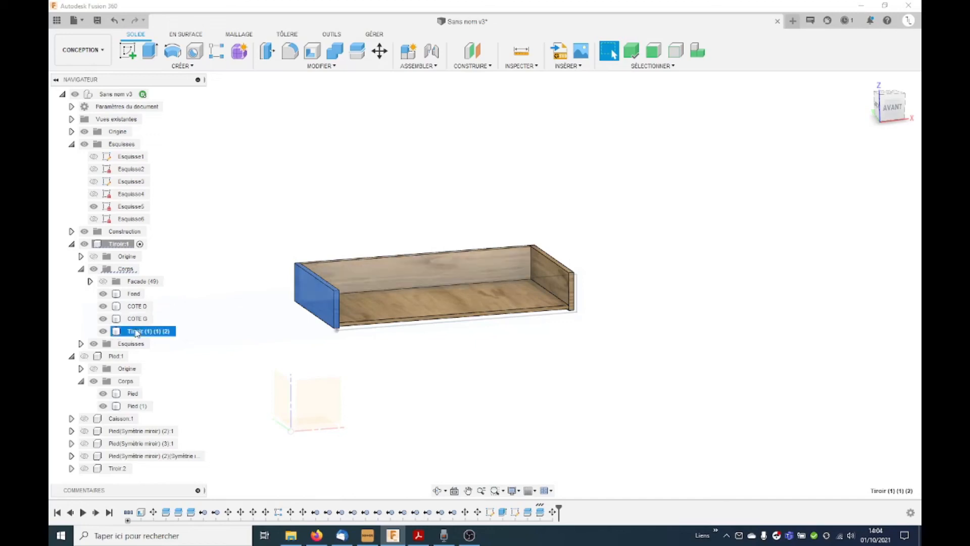
{"action": "double_click", "coordinate": [139, 331]}
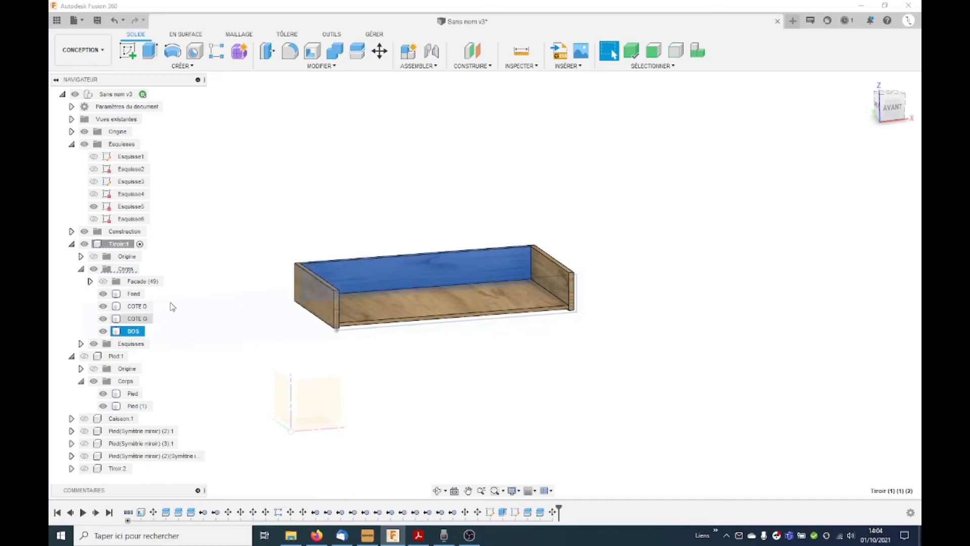
{"action": "left_click", "coordinate": [577, 349]}
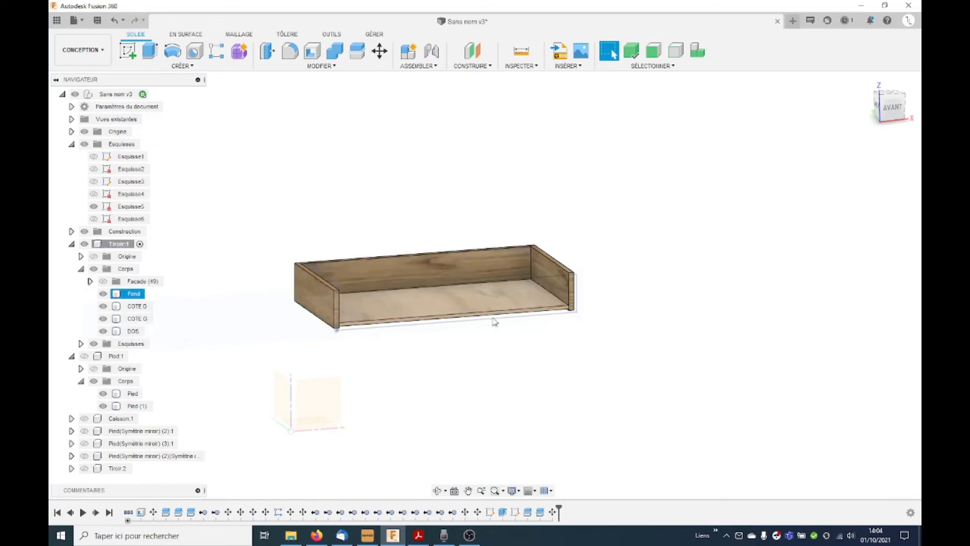
Step: Hide the bodies COTE D, COTE G and DOS and the sketch Esquisse5, leaving the Fond panel displayed
{"action": "left_click", "coordinate": [103, 306]}
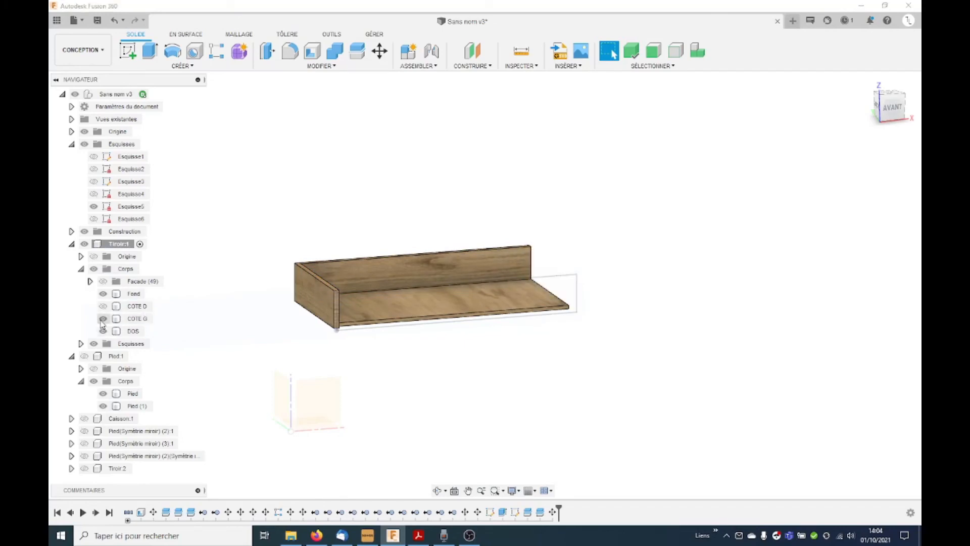
{"action": "left_click", "coordinate": [102, 319]}
{"action": "left_click", "coordinate": [103, 331]}
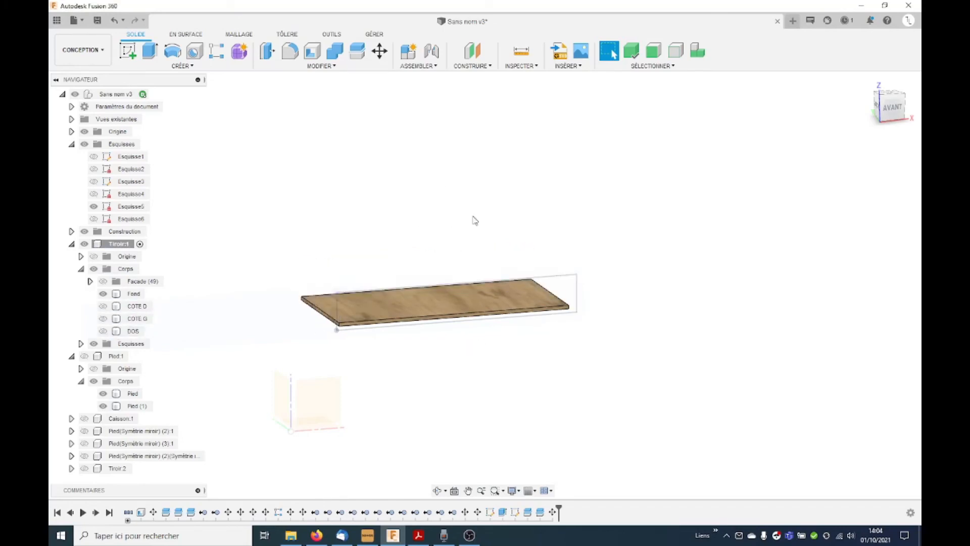
{"action": "left_click", "coordinate": [94, 207]}
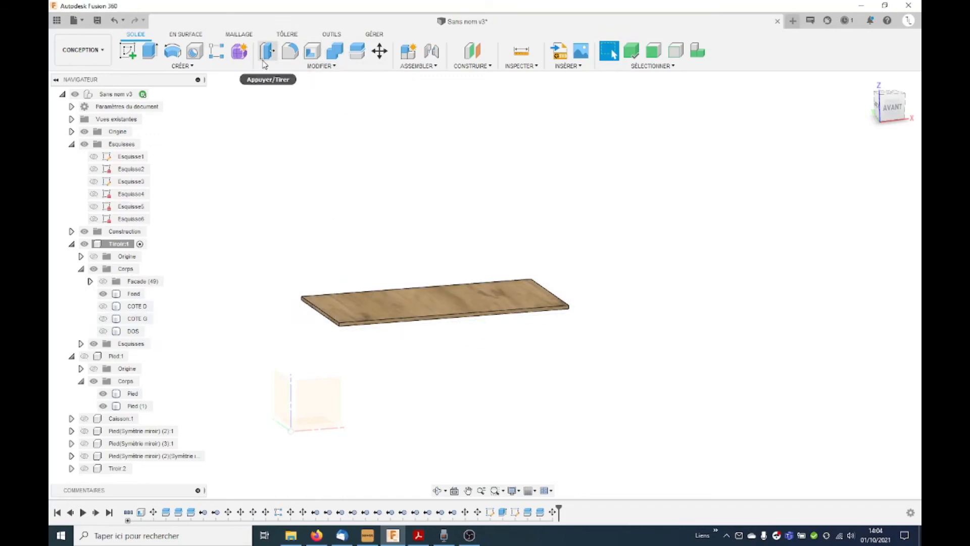
Step: Sketch a 5 × 5 mm square on the Fond panel's front edge plane, extending outward from its upper right corner
{"action": "left_click", "coordinate": [127, 51]}
{"action": "left_click", "coordinate": [571, 307]}
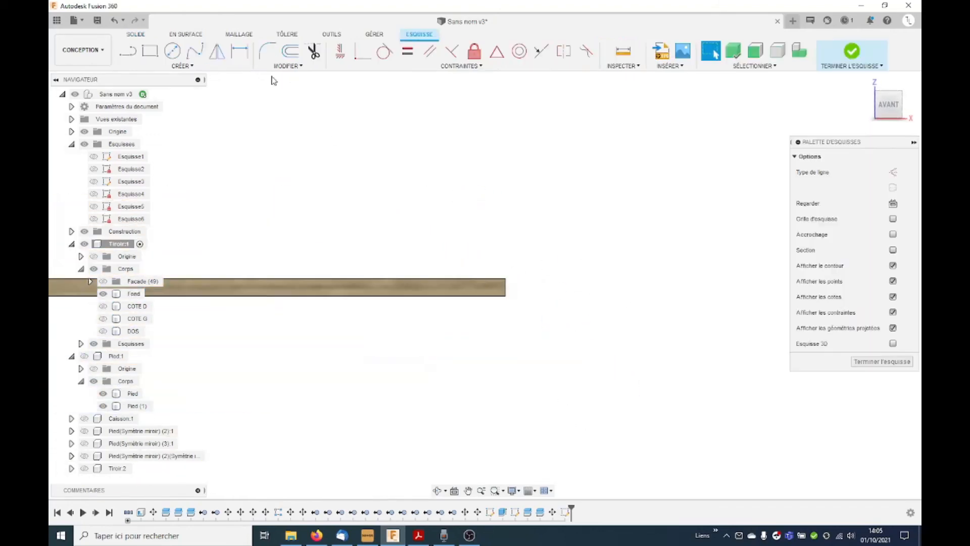
{"action": "left_click", "coordinate": [151, 50]}
{"action": "left_click", "coordinate": [481, 257]}
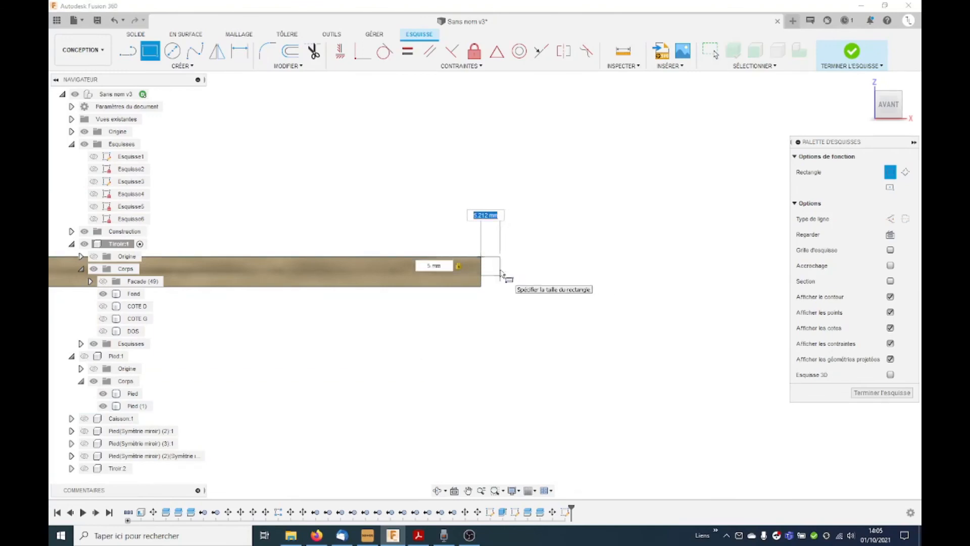
{"action": "key", "text": "Return"}
{"action": "key", "text": "Escape"}
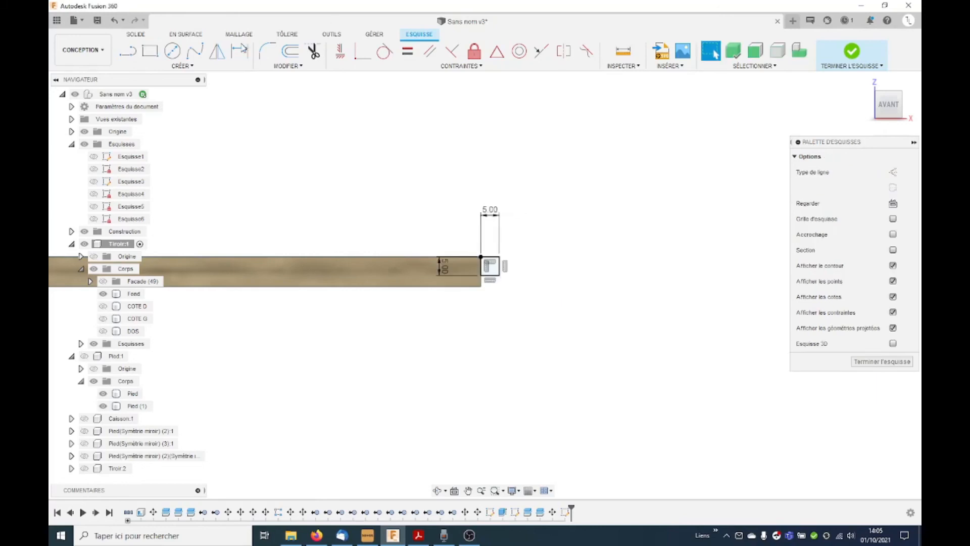
Step: Sweep the 5 × 5 mm square profile along the Fond panel's upper perimeter edges, joining it to the panel as a tongue
{"action": "left_click", "coordinate": [188, 66]}
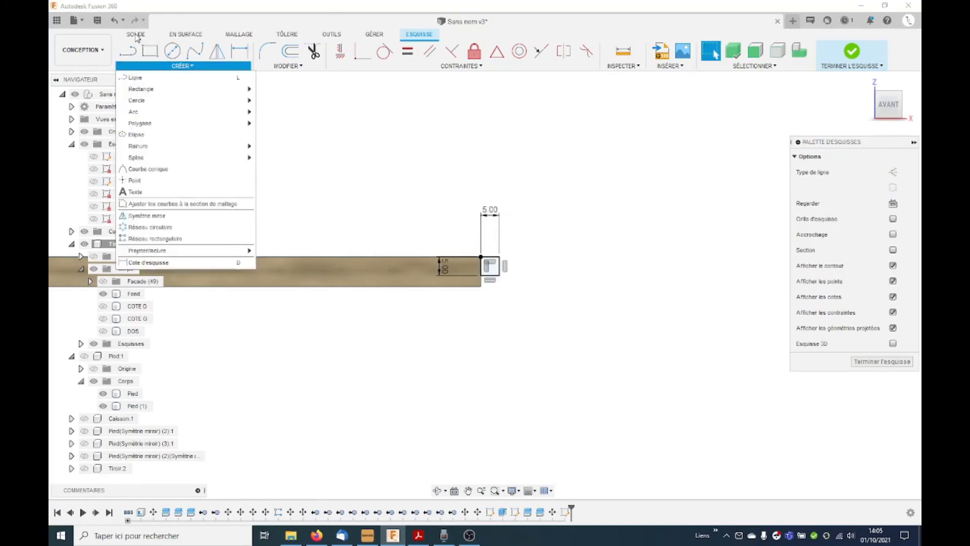
{"action": "left_click", "coordinate": [135, 35]}
{"action": "left_click", "coordinate": [183, 67]}
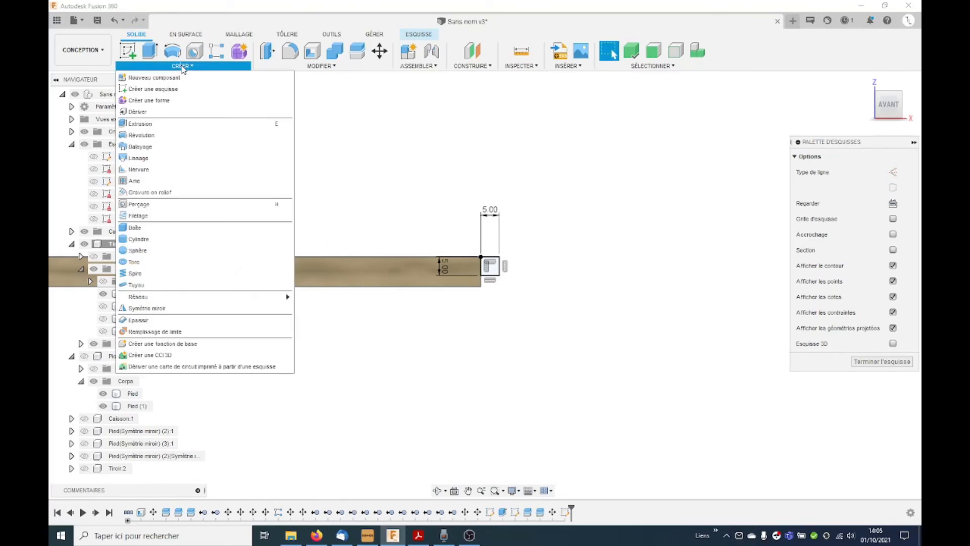
{"action": "left_click", "coordinate": [177, 146]}
{"action": "left_click", "coordinate": [495, 271]}
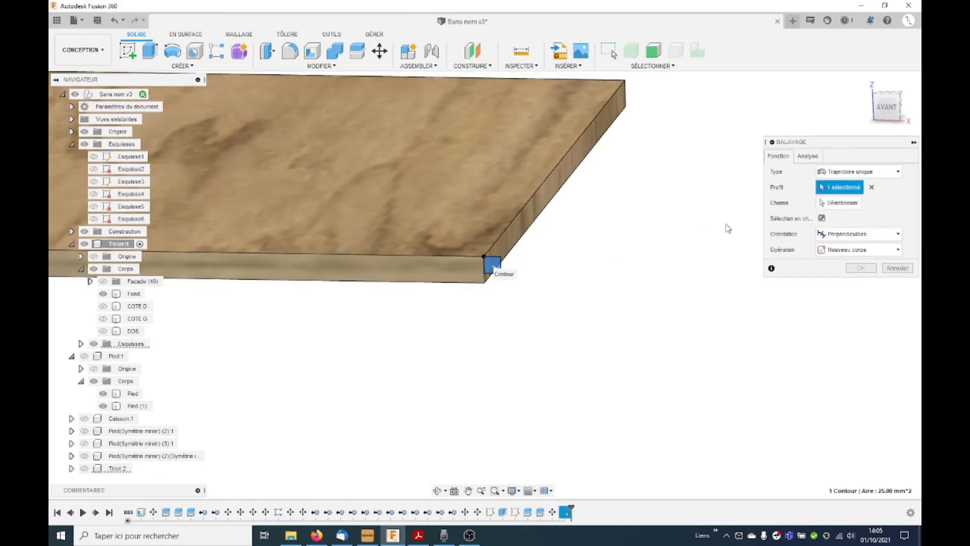
{"action": "left_click", "coordinate": [843, 204]}
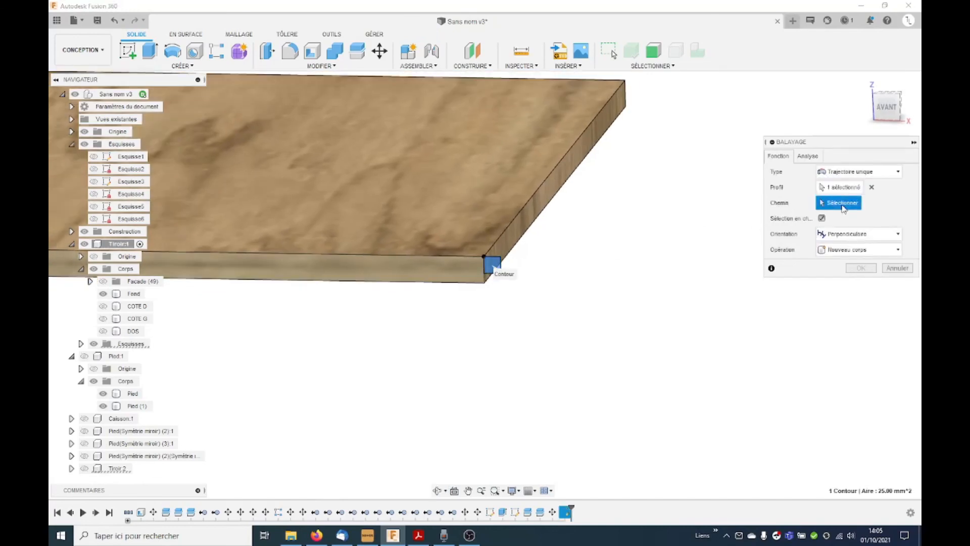
{"action": "left_click", "coordinate": [500, 235]}
{"action": "scroll", "coordinate": [503, 237], "scroll_direction": "down", "scroll_amount": 3}
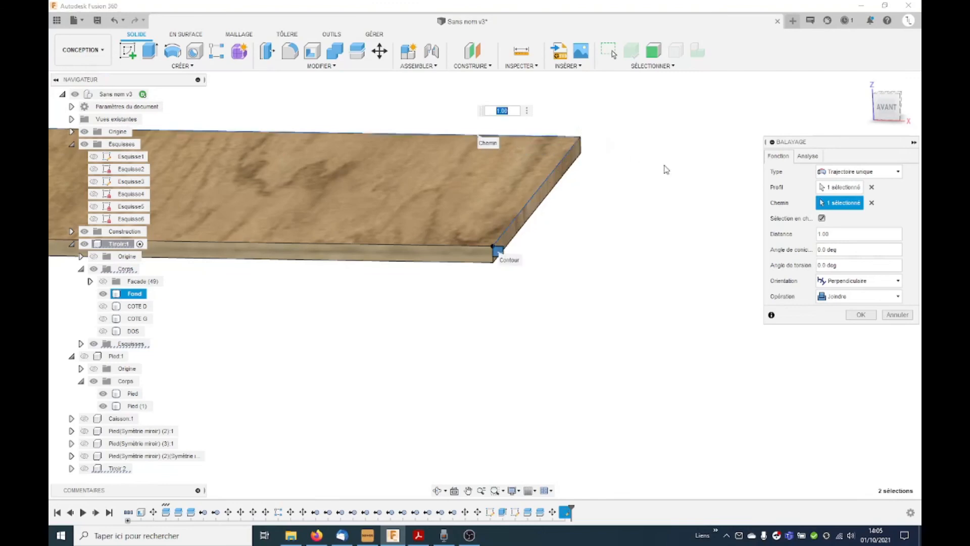
{"action": "scroll", "coordinate": [307, 154], "scroll_direction": "down", "scroll_amount": 5}
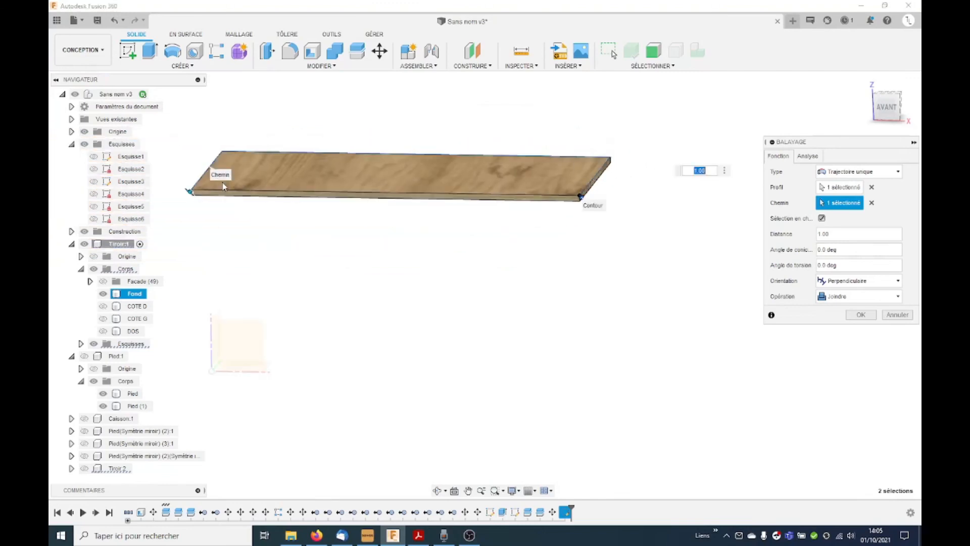
{"action": "left_click", "coordinate": [222, 191]}
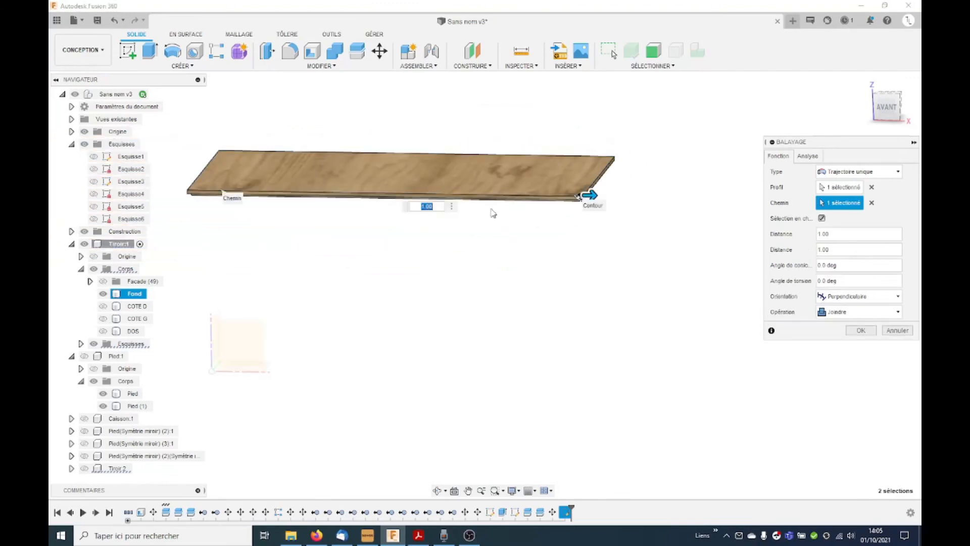
{"action": "left_click", "coordinate": [868, 335]}
{"action": "scroll", "coordinate": [581, 199], "scroll_direction": "up", "scroll_amount": 5}
{"action": "mouse_move", "coordinate": [581, 199]}
{"action": "middle_mouse_down", "text": "shift"}
{"action": "mouse_move", "coordinate": [578, 177]}
{"action": "mouse_move", "coordinate": [584, 199]}
{"action": "middle_mouse_up", "text": "shift"}
{"action": "scroll", "coordinate": [603, 319], "scroll_direction": "down", "scroll_amount": 3}
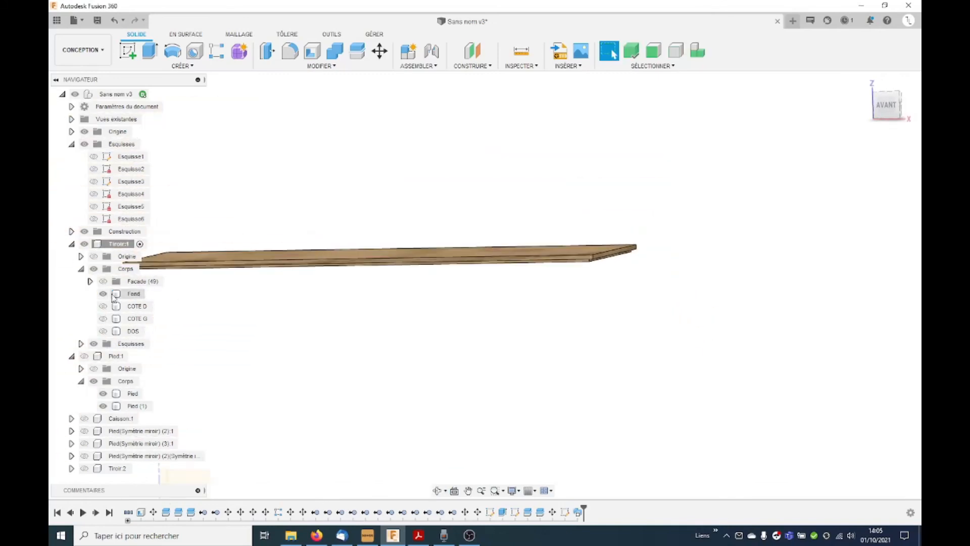
Step: Show the drawer bodies COTE D, COTE G and DOS and the Façade group again
{"action": "left_click", "coordinate": [103, 306]}
{"action": "left_click", "coordinate": [103, 318]}
{"action": "left_click", "coordinate": [90, 281]}
{"action": "scroll", "coordinate": [96, 281], "scroll_direction": "down", "scroll_amount": 5}
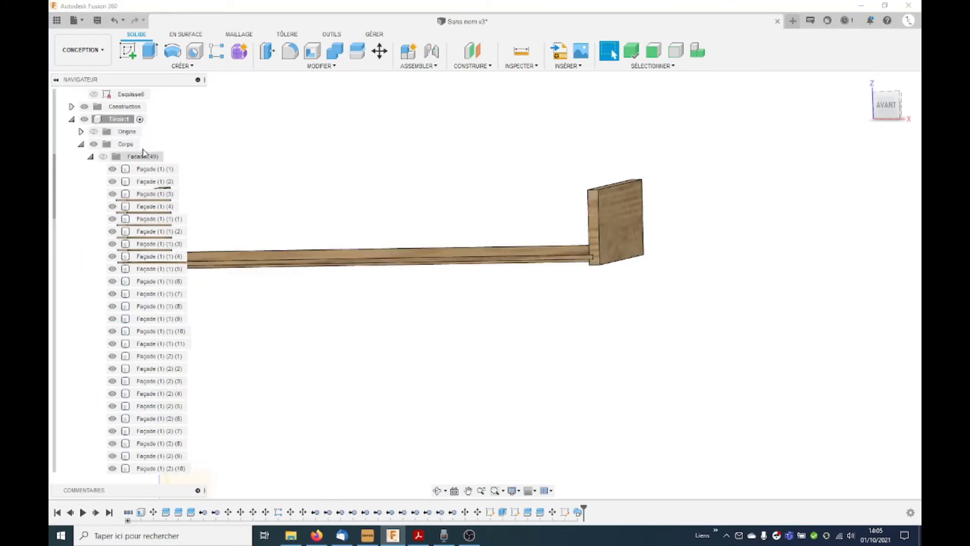
{"action": "left_click", "coordinate": [103, 157]}
{"action": "left_click", "coordinate": [90, 156]}
{"action": "middle_click_drag", "start_coordinate": [277, 169], "coordinate": [519, 206], "text": "shift"}
{"action": "left_click", "coordinate": [103, 332]}
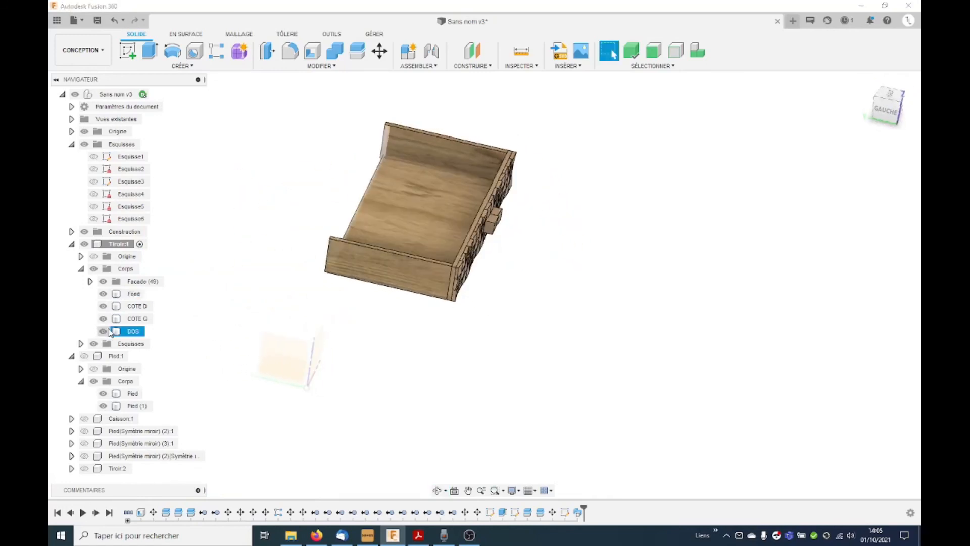
Step: Cut the Fond panel's shape out of the COTE D panel with Combine, keeping the tool body
{"action": "left_click", "coordinate": [340, 54]}
{"action": "scroll", "coordinate": [442, 186], "scroll_direction": "up", "scroll_amount": 1}
{"action": "middle_click_drag", "start_coordinate": [443, 186], "coordinate": [420, 184], "text": "shift"}
{"action": "scroll", "coordinate": [385, 140], "scroll_direction": "up", "scroll_amount": 2}
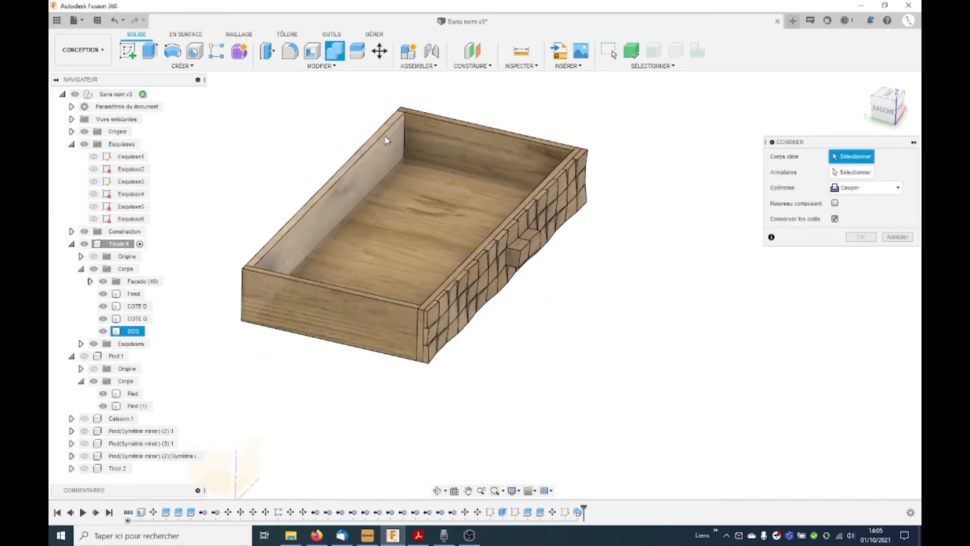
{"action": "left_click", "coordinate": [526, 156]}
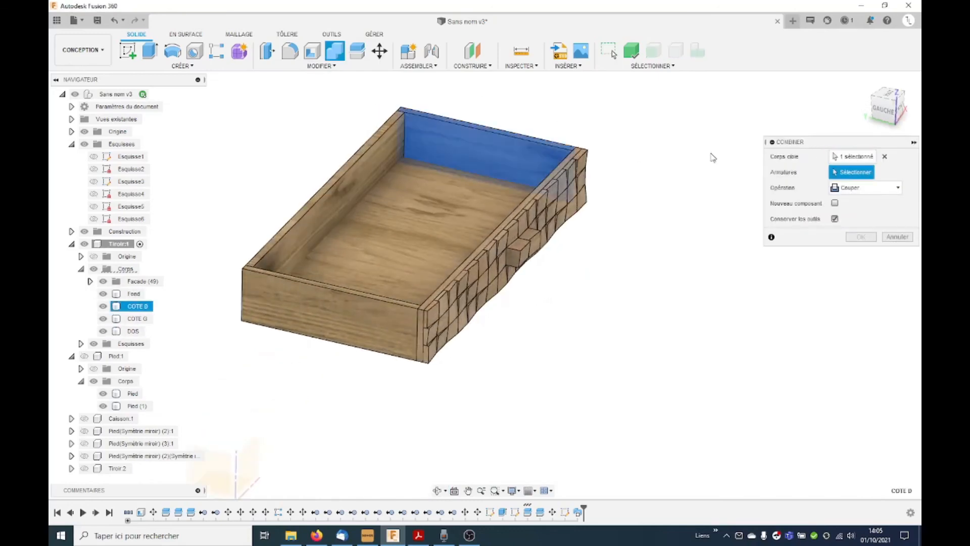
{"action": "left_click", "coordinate": [402, 207]}
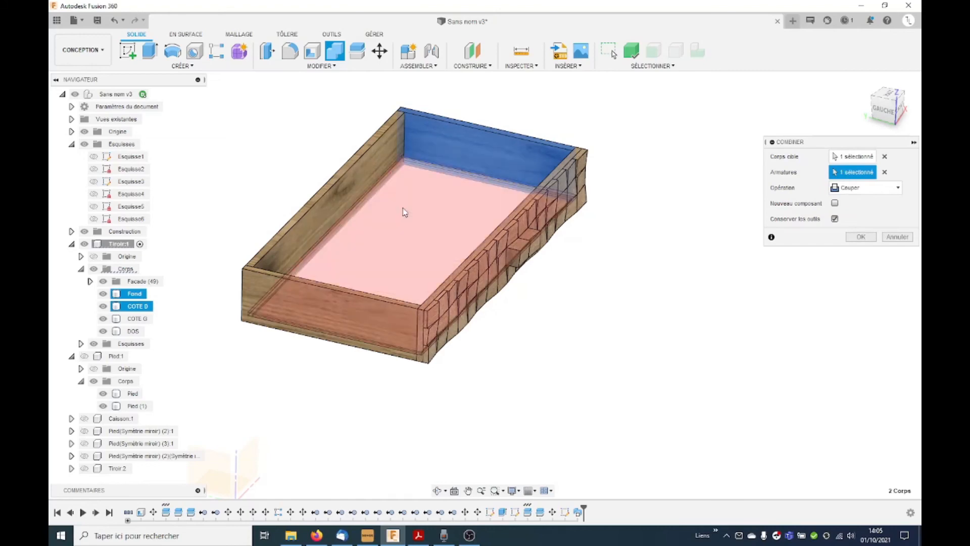
{"action": "left_click", "coordinate": [868, 236]}
Step: Cut the Fond panel's shape out of the DOS and COTE G panels with Combine, keeping the tool body
{"action": "left_click", "coordinate": [335, 51]}
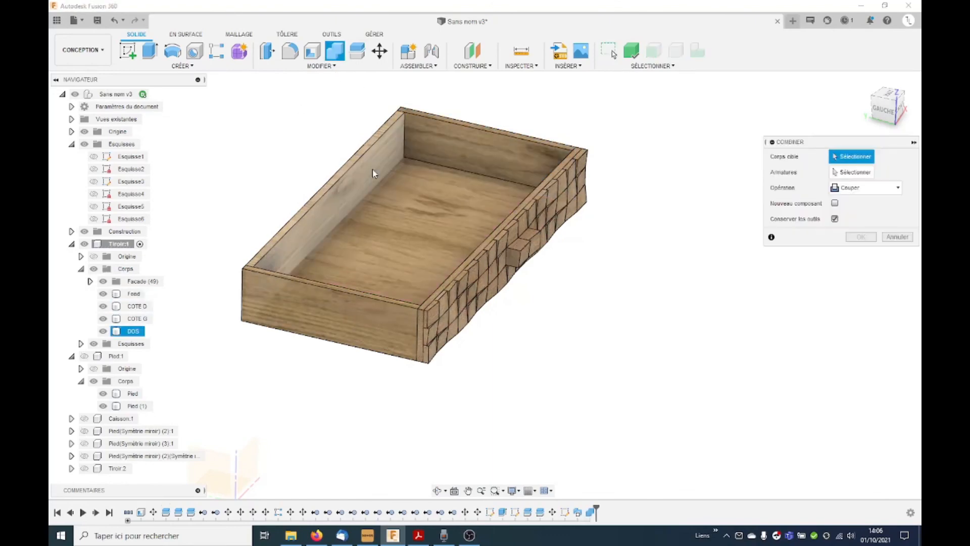
{"action": "left_click", "coordinate": [373, 173]}
{"action": "left_click", "coordinate": [434, 167]}
{"action": "left_click", "coordinate": [862, 237]}
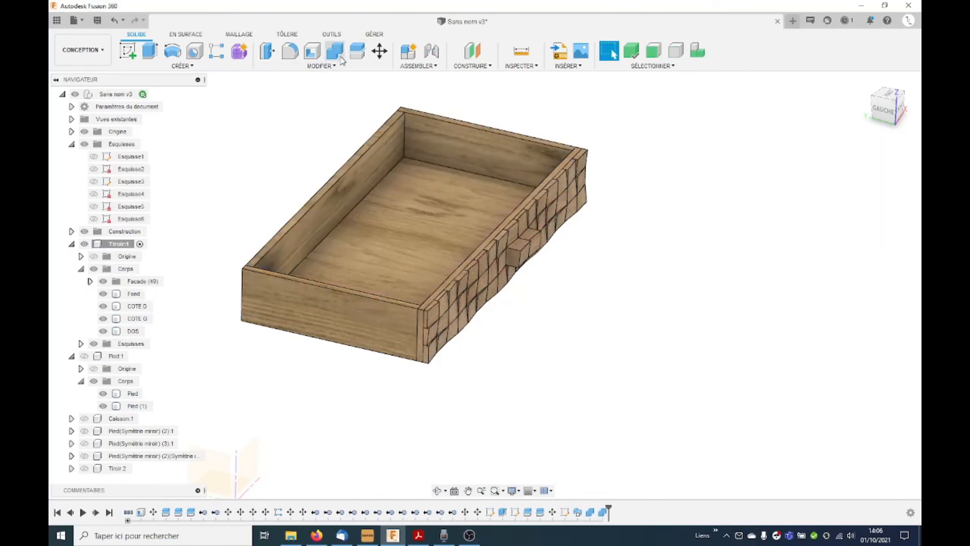
{"action": "left_click", "coordinate": [335, 51]}
{"action": "left_click", "coordinate": [317, 296]}
{"action": "left_click", "coordinate": [389, 252]}
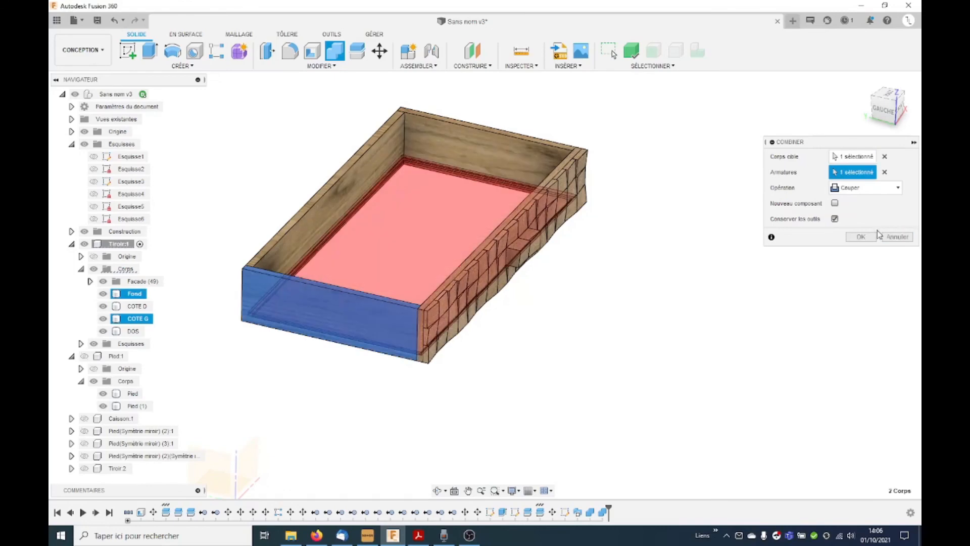
{"action": "left_click", "coordinate": [862, 237]}
Step: Cut the Fond panel's shape out of the drawer's front backing panel with Combine, keeping the tool body
{"action": "left_click", "coordinate": [335, 51]}
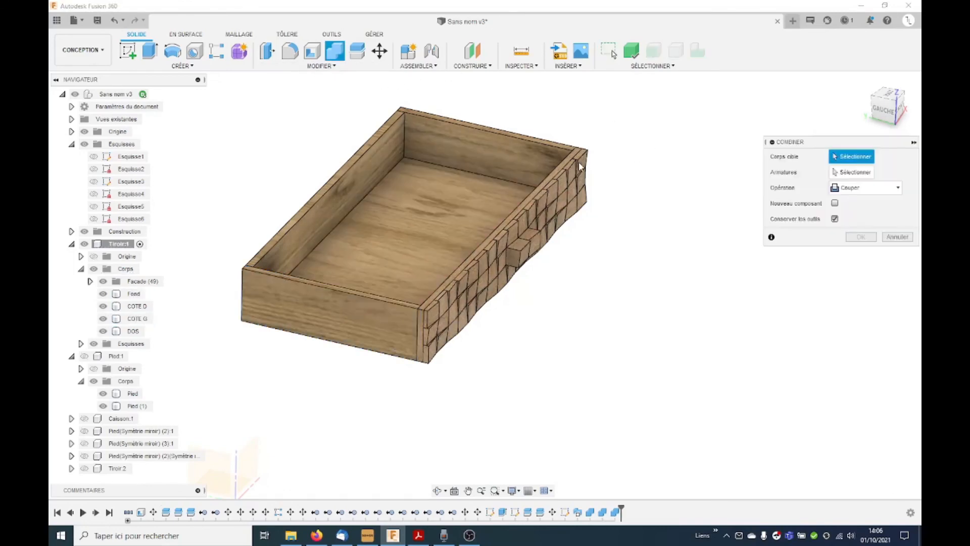
{"action": "left_click", "coordinate": [566, 160]}
{"action": "left_click", "coordinate": [483, 202]}
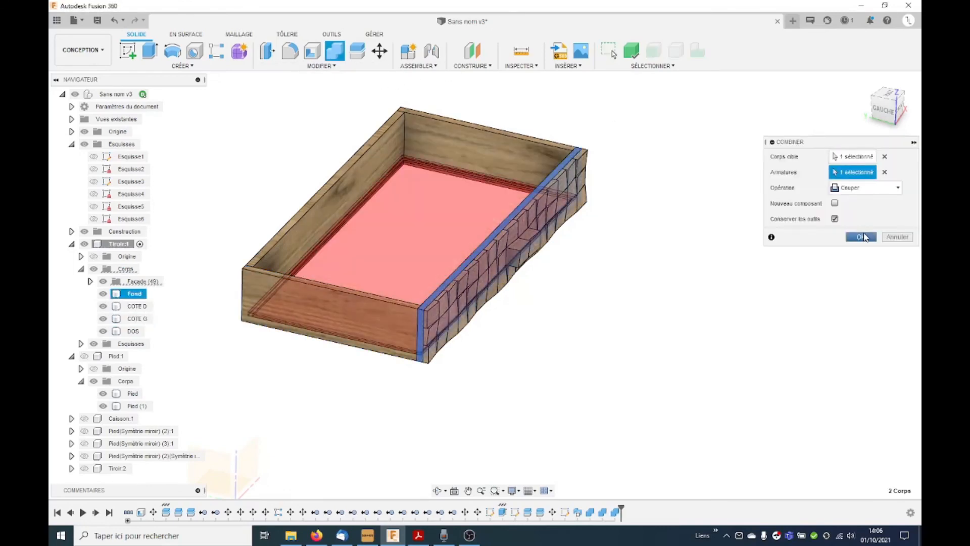
{"action": "left_click", "coordinate": [862, 236]}
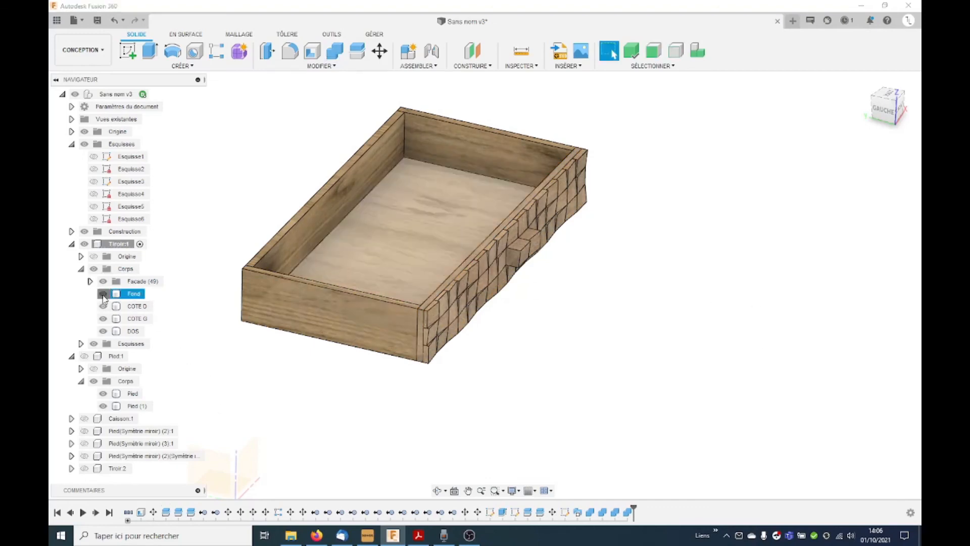
Step: Hide the Fond panel to expose the grooves in the drawer sides
{"action": "left_click", "coordinate": [103, 295]}
{"action": "scroll", "coordinate": [412, 157], "scroll_direction": "up", "scroll_amount": 4}
{"action": "mouse_move", "coordinate": [457, 180]}
{"action": "middle_mouse_down", "text": "shift"}
{"action": "mouse_move", "coordinate": [429, 160]}
{"action": "mouse_move", "coordinate": [445, 170]}
{"action": "middle_mouse_up", "text": "shift"}
{"action": "left_click", "coordinate": [736, 342]}
Step: Offset the eight inner end faces of the groove around the drawer's four sides by -1 mm to deepen it
{"action": "left_click", "coordinate": [267, 51]}
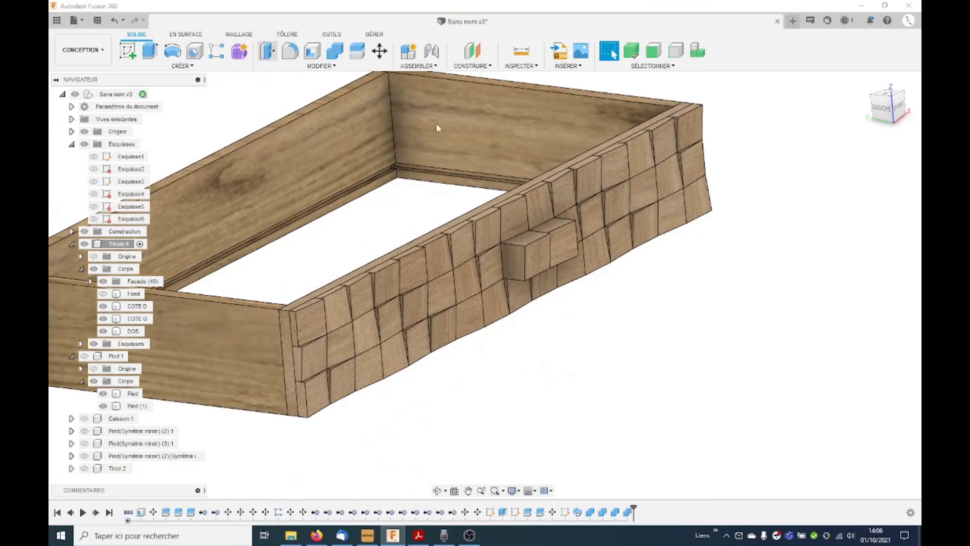
{"action": "scroll", "coordinate": [405, 164], "scroll_direction": "up", "scroll_amount": 5}
{"action": "left_click", "coordinate": [397, 174]}
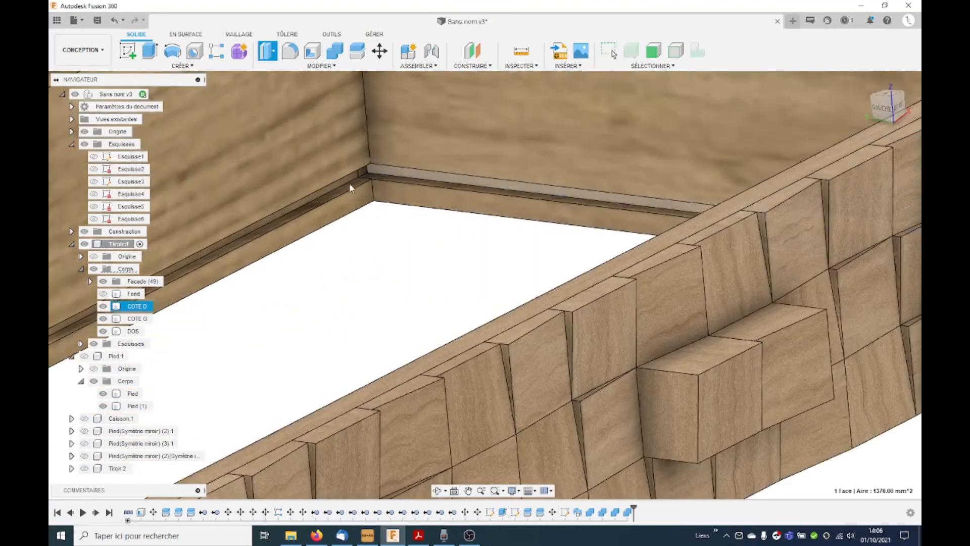
{"action": "scroll", "coordinate": [369, 174], "scroll_direction": "up", "scroll_amount": 3}
{"action": "left_click", "coordinate": [355, 174]}
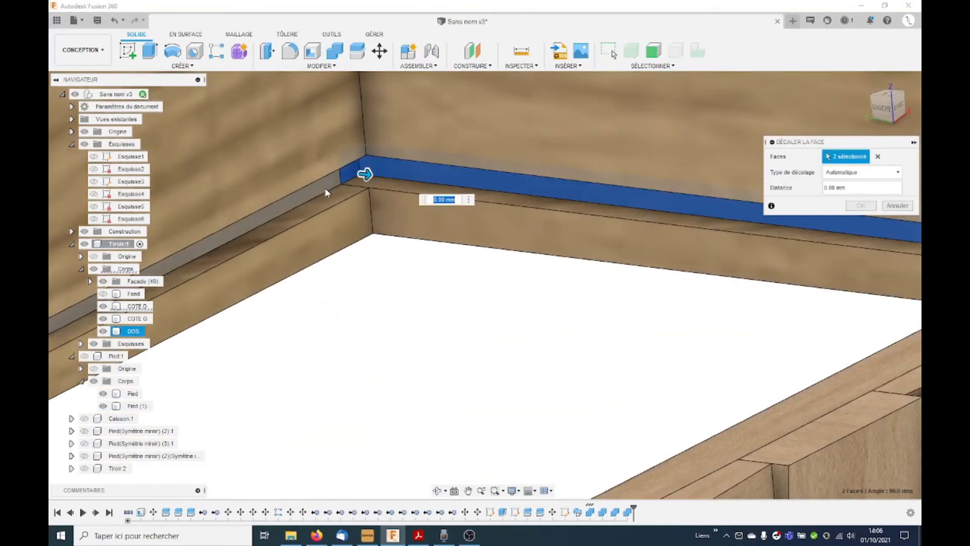
{"action": "left_click", "coordinate": [325, 187]}
{"action": "scroll", "coordinate": [475, 241], "scroll_direction": "down", "scroll_amount": 5}
{"action": "middle_click_drag", "start_coordinate": [478, 240], "coordinate": [379, 343], "text": "shift"}
{"action": "scroll", "coordinate": [256, 244], "scroll_direction": "up", "scroll_amount": 3}
{"action": "scroll", "coordinate": [256, 244], "scroll_direction": "up", "scroll_amount": 5}
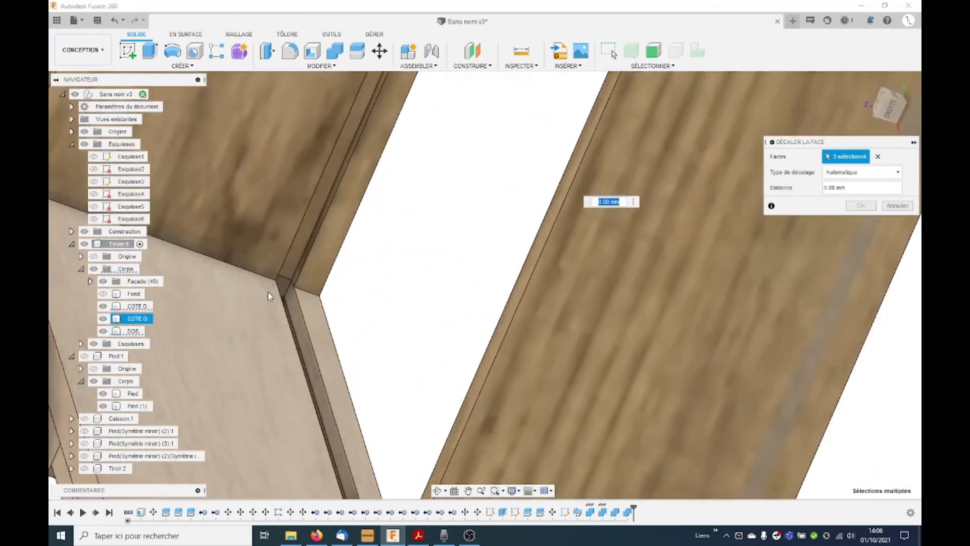
{"action": "left_click", "coordinate": [317, 333]}
{"action": "left_click", "coordinate": [327, 234]}
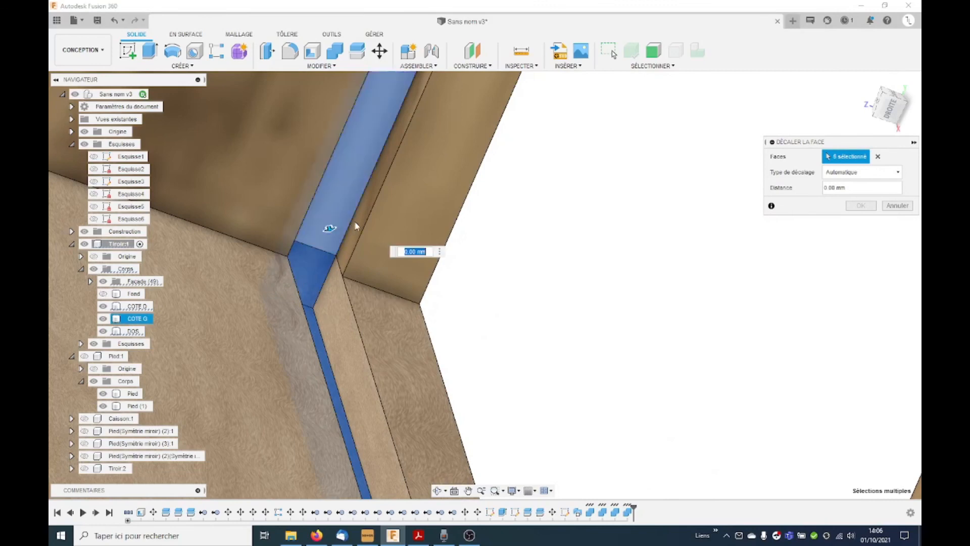
{"action": "scroll", "coordinate": [423, 256], "scroll_direction": "down", "scroll_amount": 6}
{"action": "middle_click_drag", "start_coordinate": [427, 282], "coordinate": [471, 221], "text": "shift"}
{"action": "scroll", "coordinate": [427, 107], "scroll_direction": "up", "scroll_amount": 5}
{"action": "left_click", "coordinate": [420, 105]}
{"action": "middle_click_drag", "start_coordinate": [417, 105], "coordinate": [599, 225], "text": "shift"}
{"action": "scroll", "coordinate": [317, 159], "scroll_direction": "up", "scroll_amount": 5}
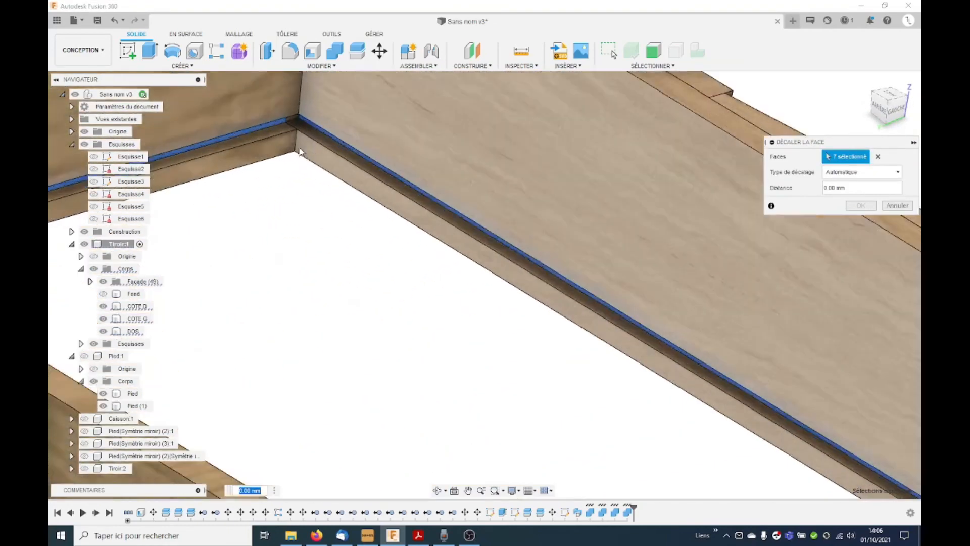
{"action": "left_click", "coordinate": [289, 105]}
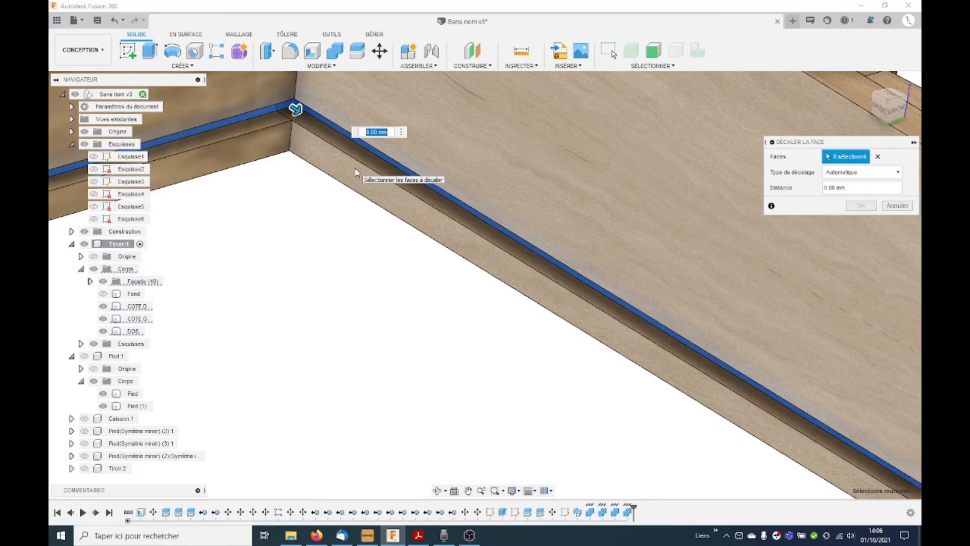
{"action": "type", "text": "-1"}
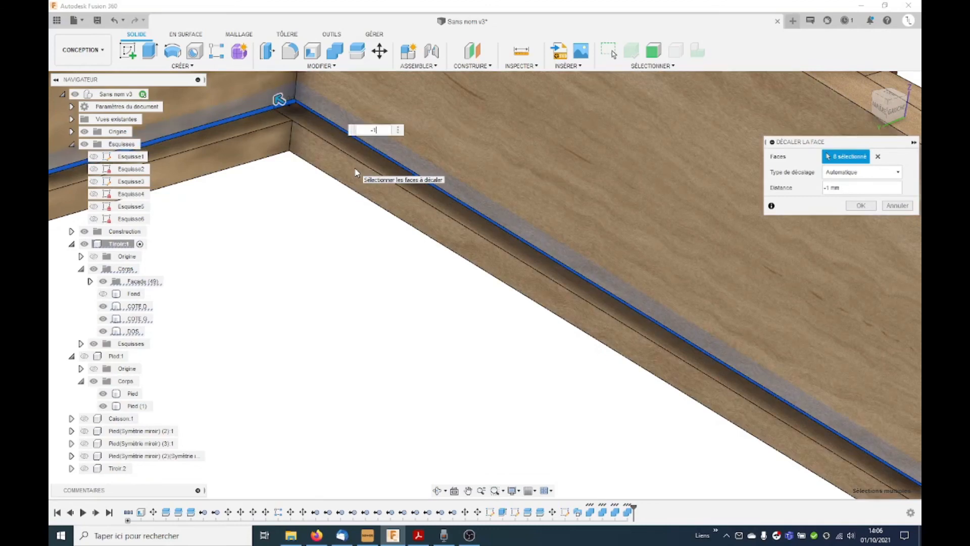
{"action": "key", "text": "Return"}
Step: Show the Fond panel again inside the drawer
{"action": "scroll", "coordinate": [441, 186], "scroll_direction": "down", "scroll_amount": 5}
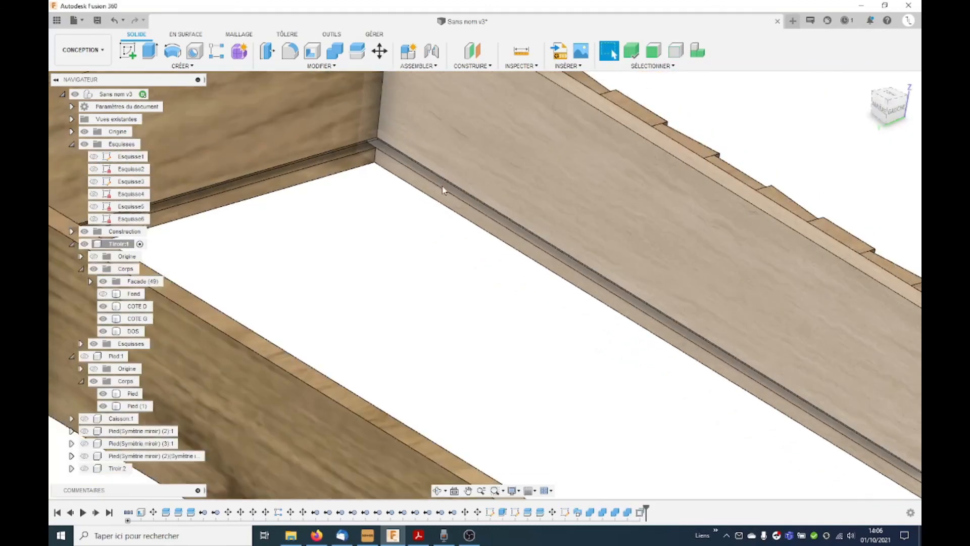
{"action": "middle_click_drag", "start_coordinate": [469, 324], "coordinate": [404, 332], "text": "shift"}
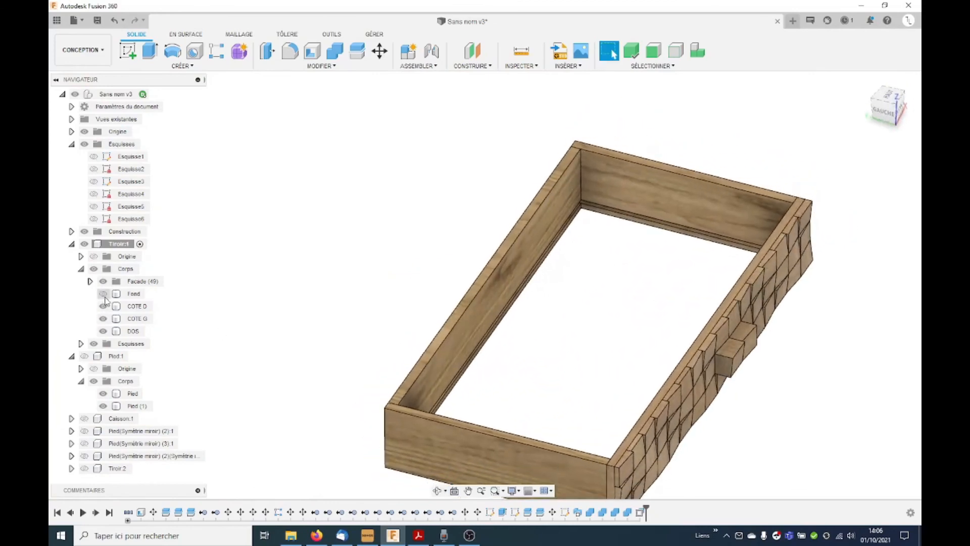
{"action": "left_click", "coordinate": [103, 293]}
{"action": "scroll", "coordinate": [390, 268], "scroll_direction": "down", "scroll_amount": 3}
{"action": "middle_click_drag", "start_coordinate": [404, 264], "coordinate": [397, 249], "text": "shift"}
{"action": "scroll", "coordinate": [340, 250], "scroll_direction": "down", "scroll_amount": 3}
{"action": "scroll", "coordinate": [339, 250], "scroll_direction": "down", "scroll_amount": 2}
Step: Create a section analysis through the drawer from the COTE G outer face at a Y distance of -300 mm
{"action": "left_click", "coordinate": [329, 35]}
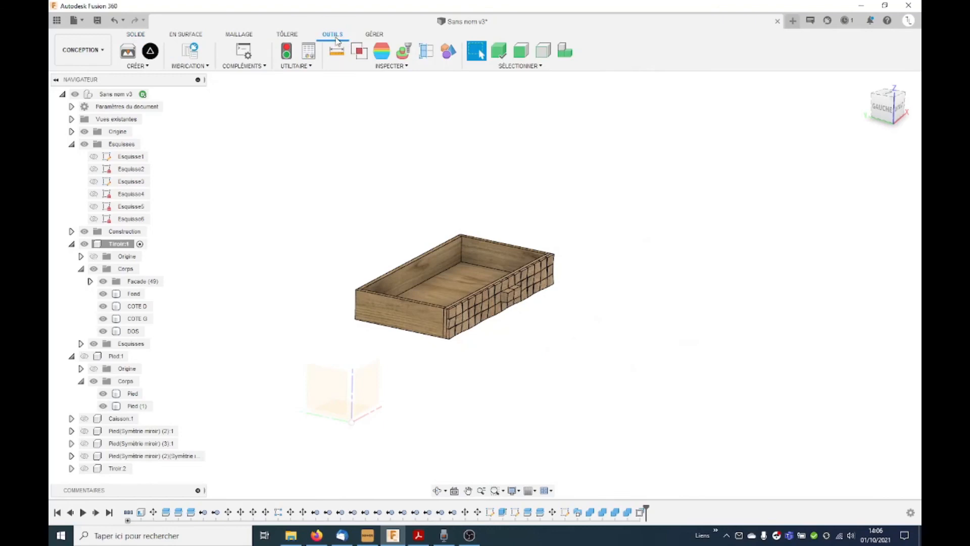
{"action": "left_click", "coordinate": [427, 51]}
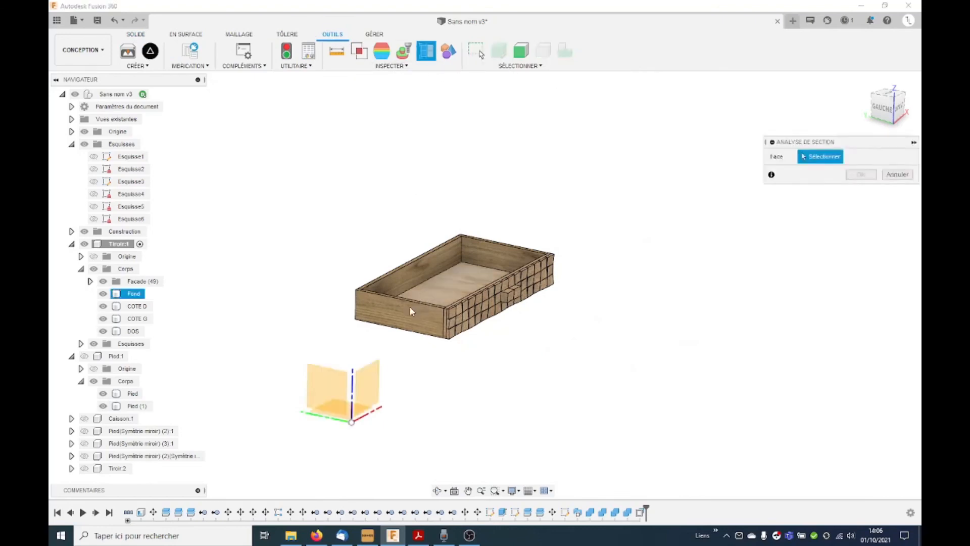
{"action": "left_click", "coordinate": [427, 310]}
{"action": "left_click_drag", "start_coordinate": [427, 310], "coordinate": [463, 307]}
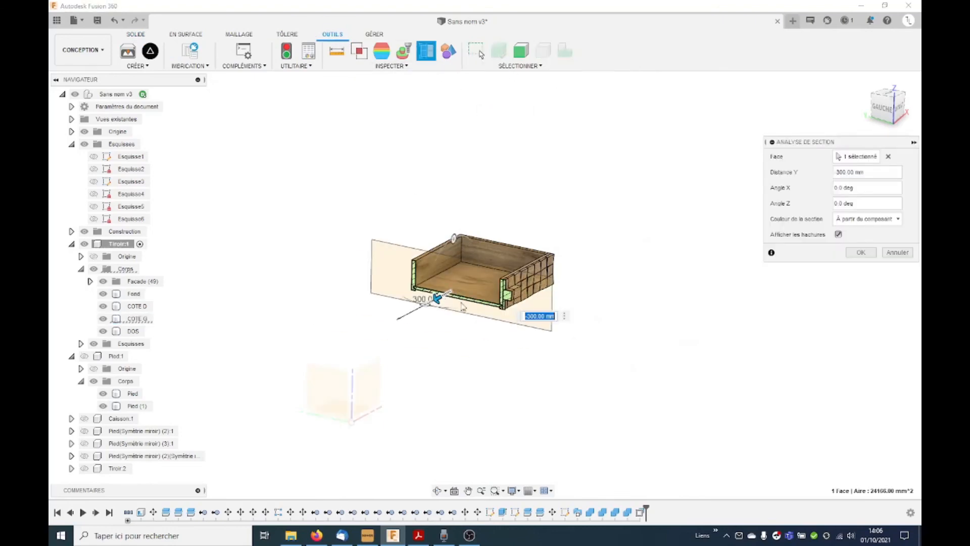
{"action": "scroll", "coordinate": [417, 325], "scroll_direction": "up", "scroll_amount": 10}
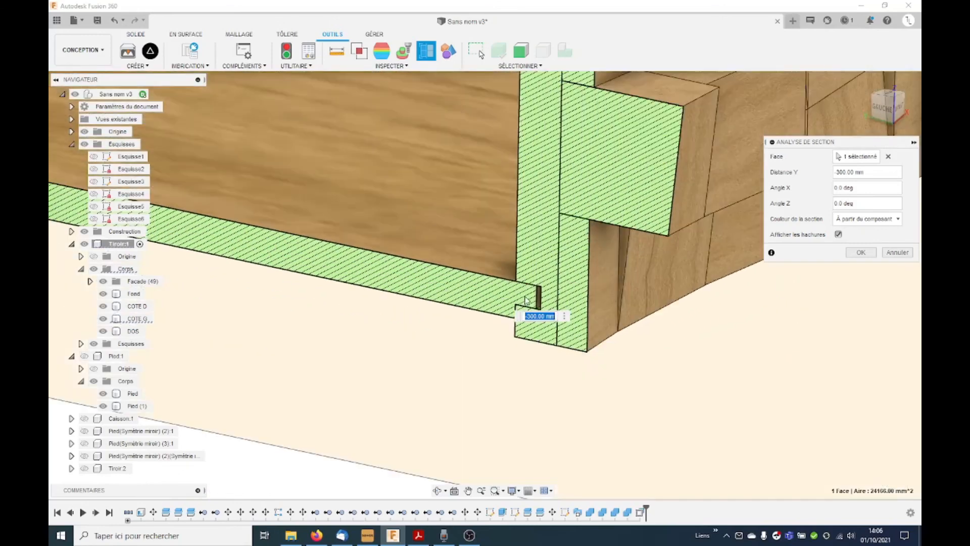
{"action": "left_click", "coordinate": [861, 252]}
{"action": "scroll", "coordinate": [495, 349], "scroll_direction": "down", "scroll_amount": 10}
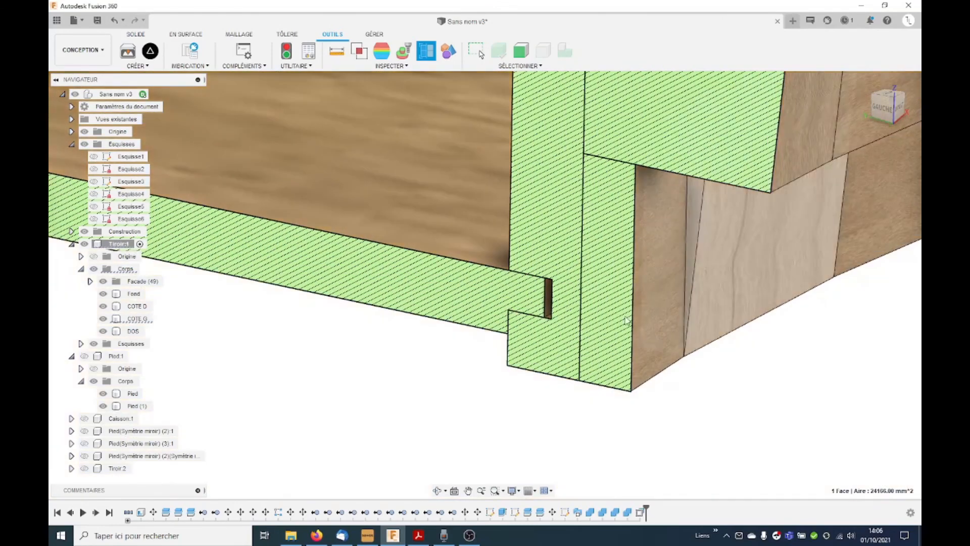
{"action": "scroll", "coordinate": [486, 331], "scroll_direction": "down", "scroll_amount": 2}
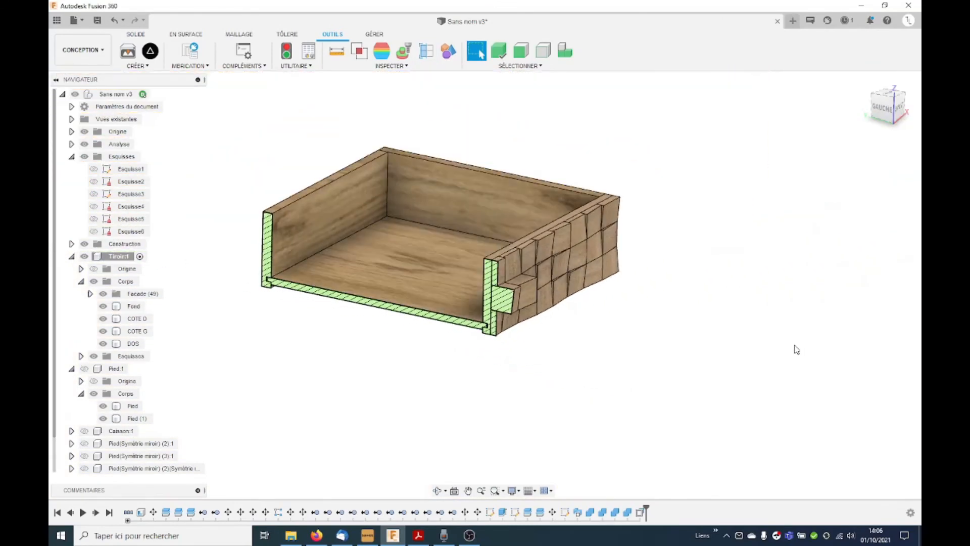
Step: Hide the section analysis to show the complete drawer and collapse the Esquisses, Tiroir:1 and Pied:1 branches of the model tree
{"action": "middle_click_drag", "start_coordinate": [768, 361], "coordinate": [720, 353], "text": "shift"}
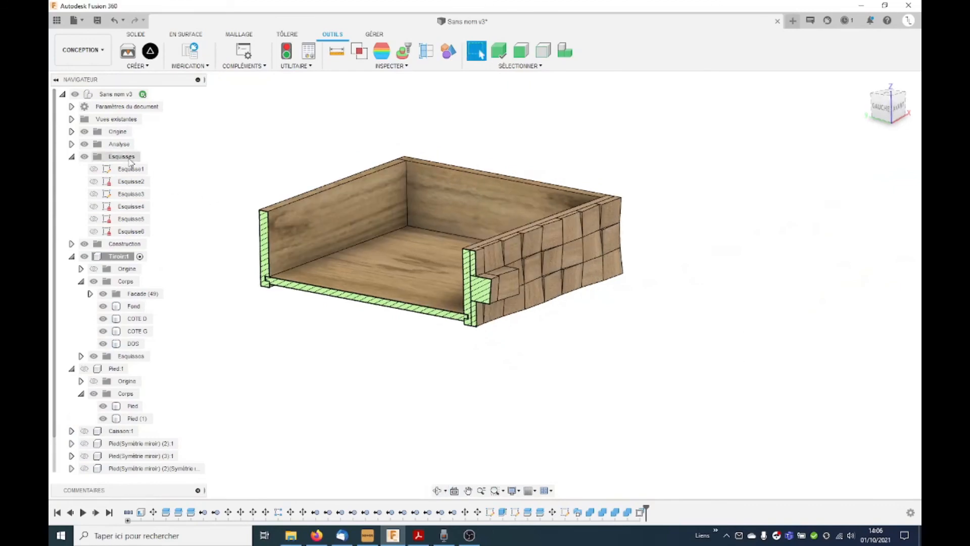
{"action": "left_click", "coordinate": [85, 145]}
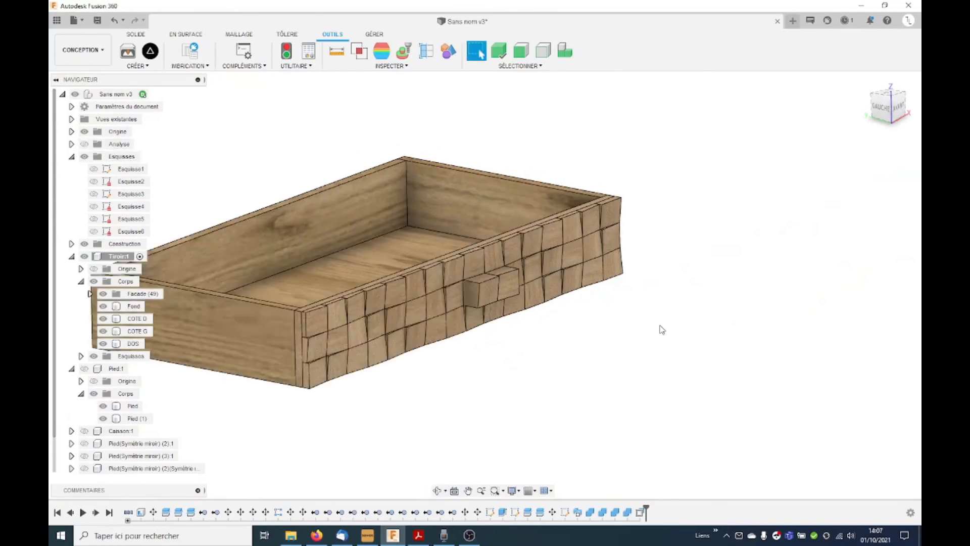
{"action": "scroll", "coordinate": [660, 334], "scroll_direction": "down", "scroll_amount": 3}
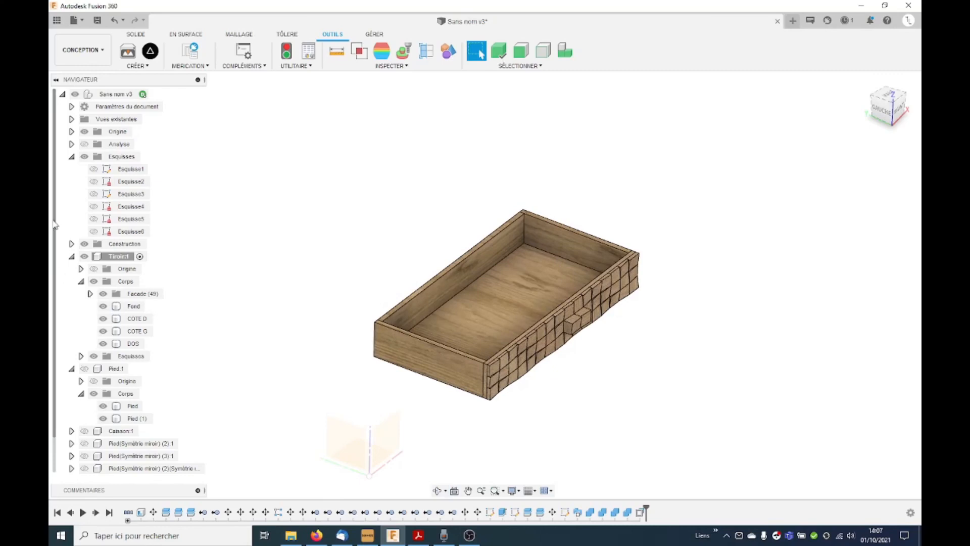
{"action": "left_click", "coordinate": [72, 157]}
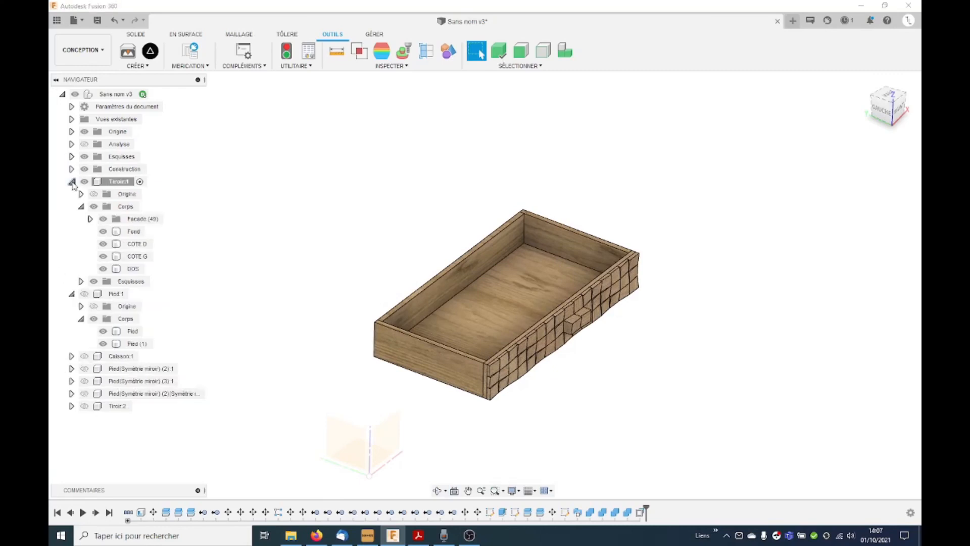
{"action": "left_click", "coordinate": [72, 182]}
{"action": "left_click", "coordinate": [72, 194]}
{"action": "middle_click_drag", "start_coordinate": [637, 328], "coordinate": [687, 352], "text": "shift"}
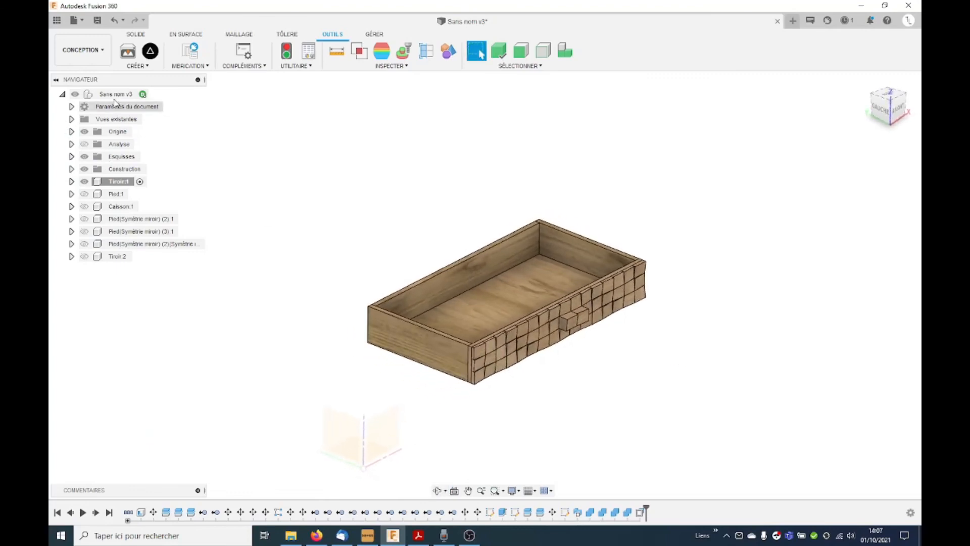
Step: Activate the root component, cancel all isolation to show the whole table, and save the design as a new version
{"action": "left_click", "coordinate": [154, 95]}
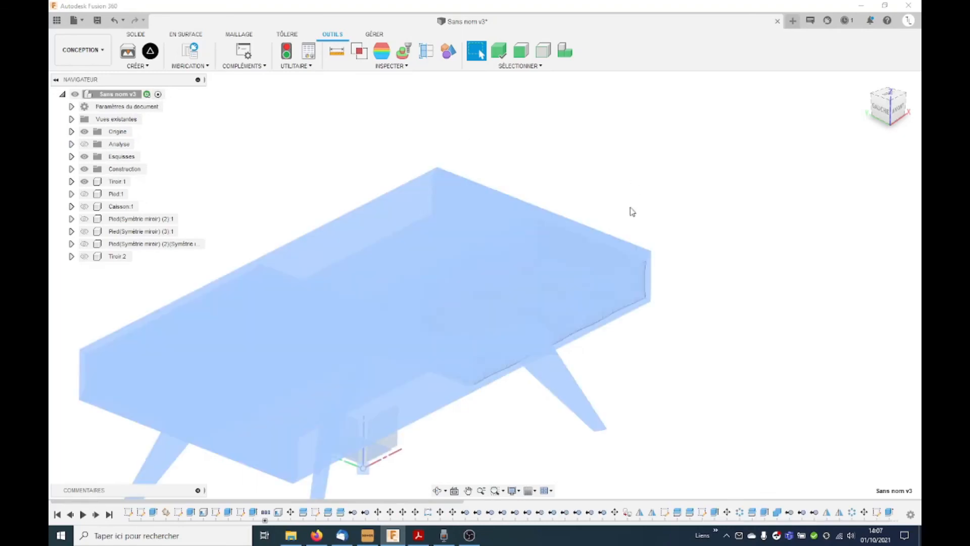
{"action": "right_click", "coordinate": [109, 94]}
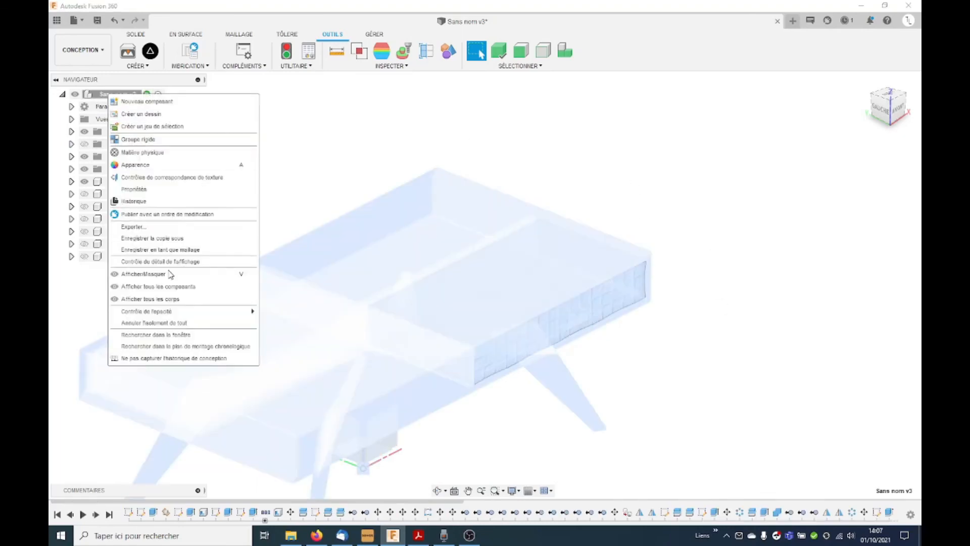
{"action": "left_click", "coordinate": [170, 324]}
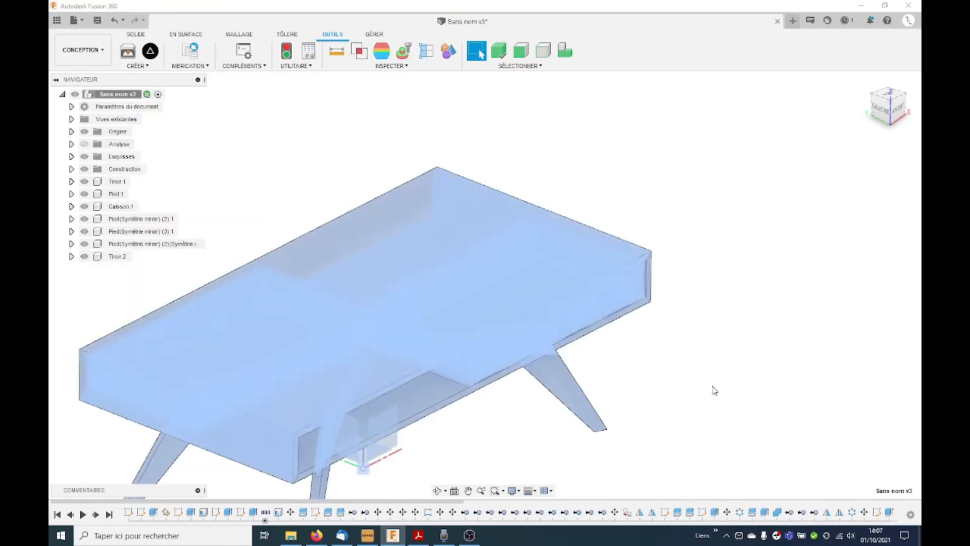
{"action": "middle_click_drag", "start_coordinate": [688, 370], "coordinate": [616, 292], "text": "shift"}
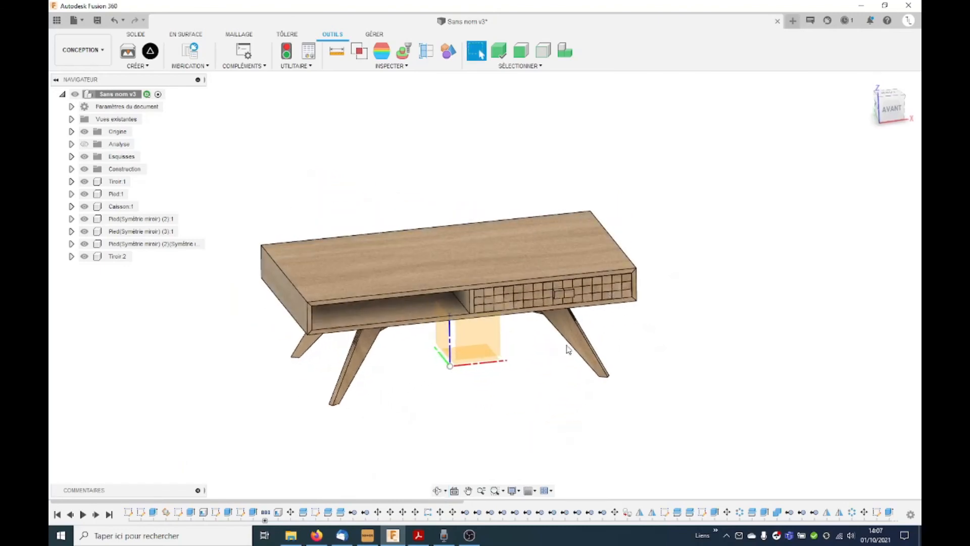
{"action": "middle_click_drag", "start_coordinate": [619, 358], "coordinate": [625, 362], "text": "shift"}
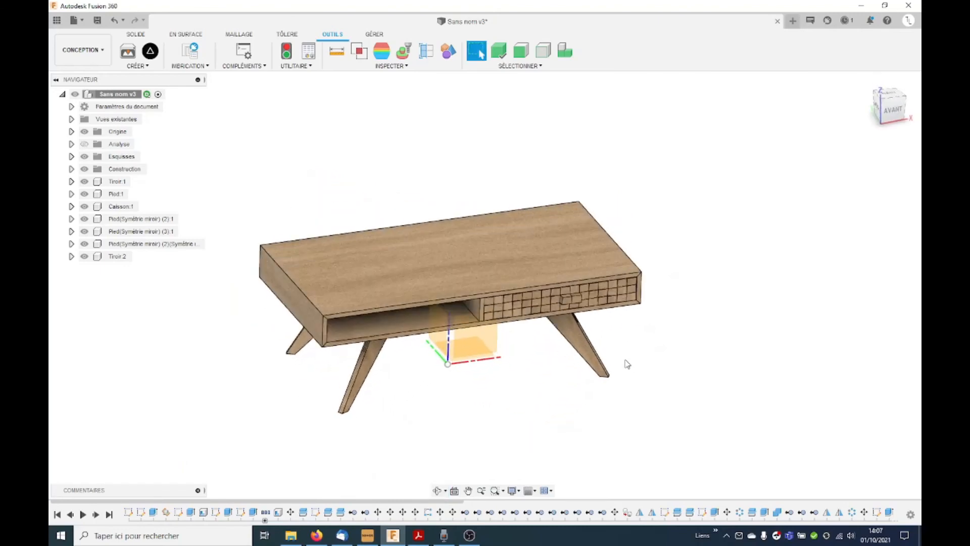
{"action": "key", "text": "ctrl+s"}
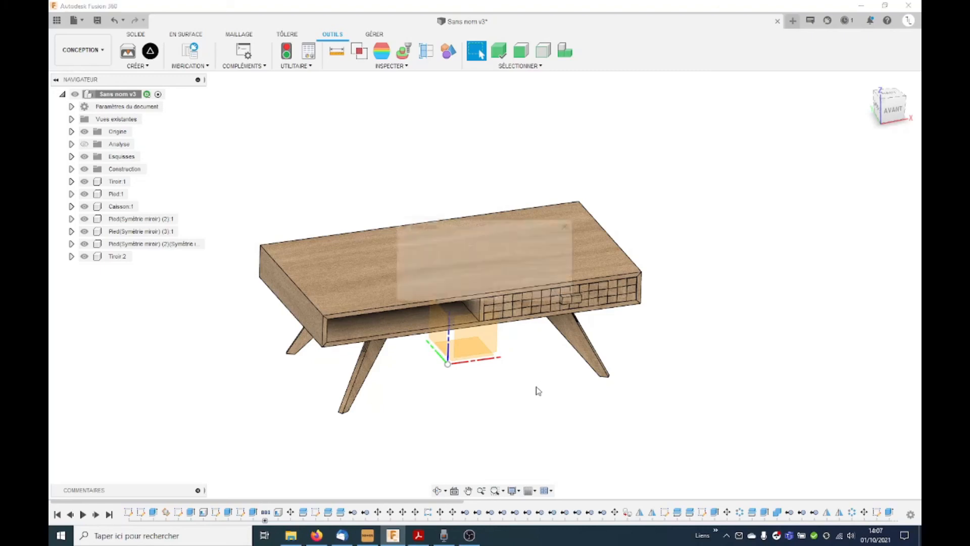
{"action": "left_click", "coordinate": [480, 295]}
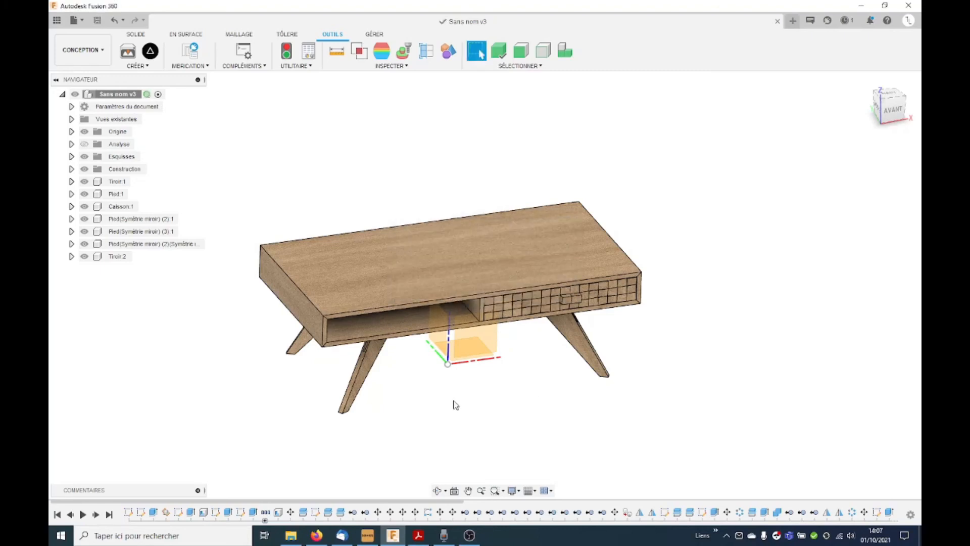
Step: Locate the Pied:1 leg among the components and open its profile sketch Esquisse3 for editing
{"action": "scroll", "coordinate": [408, 401], "scroll_direction": "up", "scroll_amount": 3}
{"action": "left_click", "coordinate": [346, 342]}
{"action": "left_click", "coordinate": [136, 219]}
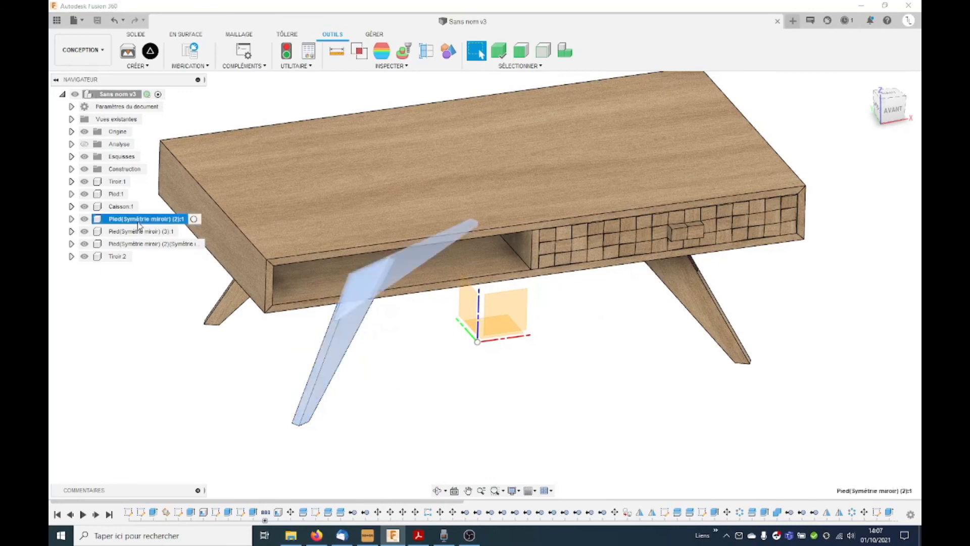
{"action": "left_click", "coordinate": [117, 195]}
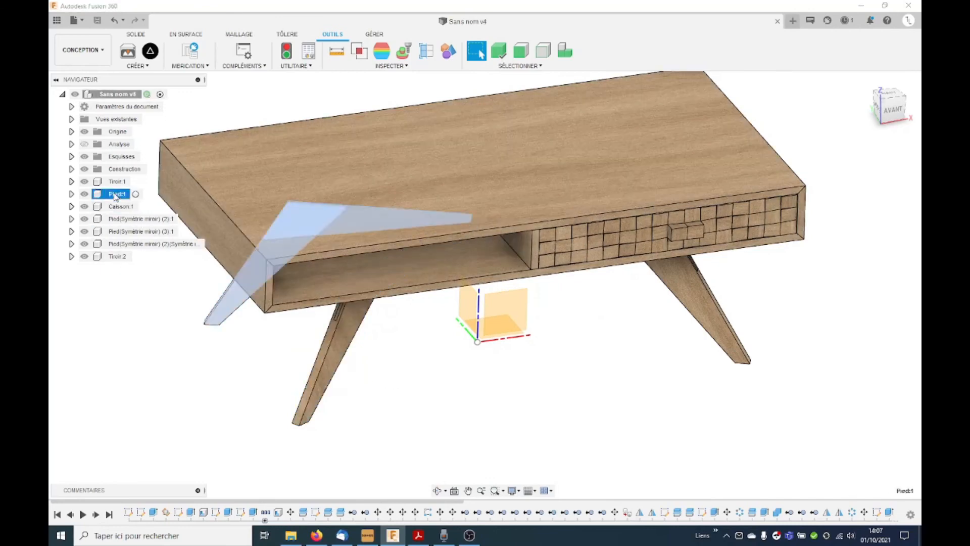
{"action": "left_click", "coordinate": [437, 490]}
{"action": "left_click_drag", "start_coordinate": [470, 323], "coordinate": [501, 328]}
{"action": "middle_click_drag", "start_coordinate": [502, 328], "coordinate": [478, 324], "text": "shift"}
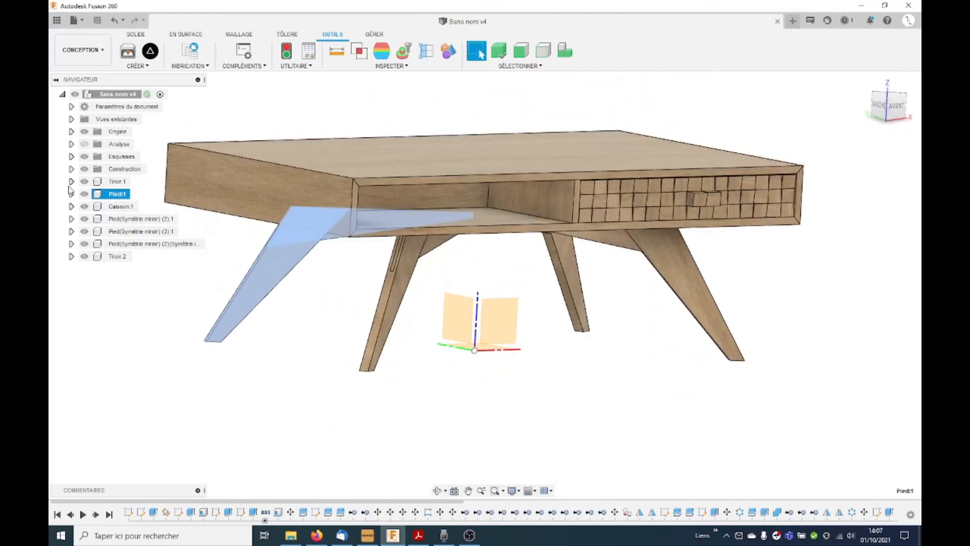
{"action": "left_click", "coordinate": [72, 156]}
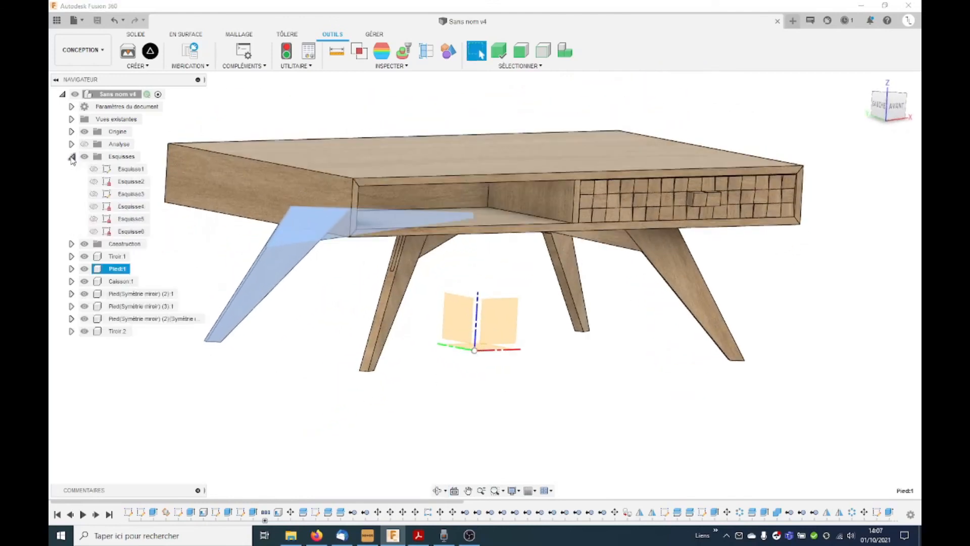
{"action": "left_click", "coordinate": [129, 182]}
{"action": "left_click", "coordinate": [126, 196]}
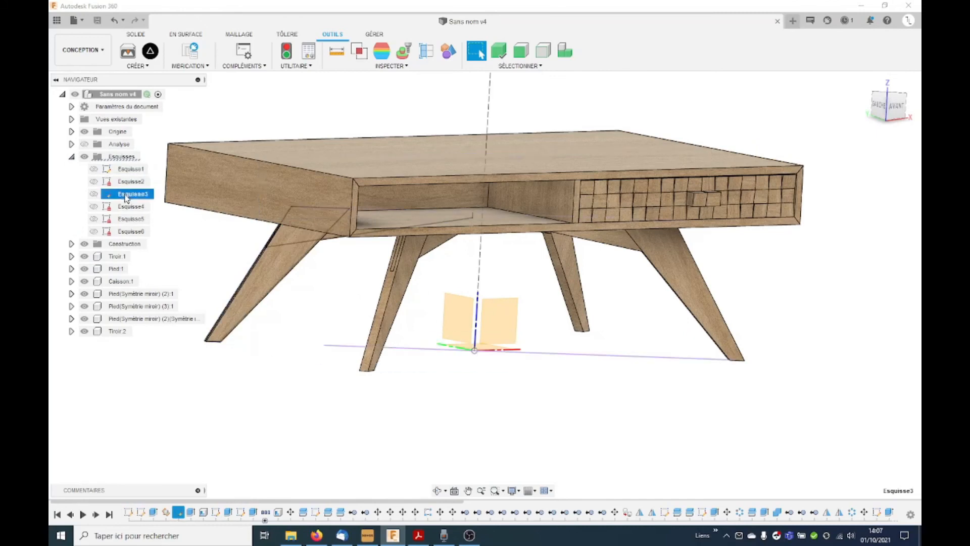
{"action": "right_click", "coordinate": [113, 197]}
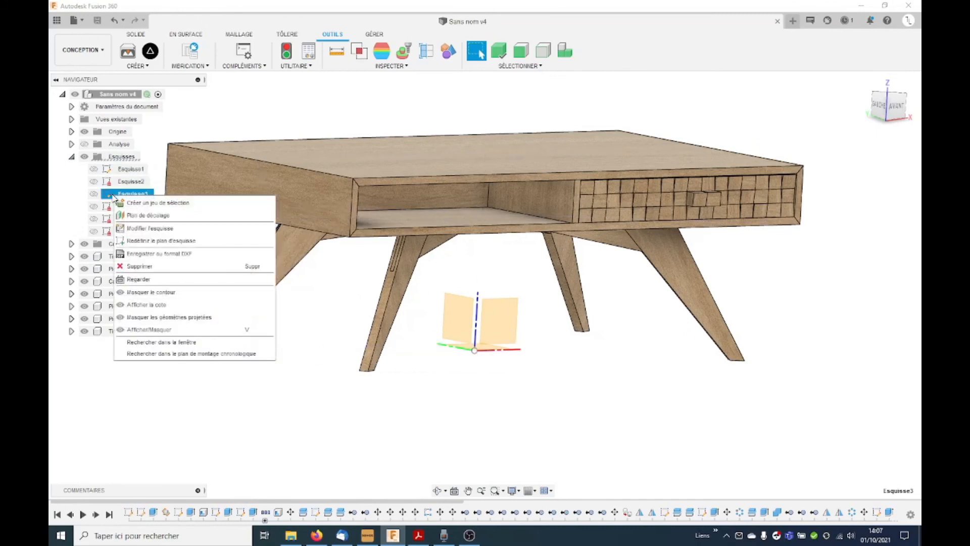
{"action": "left_click", "coordinate": [161, 223]}
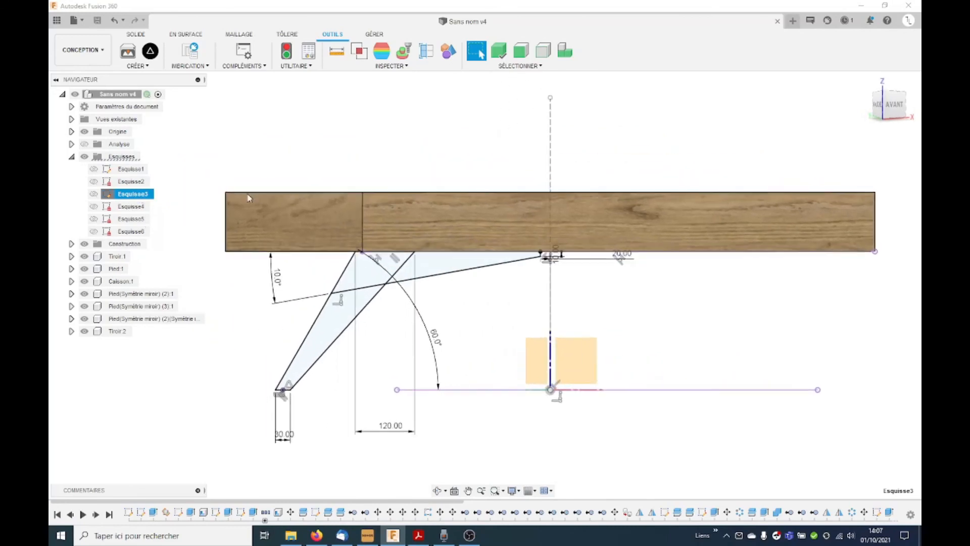
Step: Store the view facing the leg sketch as a named view called PIED and finish the sketch
{"action": "left_click", "coordinate": [71, 120]}
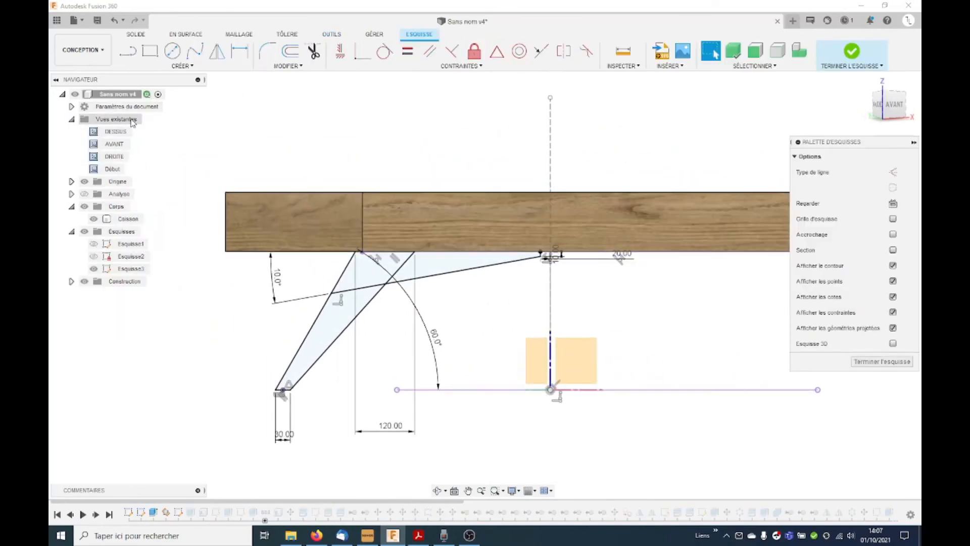
{"action": "left_click", "coordinate": [126, 181]}
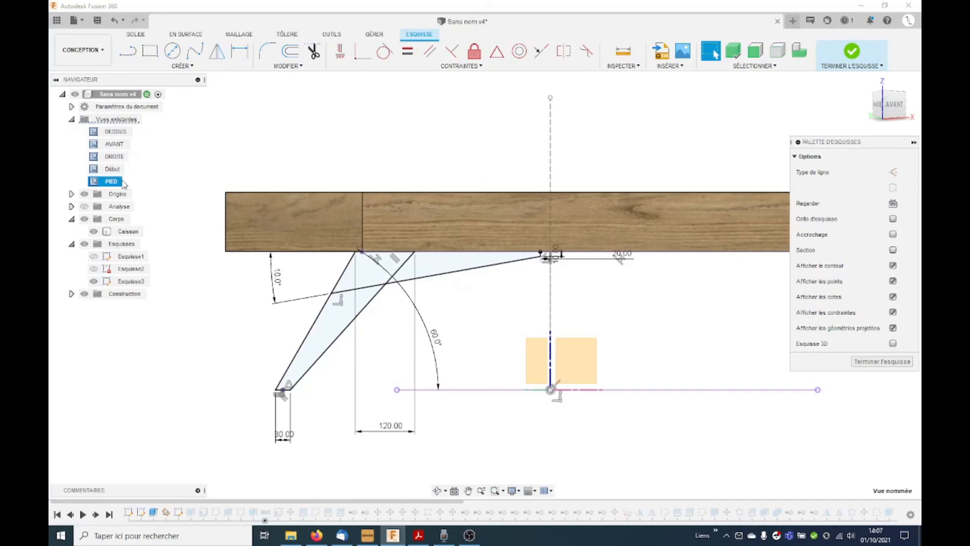
{"action": "left_click", "coordinate": [883, 361]}
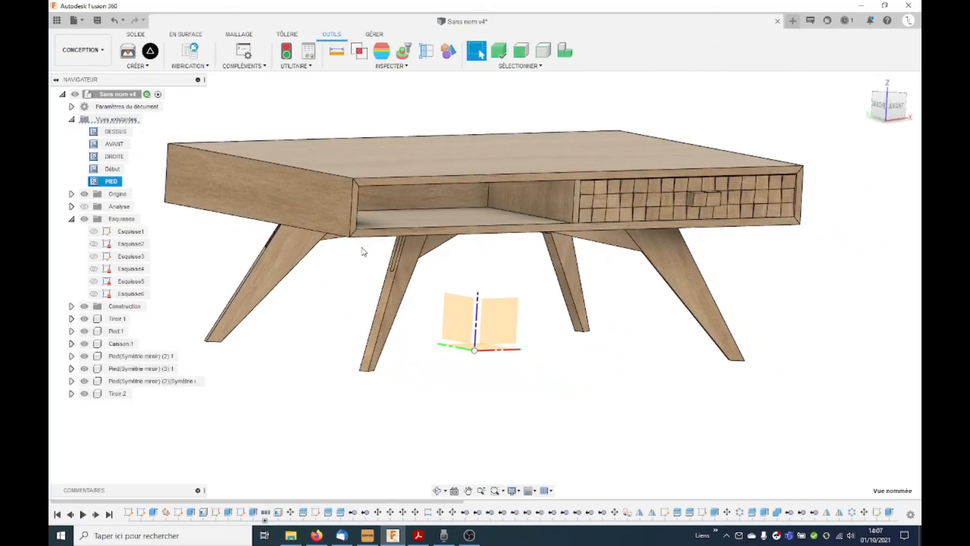
Step: Create a new drawing of only the Pied:1 component using the MANIVELLE-A4V template with a first-level sheet structure
{"action": "right_click", "coordinate": [114, 331]}
{"action": "key", "text": "Escape"}
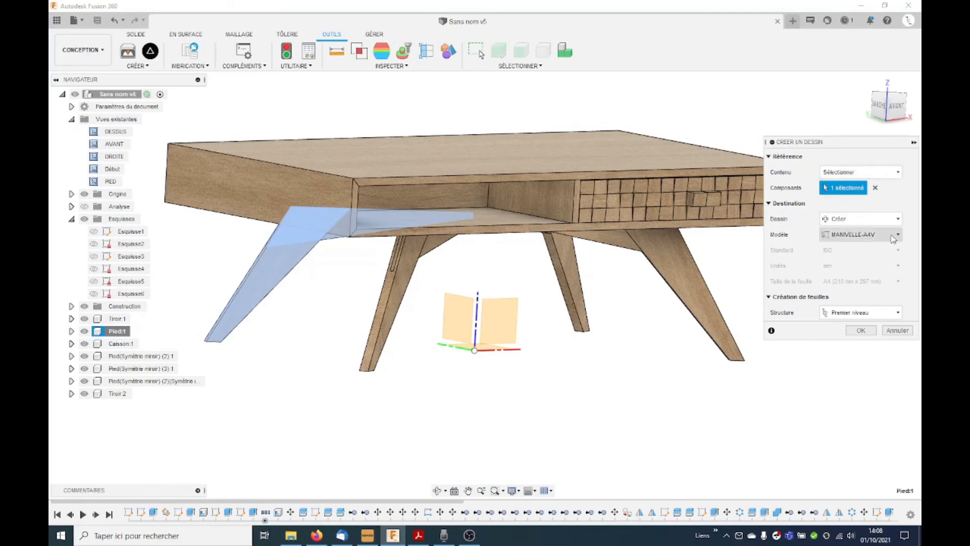
{"action": "left_click", "coordinate": [861, 331]}
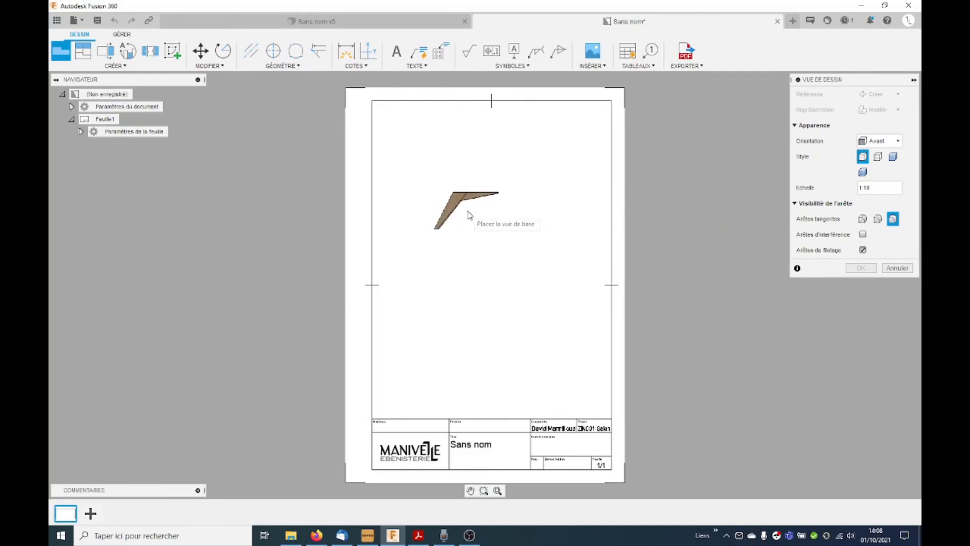
Step: Place the leg's base view on the sheet in PIED orientation at scale 1:5, showing visible and hidden edges
{"action": "left_click", "coordinate": [894, 143]}
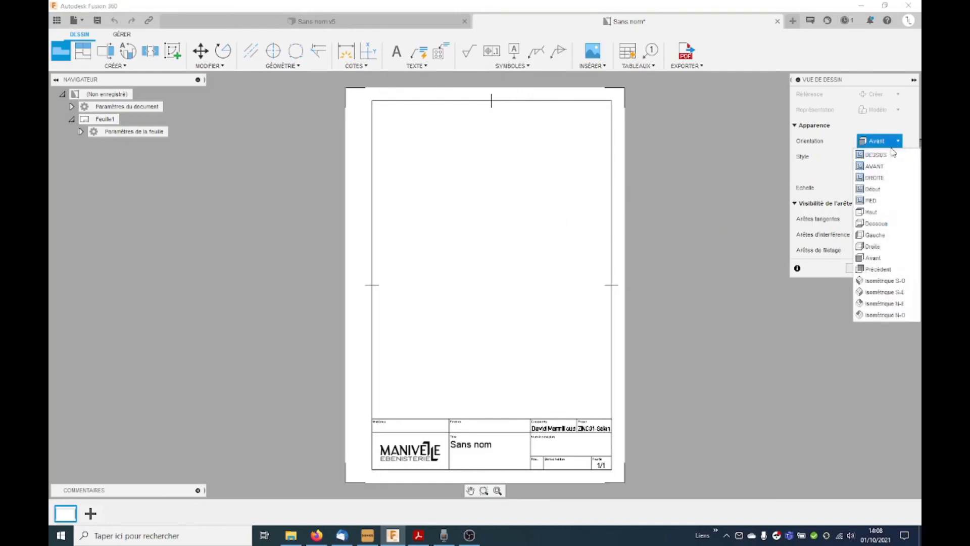
{"action": "left_click", "coordinate": [876, 200]}
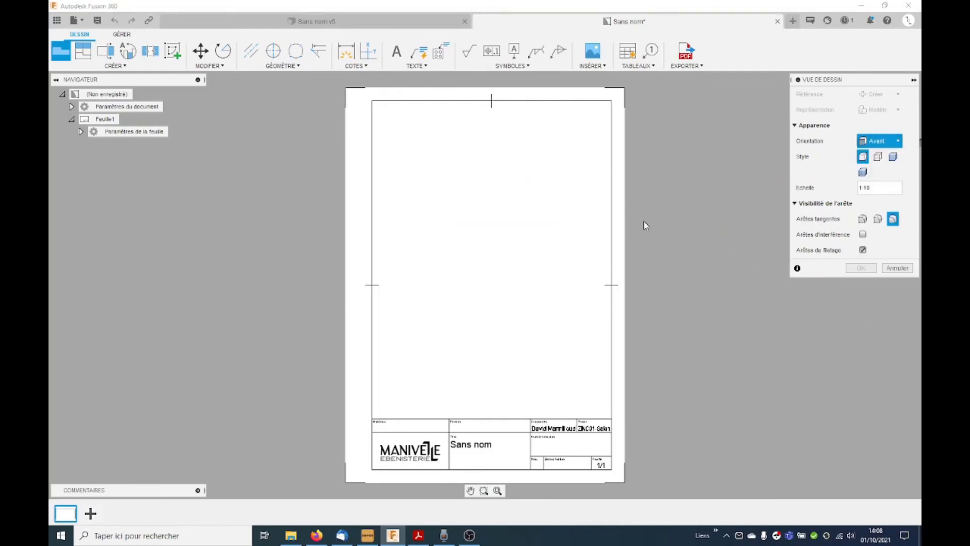
{"action": "left_click", "coordinate": [487, 247]}
{"action": "left_click", "coordinate": [877, 157]}
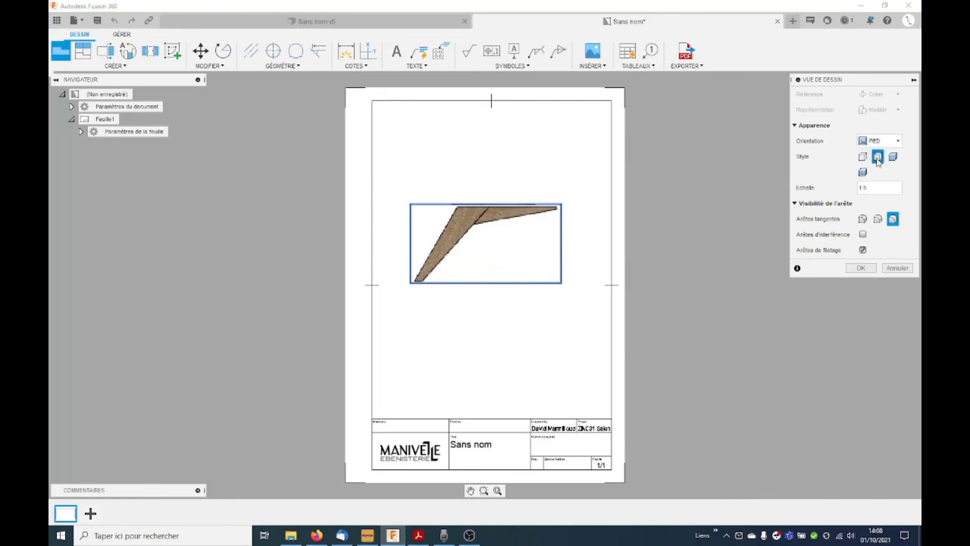
{"action": "left_click", "coordinate": [869, 266]}
Step: Dimension the width of the leg's upper end above the view and the width of its foot below it
{"action": "scroll", "coordinate": [462, 225], "scroll_direction": "up", "scroll_amount": 3}
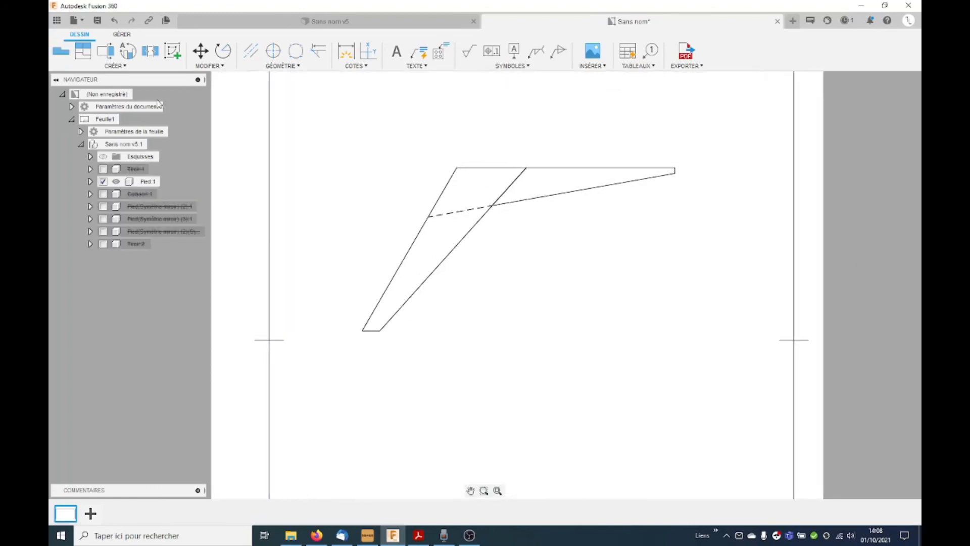
{"action": "key", "text": "d"}
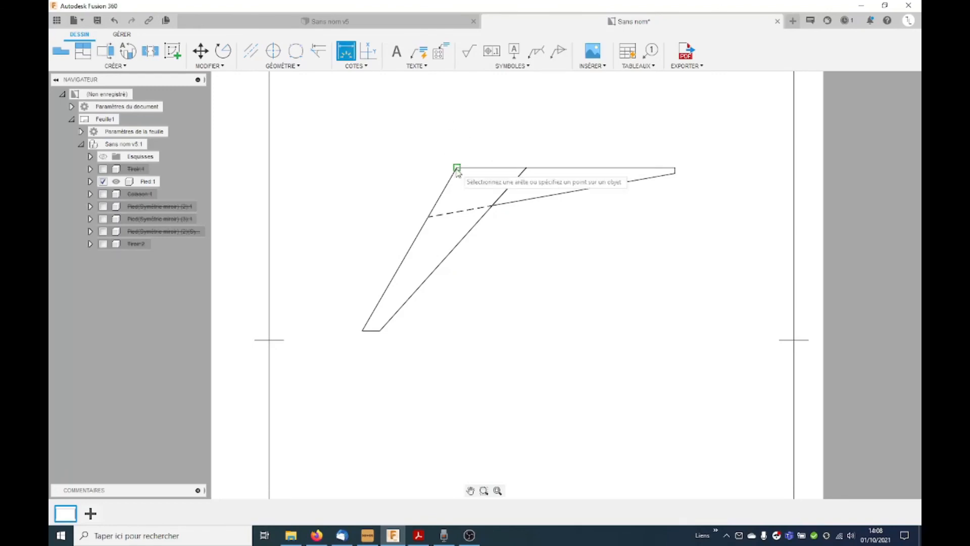
{"action": "left_click", "coordinate": [495, 167]}
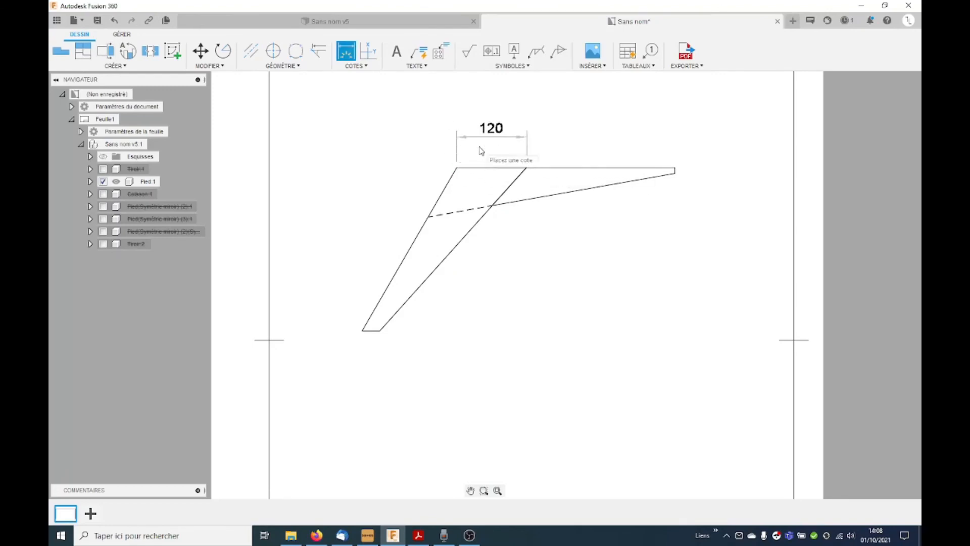
{"action": "left_click", "coordinate": [363, 331]}
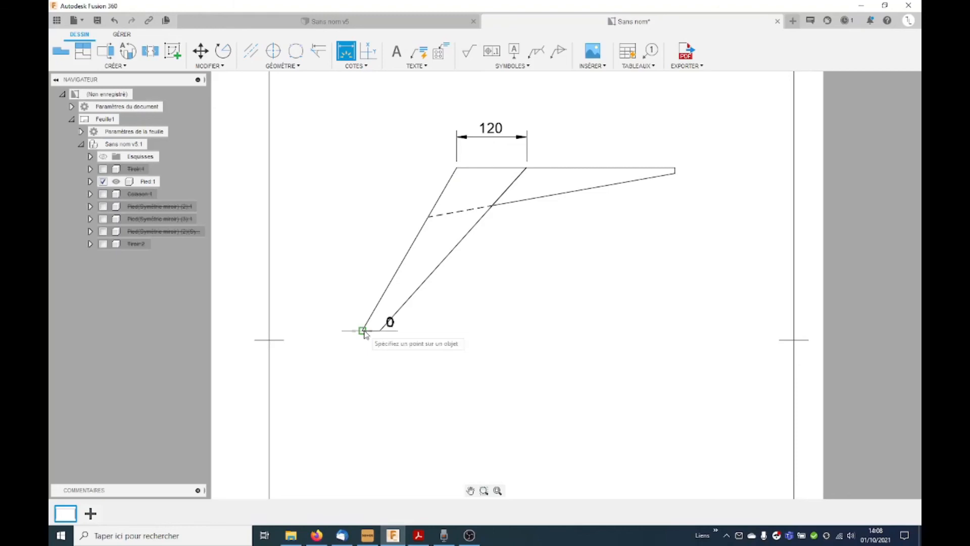
{"action": "left_click", "coordinate": [380, 331]}
{"action": "left_click", "coordinate": [378, 373]}
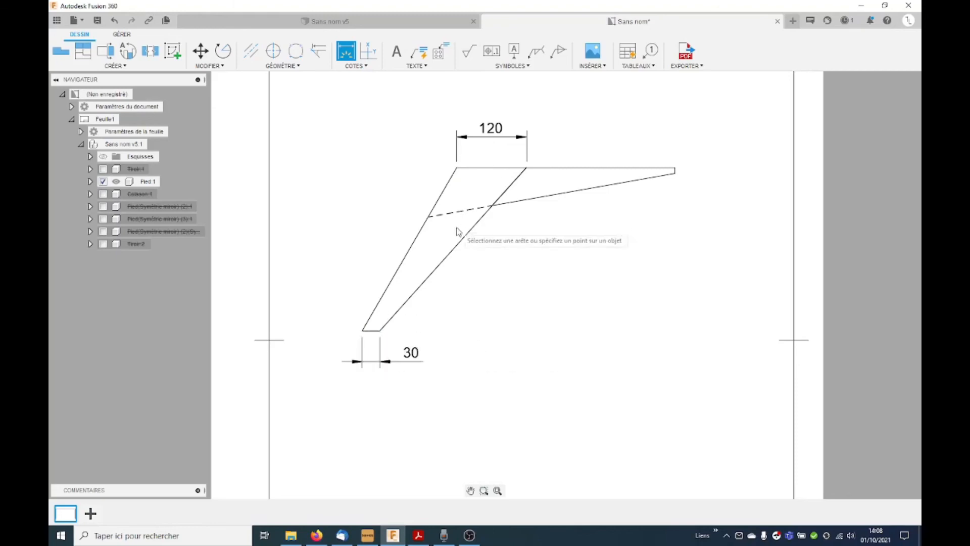
{"action": "left_click", "coordinate": [498, 168]}
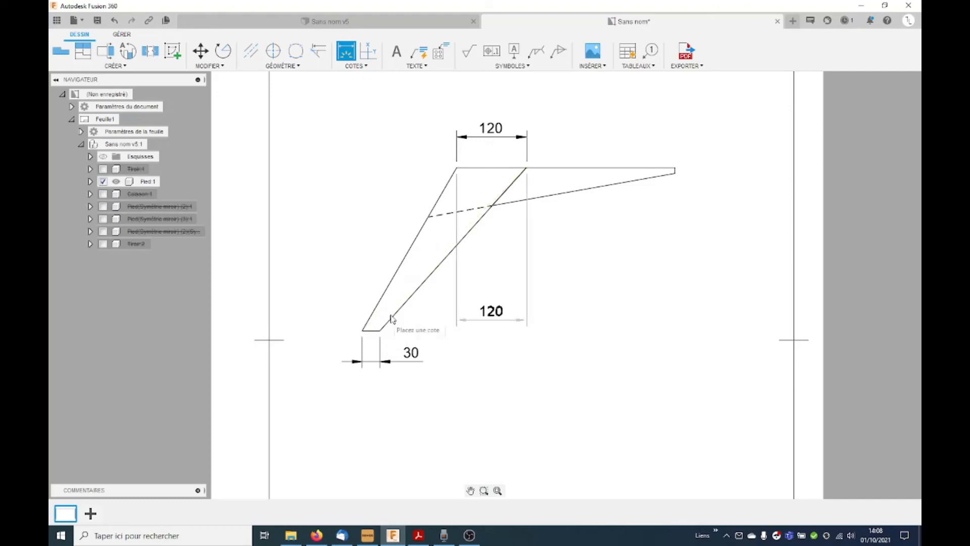
{"action": "key", "text": "Escape"}
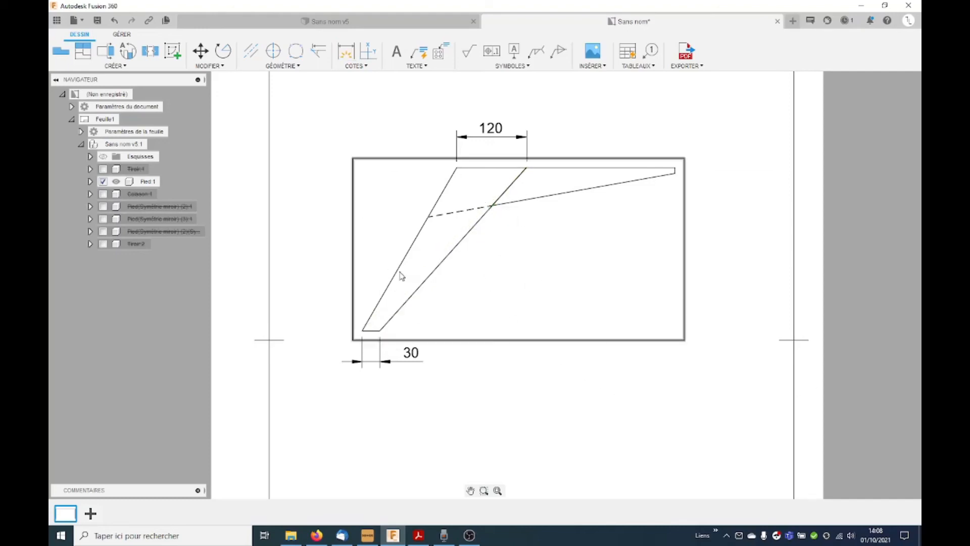
Step: Dimension the horizontal distances from the leg's upper inner corner to the outer and inner corners of its foot
{"action": "key", "text": "d"}
{"action": "left_click", "coordinate": [526, 167]}
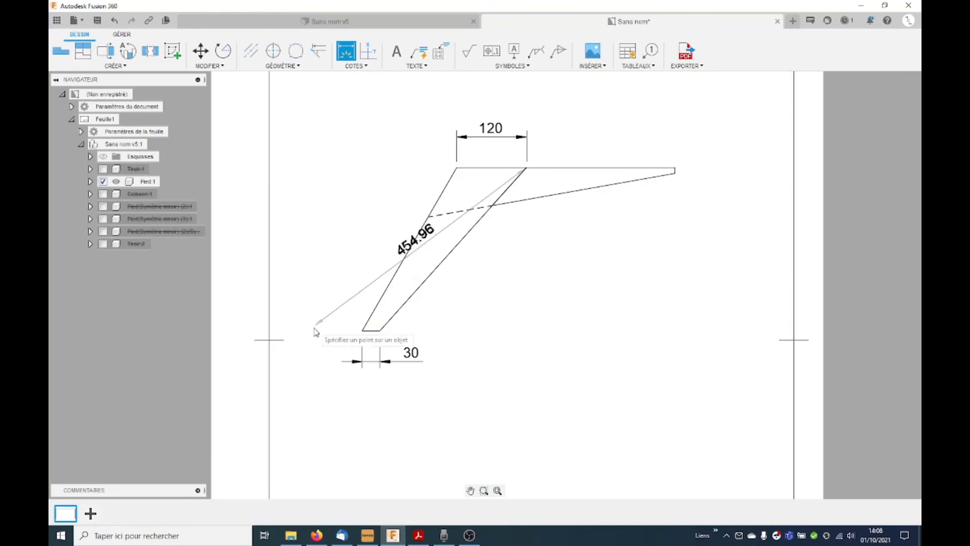
{"action": "left_click", "coordinate": [362, 331]}
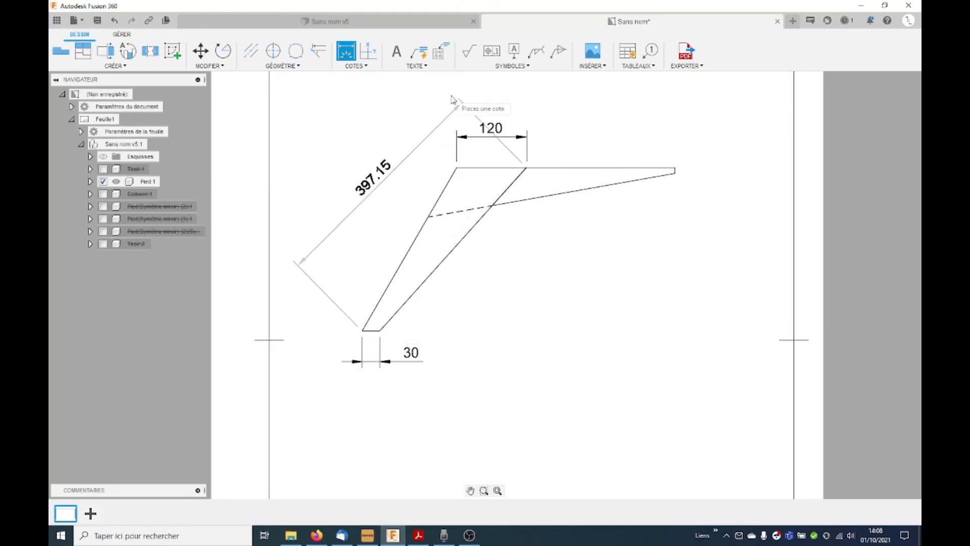
{"action": "left_click", "coordinate": [500, 103]}
{"action": "left_click", "coordinate": [526, 168]}
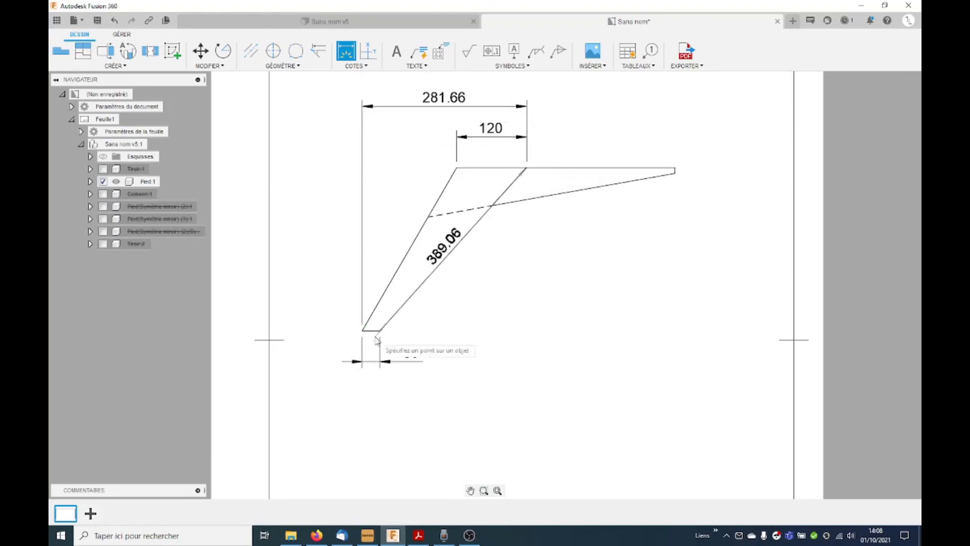
{"action": "left_click", "coordinate": [380, 331]}
{"action": "left_click", "coordinate": [404, 396]}
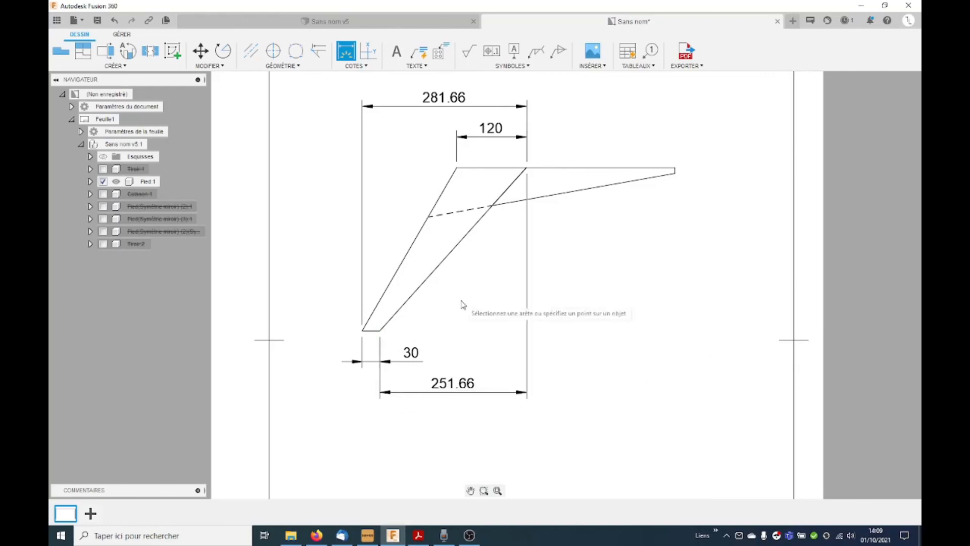
{"action": "key", "text": "Escape"}
Step: Switch from the leg drawing back to the table's 3D model, Sans nom v5
{"action": "scroll", "coordinate": [444, 320], "scroll_direction": "down", "scroll_amount": 5}
{"action": "middle_click_drag", "start_coordinate": [622, 383], "coordinate": [587, 316]}
{"action": "middle_click_drag", "start_coordinate": [623, 281], "coordinate": [622, 303]}
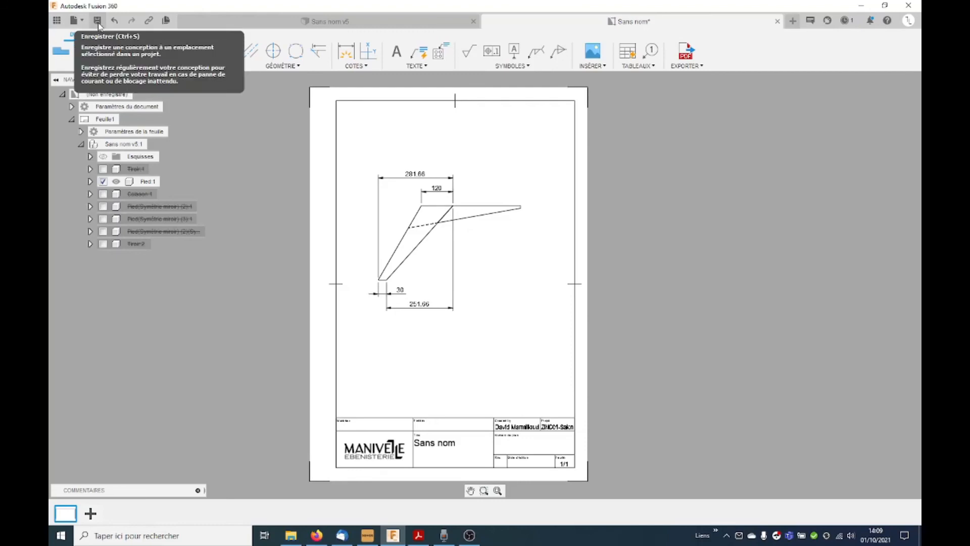
{"action": "left_click", "coordinate": [323, 21]}
{"action": "middle_click_drag", "start_coordinate": [488, 294], "coordinate": [489, 314], "text": "shift"}
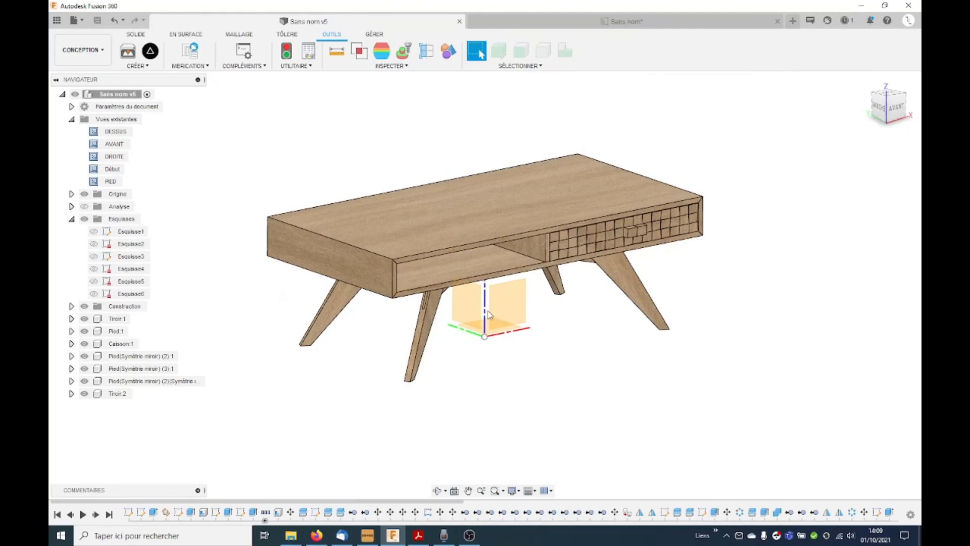